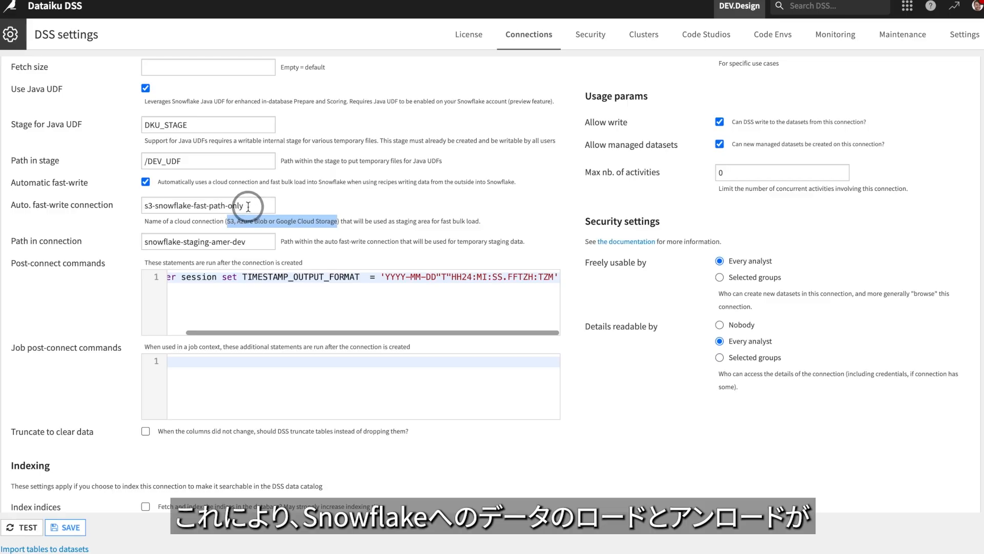
- Review the Cortex-SEDemo connection's usable models, custom models, usage control and detector settings
scroll(251, 275, left, 2)
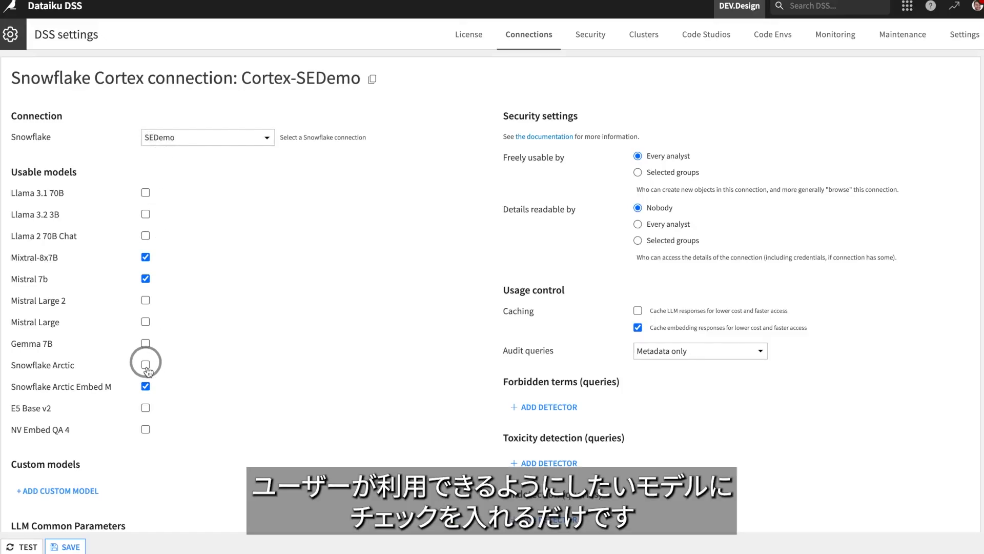
scroll(146, 372, down, 3)
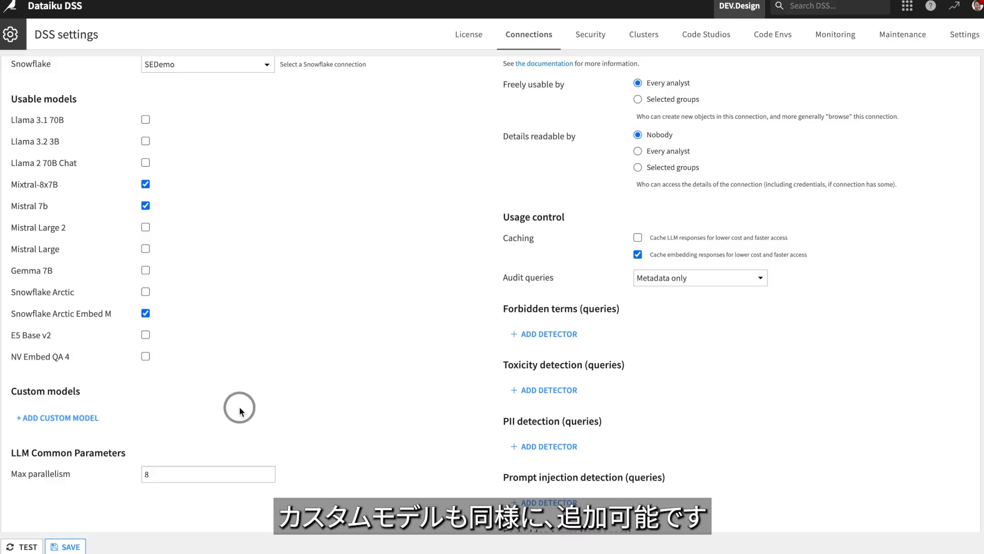
scroll(293, 419, down, 4)
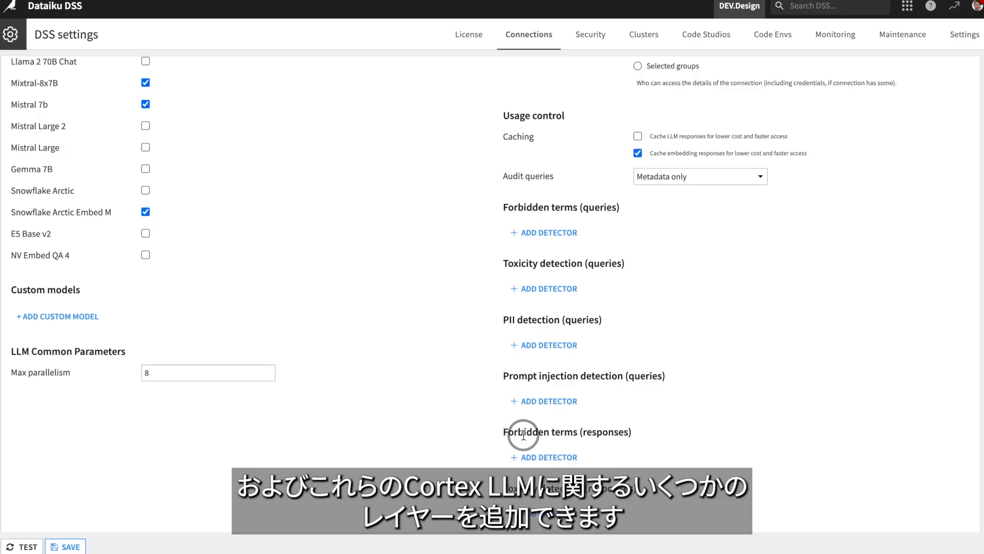
scroll(523, 435, up, 4)
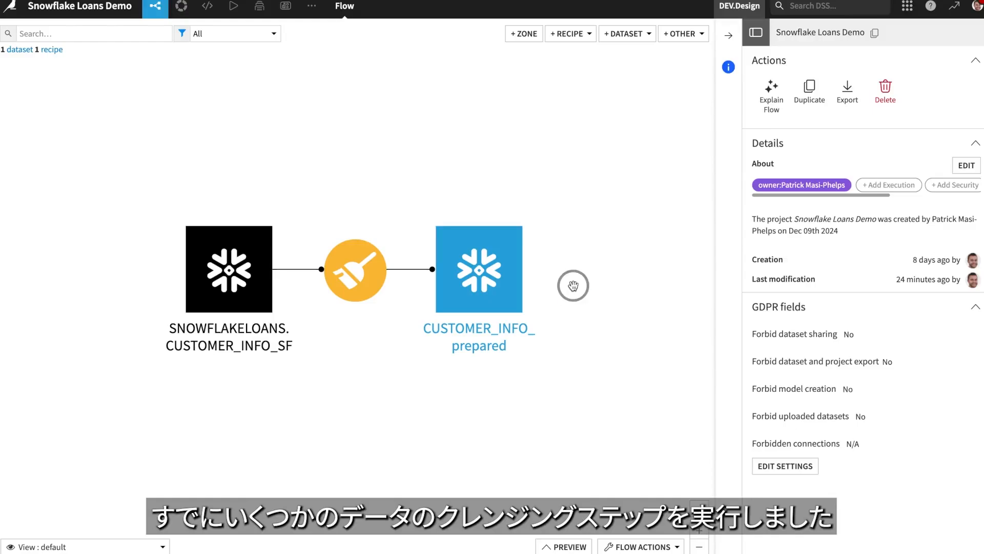
- Search for a dataset to import by browsing the data collections and opening the Finance collection
click(630, 41)
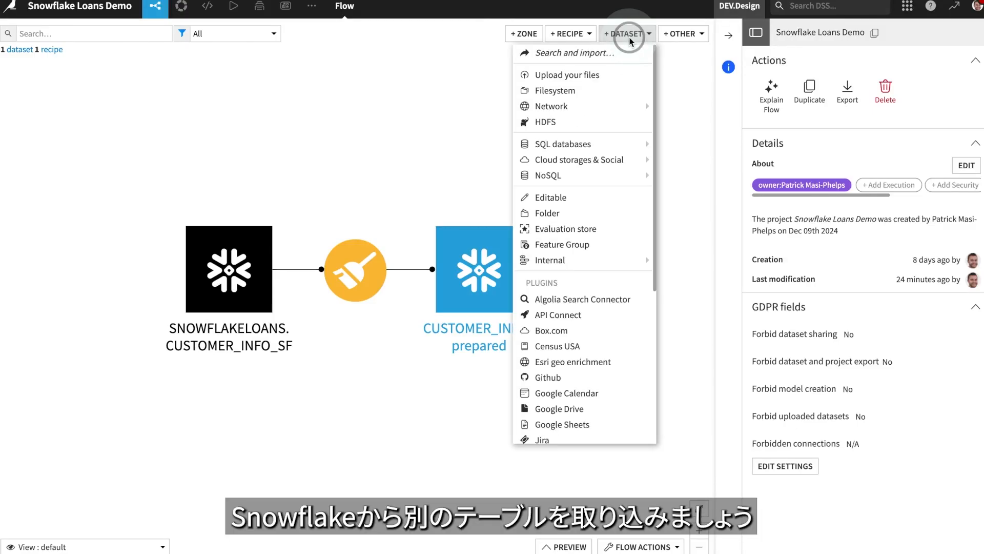
click(567, 53)
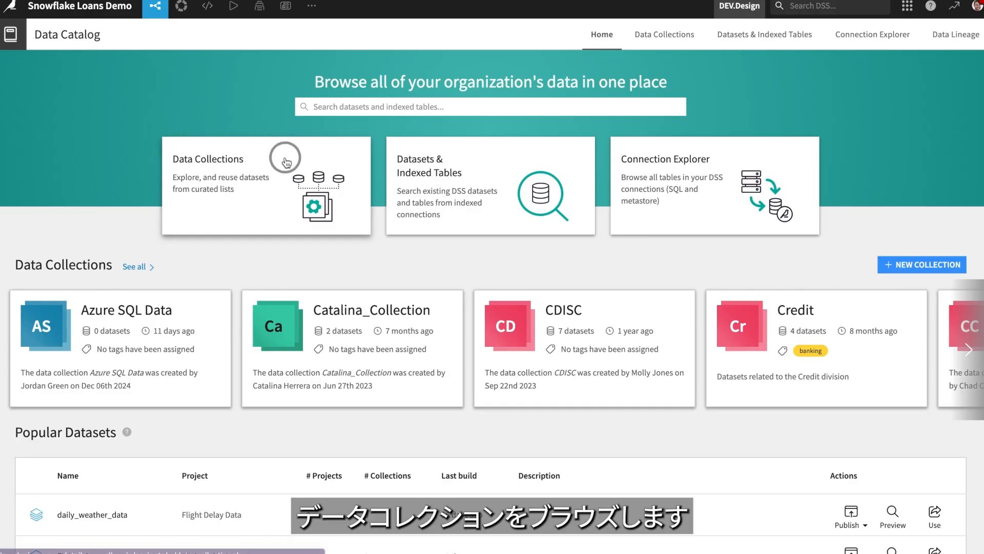
click(261, 185)
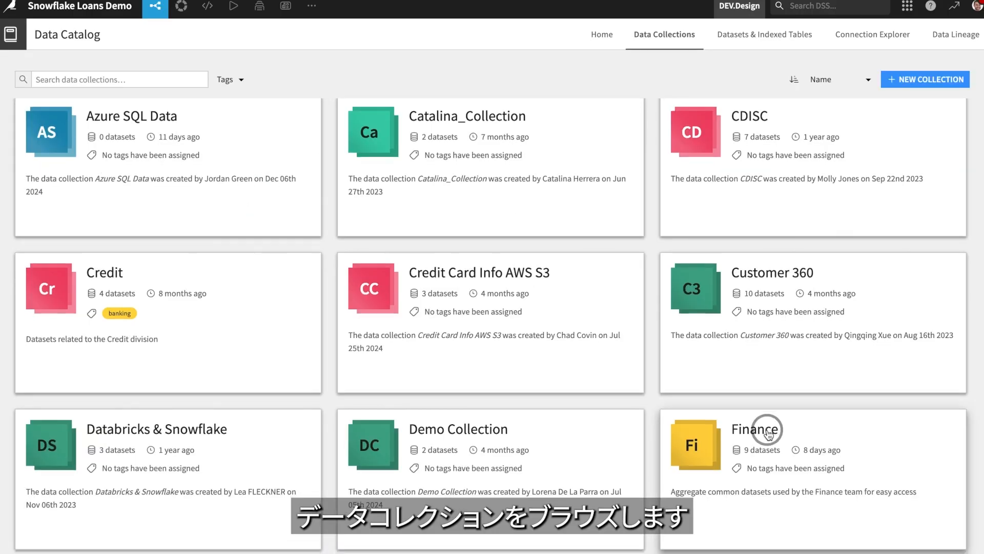
scroll(809, 436, down, 4)
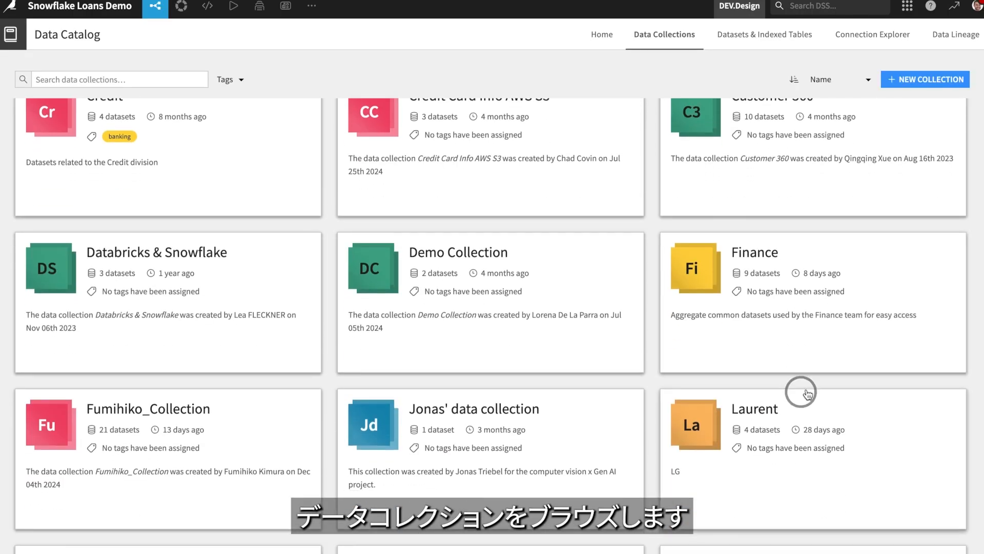
click(800, 338)
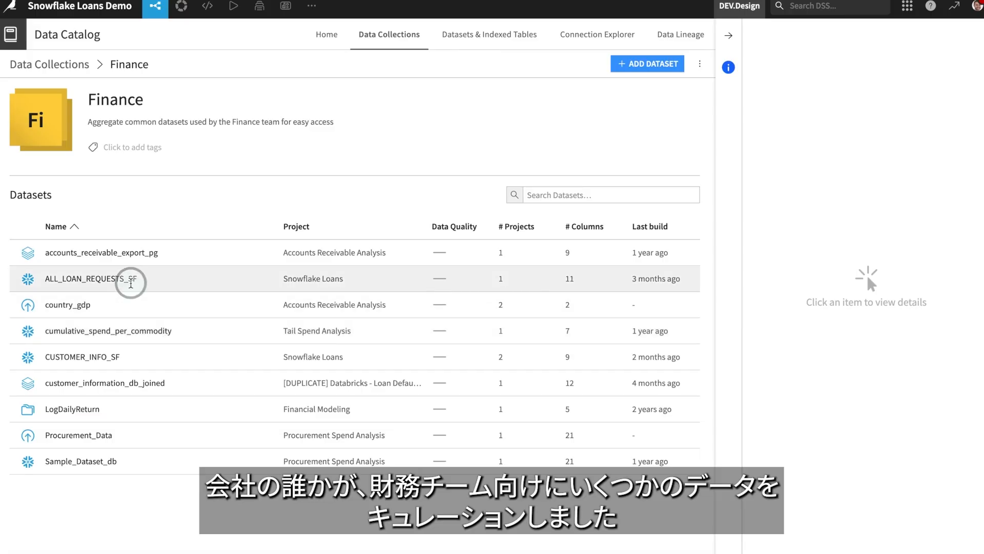
- Use the ALL_LOAN_REQUESTS_SF dataset in the Snowflake Loans Demo project and view it in the flow
click(131, 279)
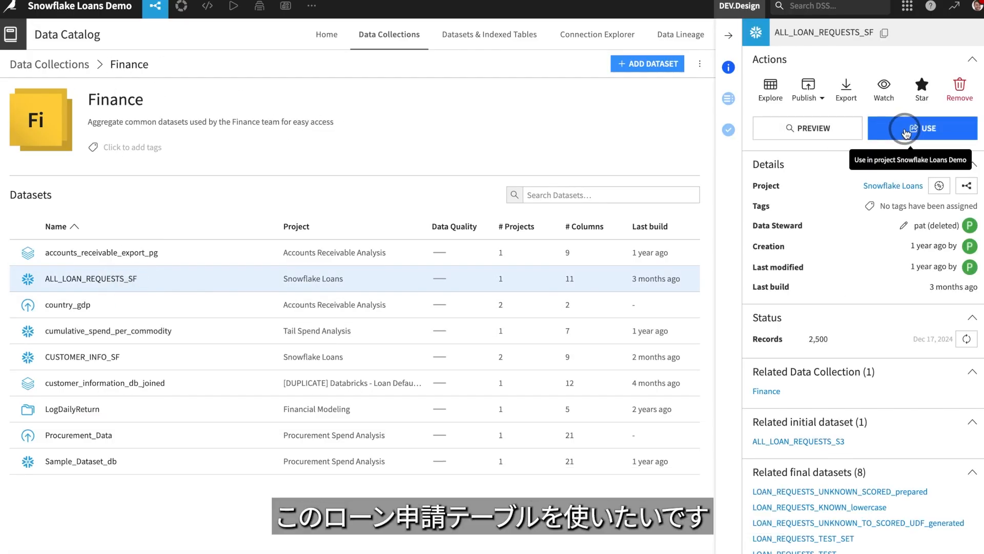
click(914, 130)
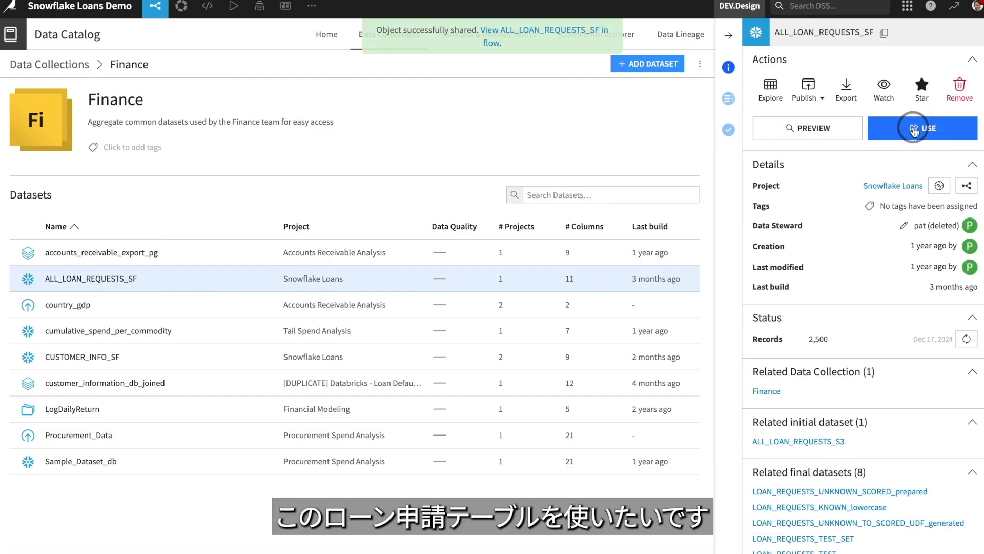
click(509, 34)
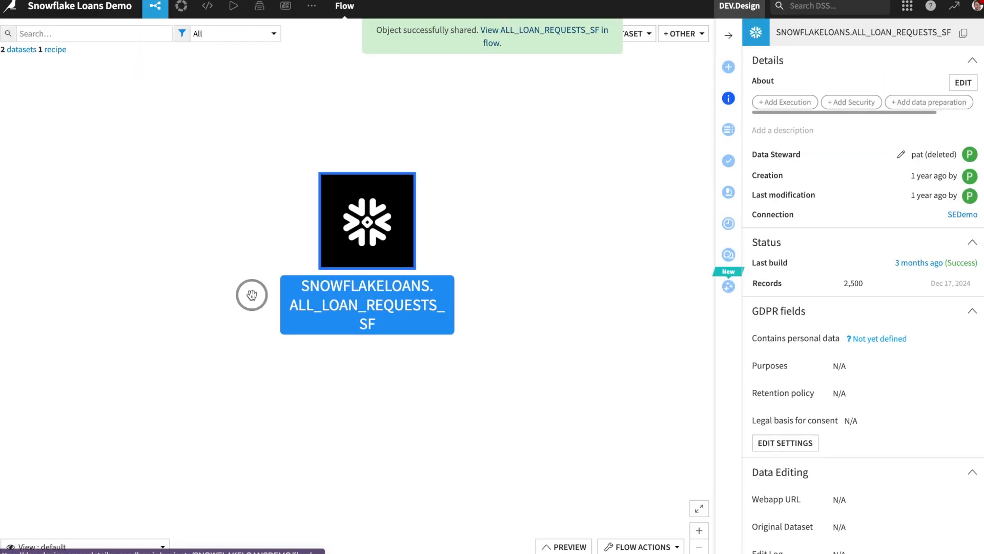
- Dismiss the Mandatory puppy dialog and create a Prepare recipe from ALL_LOAN_REQUESTS_SF with output ALL_LOAN_REQUESTS_SF_prepared stored in SEDemo
click(510, 256)
scroll(511, 256, down, 5)
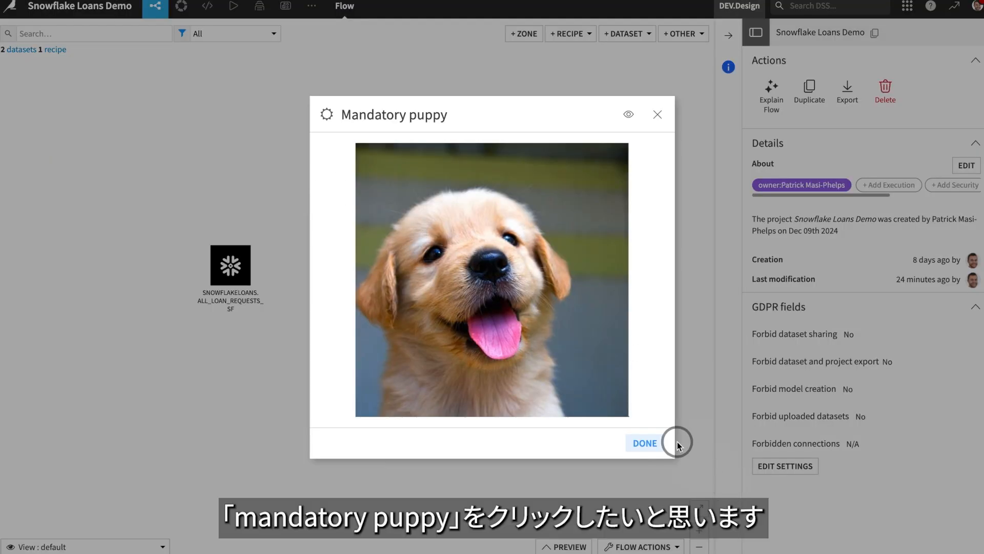
click(648, 445)
click(240, 272)
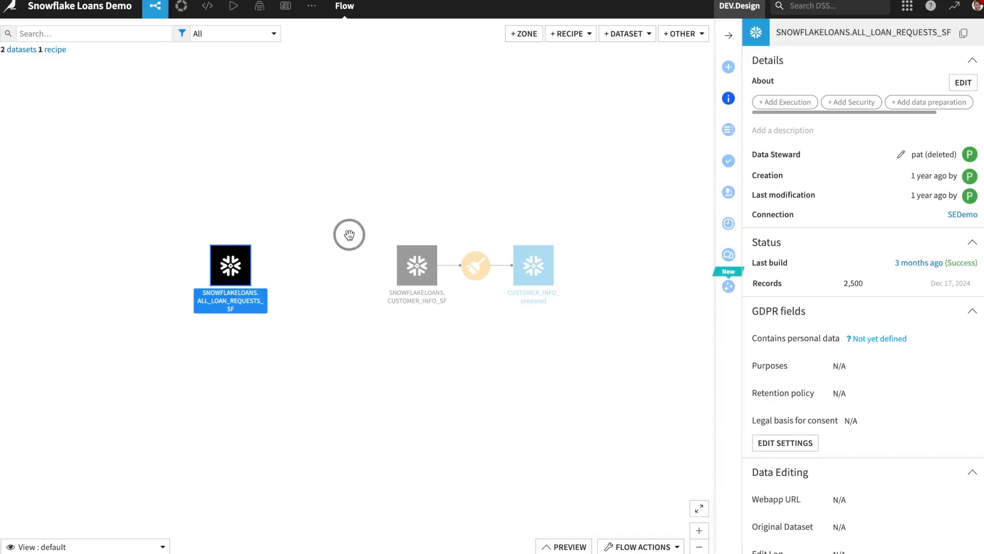
click(729, 68)
click(797, 207)
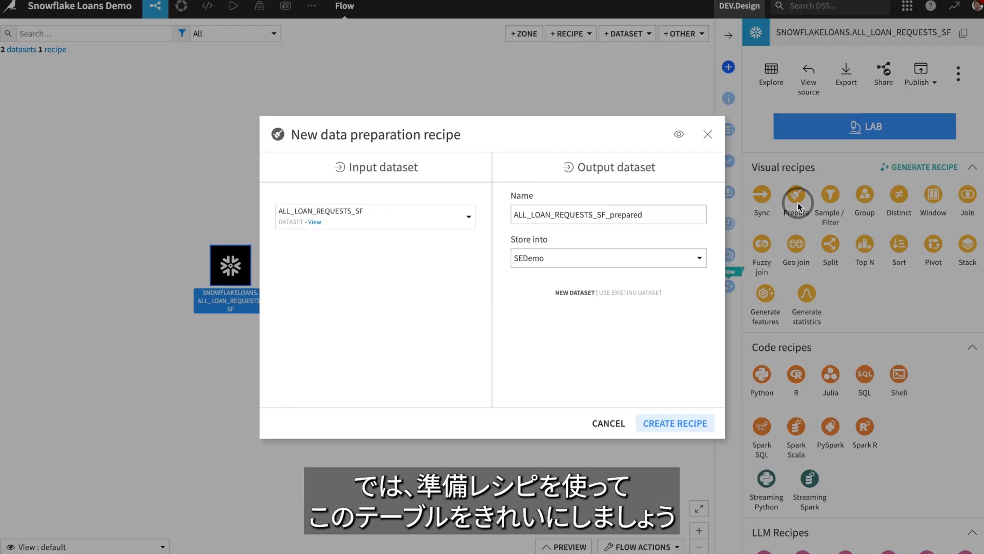
click(529, 220)
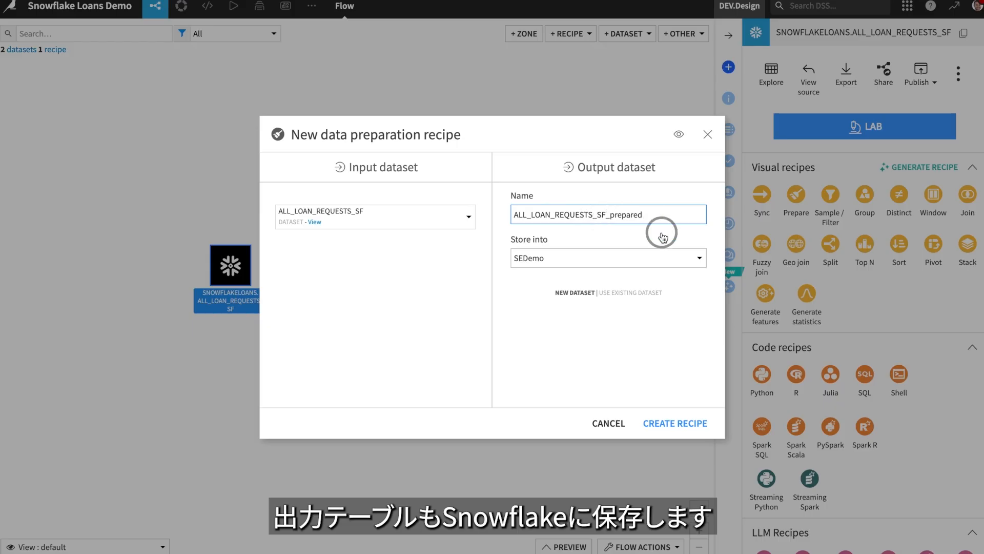
click(675, 423)
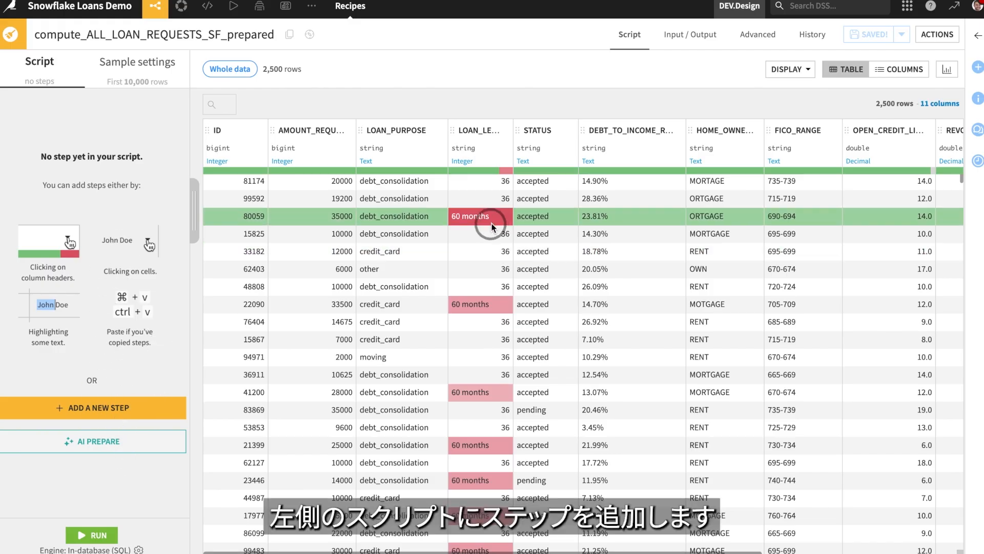
- Add a script step replacing "months" with no value in LOAN_LENGTH and set the column's storage type to int
drag(489, 215, 461, 216)
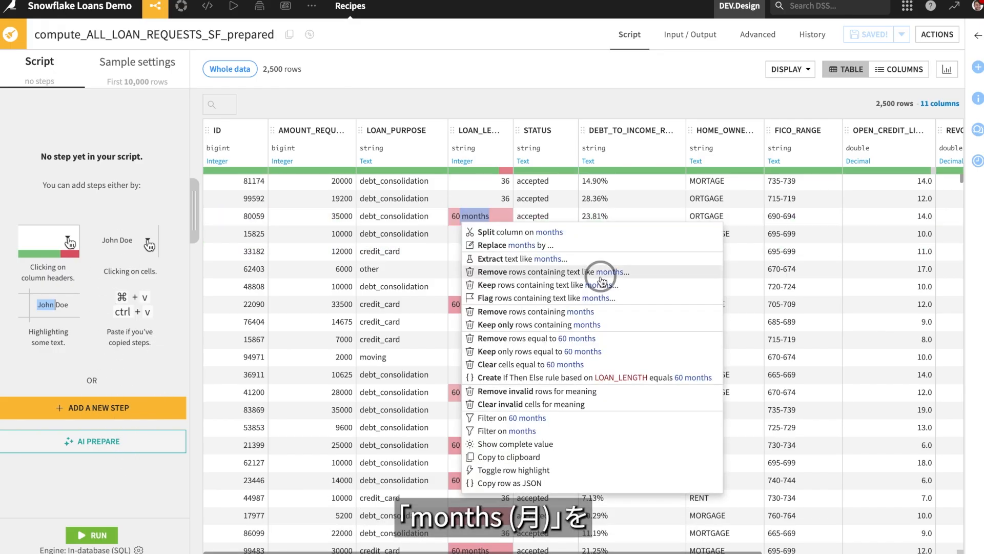
click(563, 246)
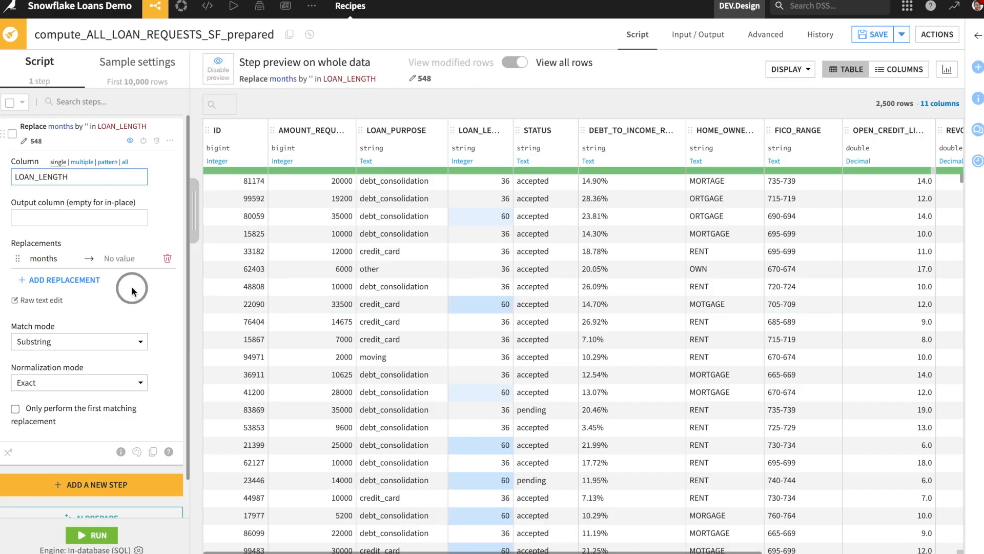
click(489, 148)
click(491, 175)
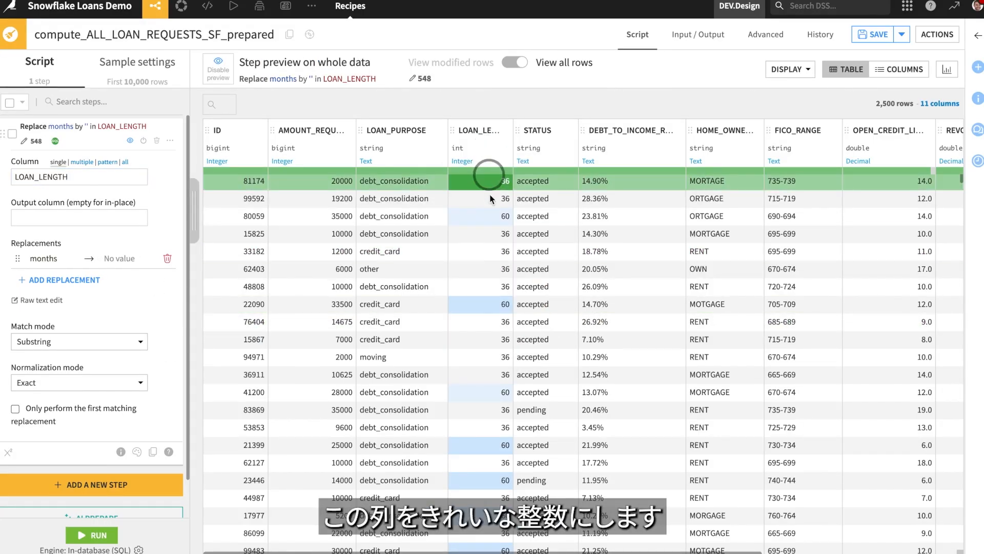
click(102, 132)
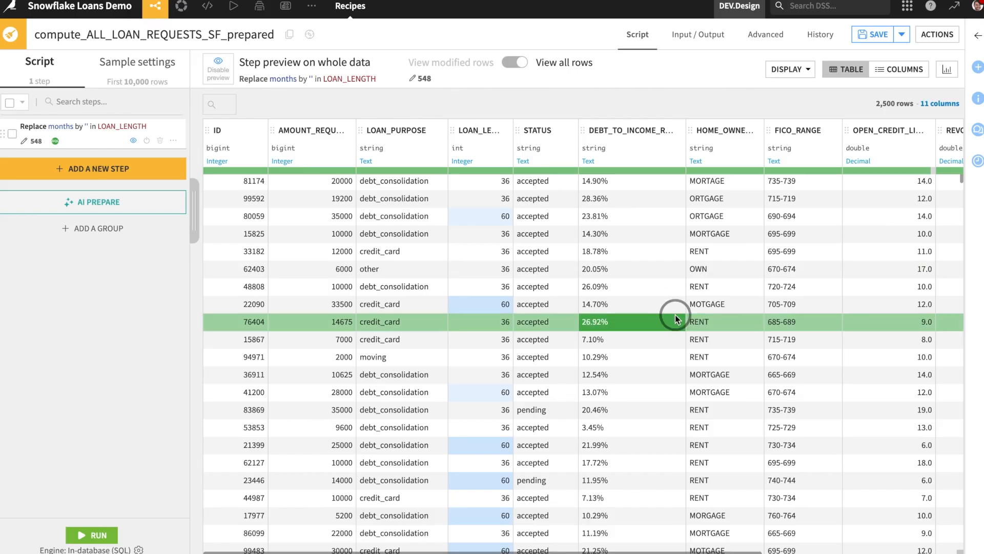
- Analyze the HOME_OWNERSHIP column and compute value clusters with Fuzzy matching and character comparison
scroll(676, 318, right, 1)
scroll(676, 318, right, 5)
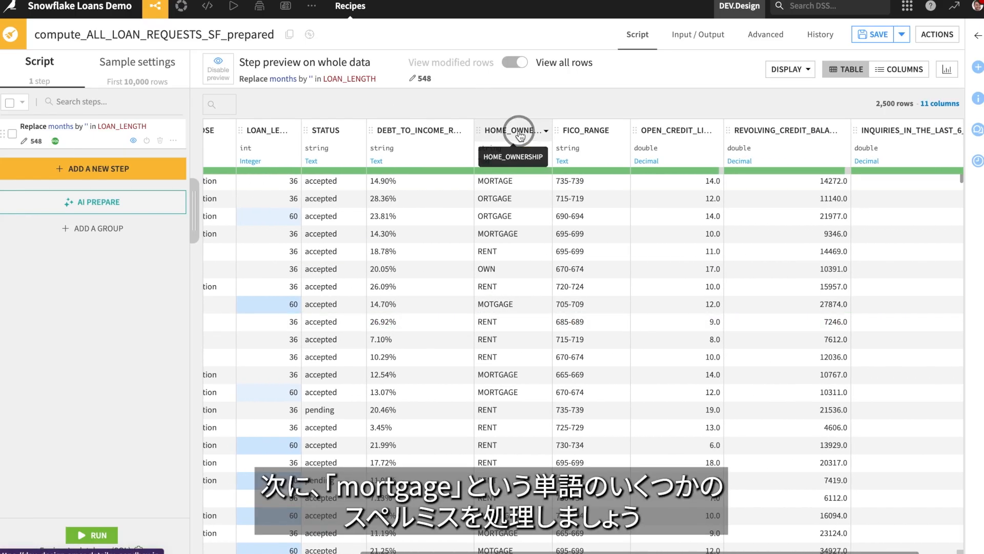
click(516, 134)
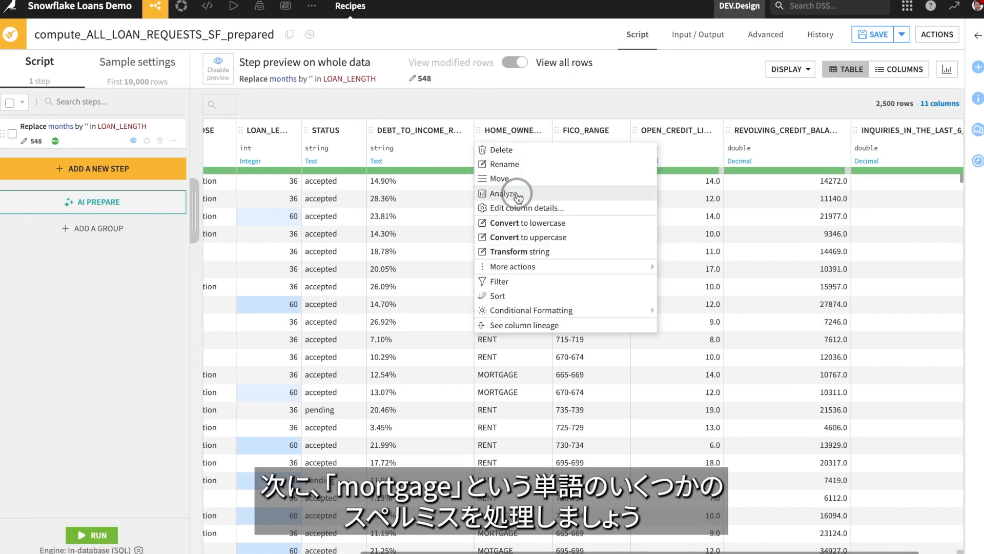
click(516, 195)
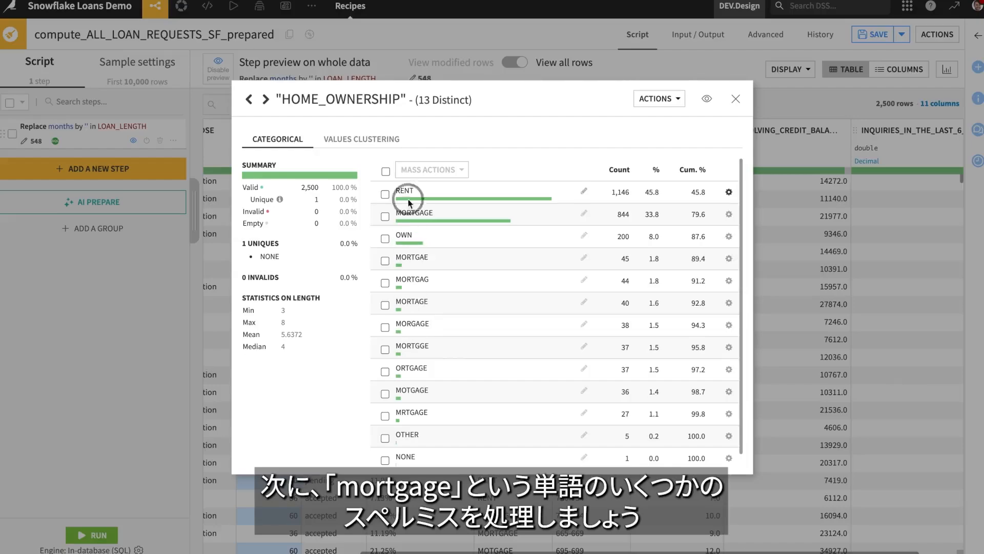
click(361, 141)
click(314, 169)
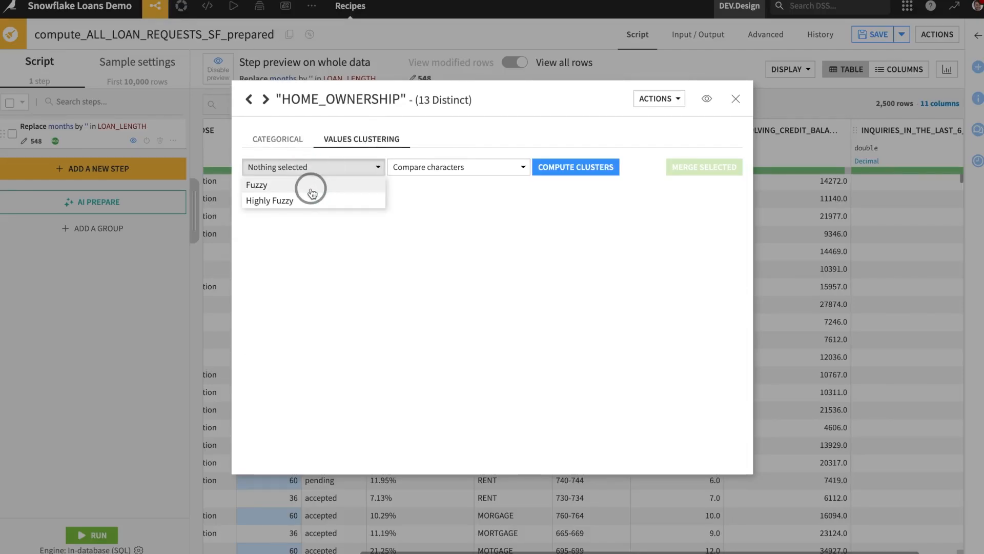
click(313, 186)
click(585, 166)
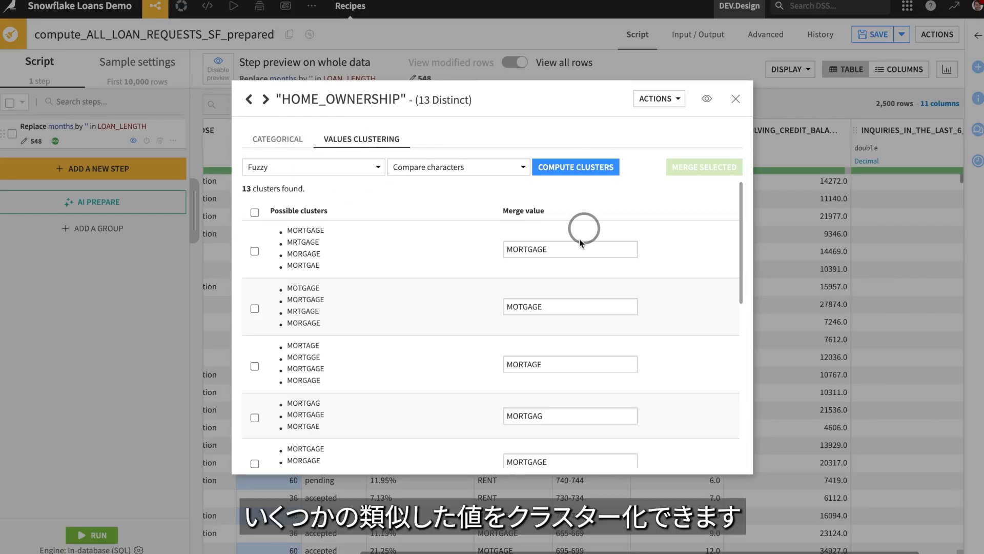
- Correct the merge values MOTGAGE, MORTAGE and MORTGAG of the first clusters and ORTGAGE of the last cluster to MORTGAGE
drag(562, 254, 495, 252)
key(super+c)
drag(542, 305, 500, 307)
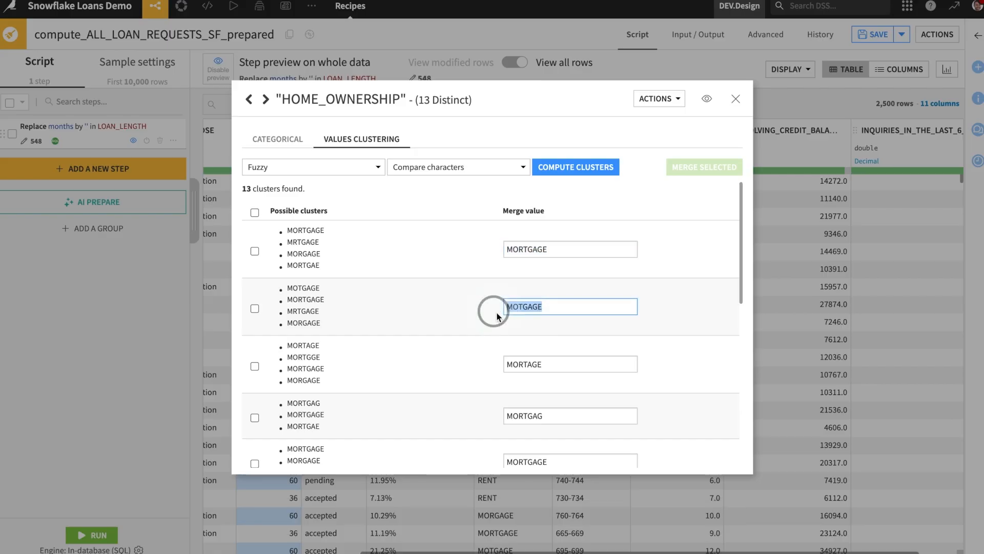
key(super+v)
key(super+v)
drag(548, 363, 484, 364)
scroll(546, 396, down, 2)
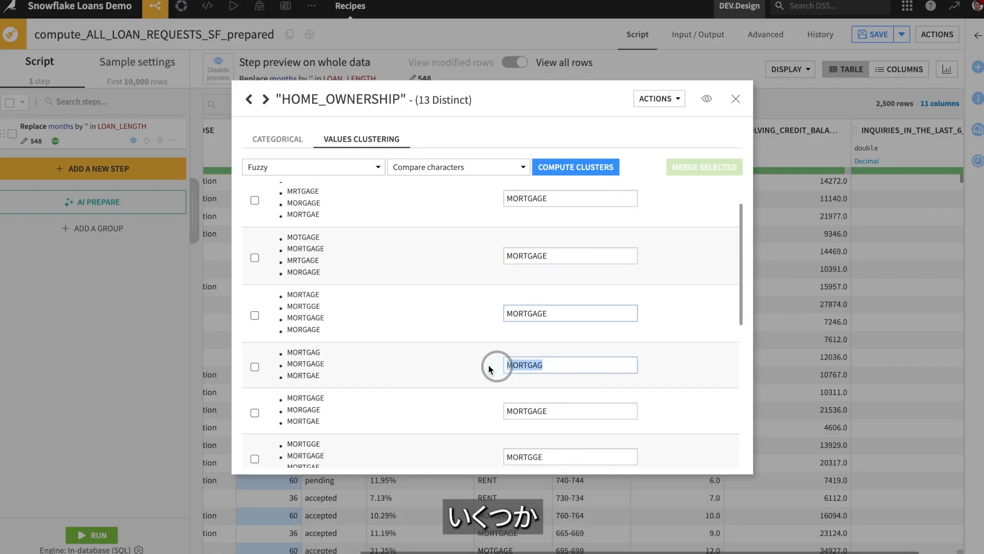
key(super+v)
scroll(564, 425, down, 5)
drag(551, 437, 429, 433)
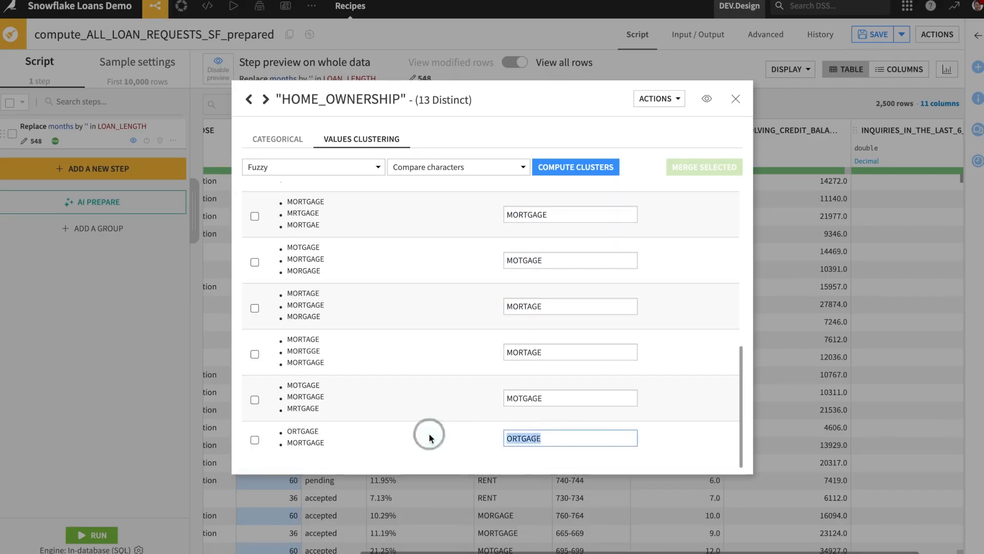
key(super+v)
- Select the clusters whose merge value is MORTGAGE and merge them in the HOME_OWNERSHIP column
click(254, 441)
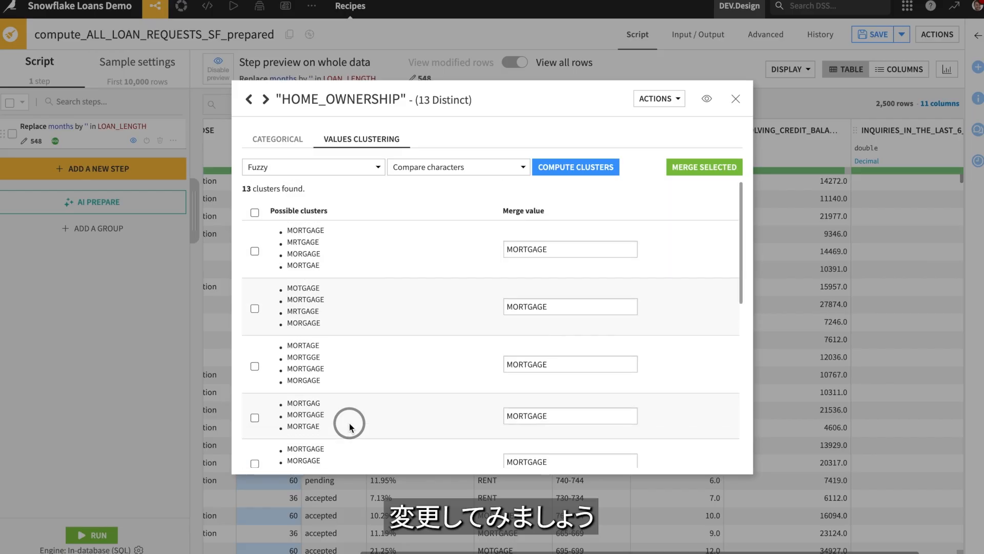
click(254, 416)
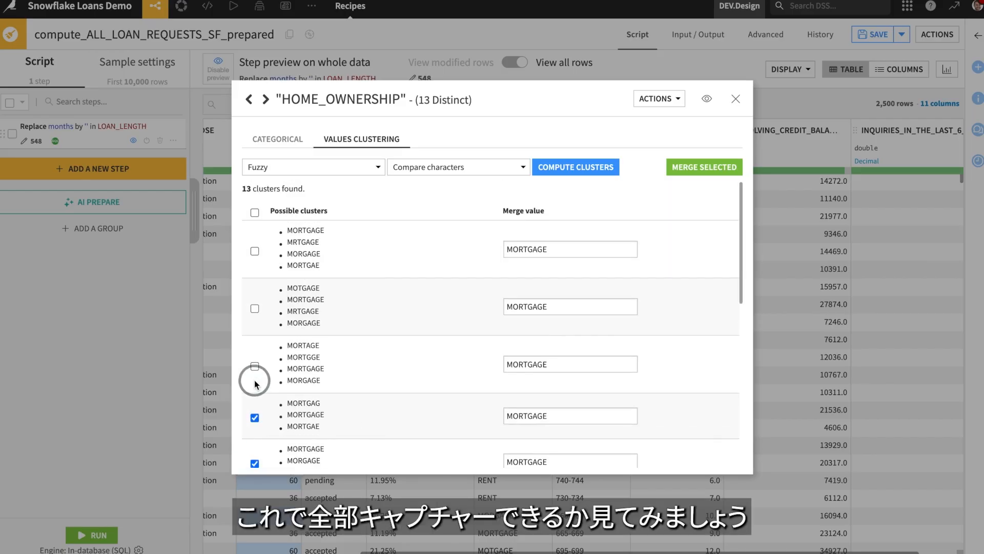
click(254, 309)
click(255, 250)
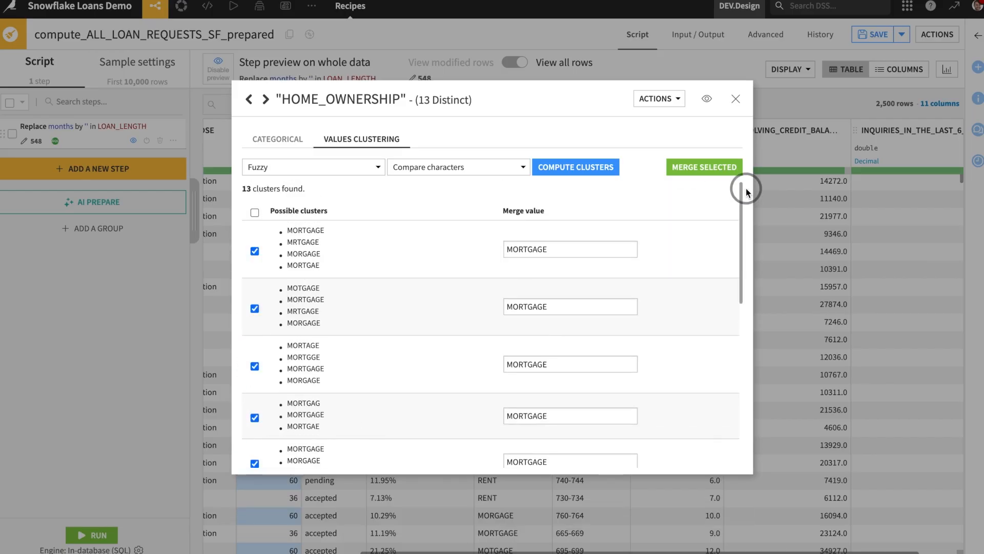
click(713, 169)
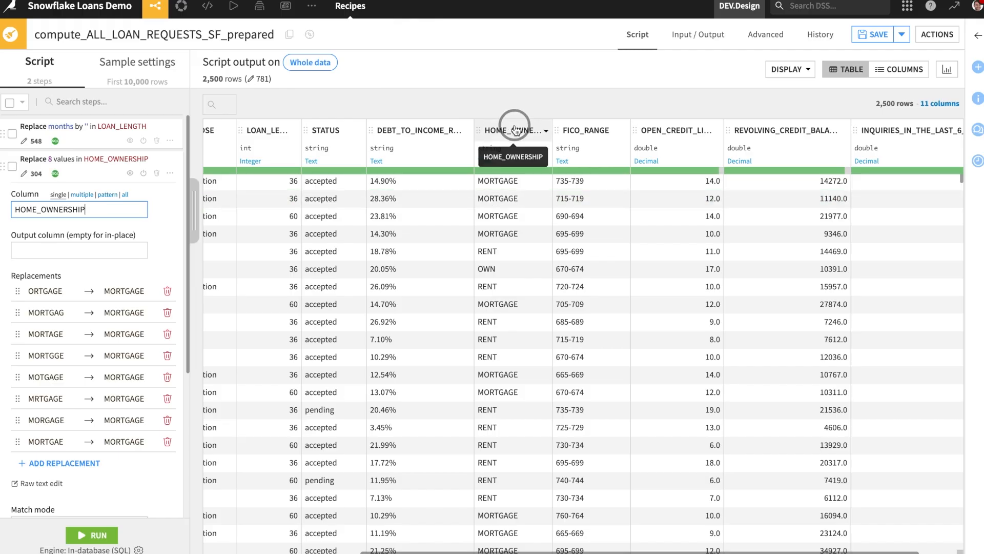
- Analyze the HOME_OWNERSHIP column again to check its distinct values after the merge
click(505, 130)
click(516, 193)
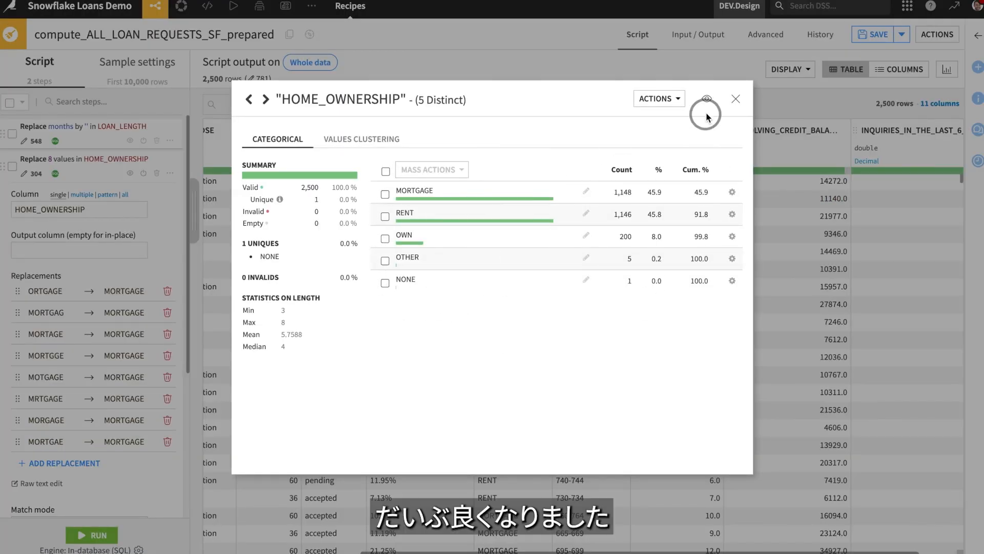
click(735, 99)
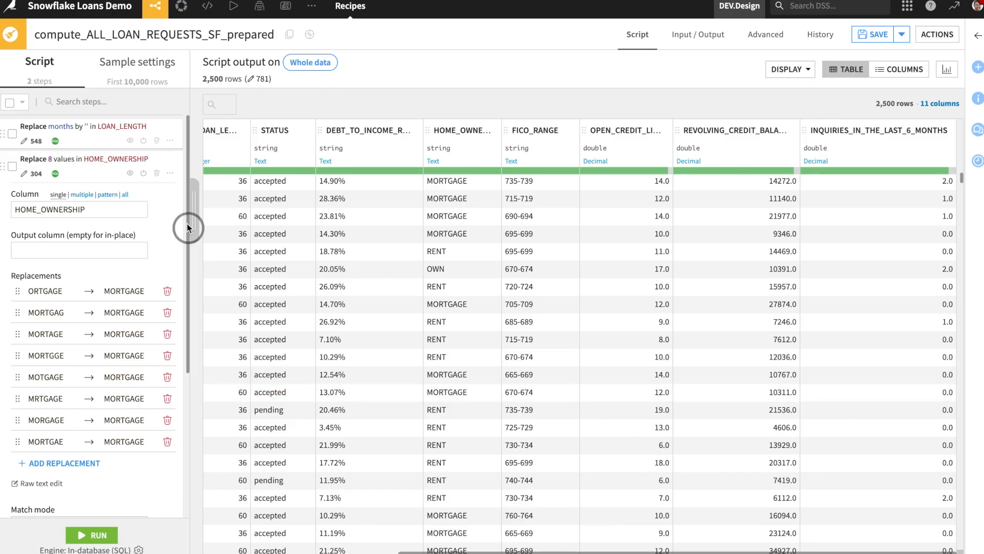
- Add a Split column step that splits FICO_RANGE on the delimiter "-" into multiple columns
click(84, 160)
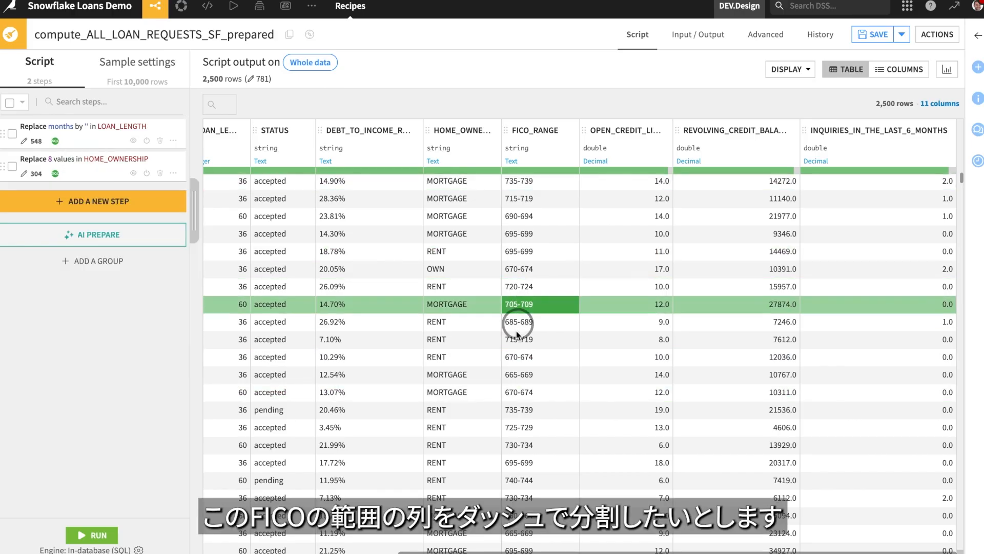
click(105, 200)
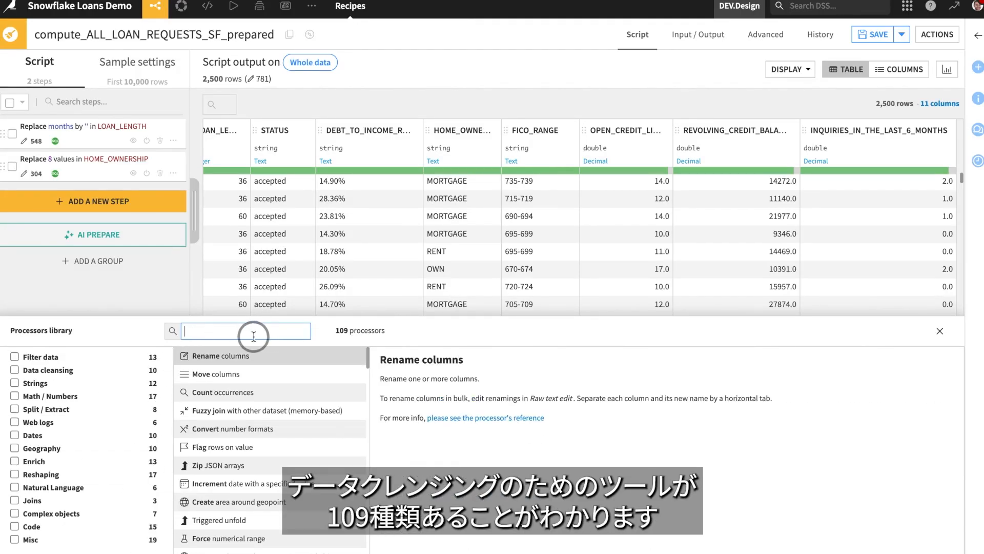
text(split)
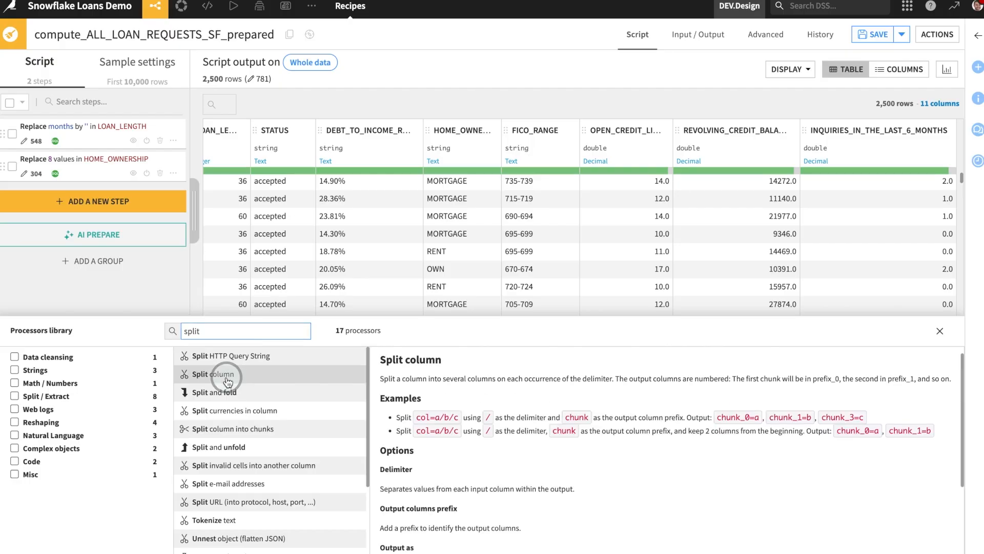
click(220, 374)
text(fico)
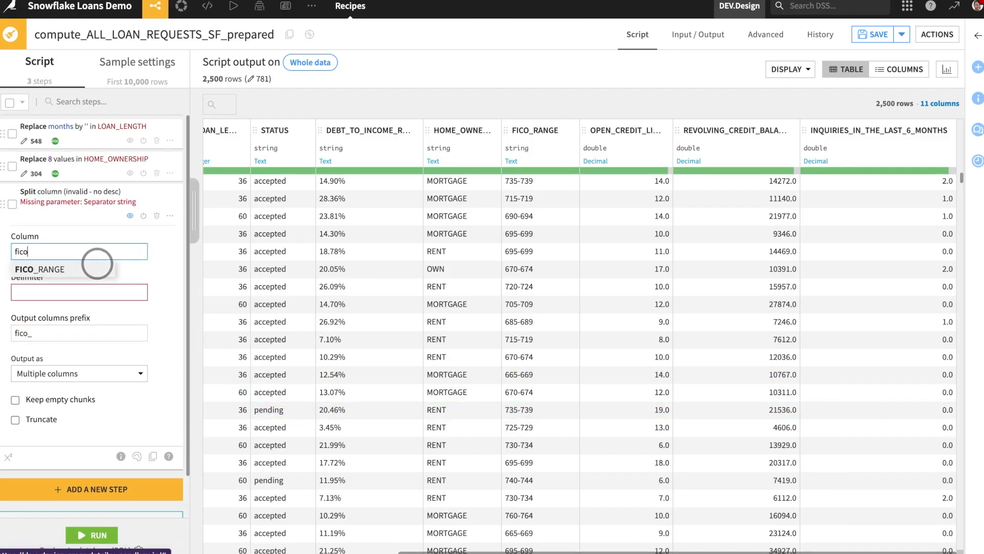
click(90, 269)
click(78, 288)
text(-)
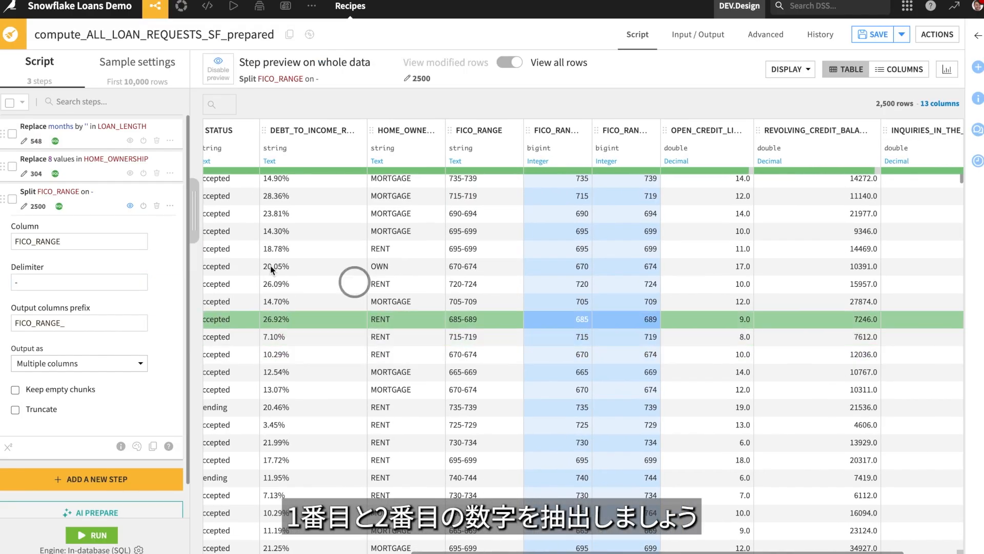
click(108, 197)
- Add a Formula step and name its output column FICO_MED
click(118, 236)
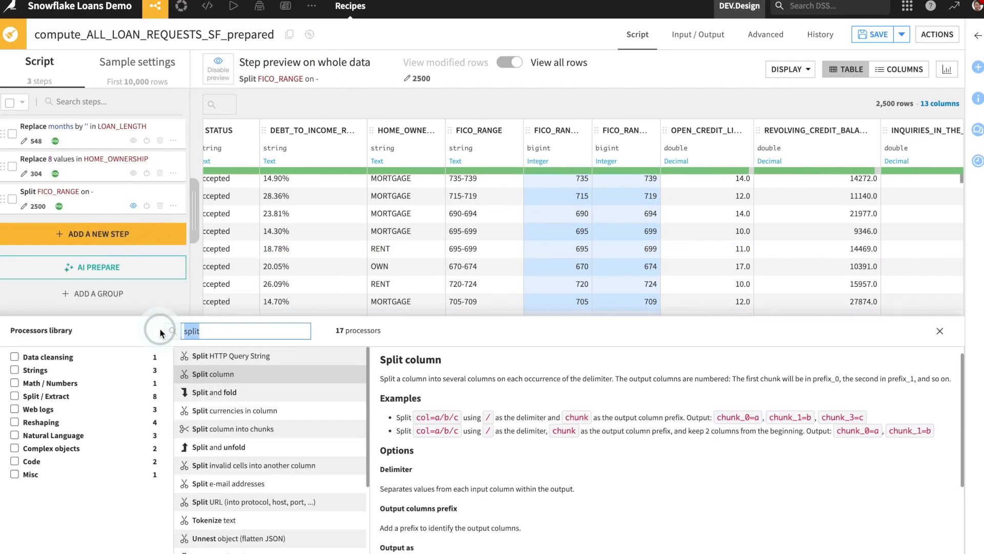
key(BackSpace)
key(BackSpace)
key(BackSpace)
key(BackSpace)
key(BackSpace)
text(for)
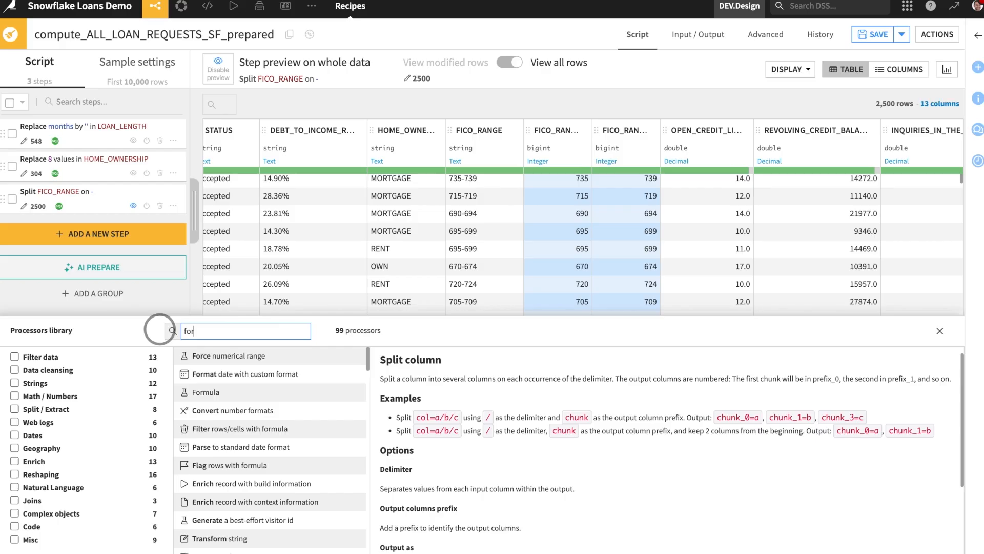
click(211, 393)
drag(114, 286, 1, 284)
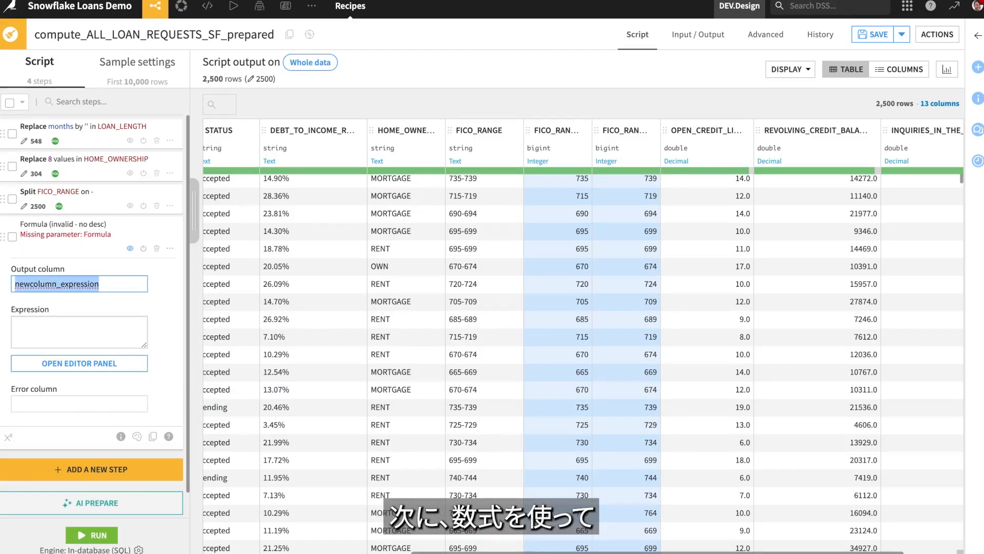
text(FICO_MED)
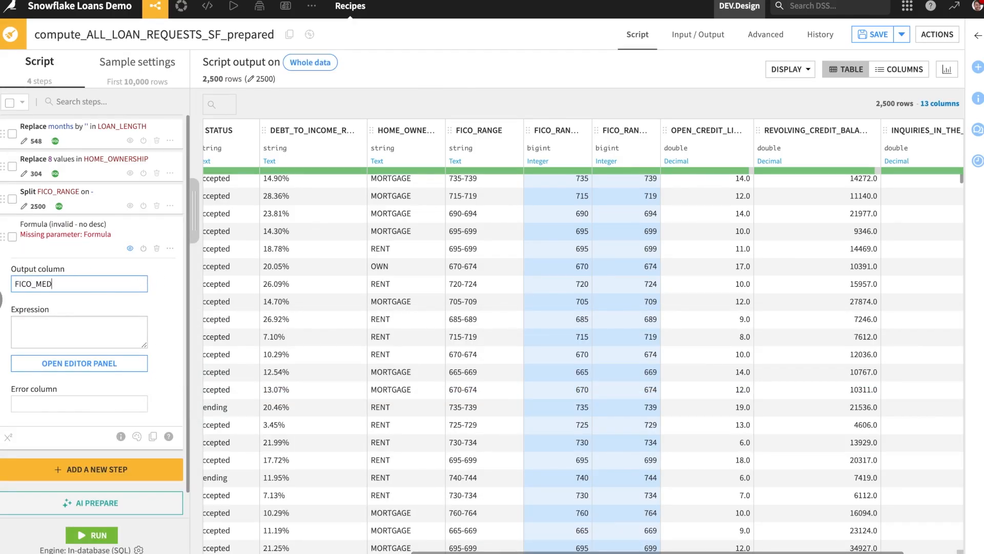
- Enter the expression (FICO_RANGE_0+FICO_RANGE_1)/2 for the FICO_MED column and apply it
click(100, 363)
text(FICO_RANGE_0)
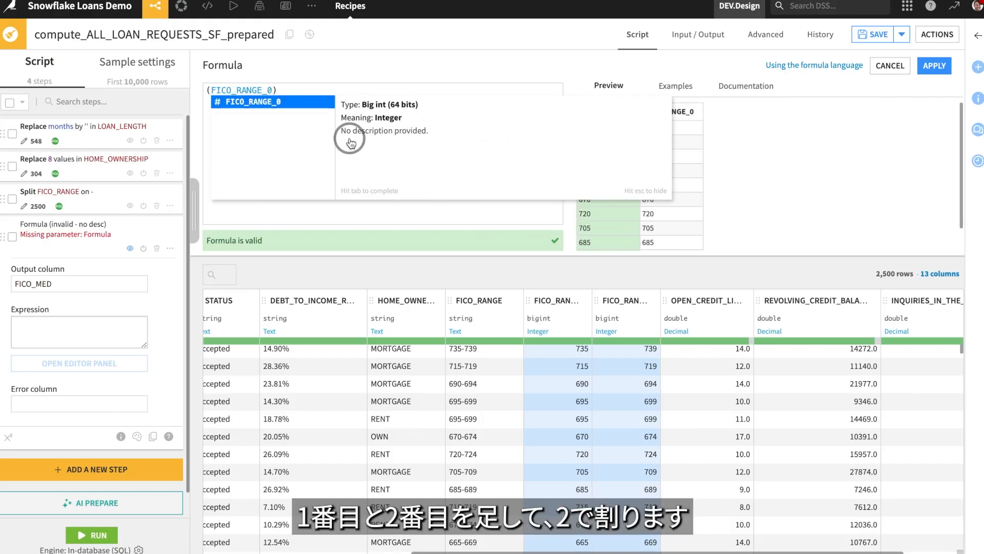
text(+FICO)
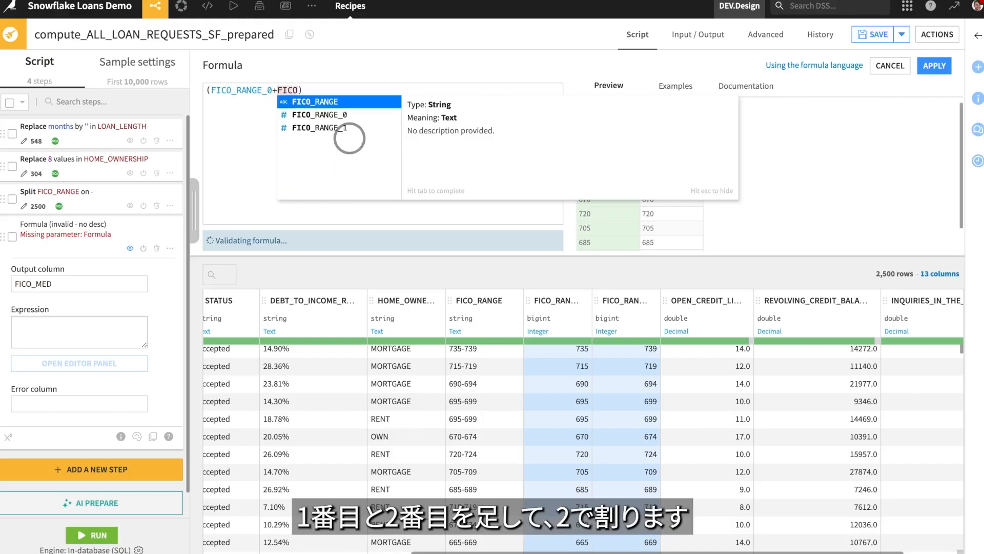
key(Down)
key(Down)
key(Tab)
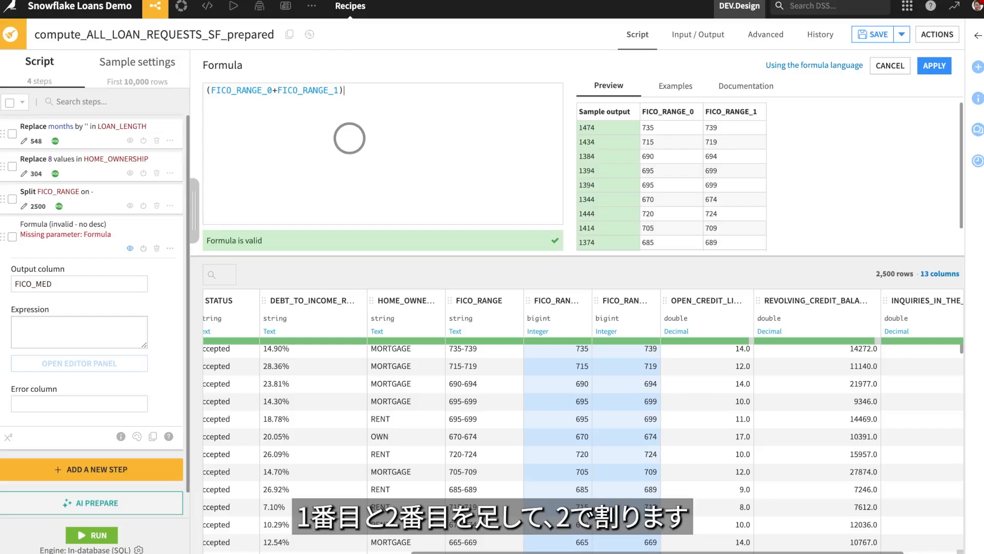
text(/2)
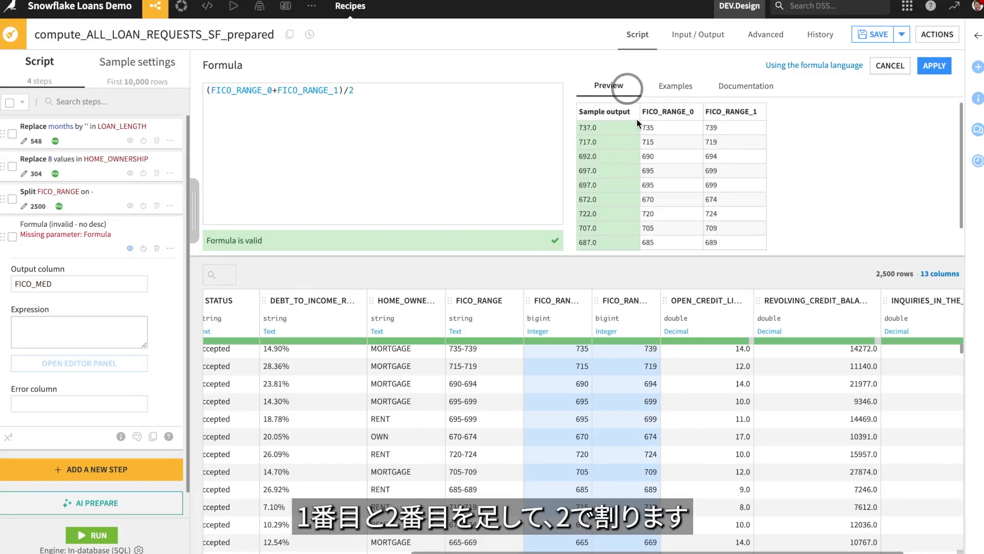
click(935, 66)
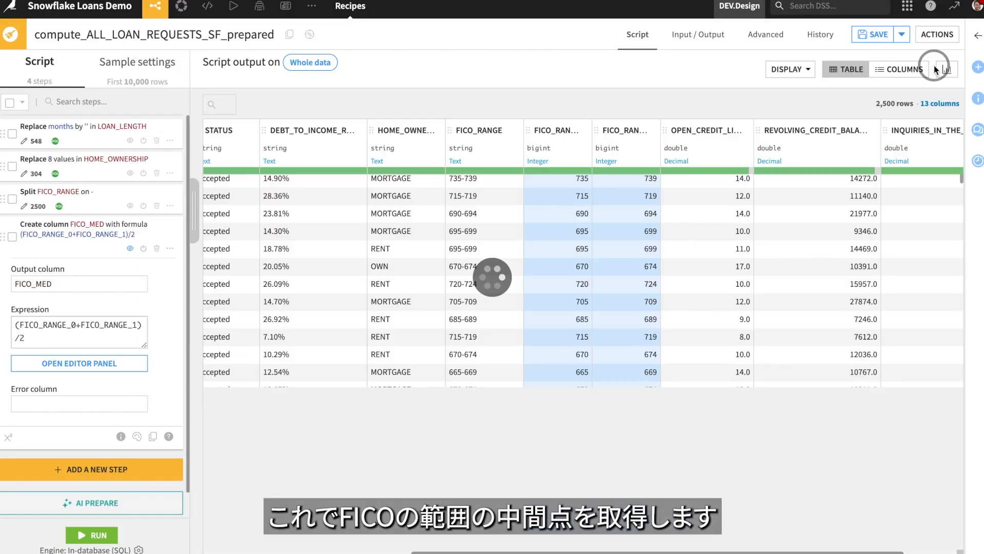
click(91, 238)
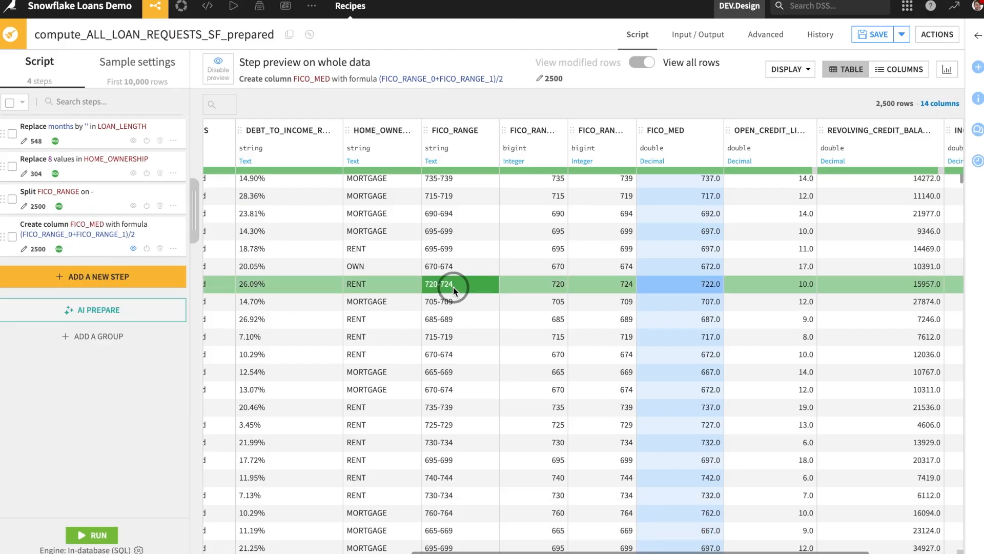
- Review the prepared columns and run the Prepare recipe
click(524, 325)
scroll(524, 325, right, 3)
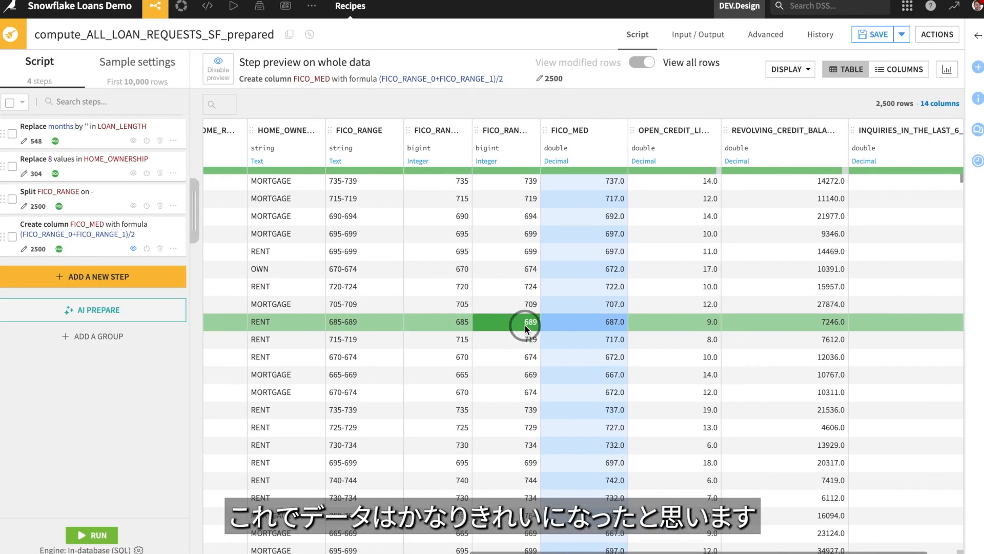
scroll(525, 325, left, 3)
scroll(525, 325, left, 8)
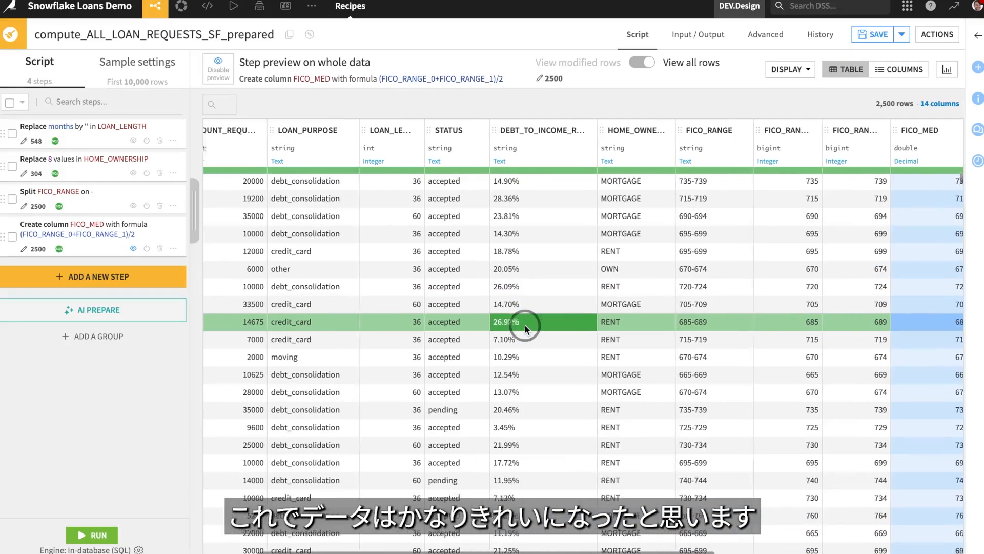
scroll(524, 325, left, 2)
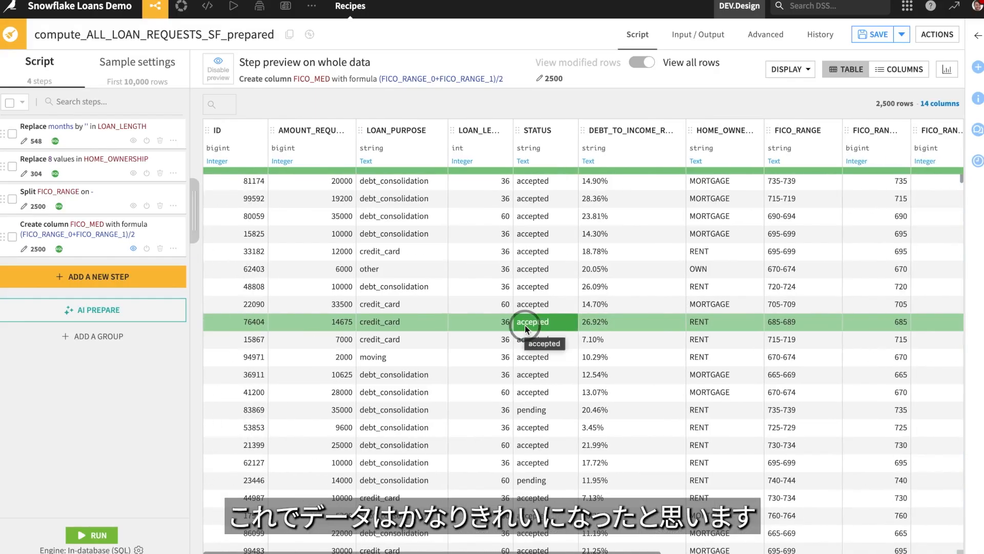
click(96, 535)
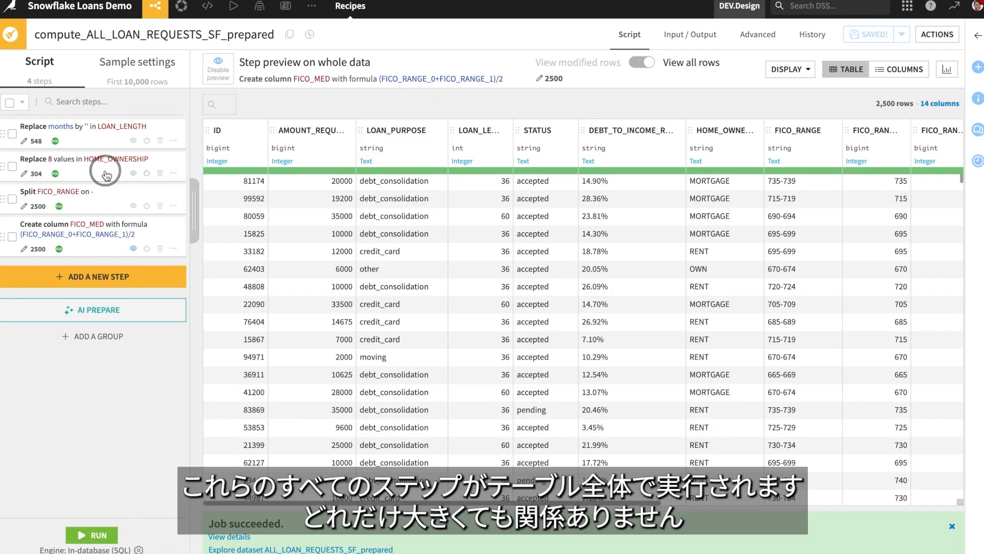
- In the project's Flow, start a Join recipe with ALL_LOAN_REQUESTS_SF_prepared and CUSTOMER_INFO_prepared as inputs
click(155, 8)
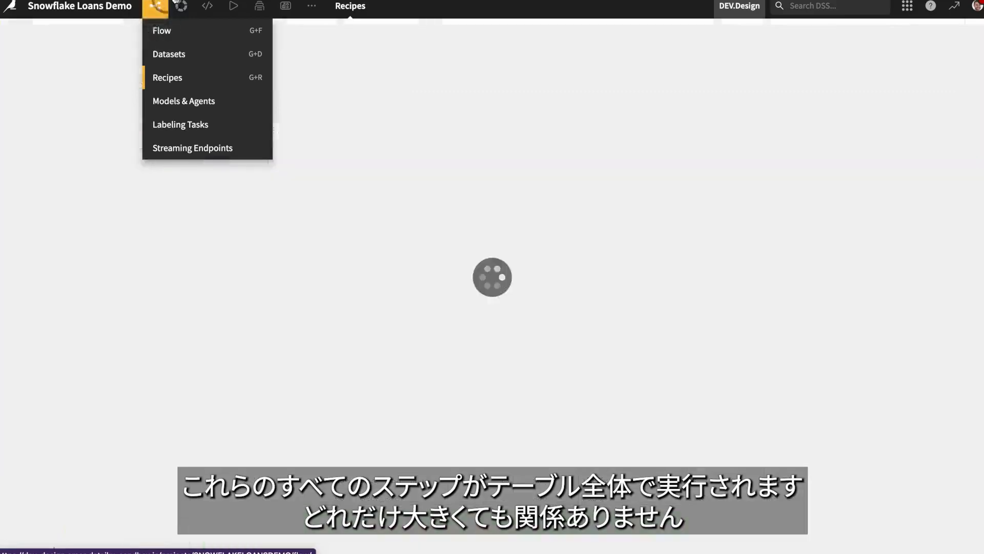
click(578, 356)
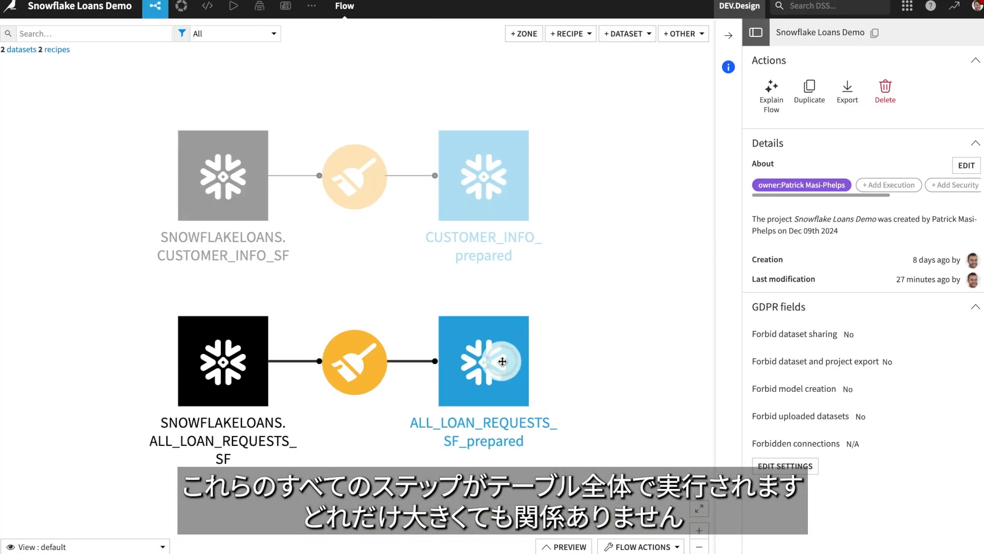
click(503, 358)
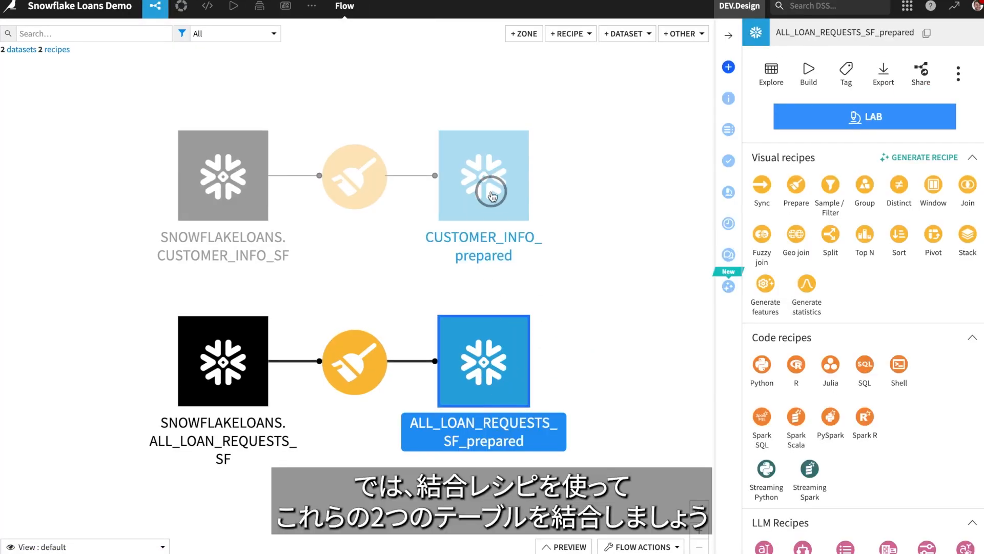
ctrl+click(464, 189)
click(763, 189)
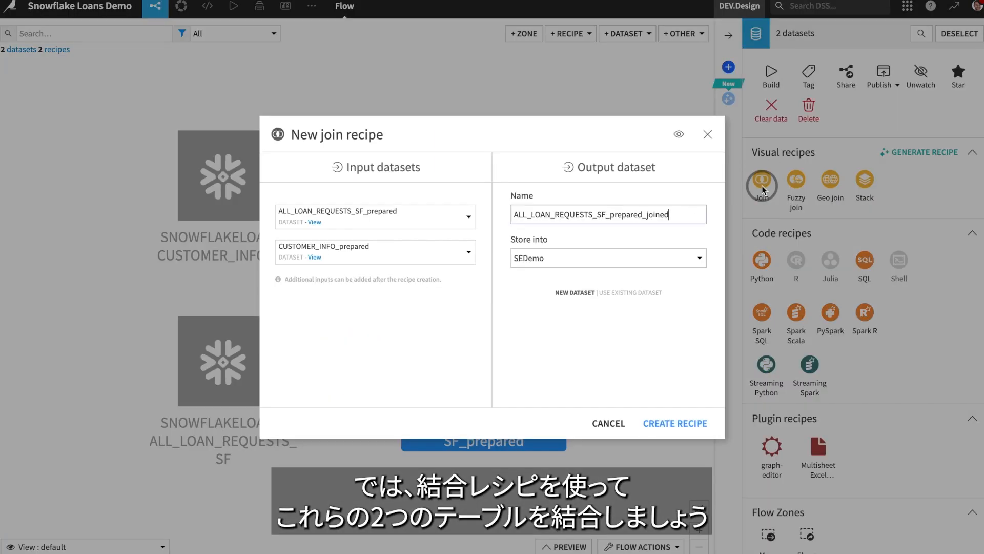
- Name the output dataset LOAN_REQUESTS_JOINED and create the Join recipe
click(546, 220)
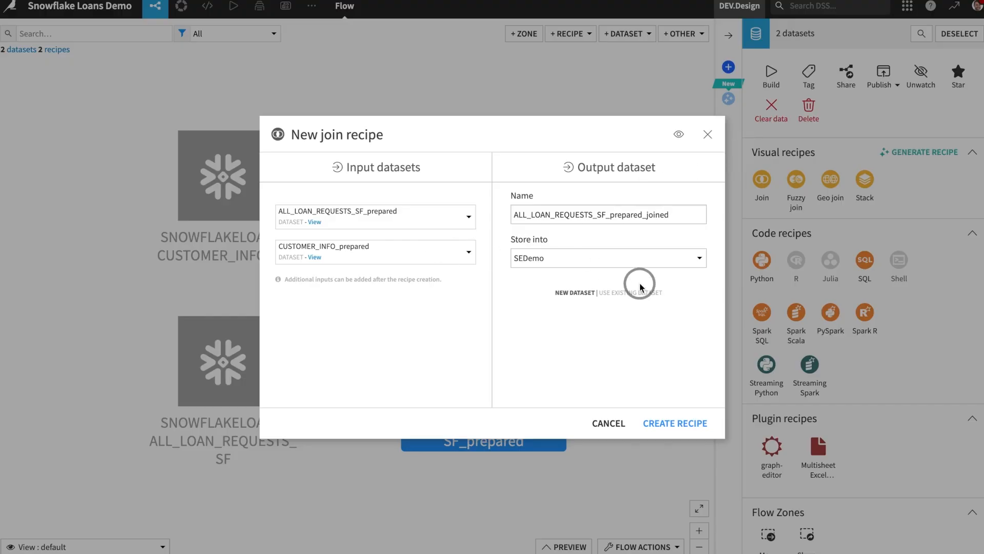
click(518, 216)
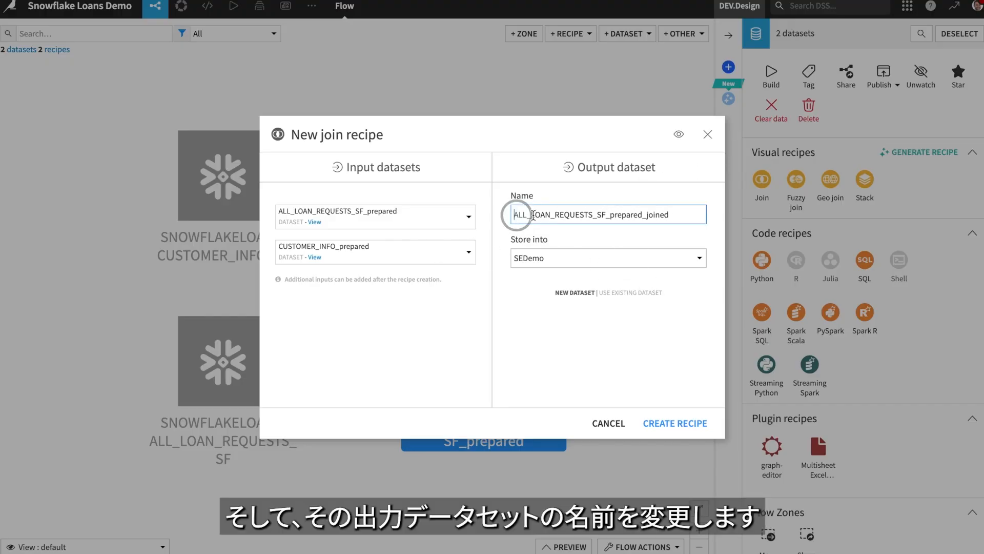
drag(533, 216, 725, 224)
text(LOAN_REQUESTS_JOINED)
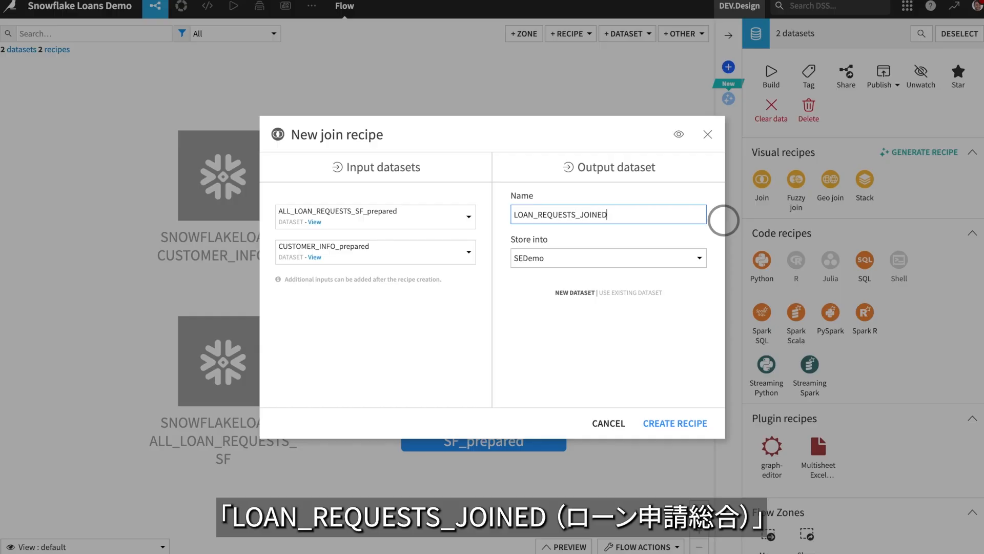
click(658, 423)
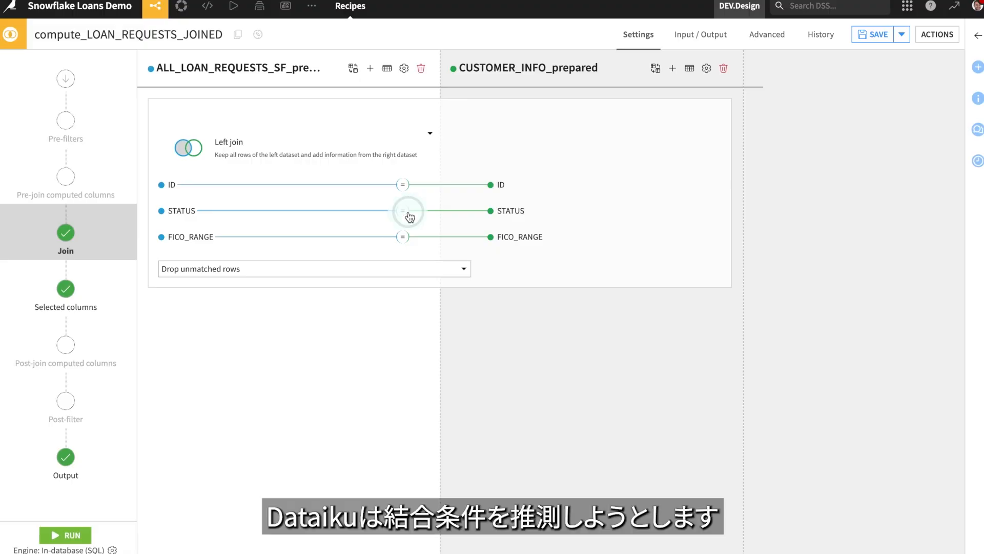
- Remove the FICO_RANGE and STATUS join conditions so the datasets match only on ID
click(409, 216)
click(734, 199)
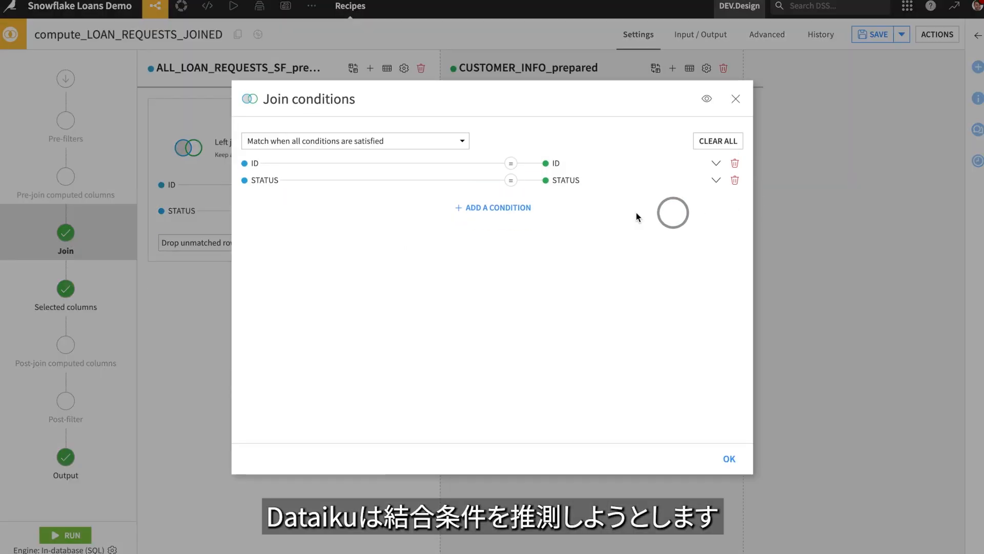
click(510, 179)
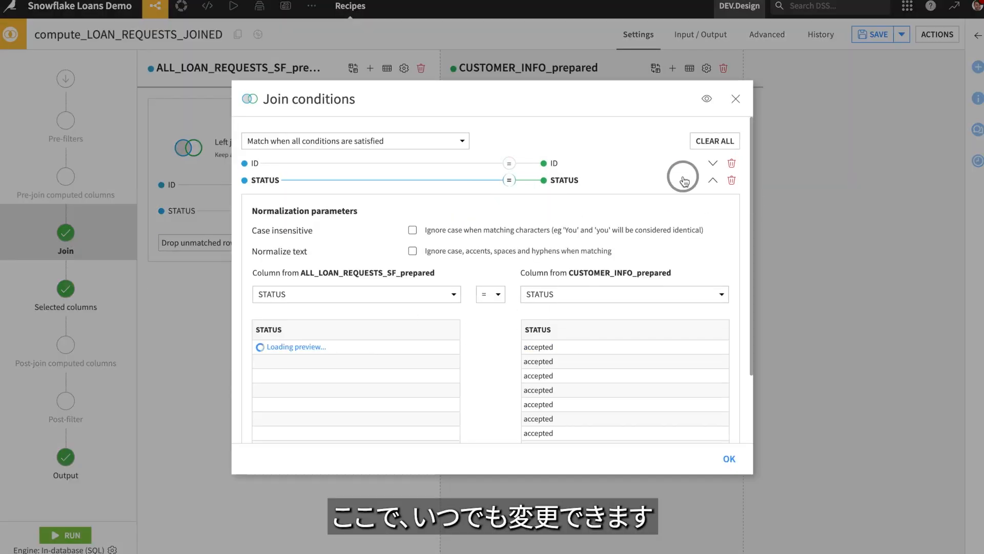
click(731, 180)
click(728, 459)
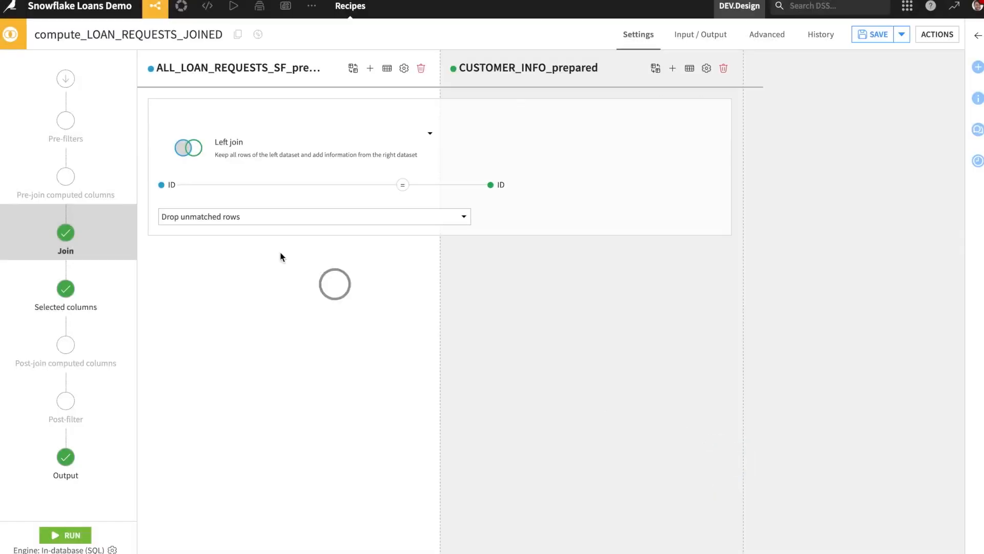
- Choose Left join as the join type and run the Join recipe
click(213, 149)
click(241, 199)
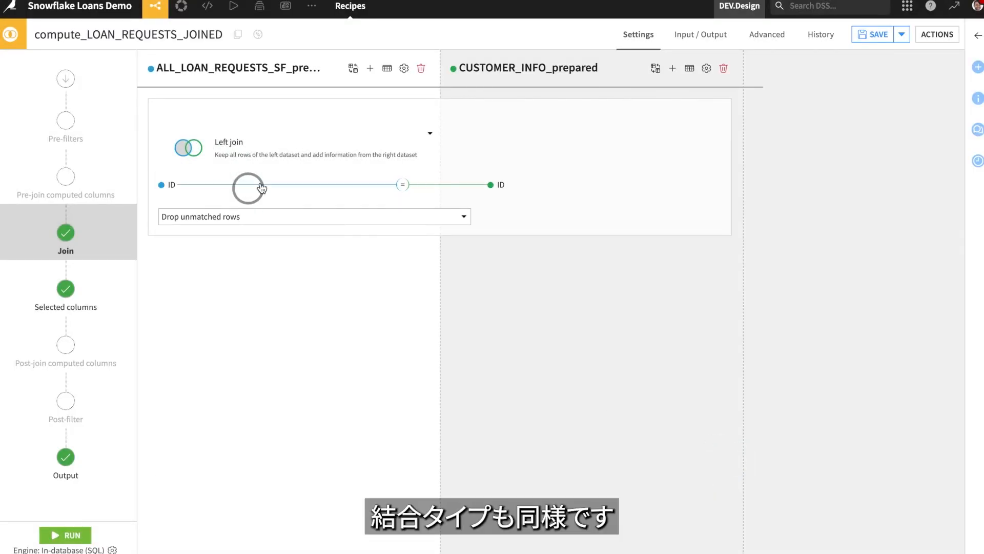
click(69, 535)
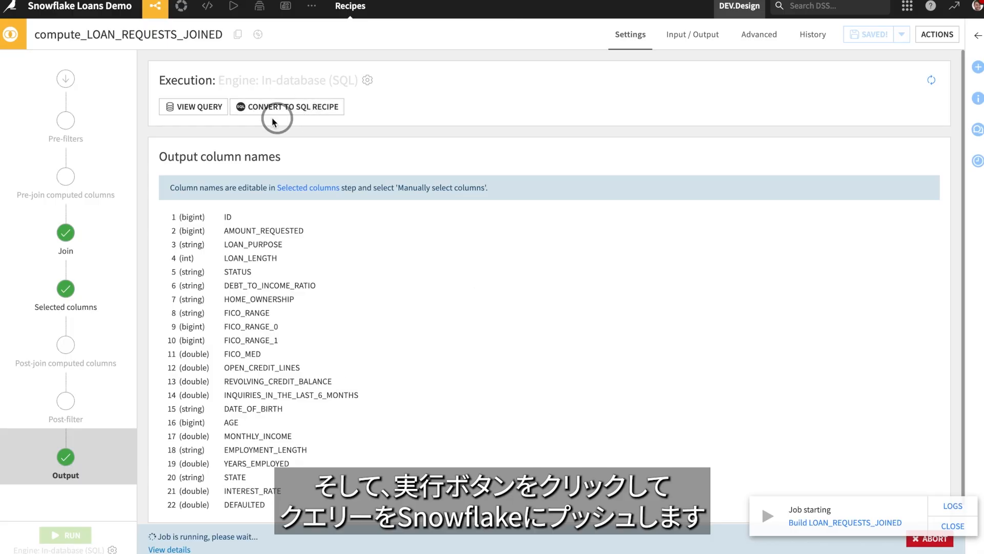
- View the SQL query generated for the join and read through it from SELECT to the LEFT JOIN condition
click(189, 107)
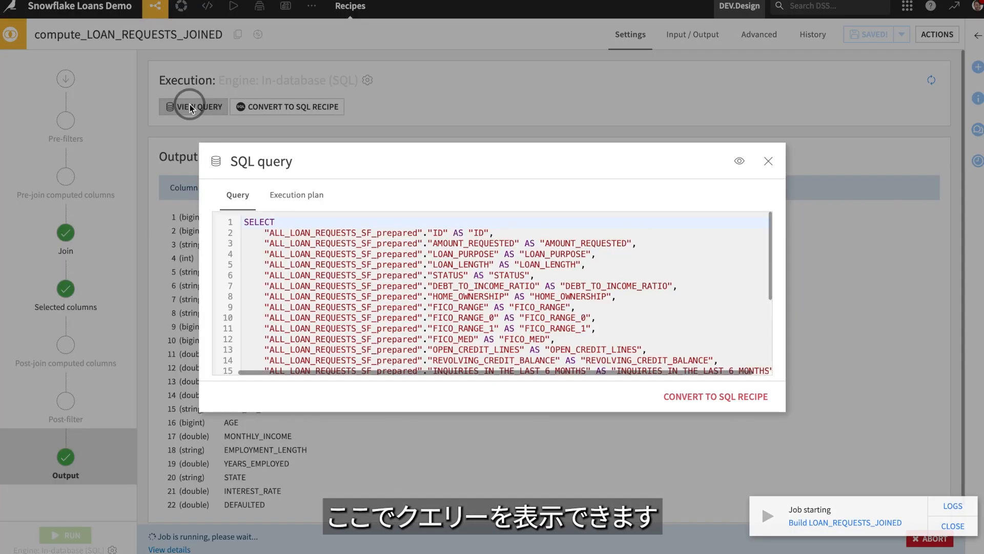
scroll(344, 265, down, 3)
scroll(350, 267, up, 3)
scroll(350, 267, down, 4)
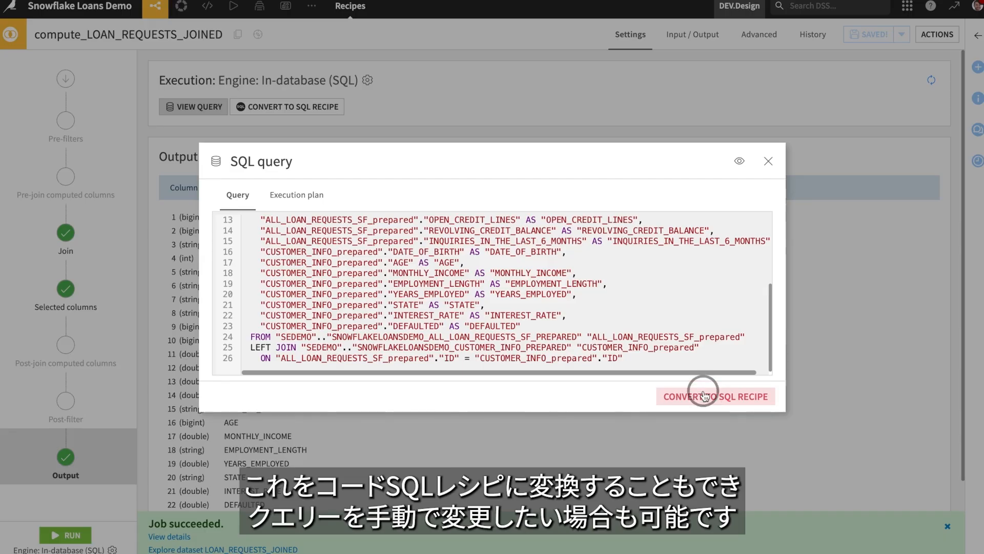
scroll(487, 345, up, 4)
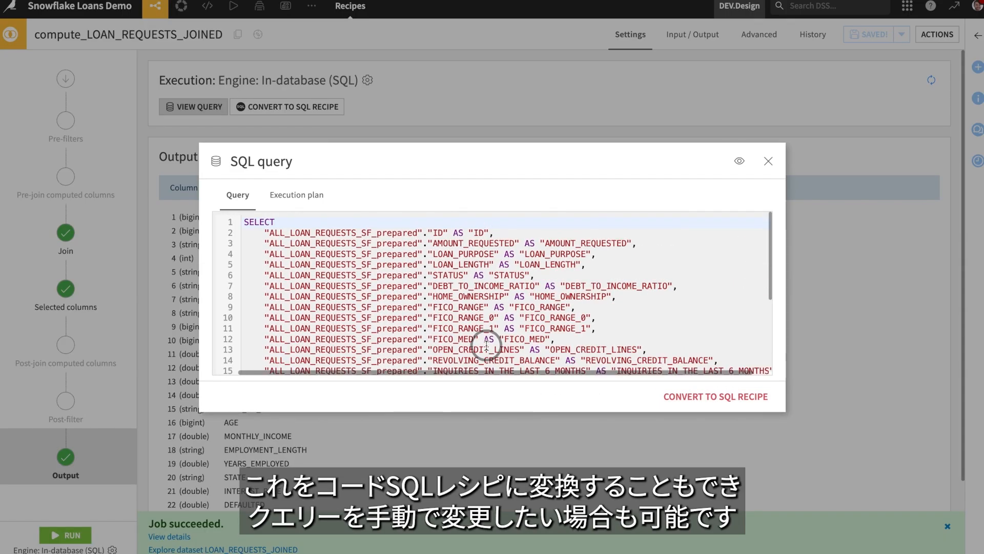
- Close the SQL query and return to the project's Flow
click(768, 160)
click(155, 6)
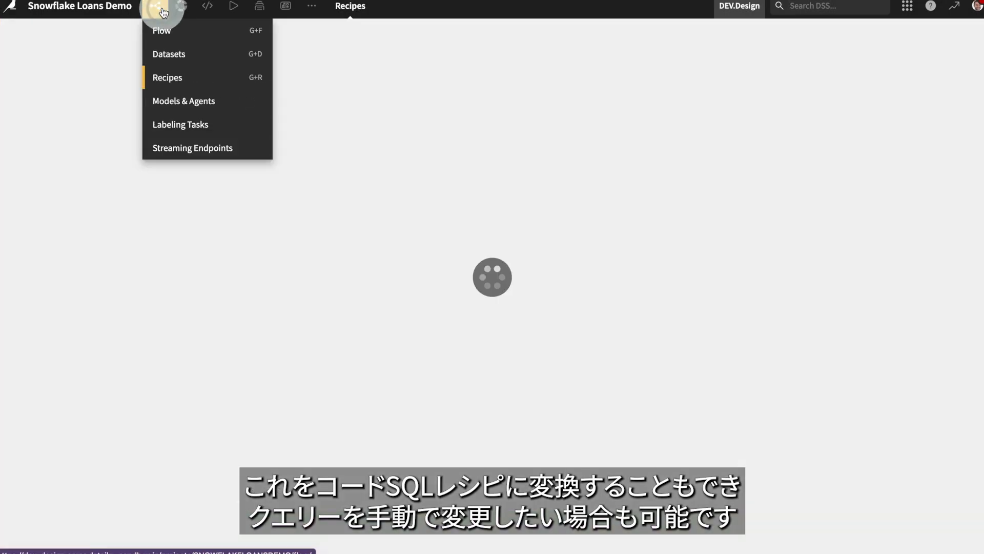
click(640, 338)
drag(639, 347, 623, 321)
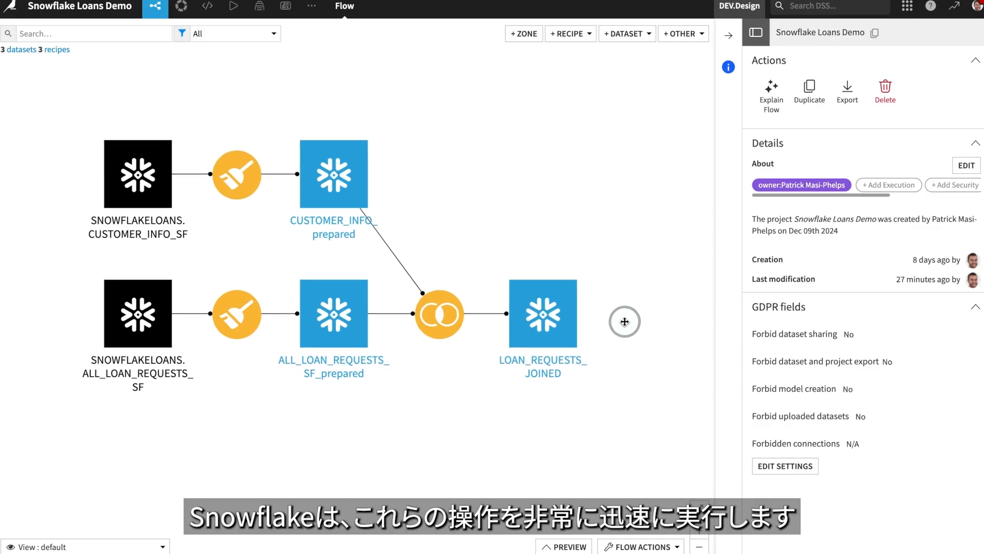
- Create a Python recipe on LOAN_REQUESTS_JOINED with a new output dataset LOAN_REQUESTS_FEATURES stored into SEDemo
click(545, 317)
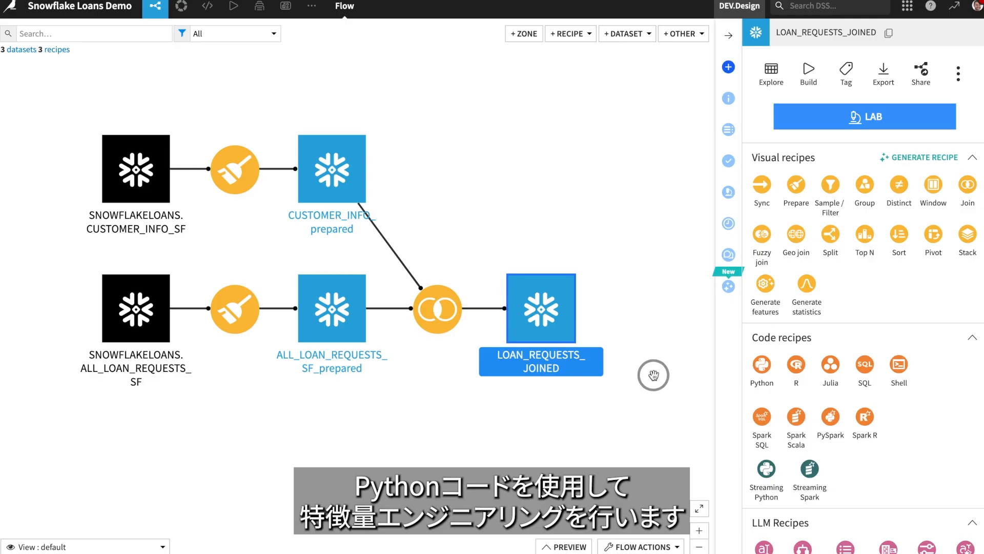
click(762, 370)
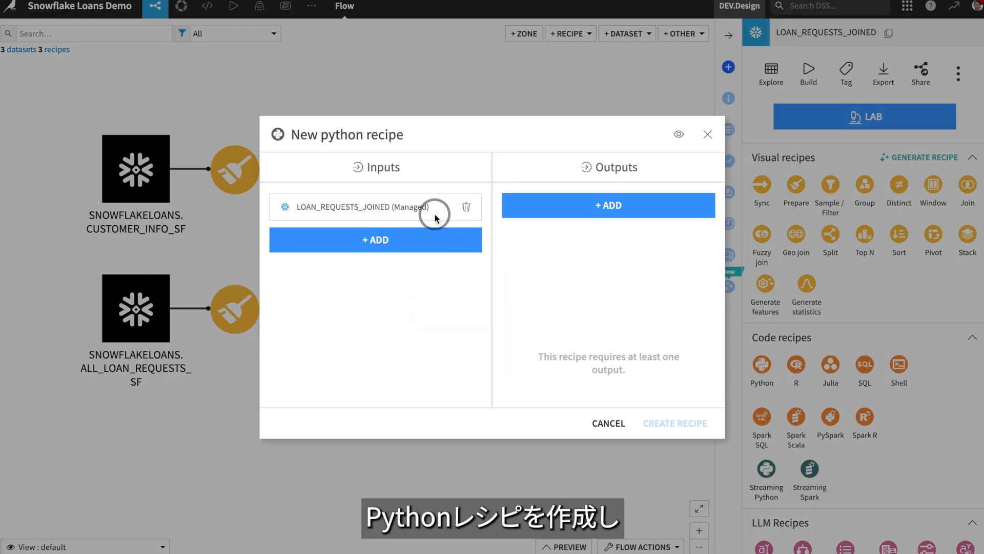
click(584, 205)
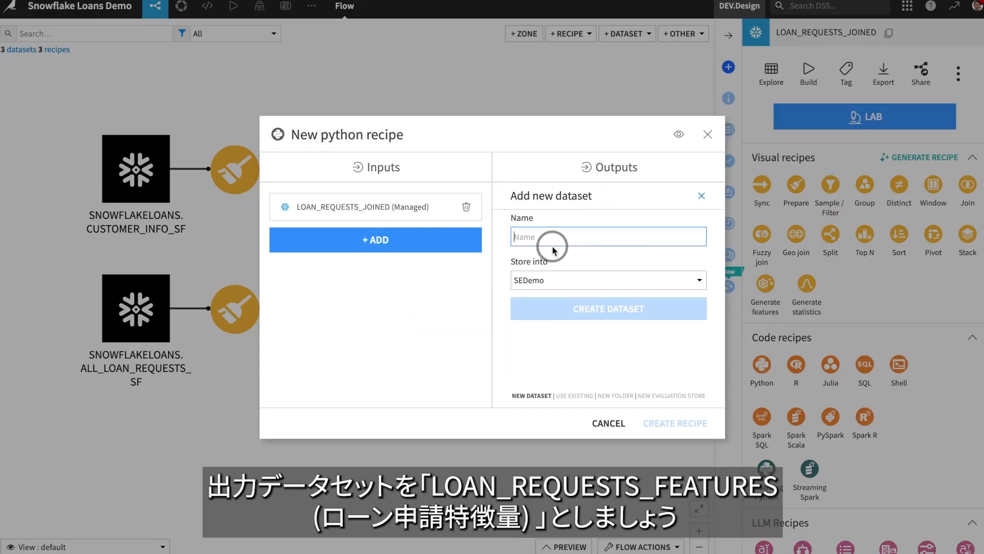
text(LOAN_REQUESTS)
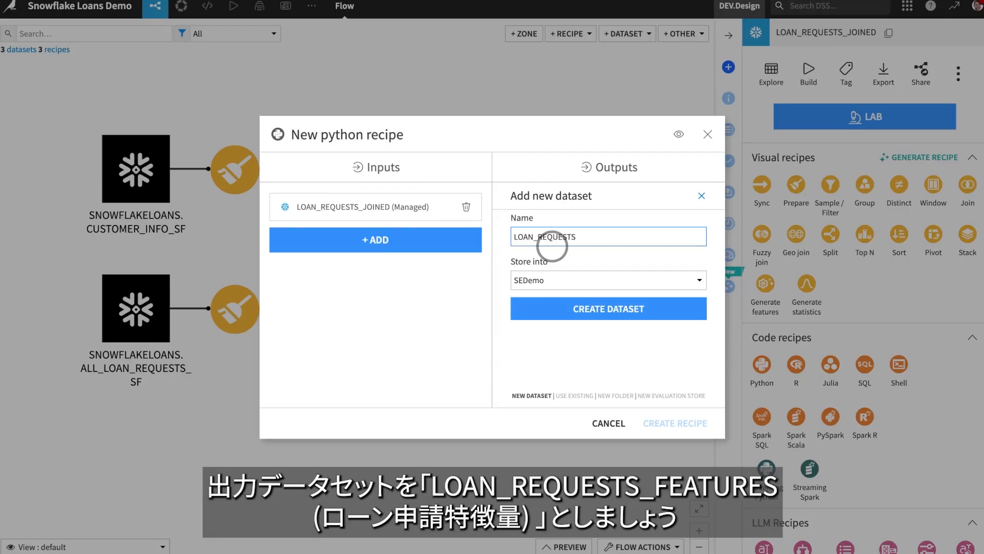
text(_FEATURES)
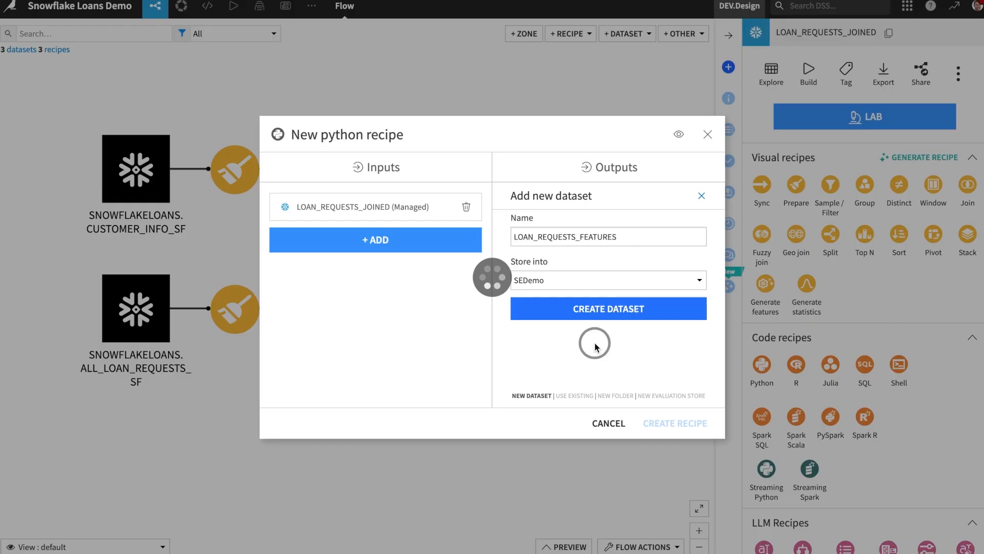
key(Return)
click(674, 417)
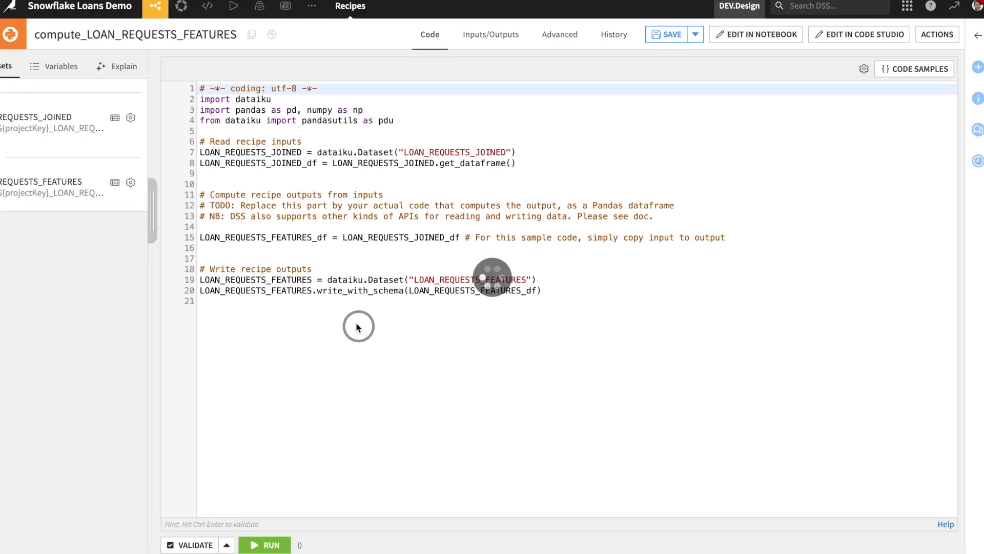
- Review the recipe's starter code, from reading the input as a Pandas dataframe to writing the output dataset
drag(584, 296, 209, 95)
click(476, 160)
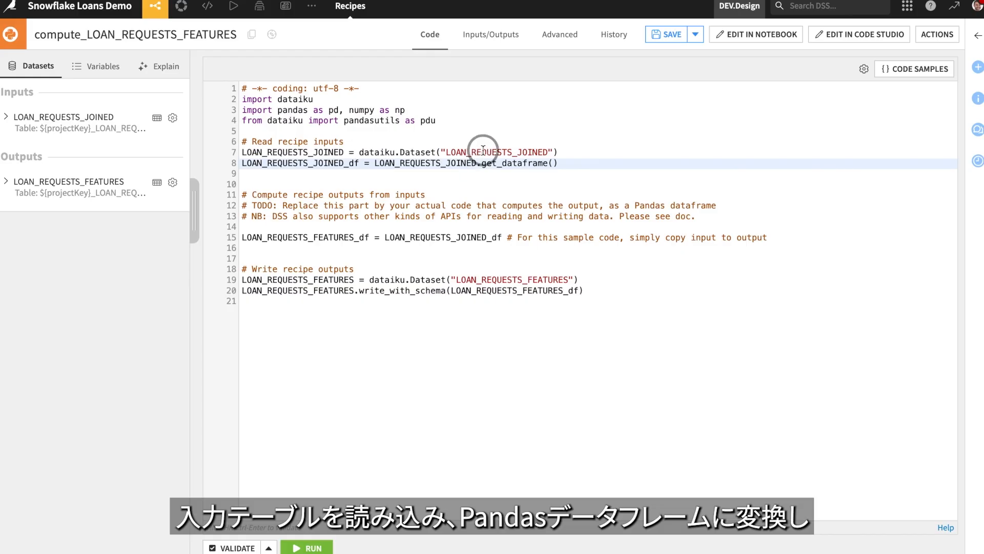
double_click(483, 149)
double_click(333, 162)
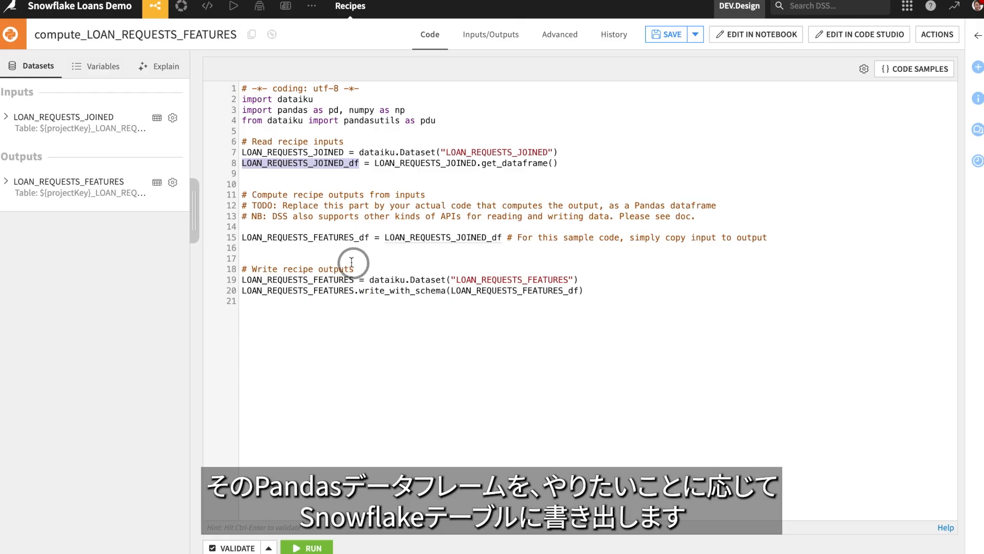
drag(334, 247, 269, 184)
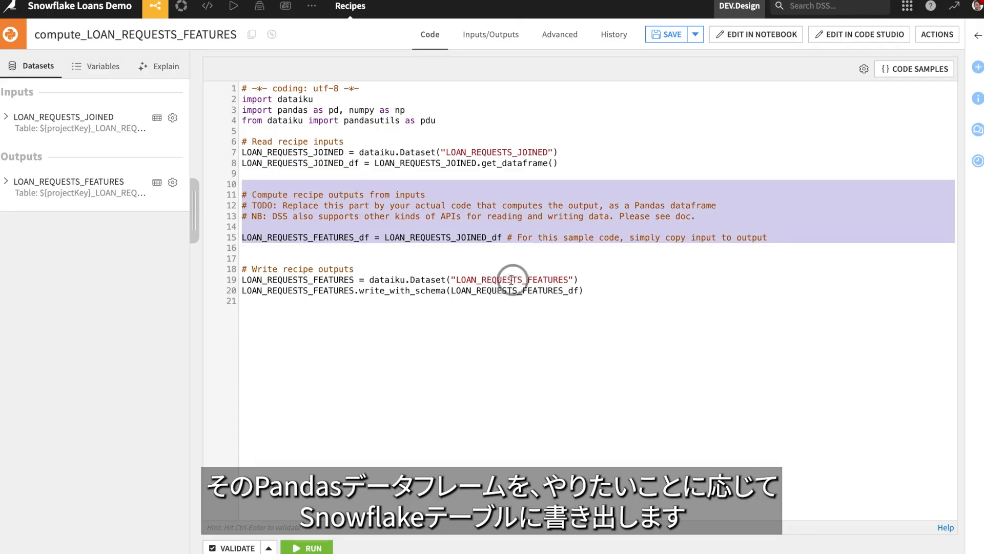
- Search the code samples for "snow" and examine the input handling in "Read and write datasets with Snowpark"
click(896, 78)
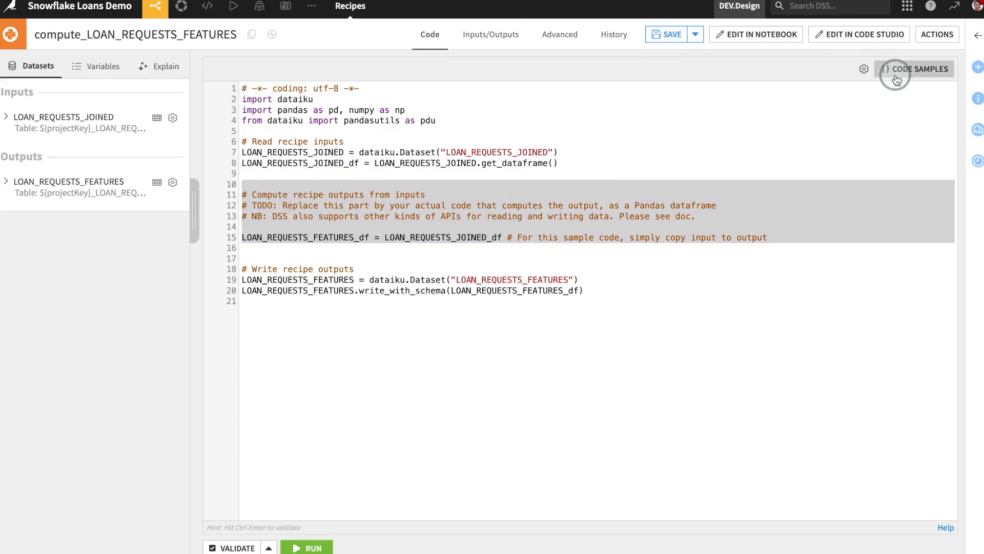
text(snow)
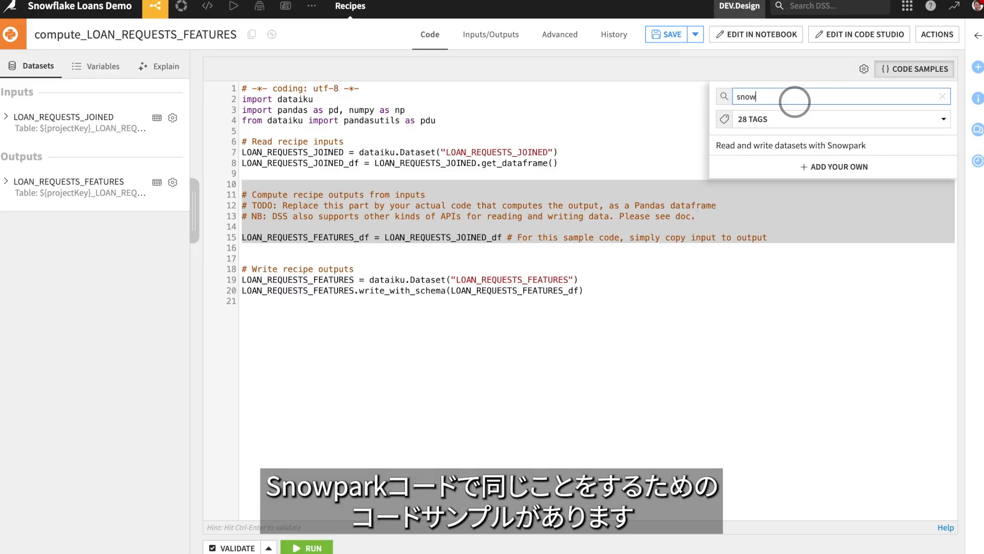
click(775, 152)
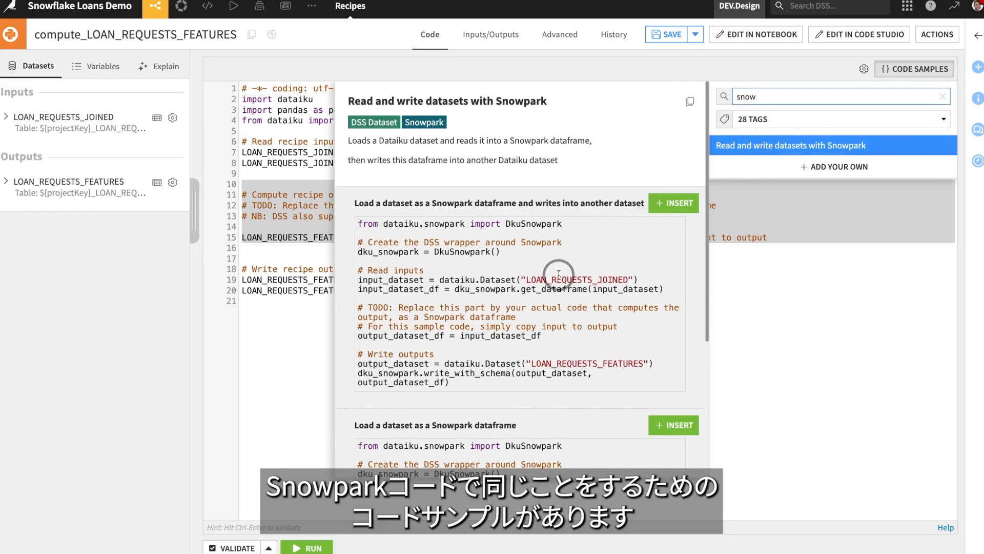
scroll(558, 280, down, 1)
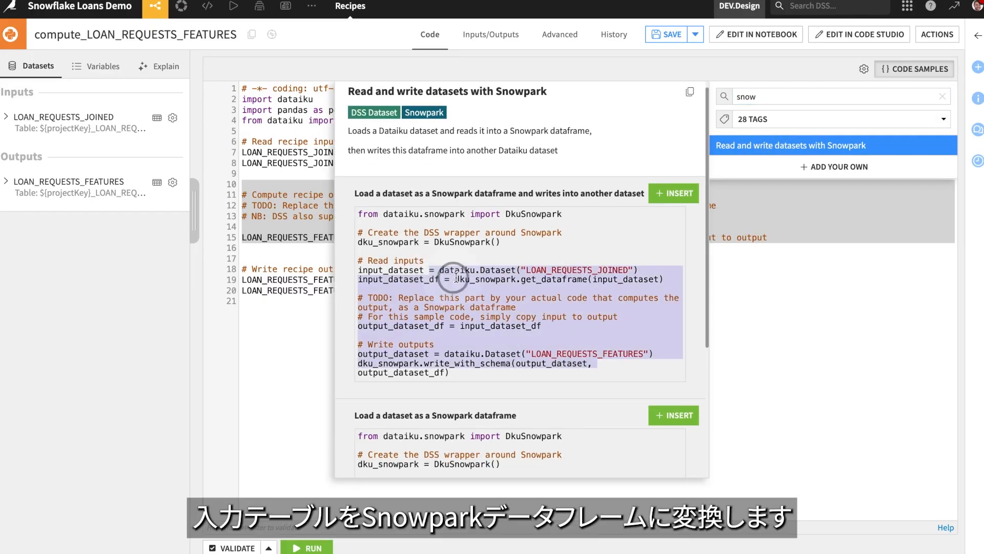
double_click(575, 268)
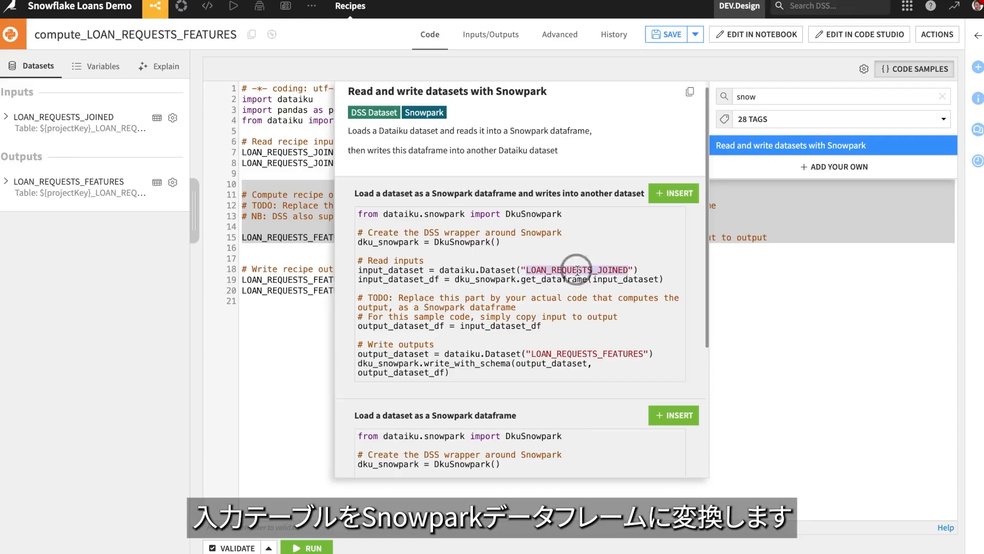
double_click(410, 280)
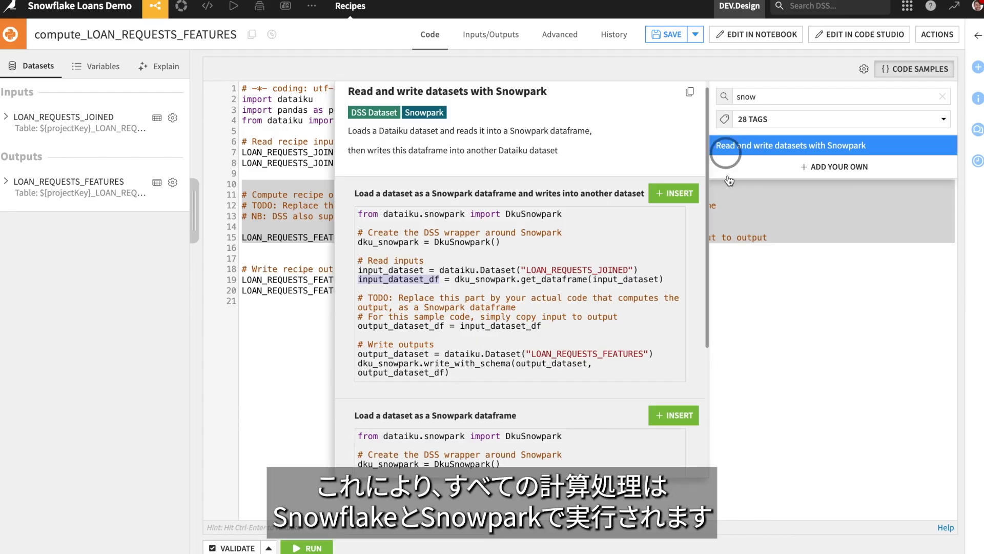
- Edit the recipe in a notebook and set its kernel to Python (env py_39_snowpark_modin)
click(759, 37)
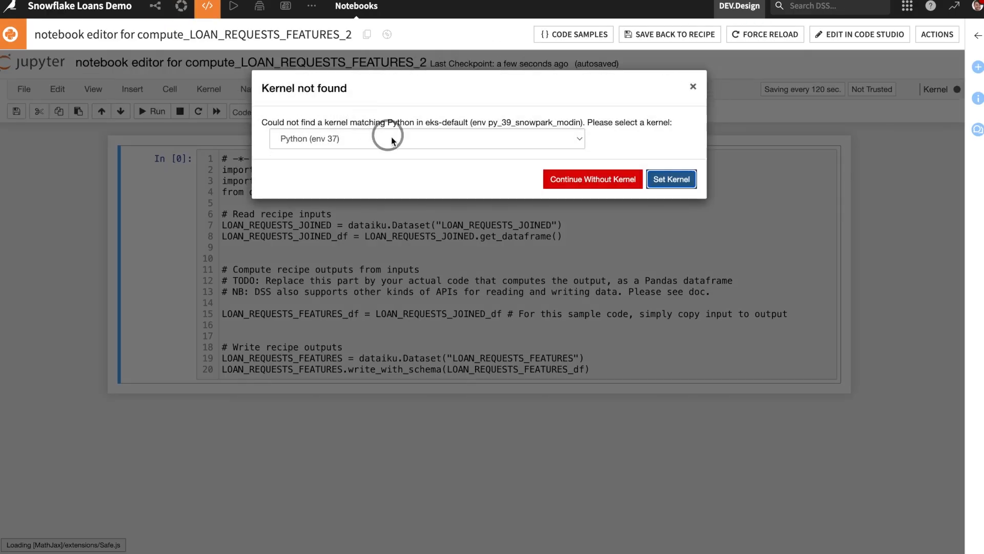
click(437, 137)
scroll(355, 404, down, 20)
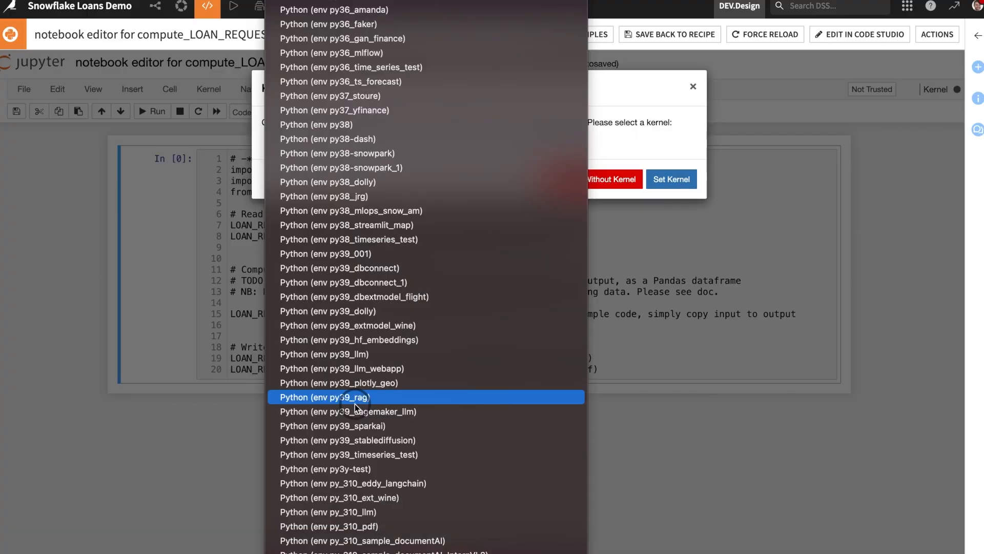
scroll(389, 374, down, 10)
scroll(390, 373, down, 15)
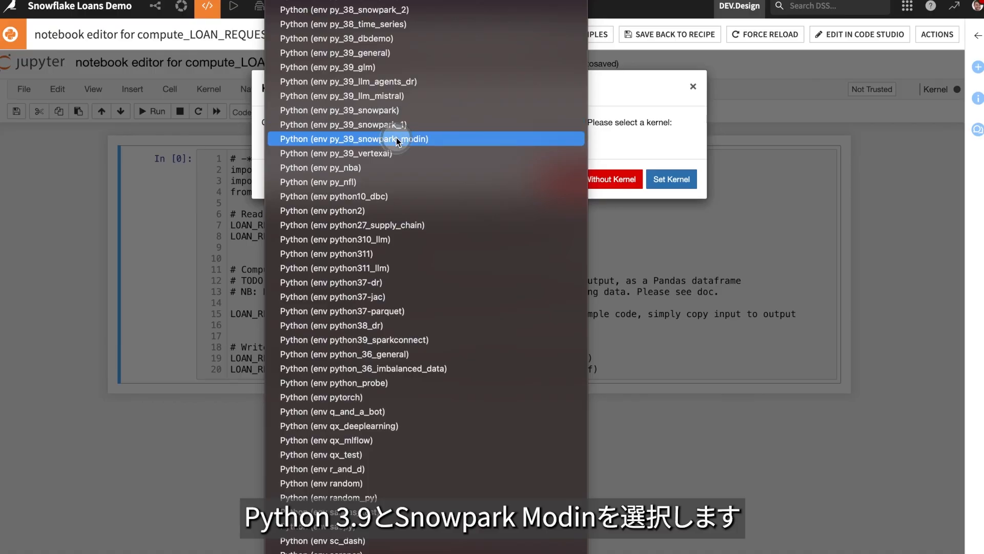
click(395, 138)
click(672, 179)
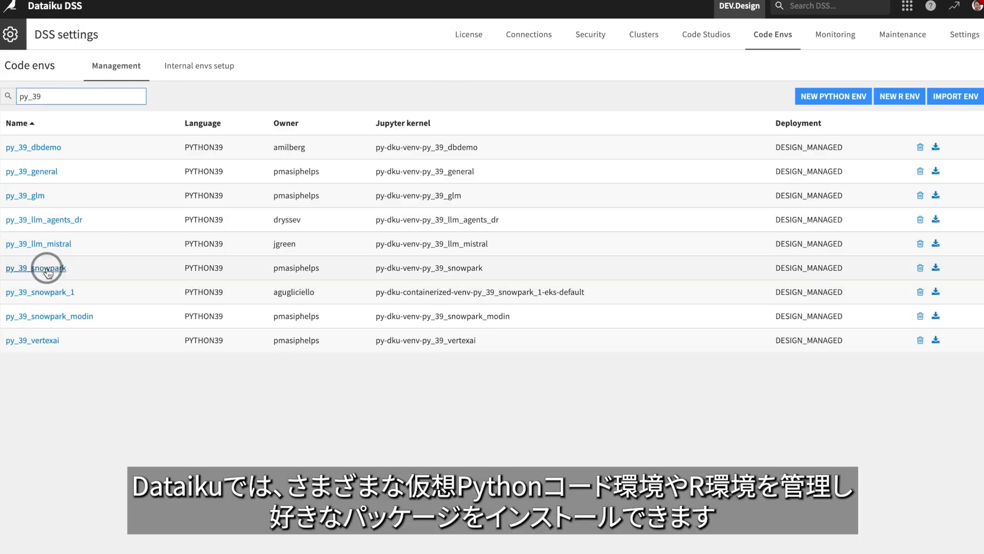
- Examine the requested packages to install for the py_39_snowpark_modin code environment
click(38, 317)
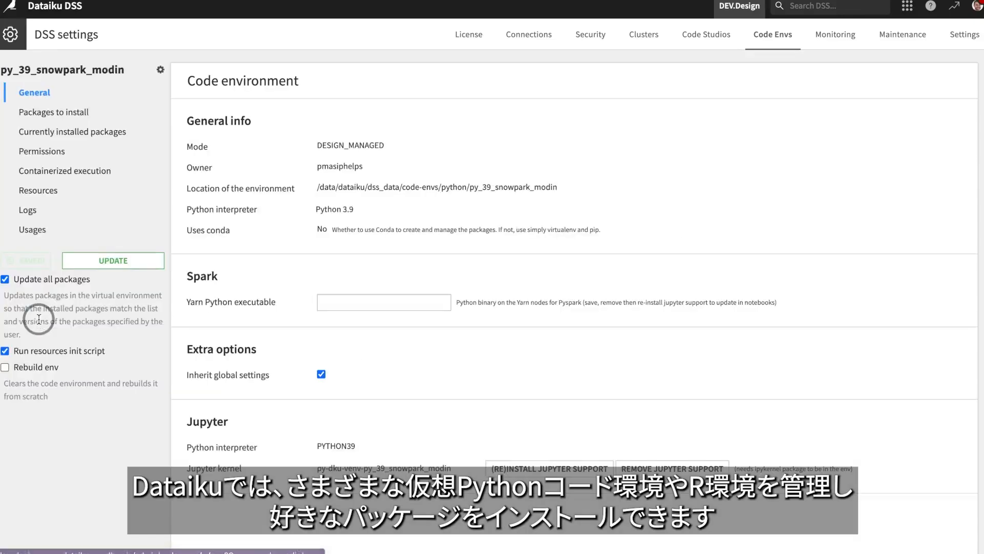
click(65, 118)
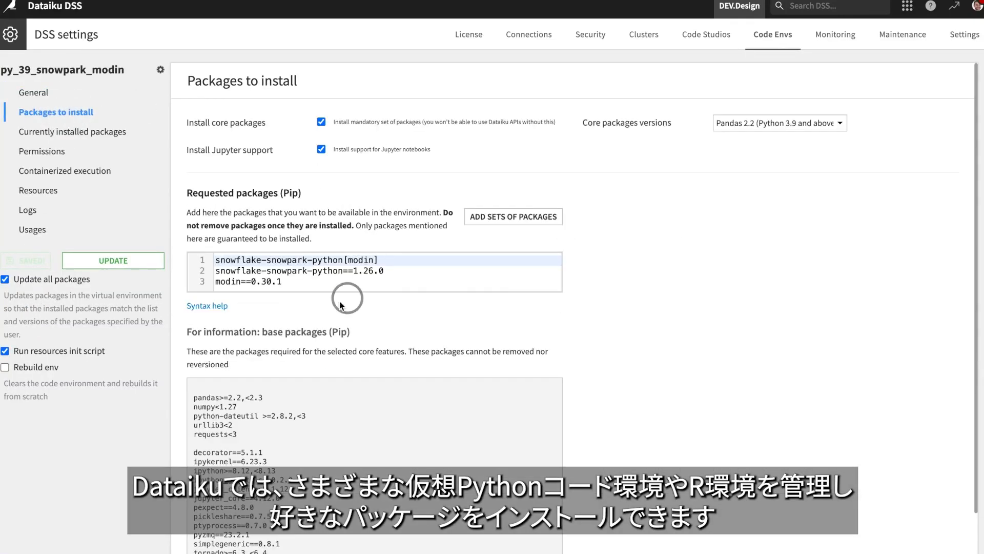
drag(295, 286, 208, 262)
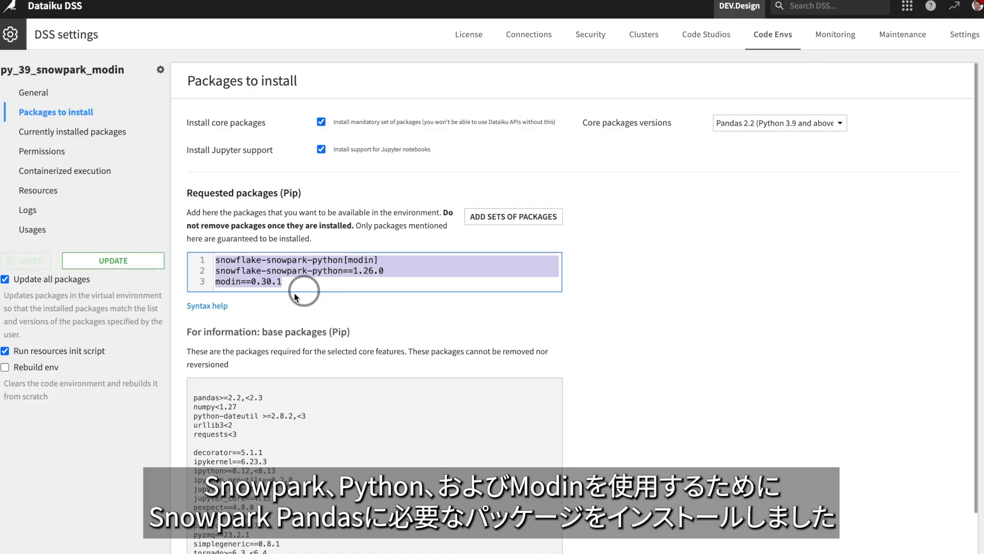
click(226, 285)
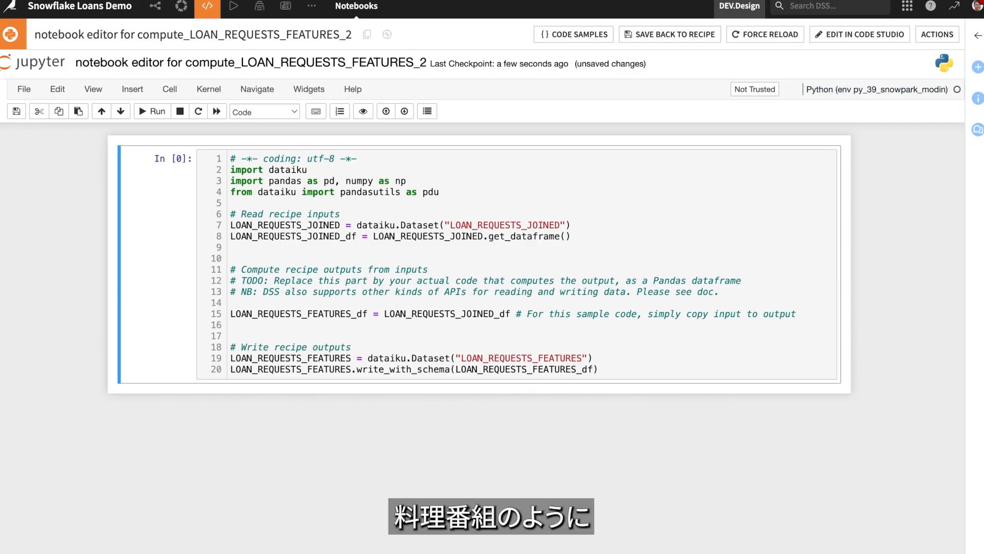
- Replace the notebook's starter code with the prepared Snowpark code that adds FICO_MED_DIV_TWO through the divide_by_two UDF
drag(608, 369, 200, 153)
key(ctrl+v)
scroll(329, 255, down, 2)
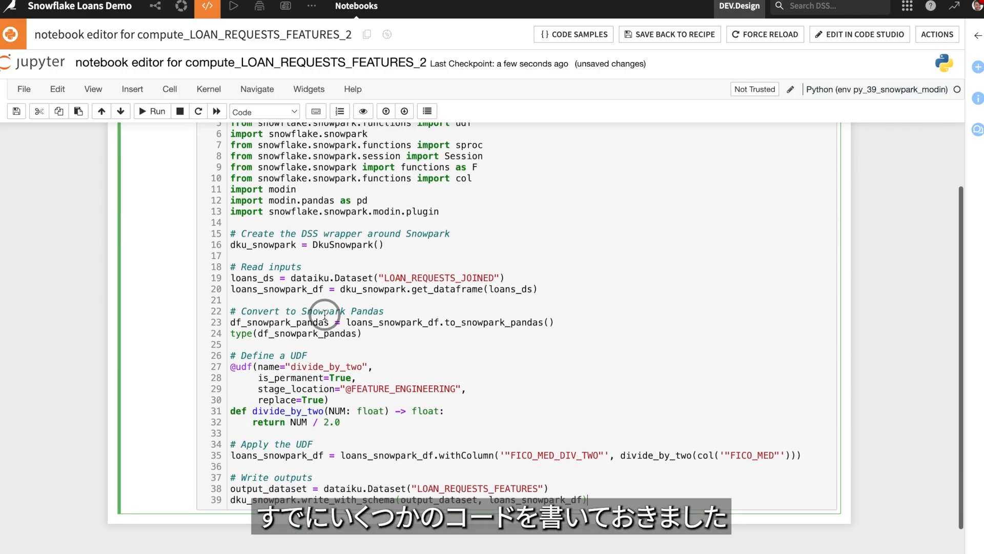
- Split the import statements into their own cell above the DSS wrapper code and run them
click(329, 220)
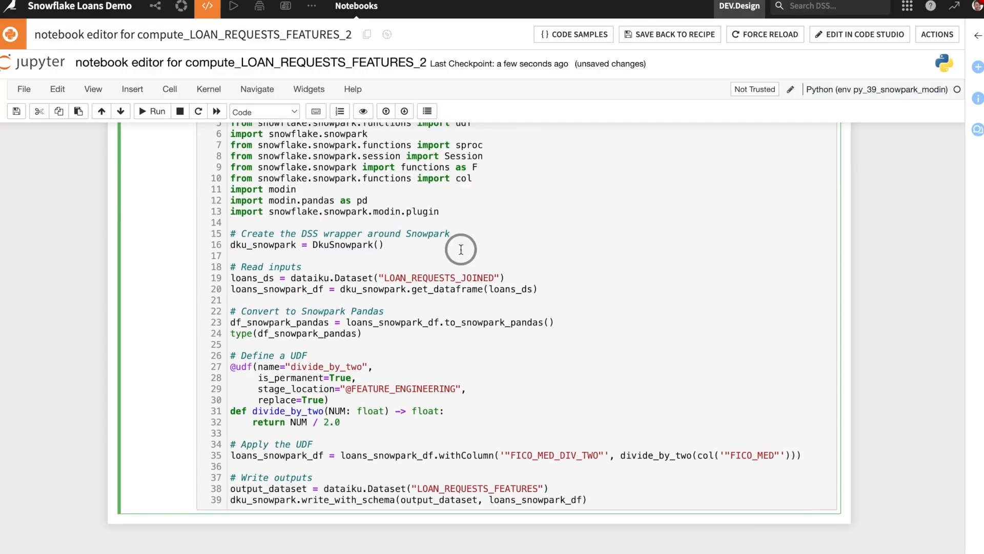
key(ctrl+shift+minus)
scroll(471, 215, up, 3)
click(470, 216)
key(shift+Return)
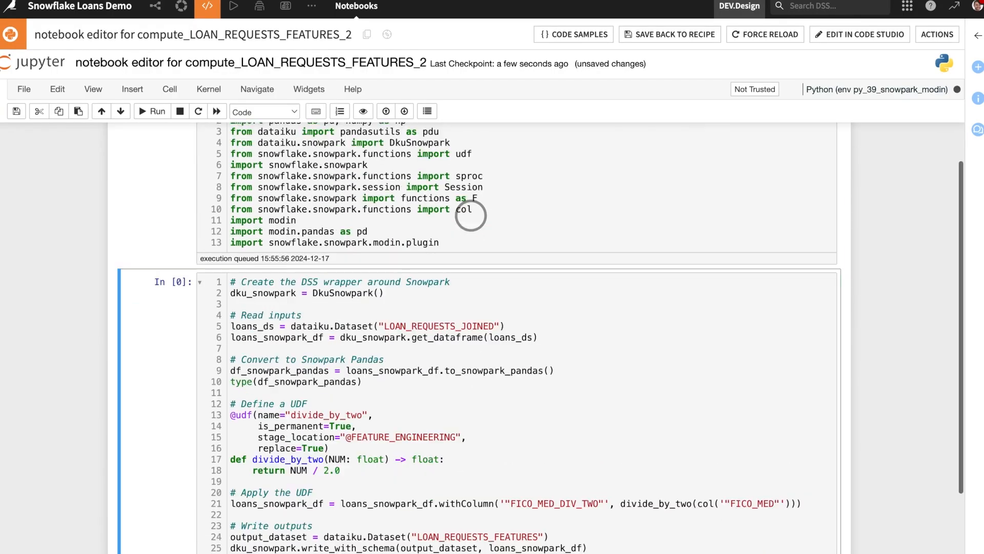
scroll(307, 259, up, 2)
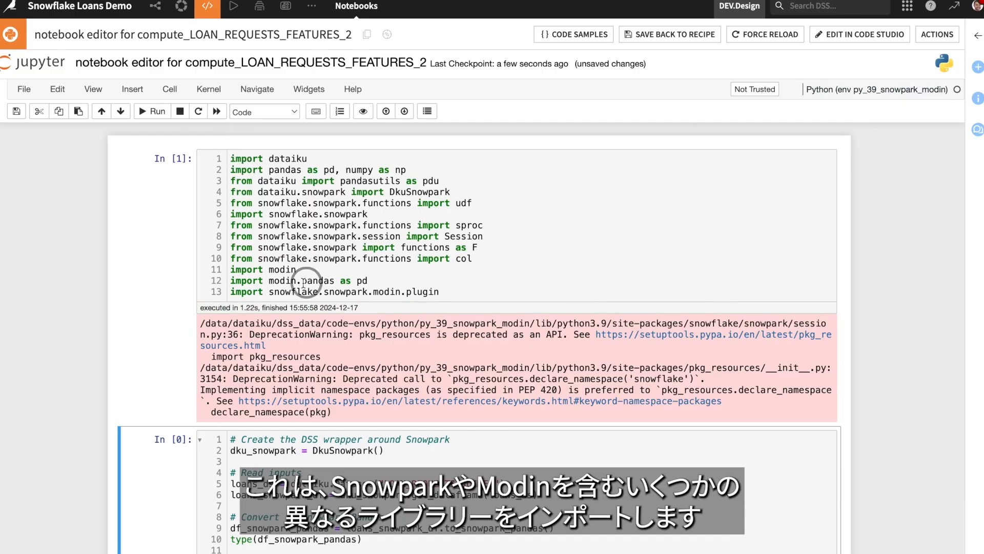
- Split the cell before the UDF definition and run the part that reads LOAN_REQUESTS_JOINED and converts it to Snowpark Pandas
scroll(316, 325, down, 3)
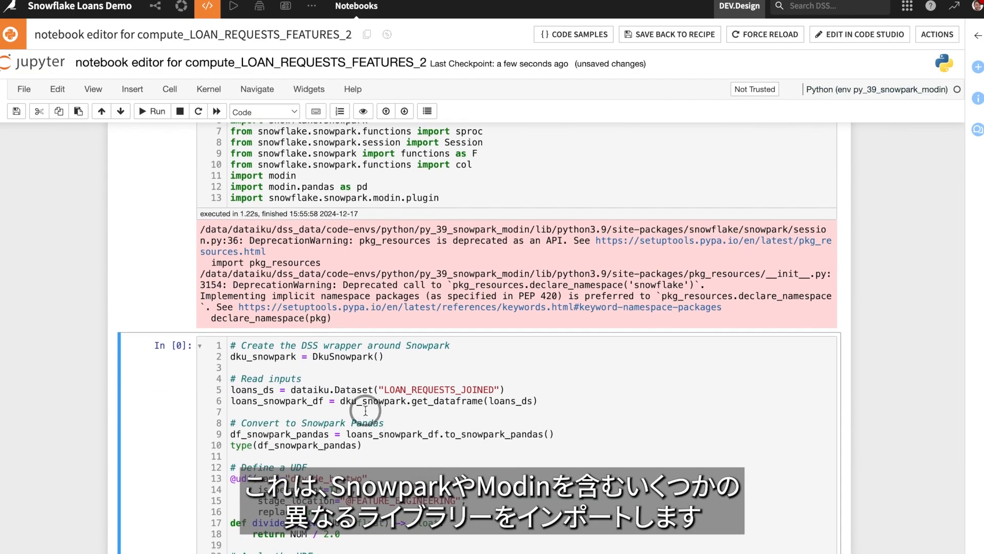
click(358, 455)
key(ctrl+shift+minus)
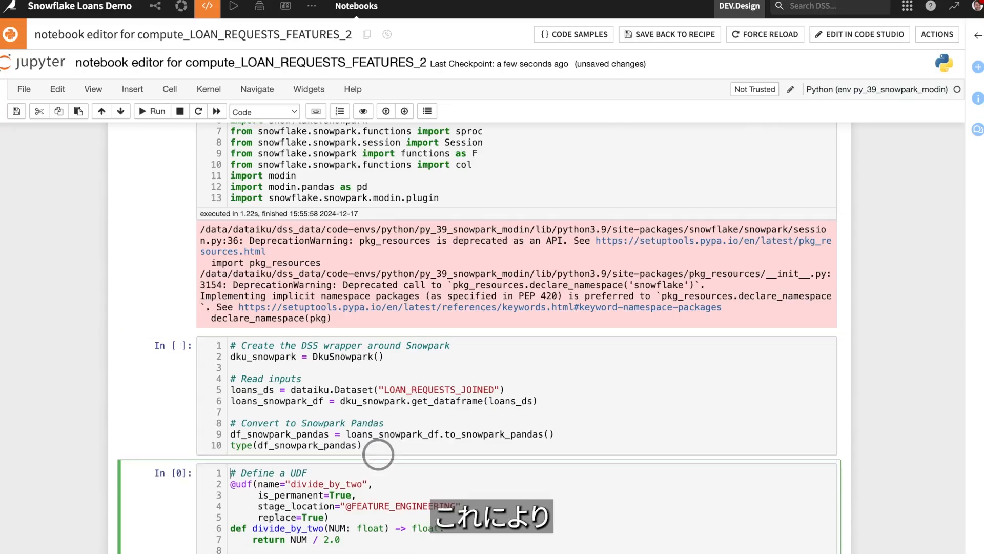
click(383, 410)
key(shift+Return)
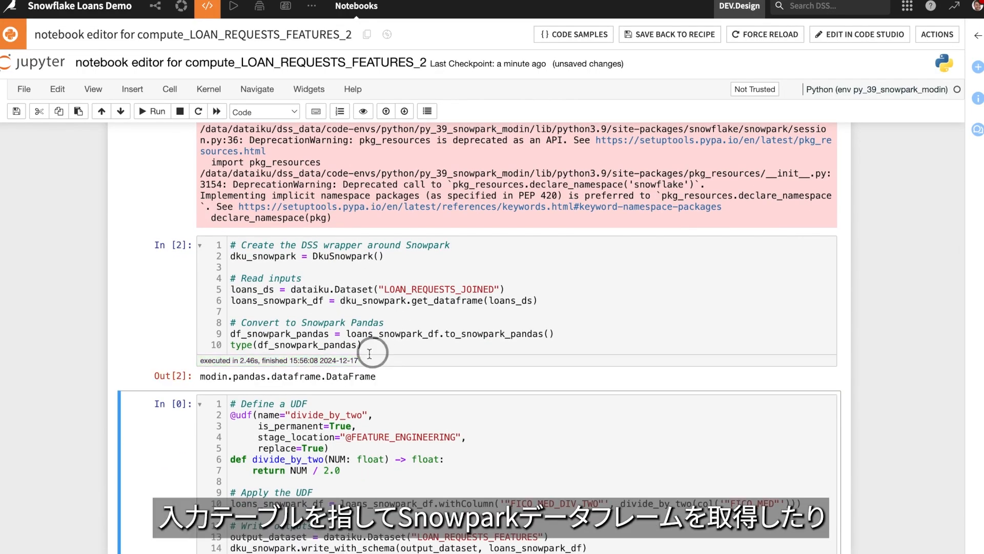
double_click(308, 301)
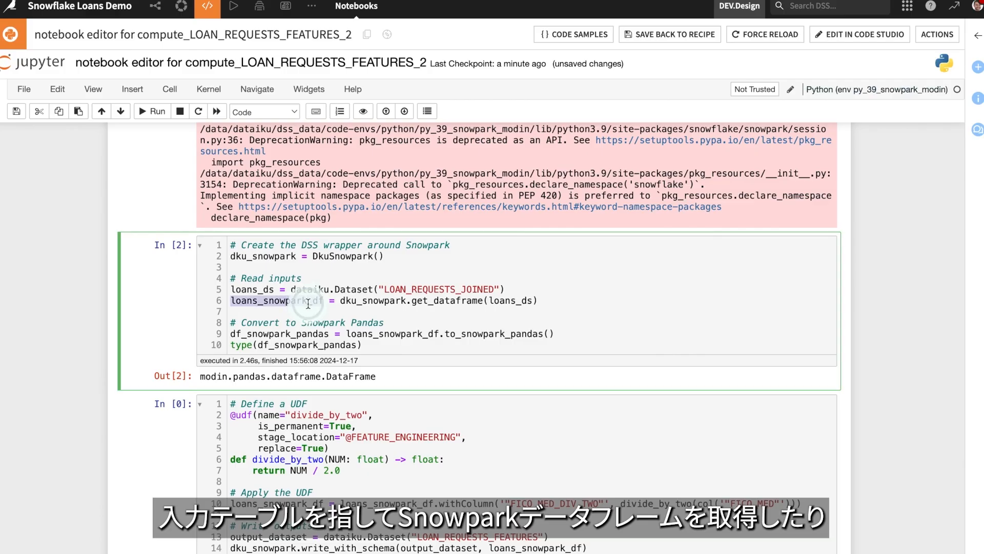
click(308, 334)
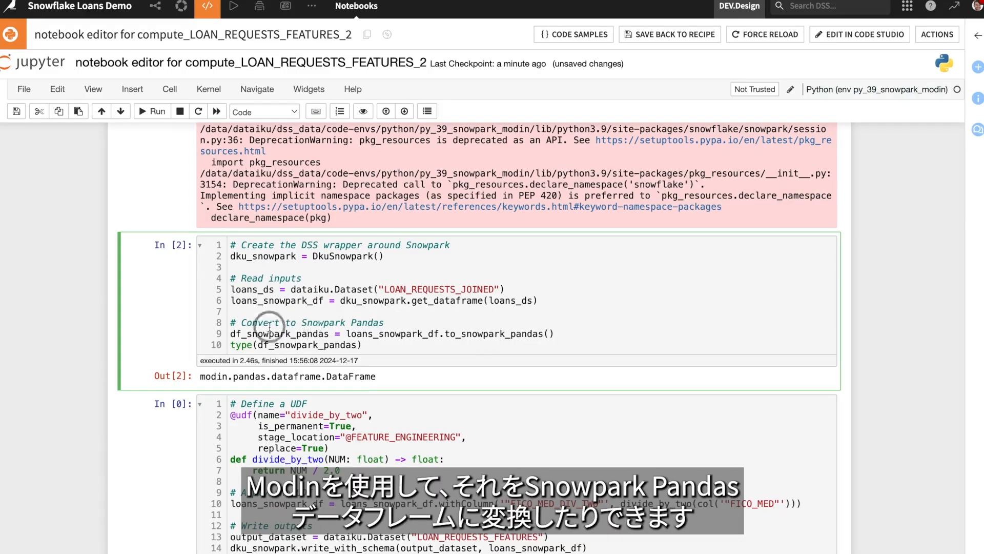
drag(201, 376, 432, 385)
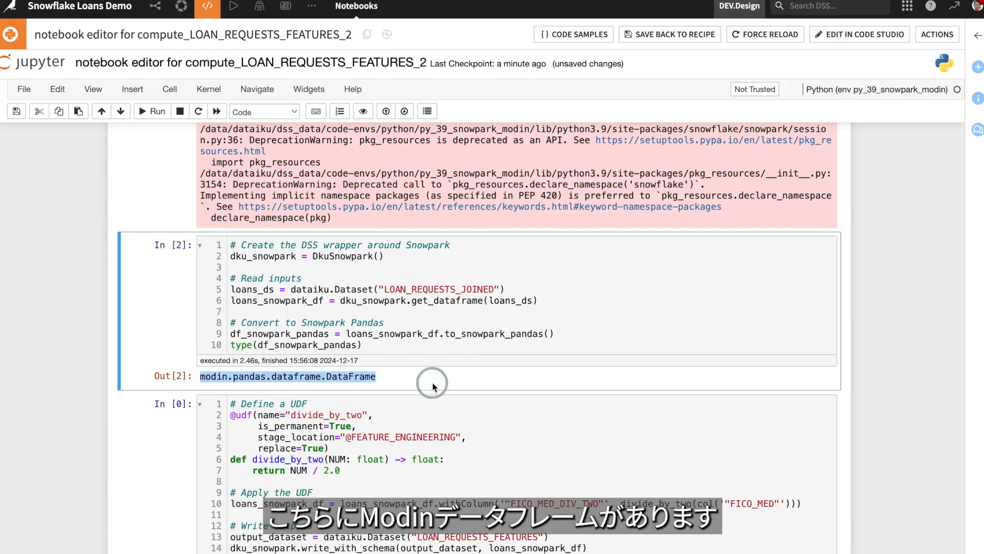
- Review the tested notebook cells and save the code back to the compute_LOAN_REQUESTS_FEATURES recipe
scroll(442, 413, down, 3)
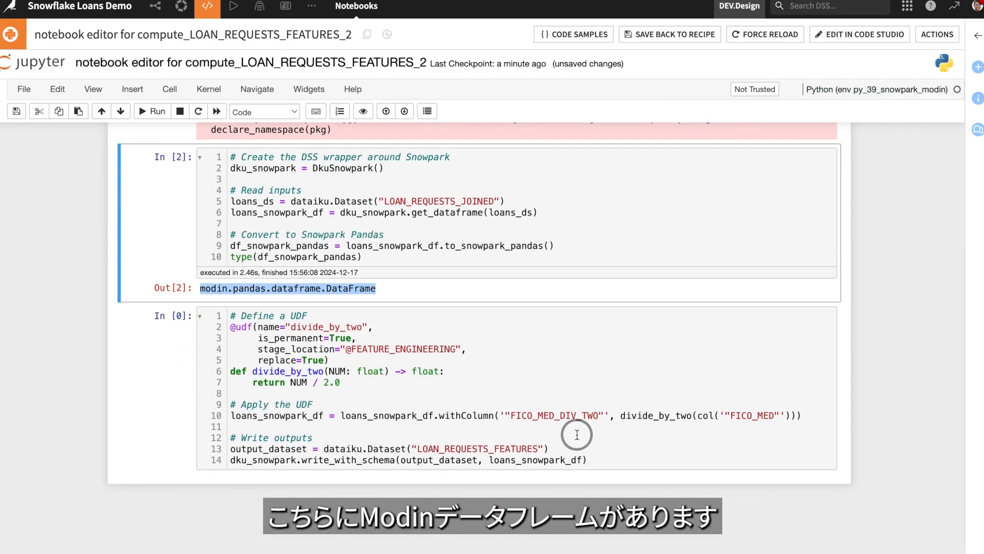
scroll(610, 456, up, 9)
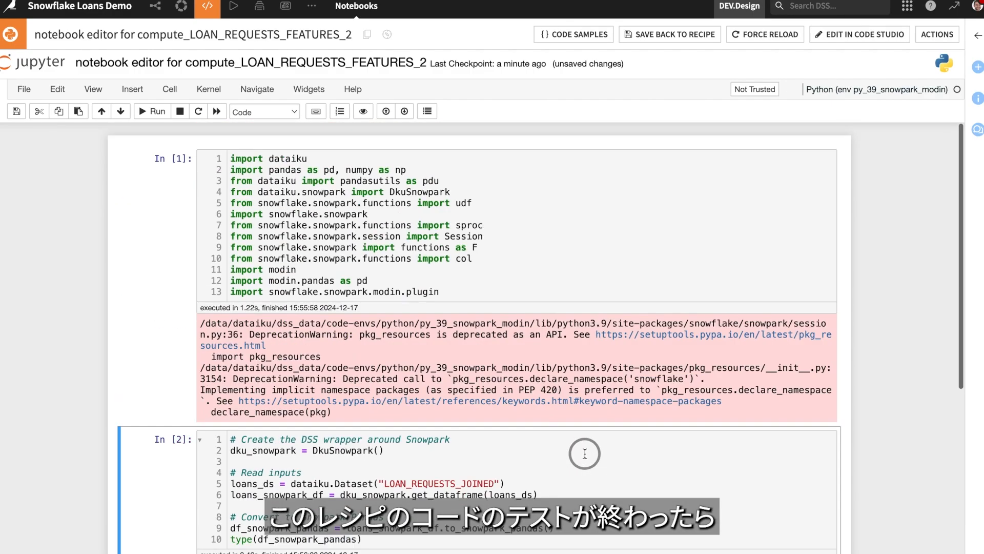
scroll(507, 417, down, 9)
scroll(373, 267, up, 6)
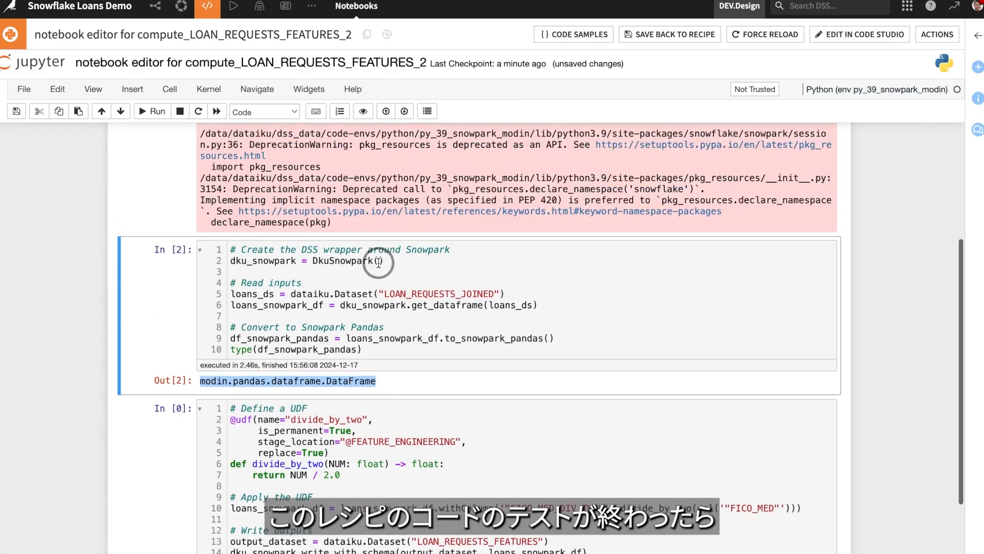
click(668, 34)
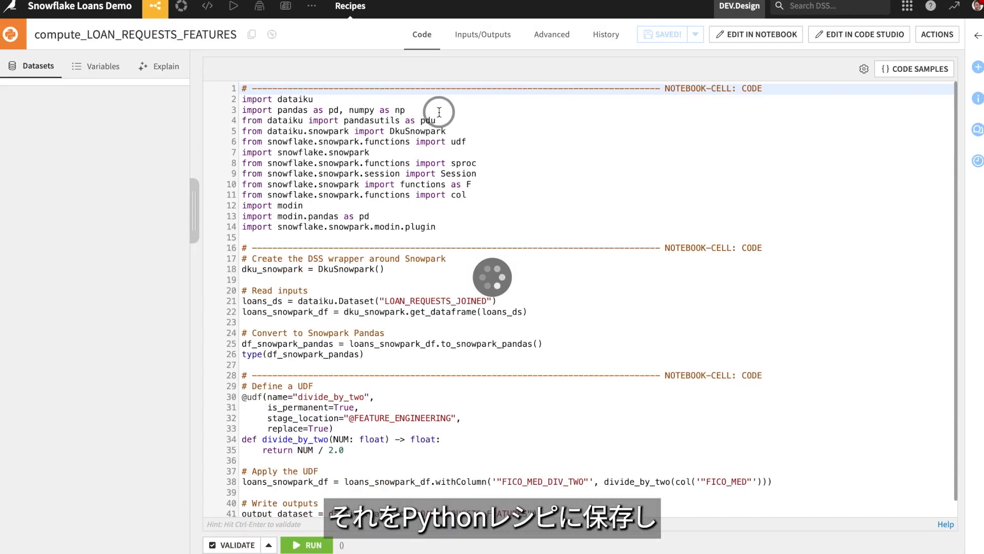
- Set the recipe's container configuration to "None - Use backend to execute" and run the recipe
click(552, 34)
click(489, 200)
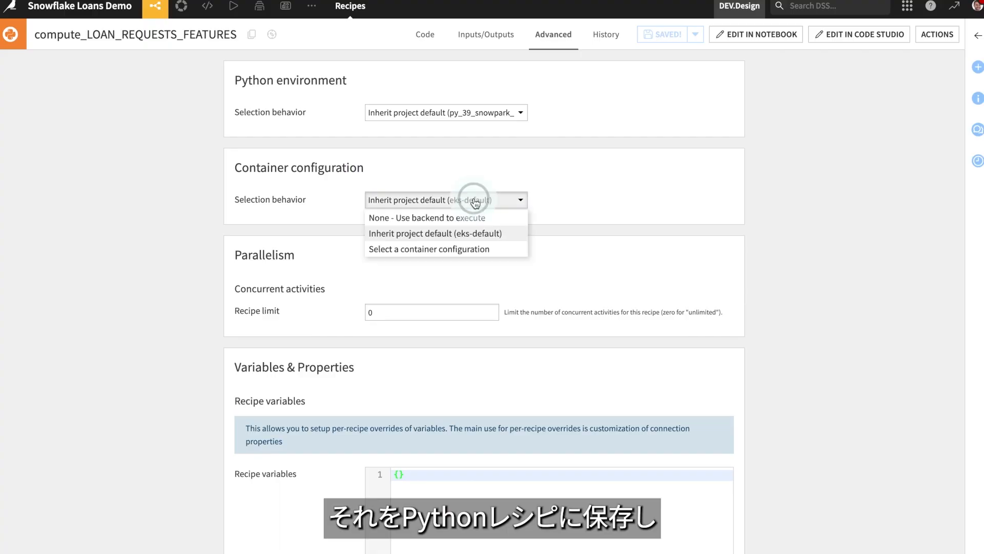
click(463, 215)
click(429, 34)
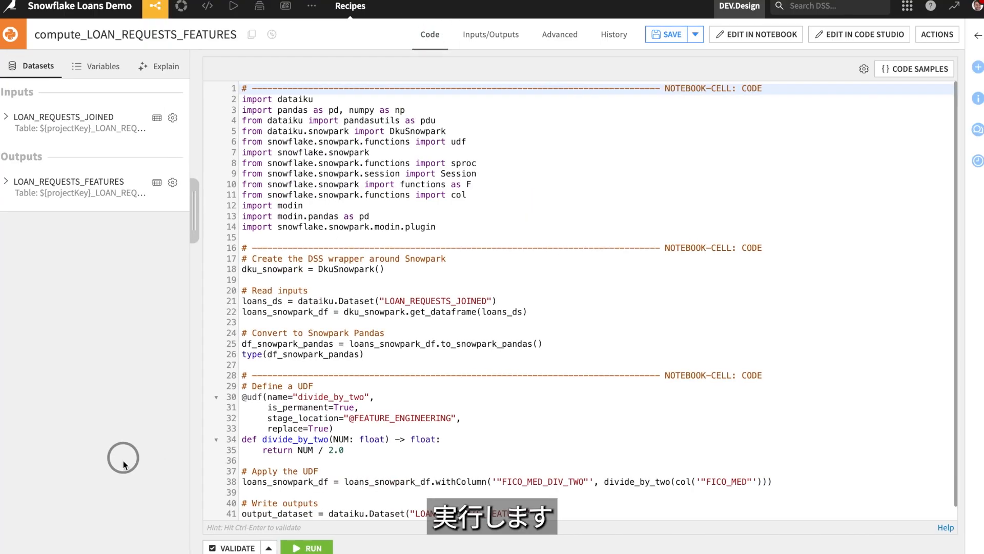
click(311, 548)
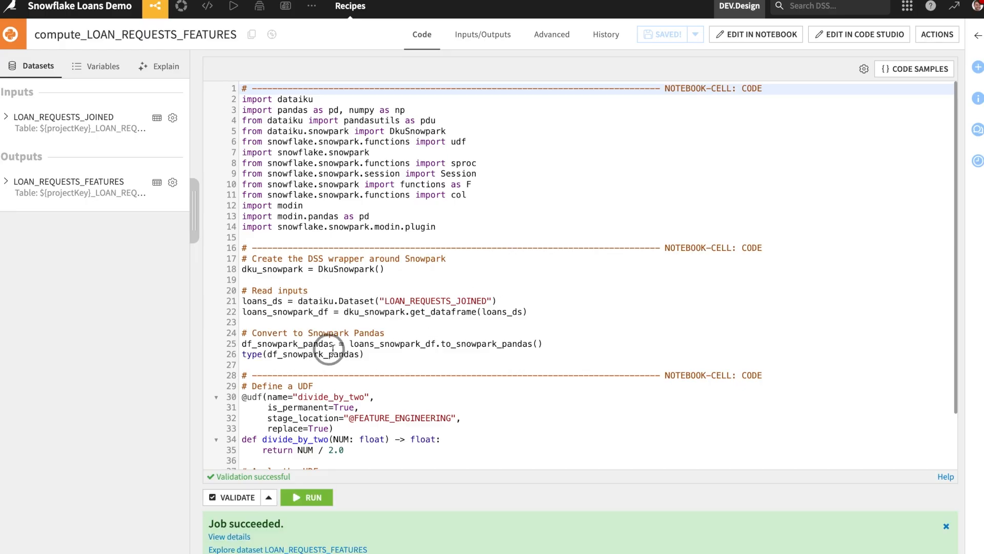
- Examine the divide_by_two UDF definition in the recipe code and return to the Flow
scroll(323, 364, down, 2)
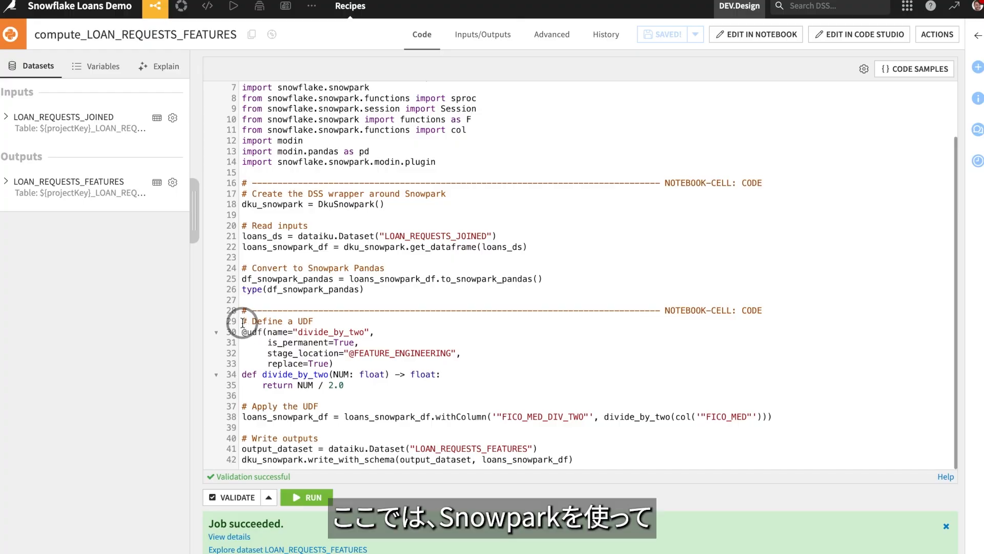
drag(242, 321, 363, 386)
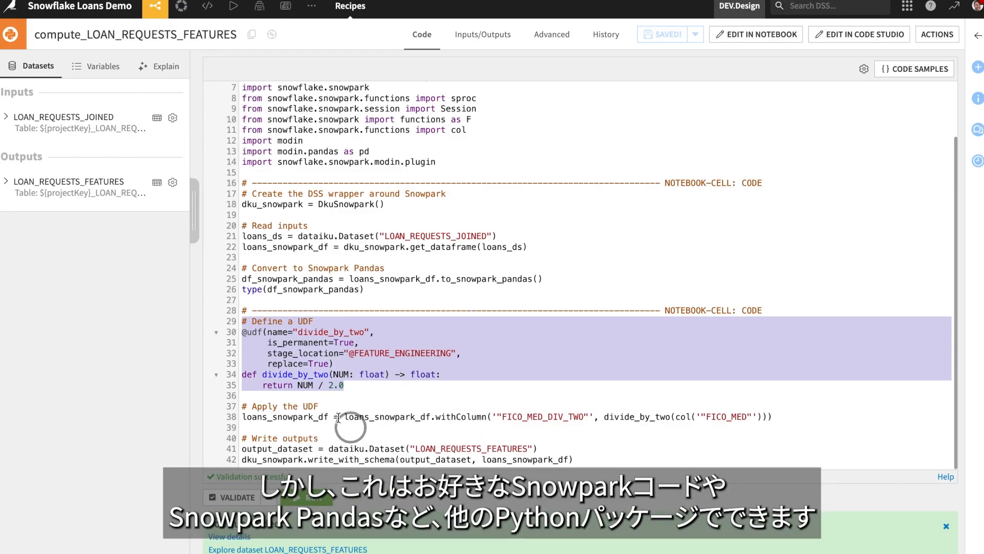
click(153, 21)
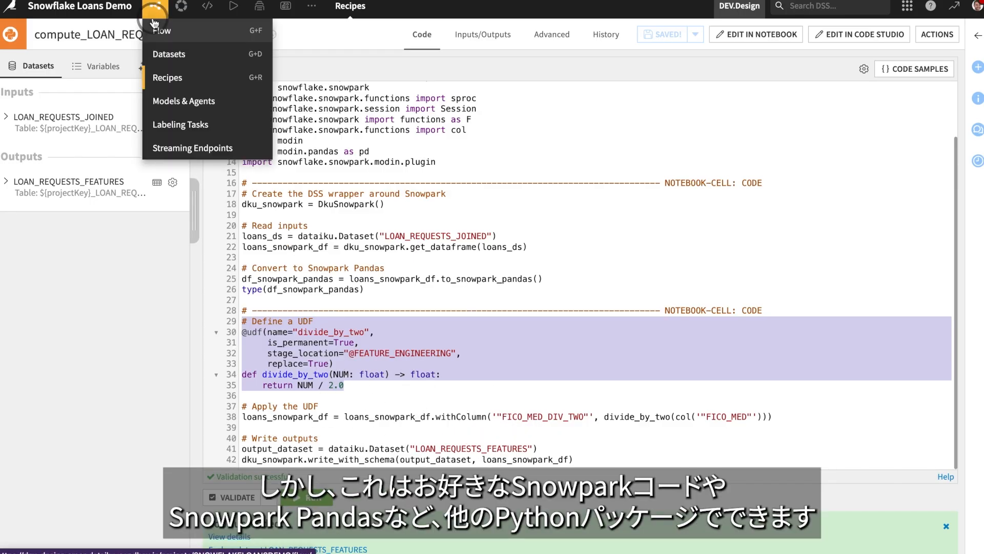
click(149, 23)
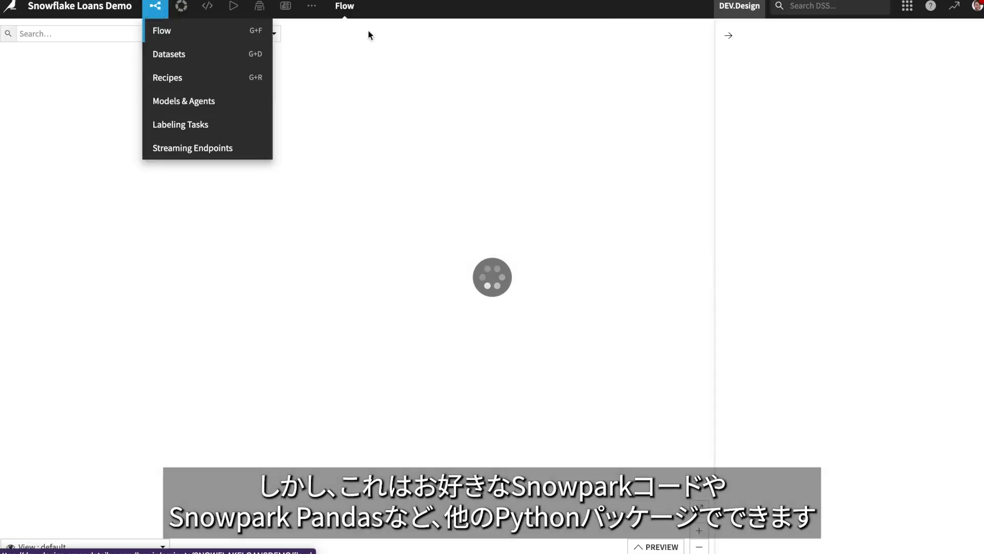
- Start a Split recipe on LOAN_REQUESTS_FEATURES and add a new output dataset named LOANS_KNOWN, stored in SEDemo
click(604, 325)
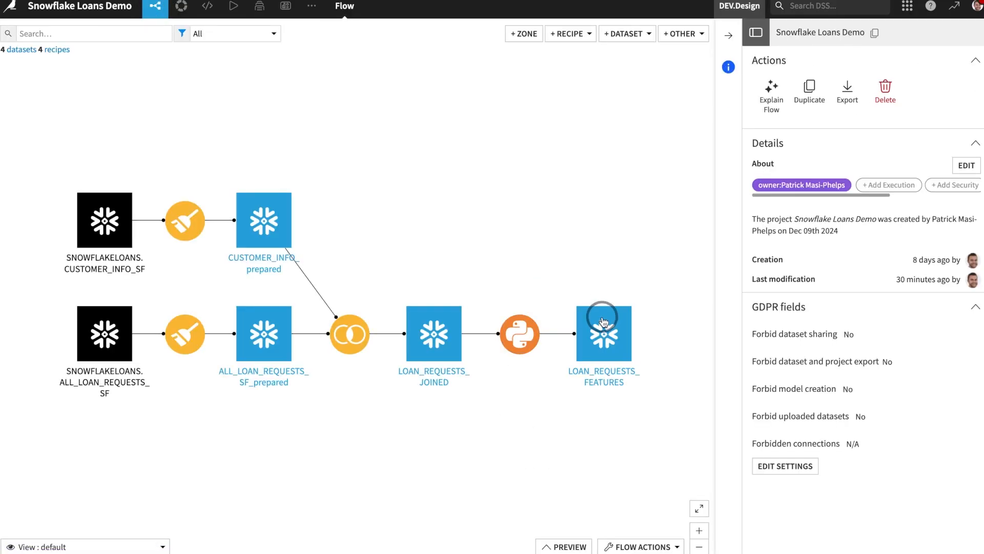
drag(607, 273, 610, 220)
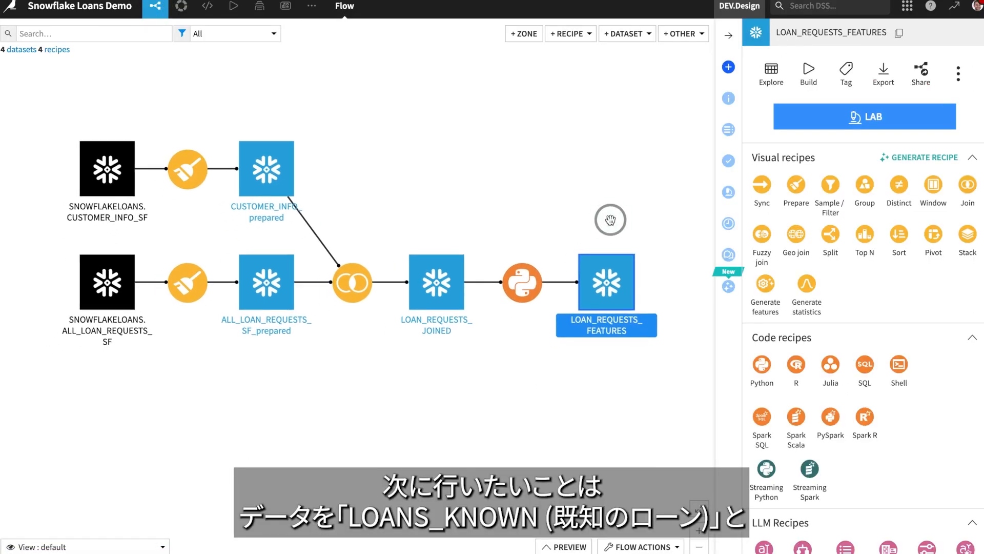
click(830, 234)
click(631, 214)
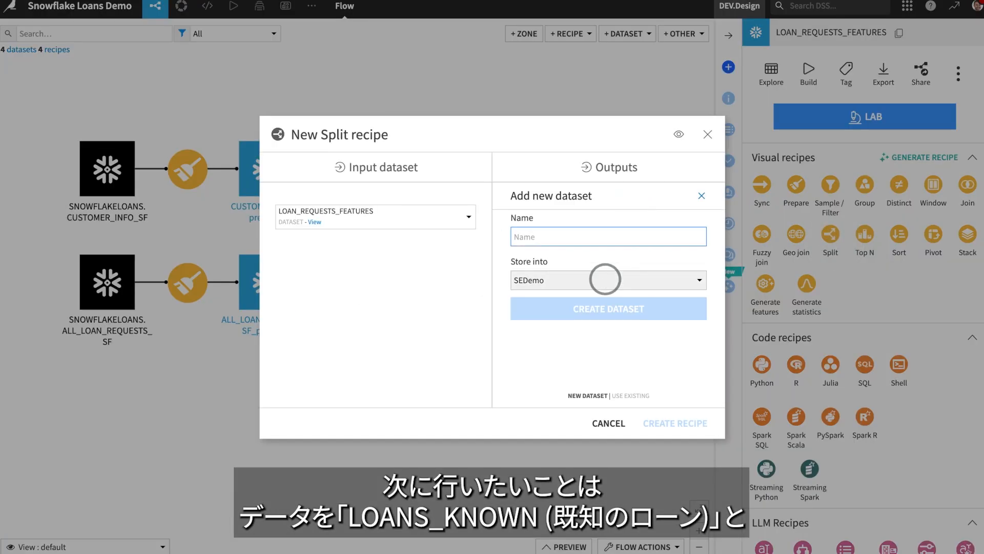
text(LOANS_KNOW)
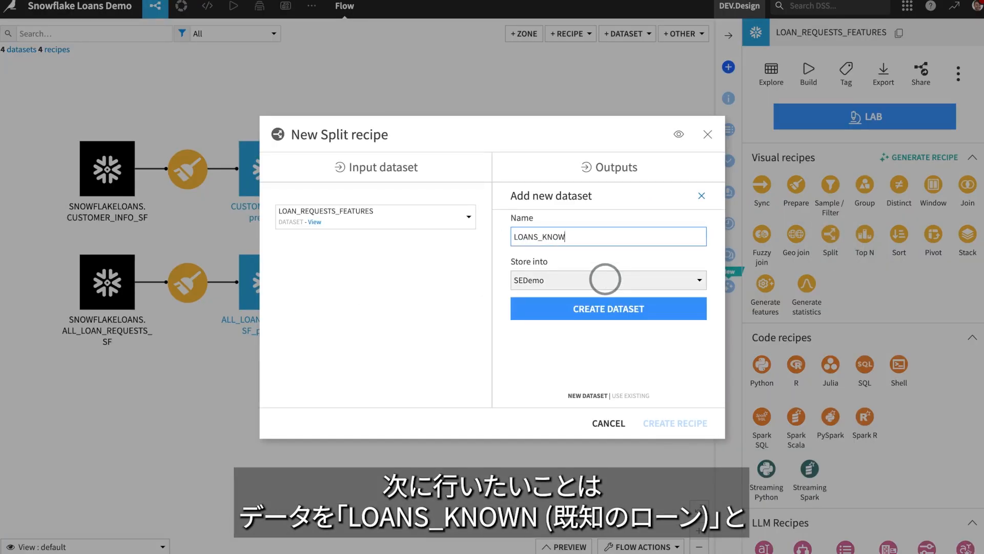
text(N)
click(623, 308)
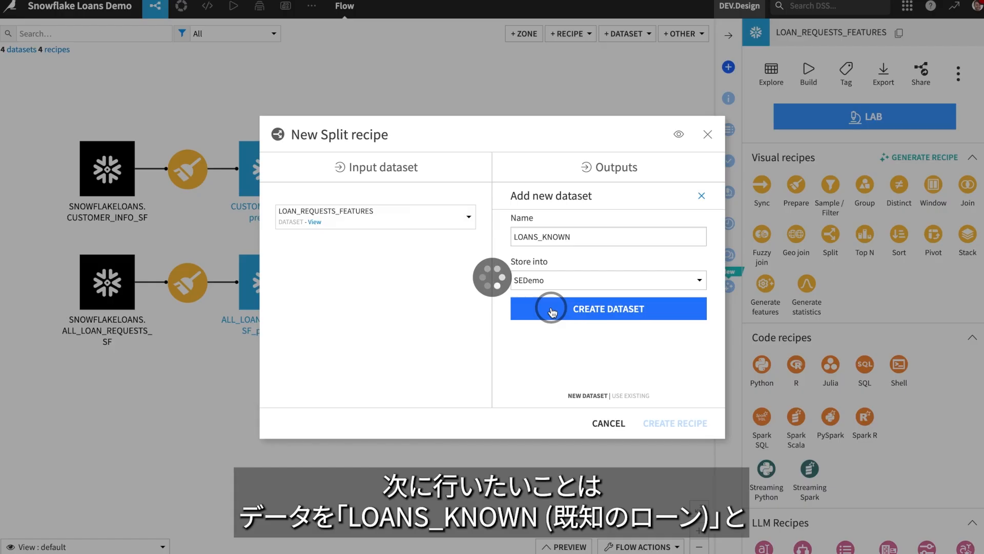
- Add a second output dataset named LOANS_UNKNOWN, stored in SEDemo, and create the Split recipe
click(583, 248)
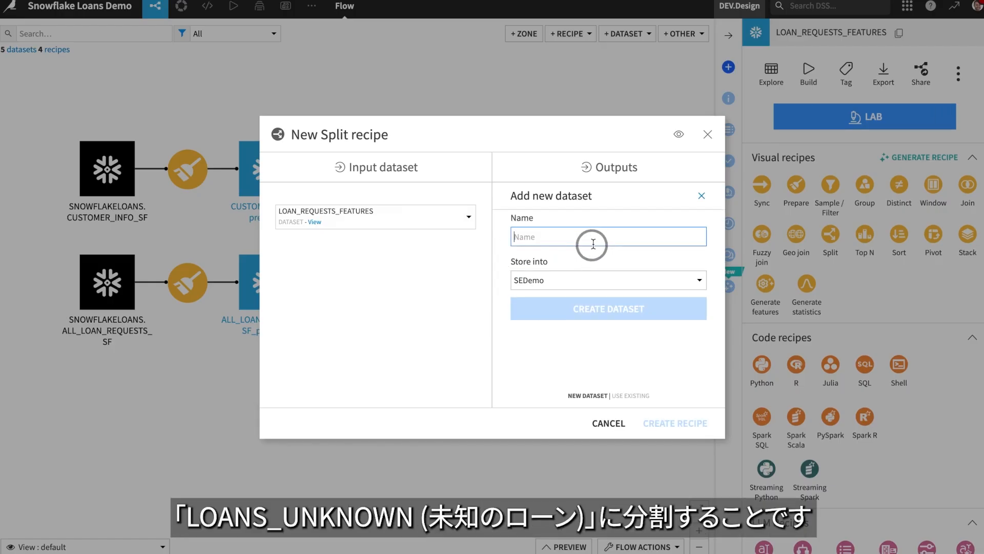
text(LOANS_UNKNO)
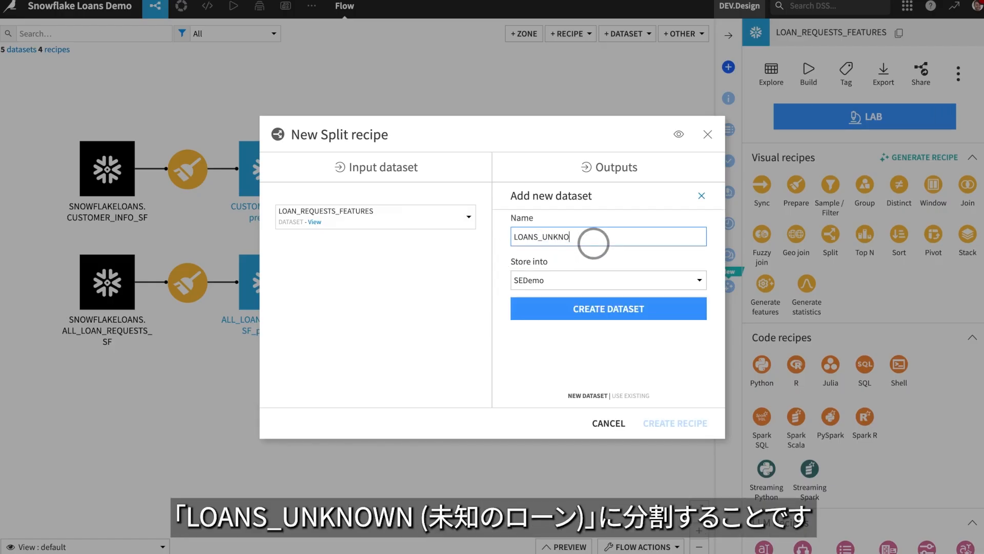
text(WN)
click(637, 307)
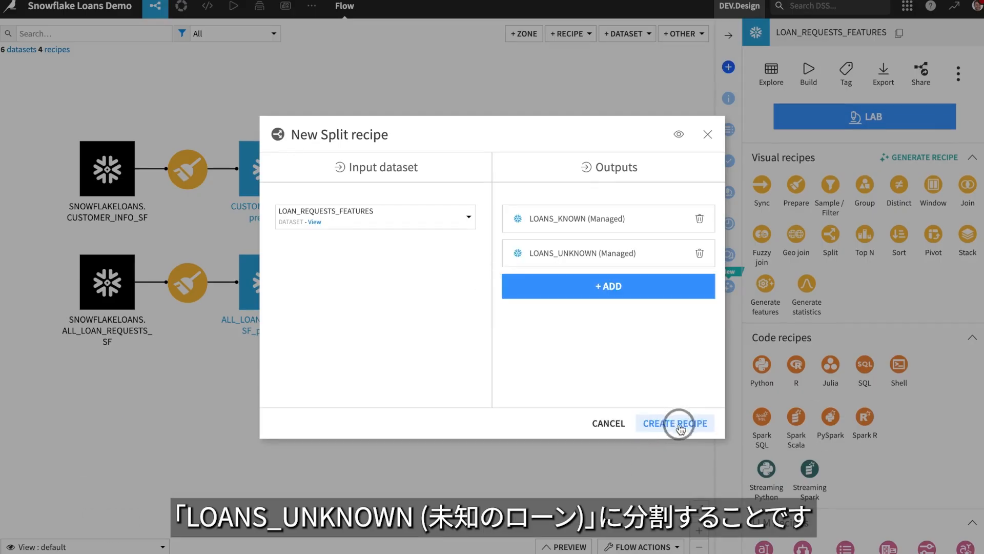
click(681, 424)
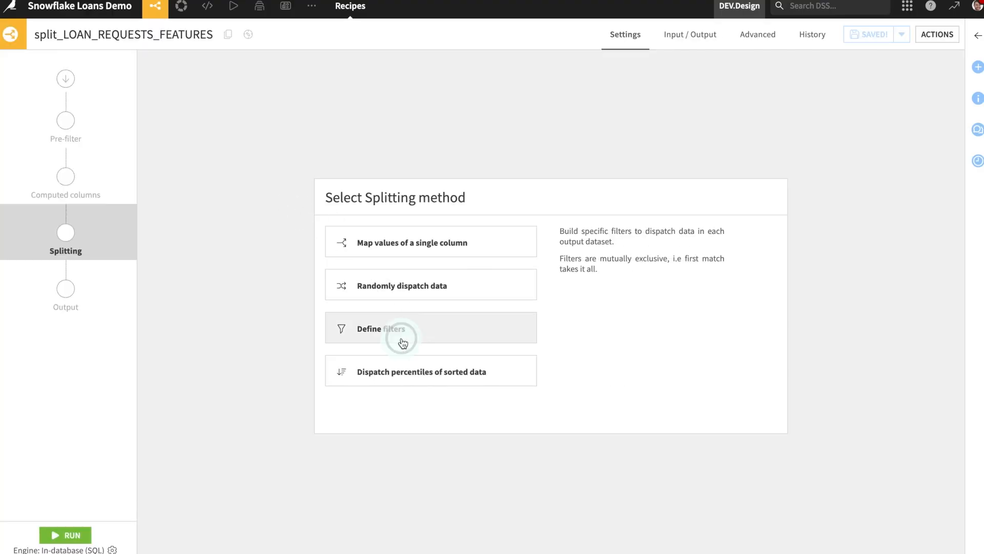
- Split by filters, sending rows where DEFAULTED is defined to LOANS_KNOWN and all others to LOANS_UNKNOWN, and run the recipe
click(403, 343)
click(282, 242)
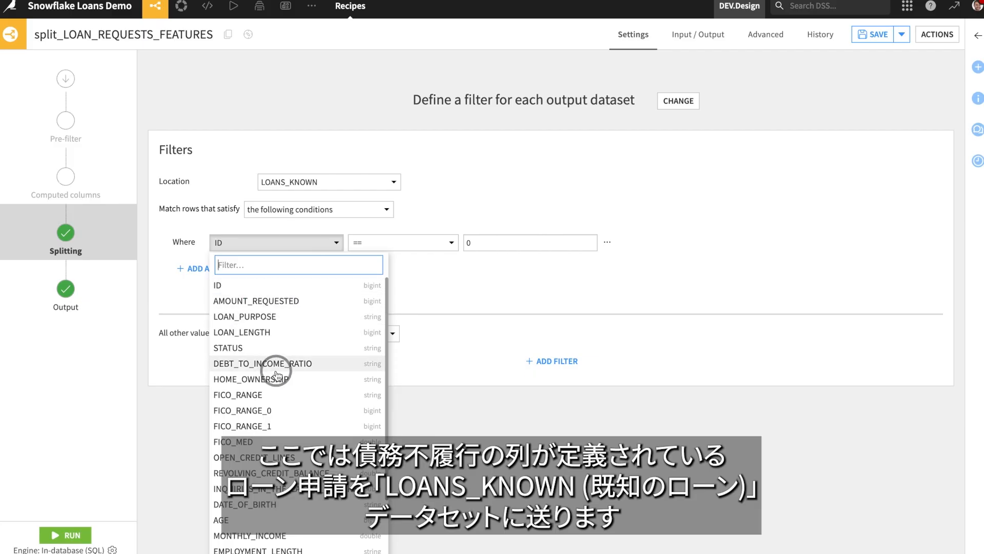
scroll(292, 537, down, 2)
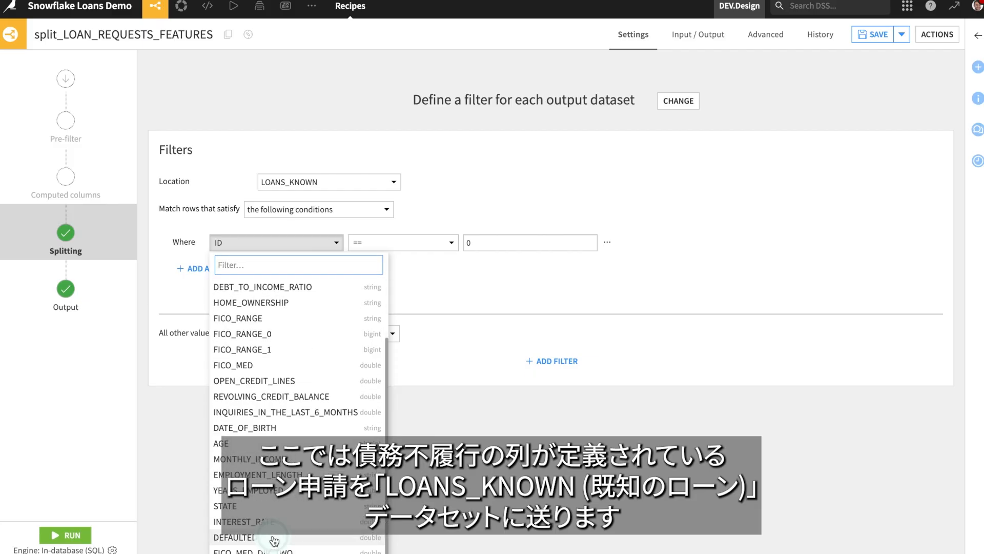
click(274, 539)
click(374, 243)
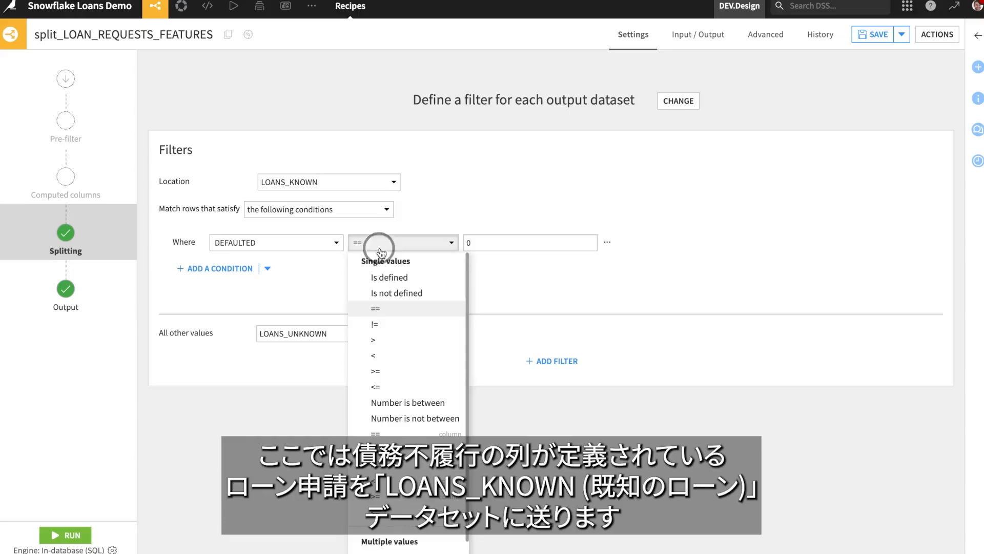
click(399, 280)
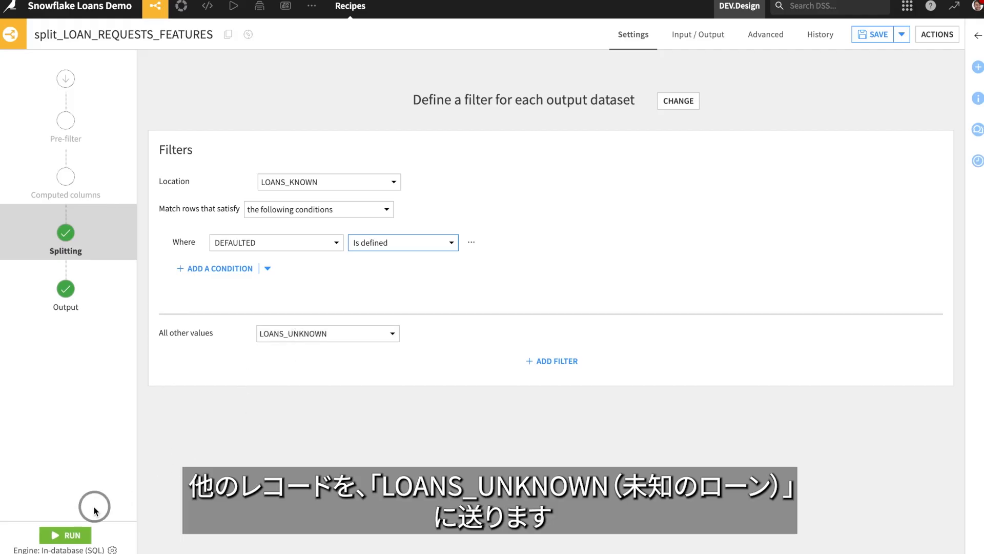
click(69, 535)
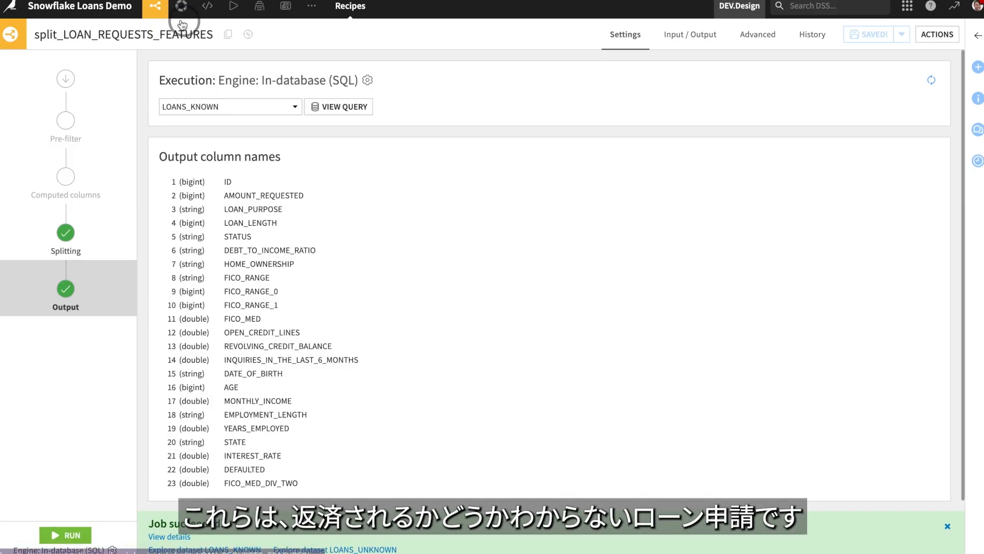
- Open the LOANS_KNOWN dataset from the Flow and create its first statistics worksheet
click(157, 28)
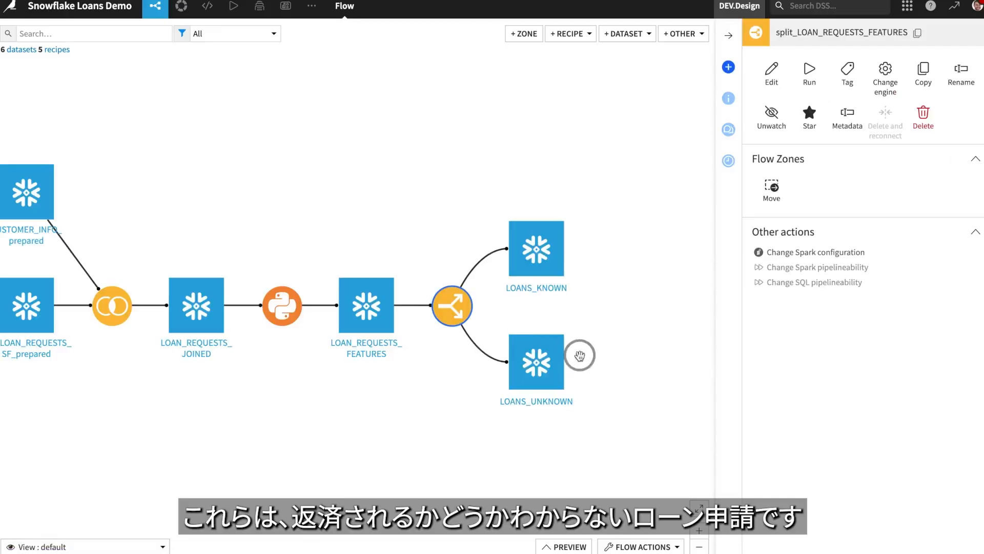
drag(613, 370, 593, 354)
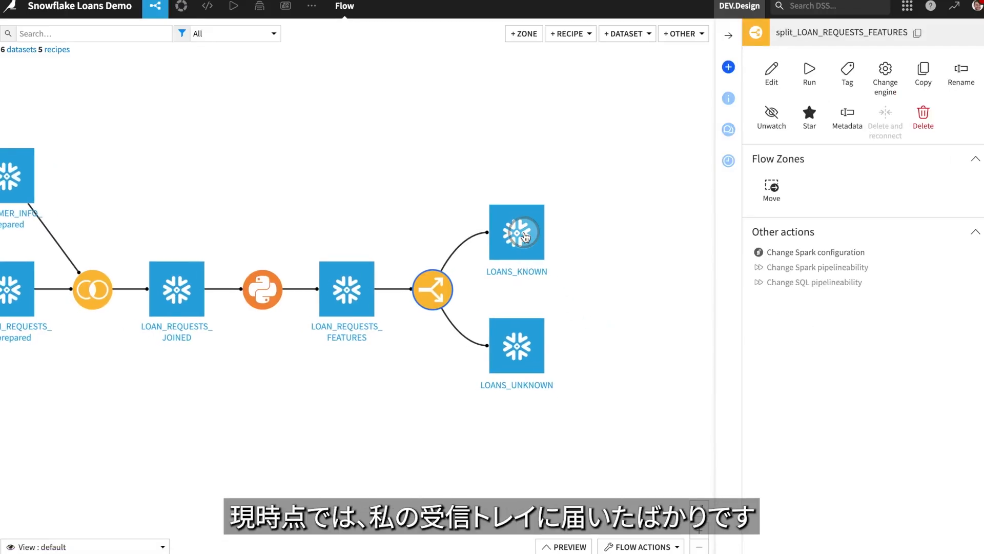
click(524, 235)
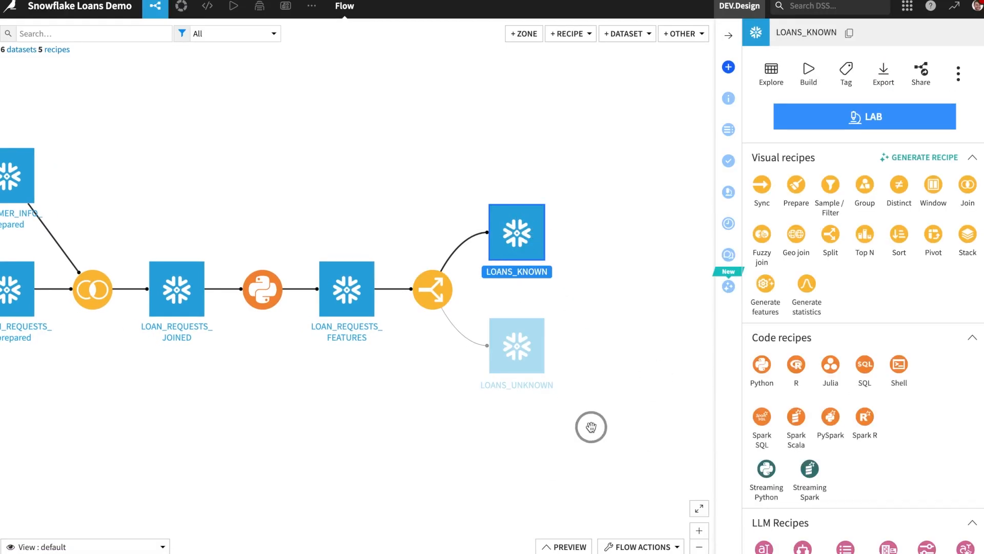
double_click(525, 250)
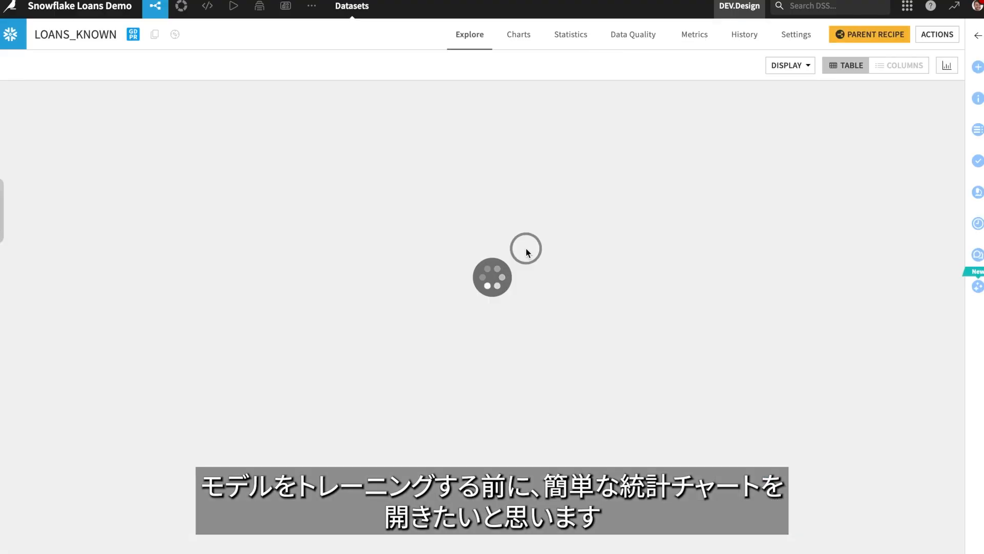
click(572, 36)
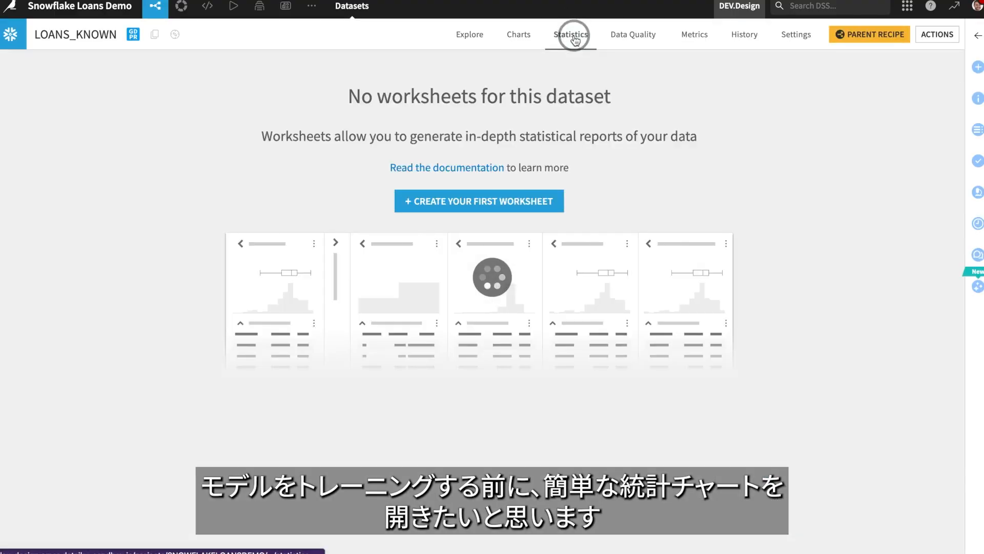
click(541, 205)
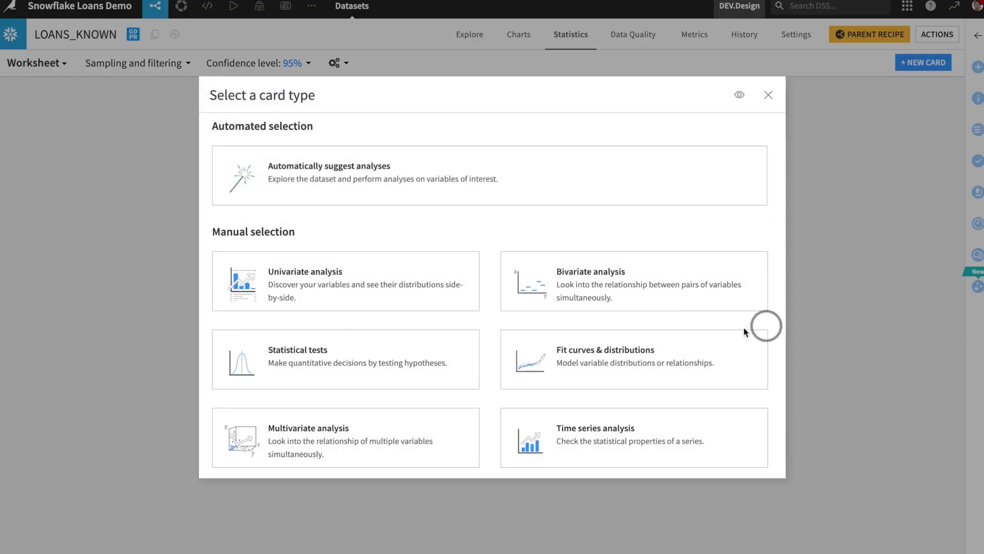
- Add the automatically suggested correlation matrix and univariate analysis cards for the top 10 numerical variables, and review the resulting charts
click(462, 174)
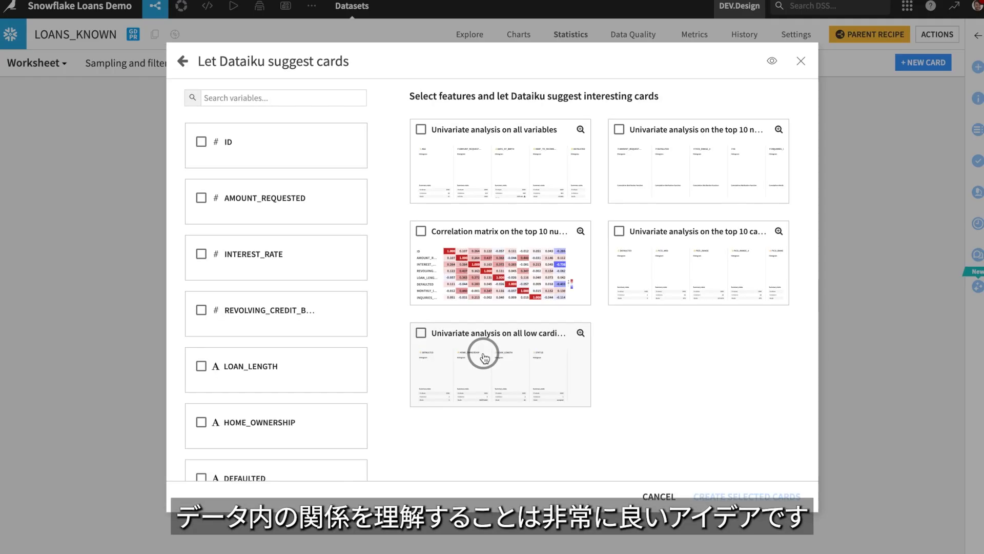
click(421, 231)
click(619, 130)
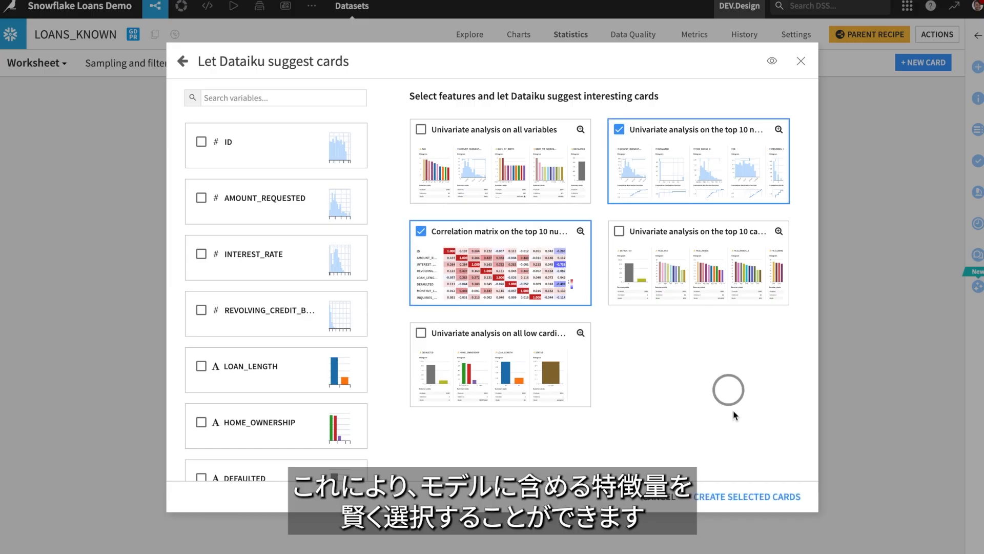
click(733, 496)
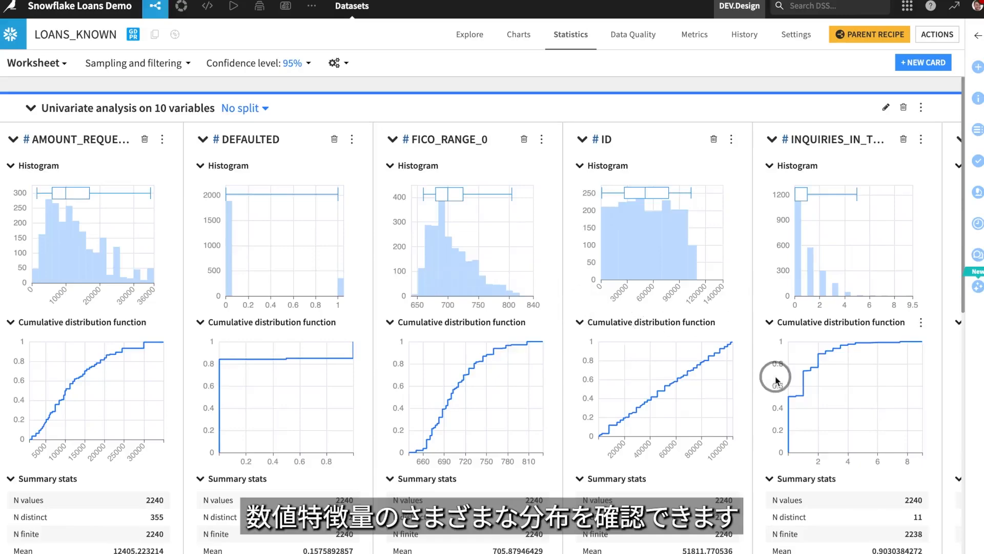
scroll(773, 312, down, 10)
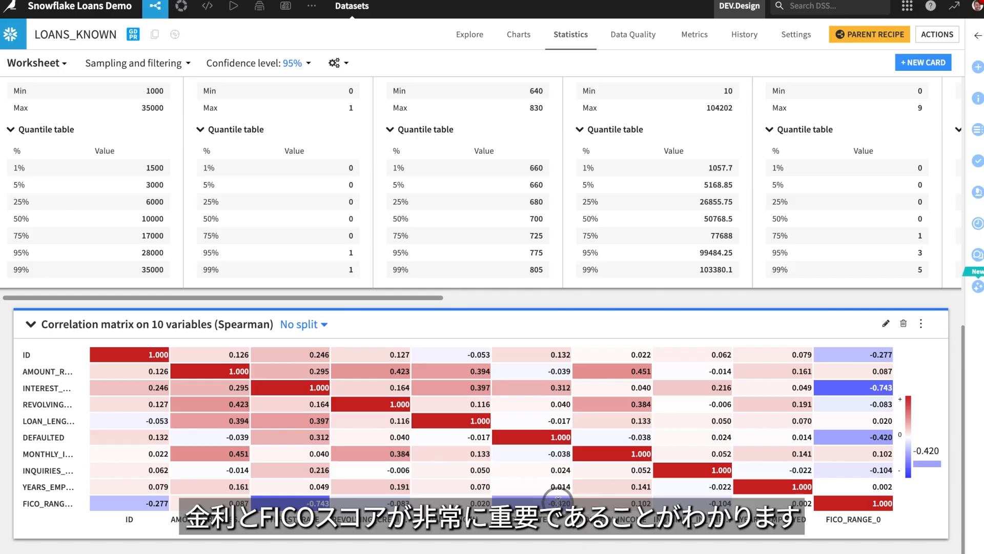
- Inspect the correlation between FICO_RANGE_0 and DEFAULTED in the matrix, and return to the Flow
mouse_move(560, 505)
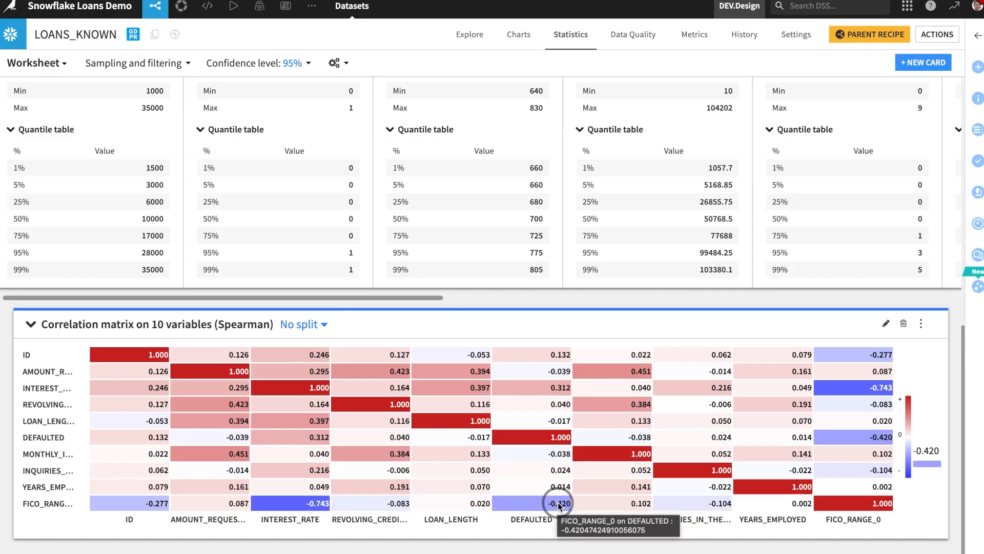
scroll(479, 408, up, 15)
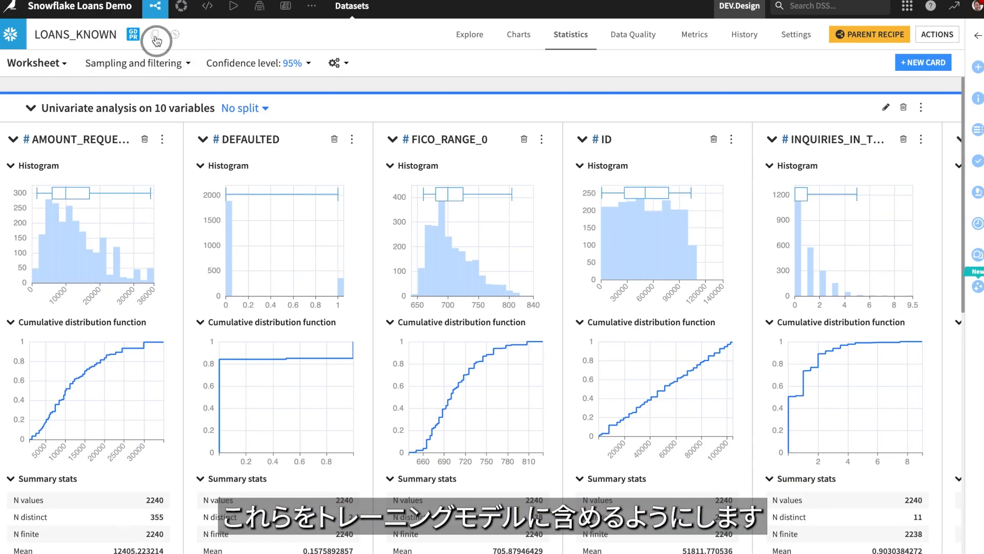
click(155, 7)
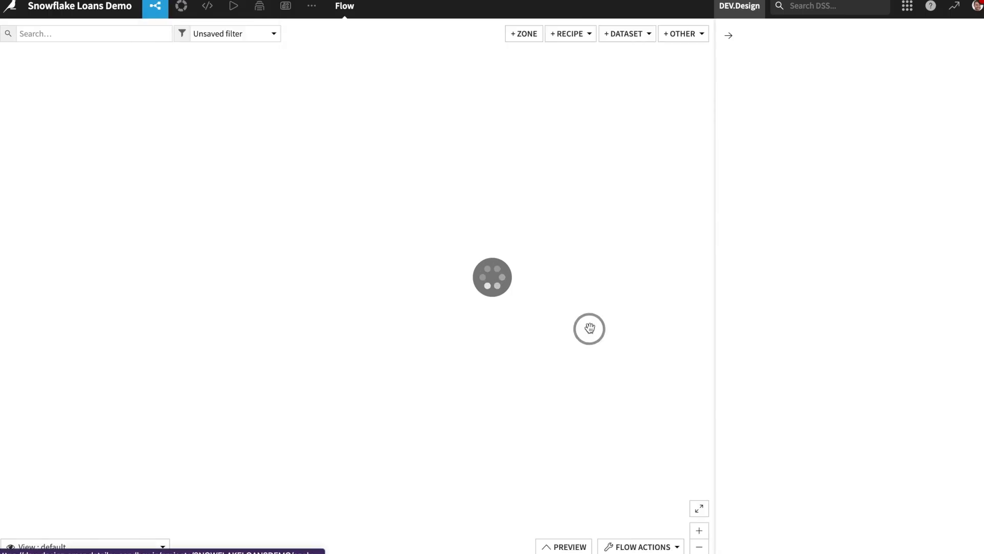
drag(627, 365, 529, 329)
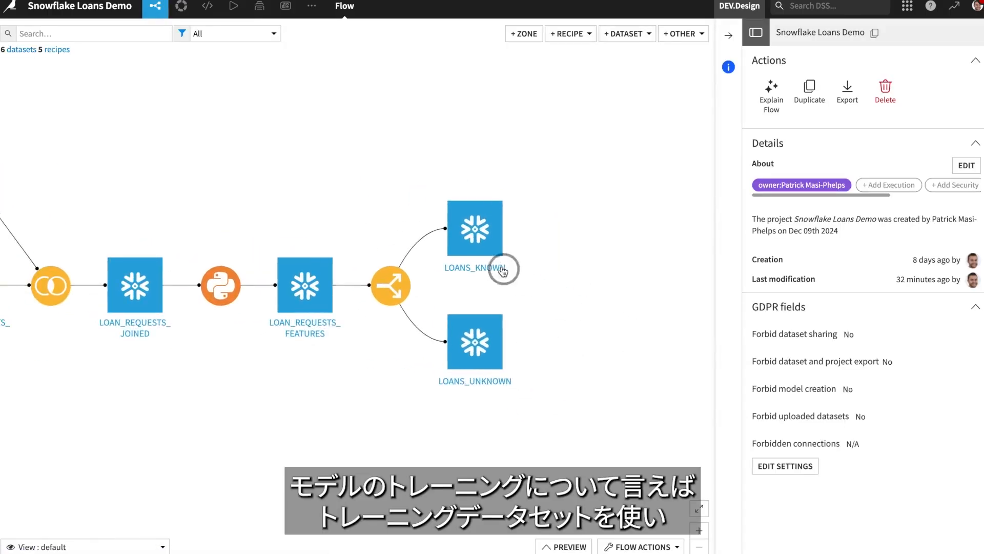
- Start a Train ML Models on Snowpark recipe from the Visual SnowparkML plugin with LOANS_KNOWN selected in the Flow
click(481, 233)
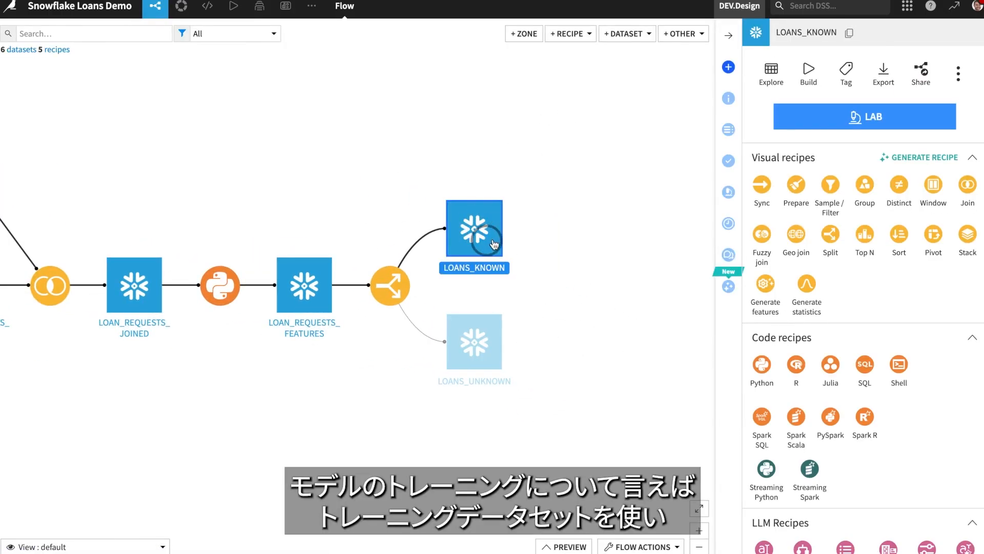
click(585, 35)
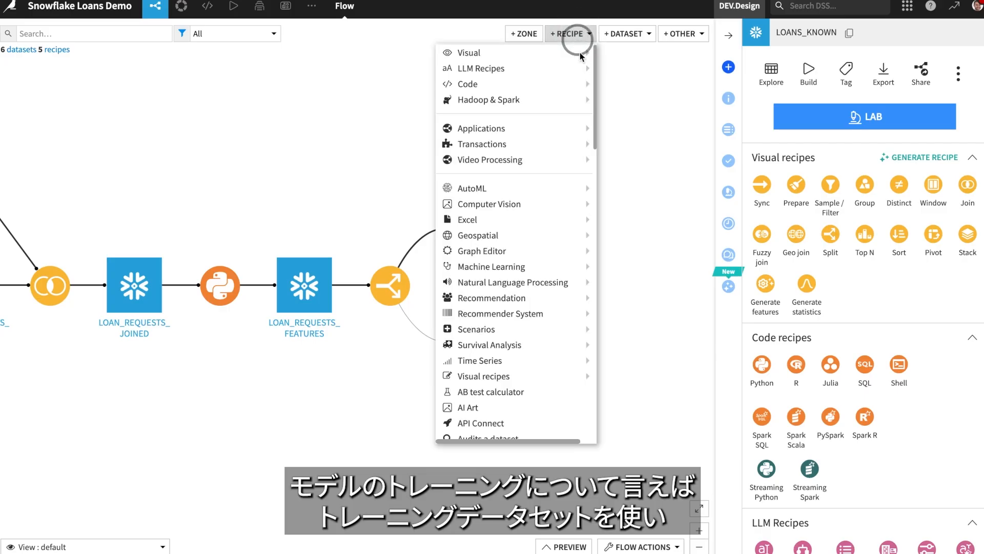
scroll(538, 307, down, 10)
mouse_move(538, 310)
scroll(539, 310, down, 5)
click(518, 417)
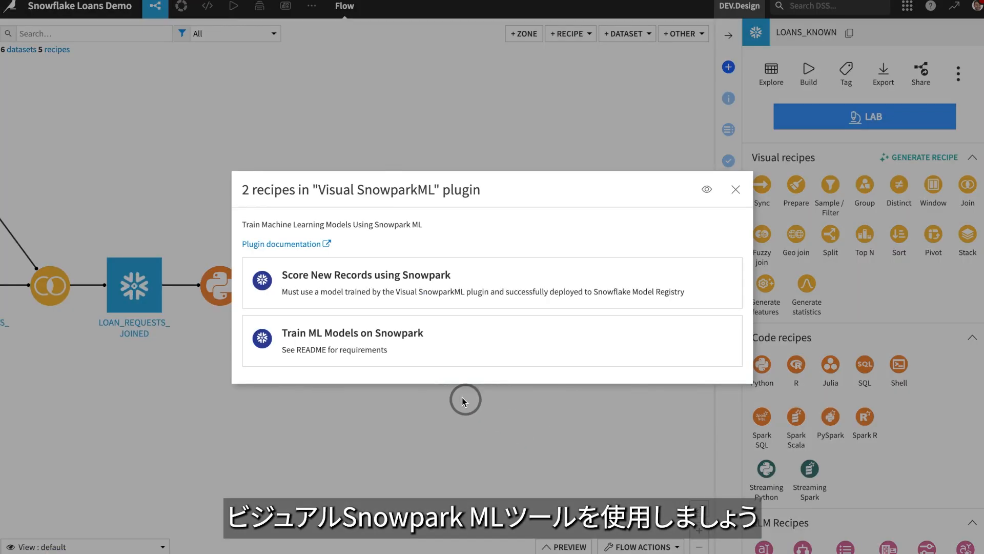
click(475, 351)
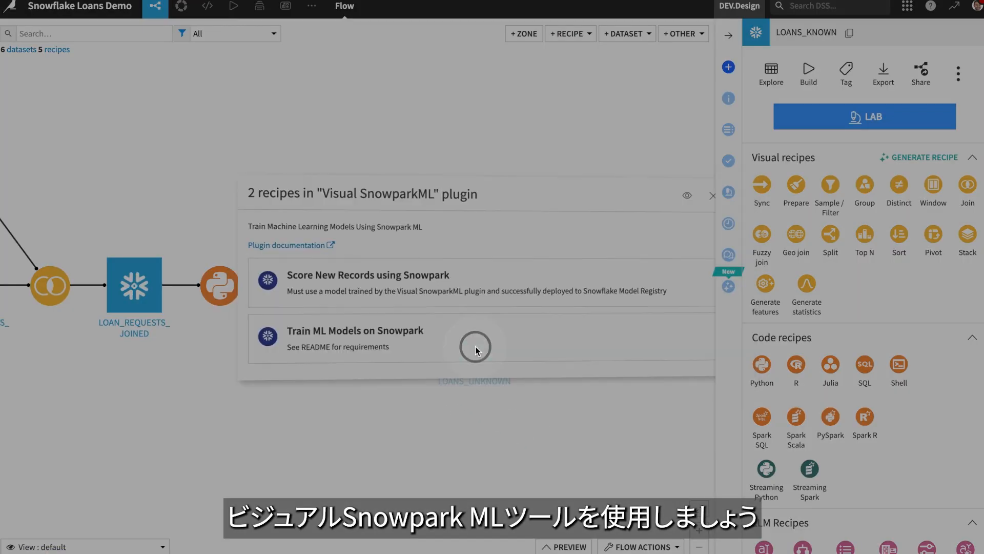
- Search for "known" and set LOANS_KNOWN as the recipe's input dataset
click(409, 240)
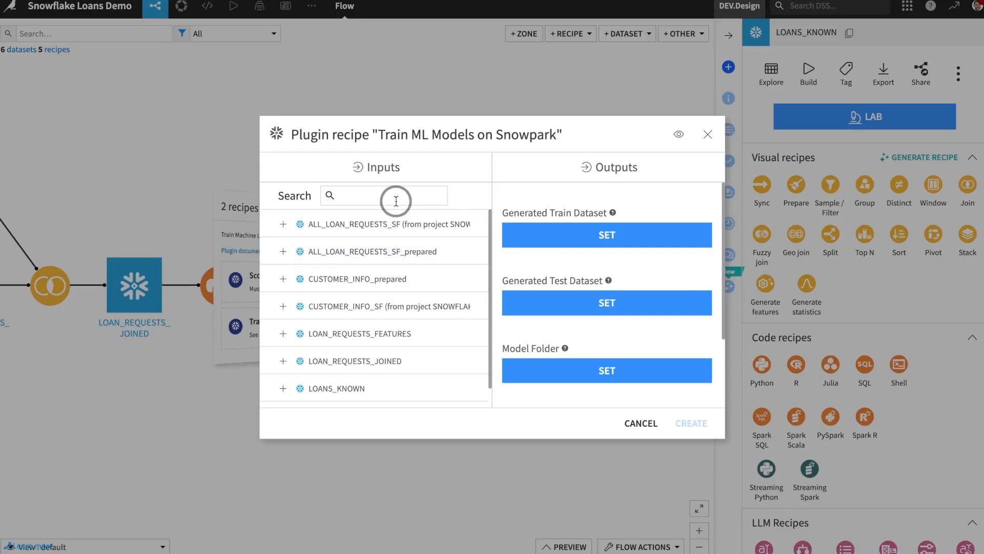
text(known)
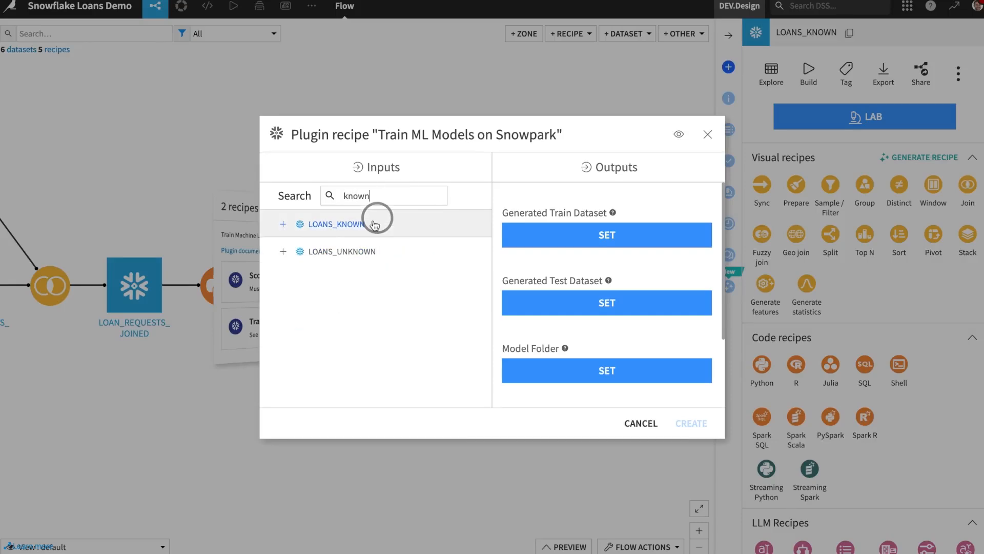
click(377, 223)
- Create a new dataset named TRAIN, stored in SEDemo, as the generated train dataset
click(550, 244)
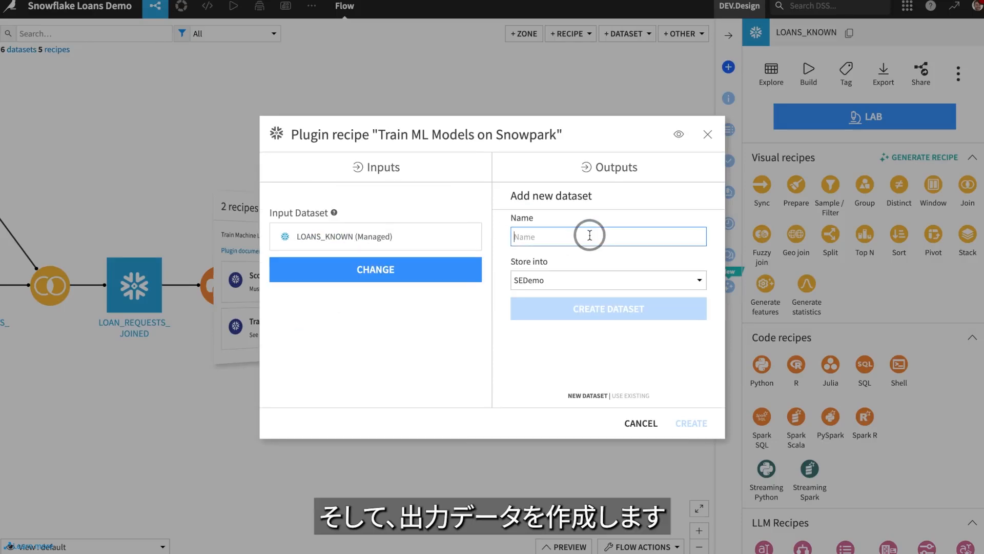
text(TRI)
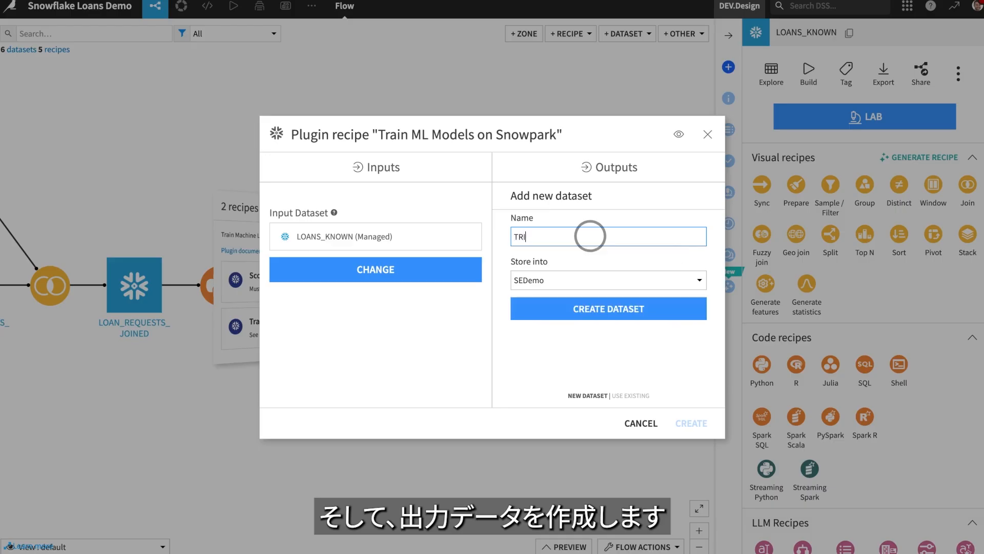
text(AIN)
click(564, 308)
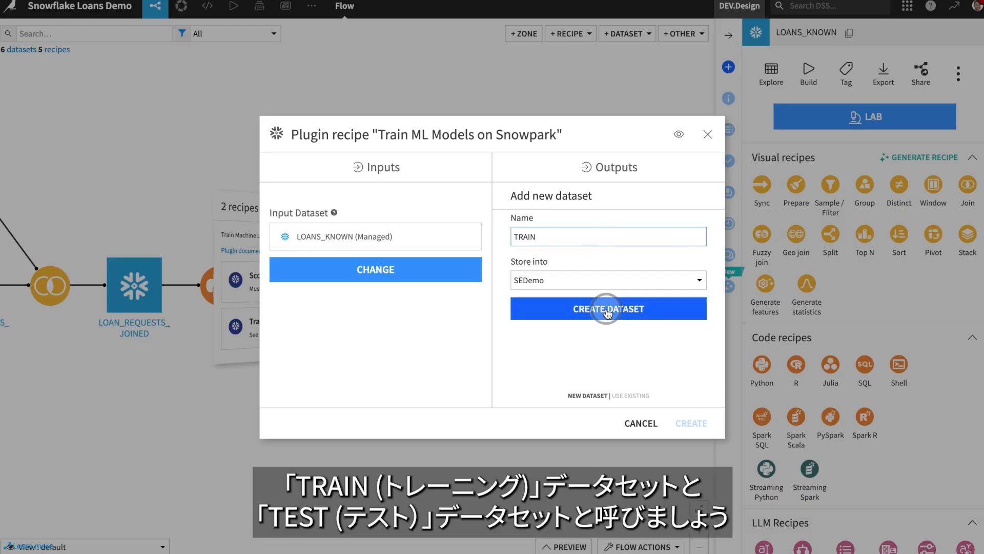
click(630, 308)
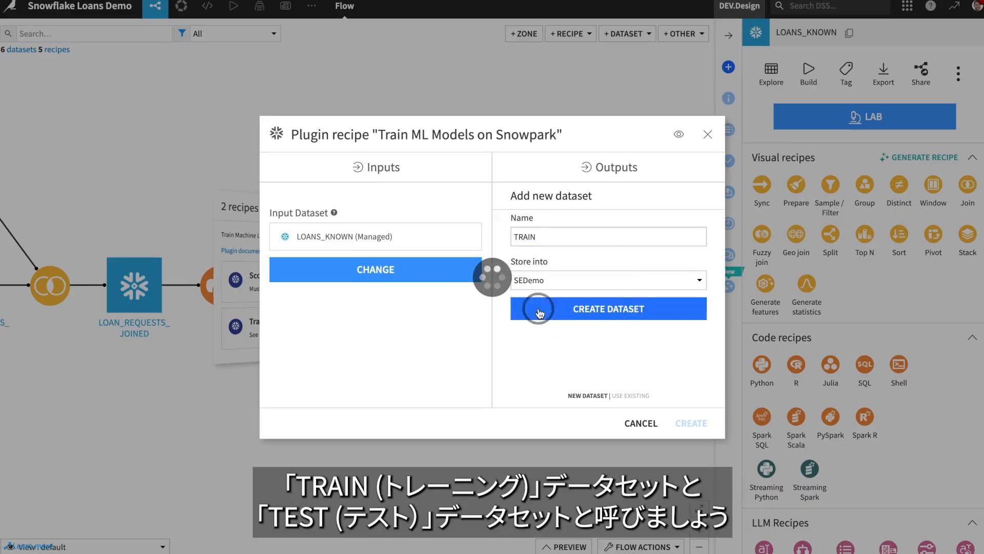
- Create a new dataset named TEST, stored in SEDemo, as the generated test dataset
click(561, 337)
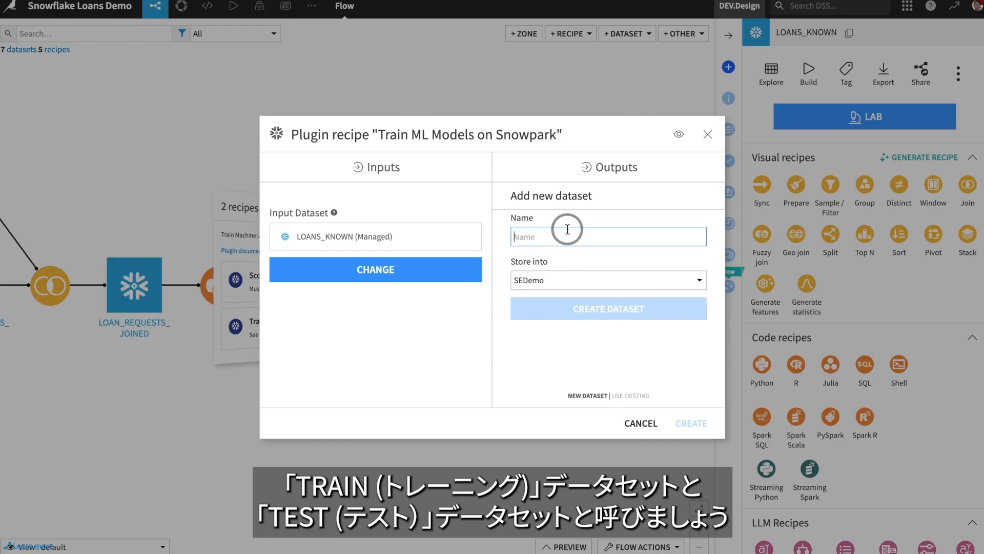
text(TEST)
click(599, 313)
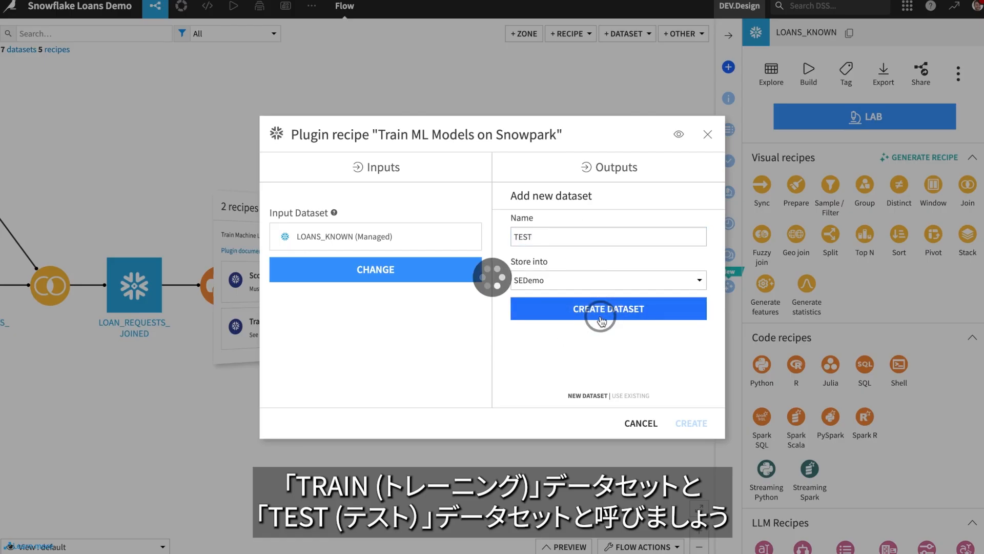
- Add a new model folder named SNOW_MODELS, stored in s3-managed, and create the training recipe
scroll(545, 337, down, 3)
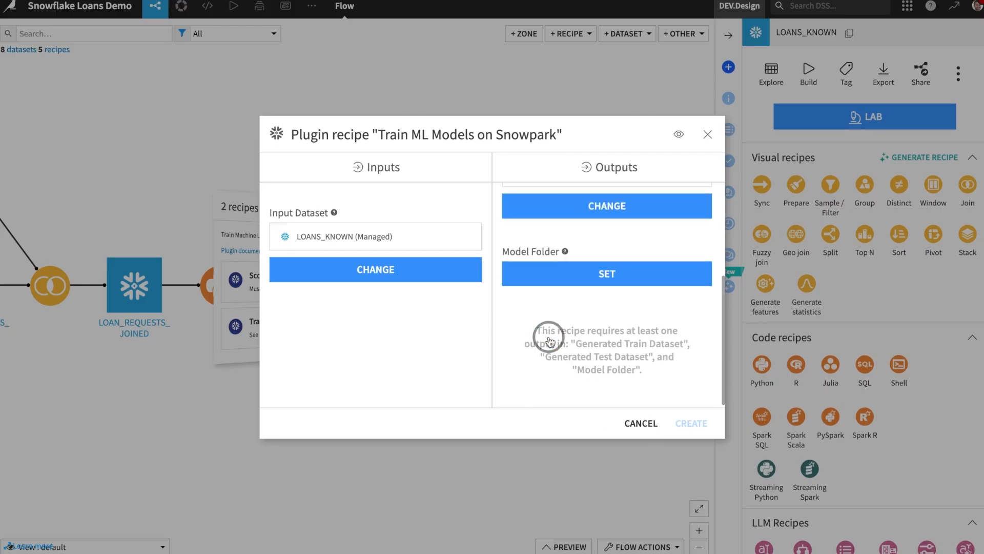
click(590, 279)
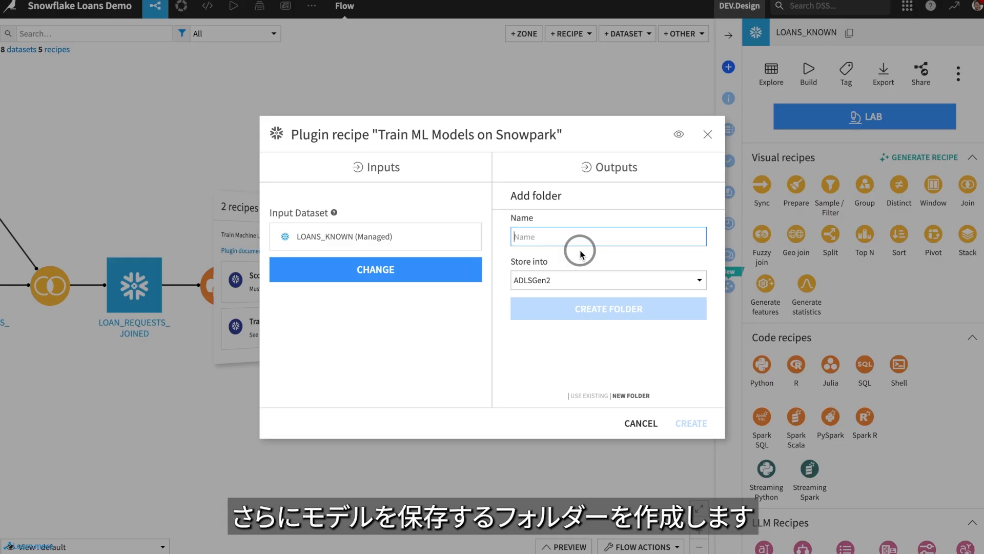
text(SNOW_MODELS)
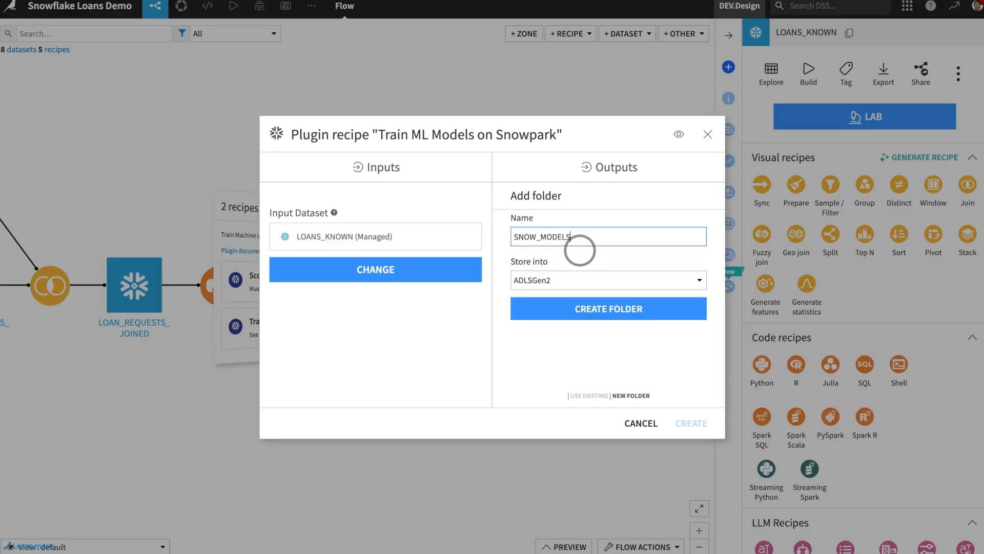
click(621, 281)
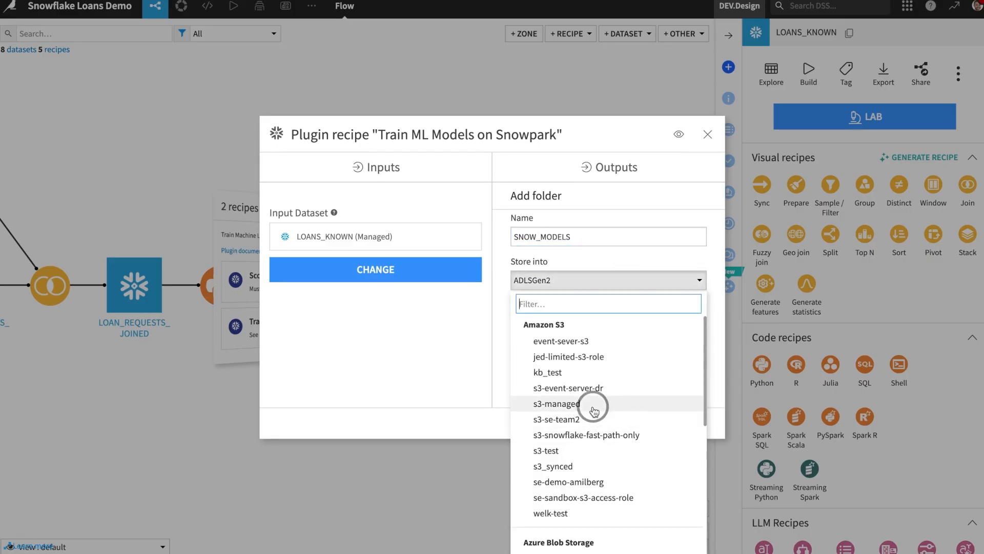
click(593, 410)
click(644, 307)
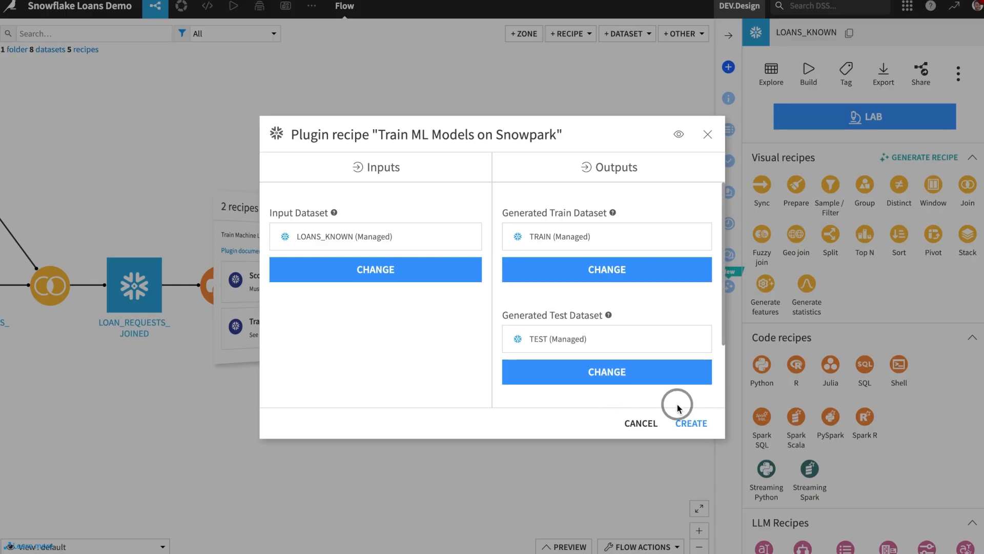
click(687, 421)
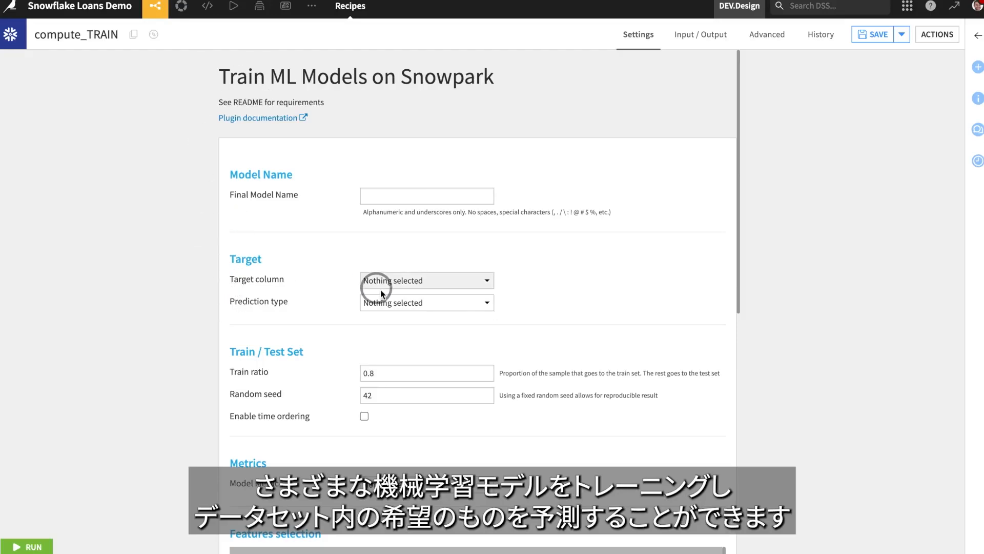
- Look through the available target columns and name the final model loans_snow_demo
click(397, 291)
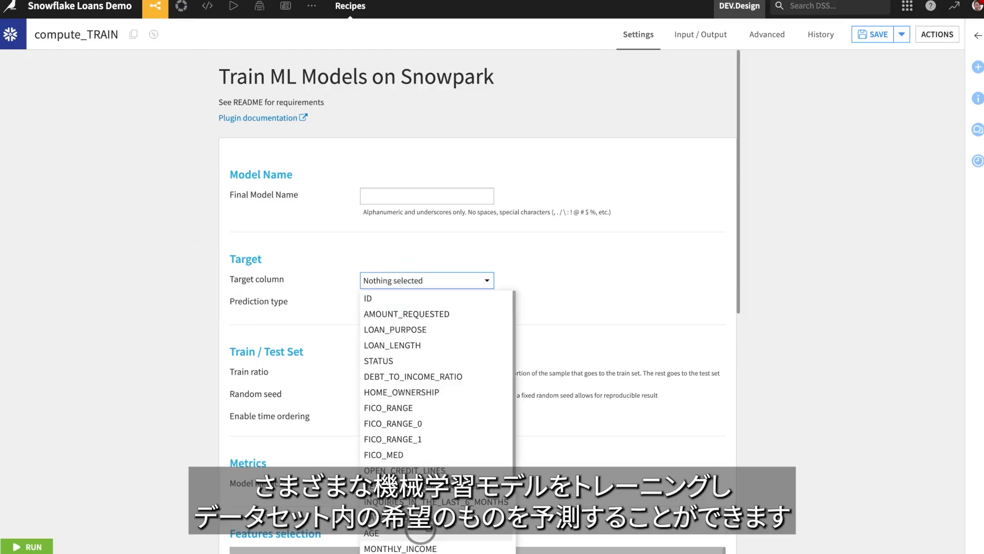
scroll(461, 492, down, 2)
scroll(465, 494, up, 2)
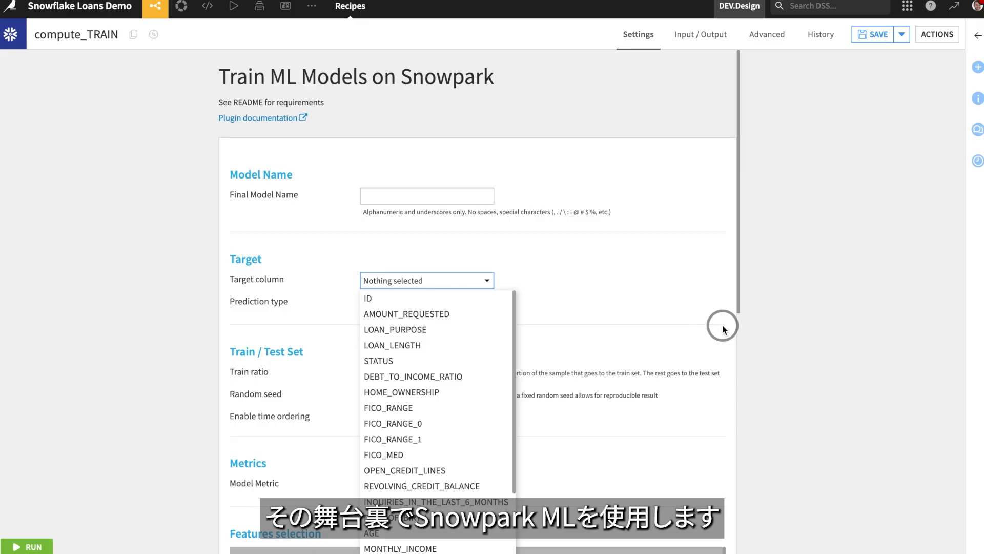
click(727, 283)
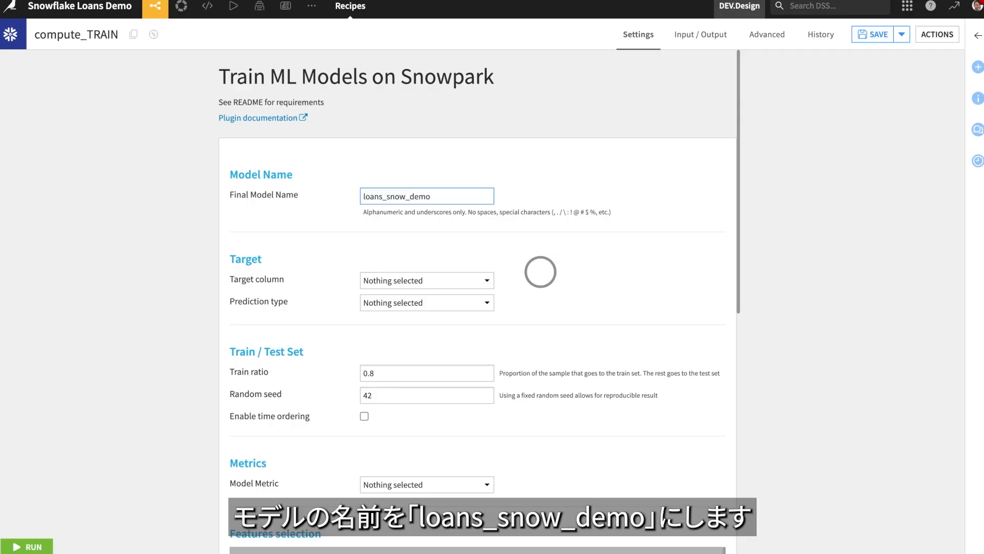
- Set the target column to DEFAULTED and the prediction type to two-class classification
click(417, 280)
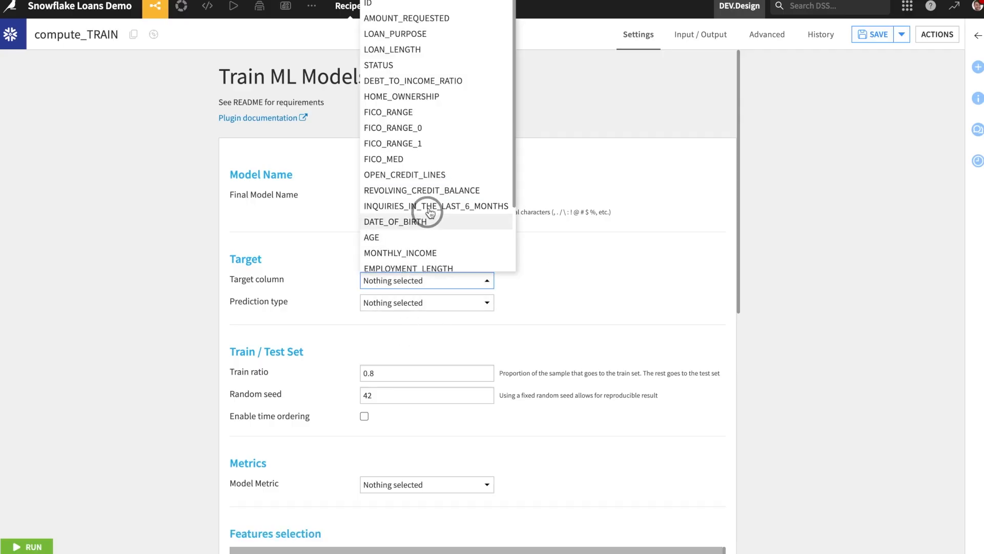
scroll(428, 211, down, 1)
click(390, 248)
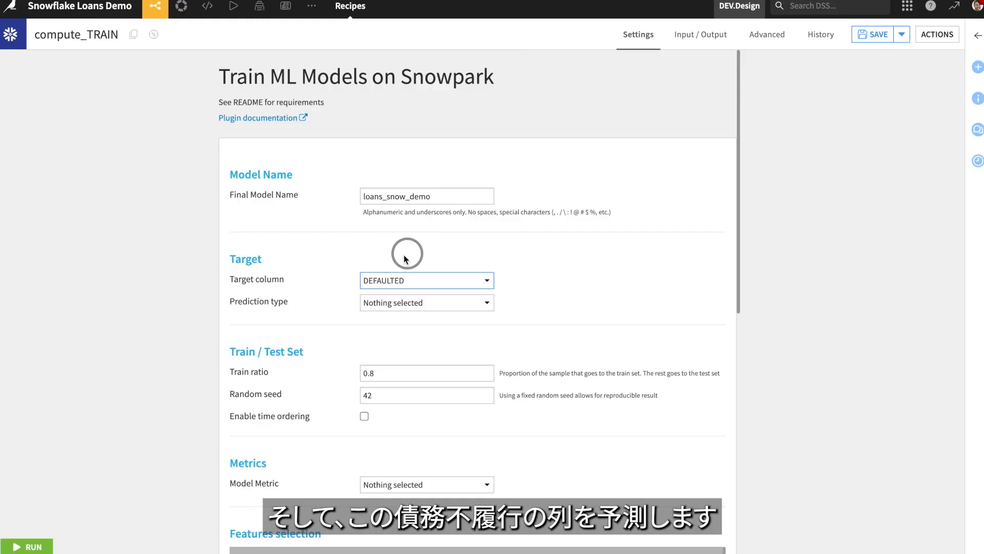
click(414, 304)
click(408, 320)
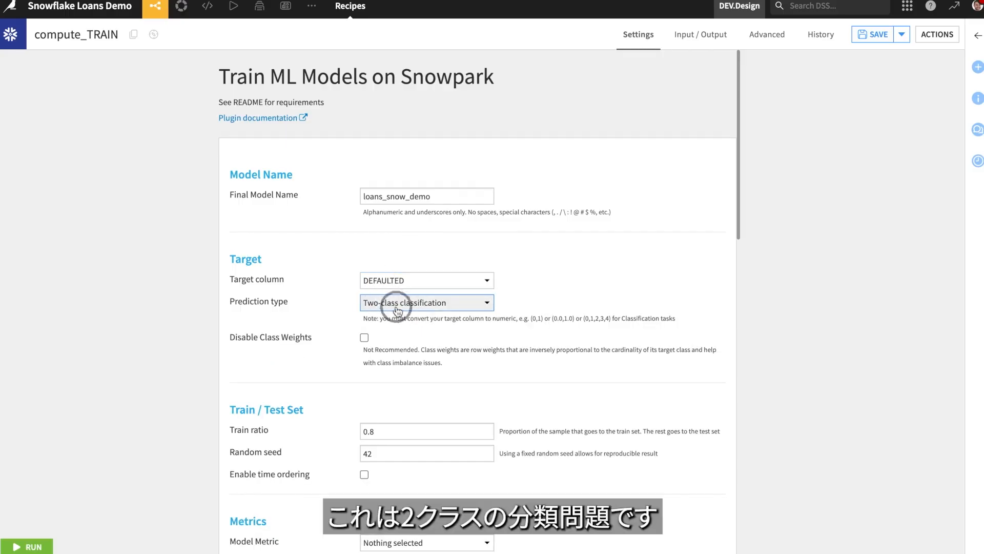
- Choose ROC AUC as the model metric
scroll(586, 427, down, 5)
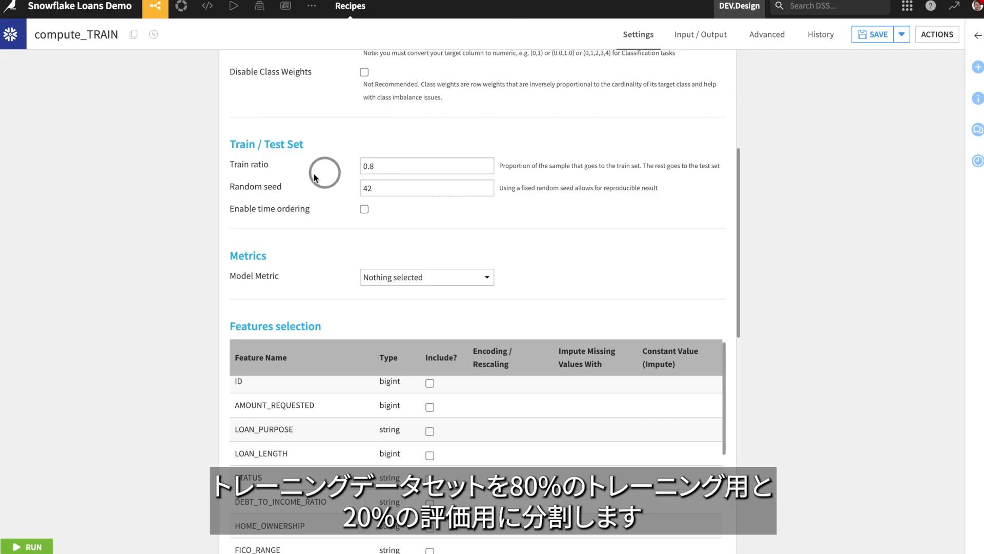
click(470, 286)
click(439, 292)
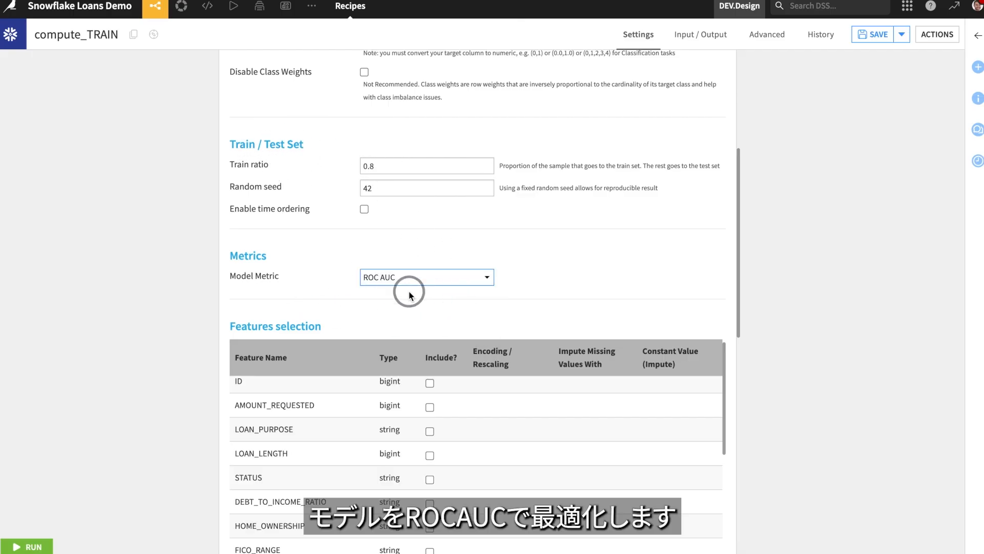
- Include the AMOUNT_REQUESTED feature with standard rescaling and impute its missing values with the median
scroll(734, 395, down, 3)
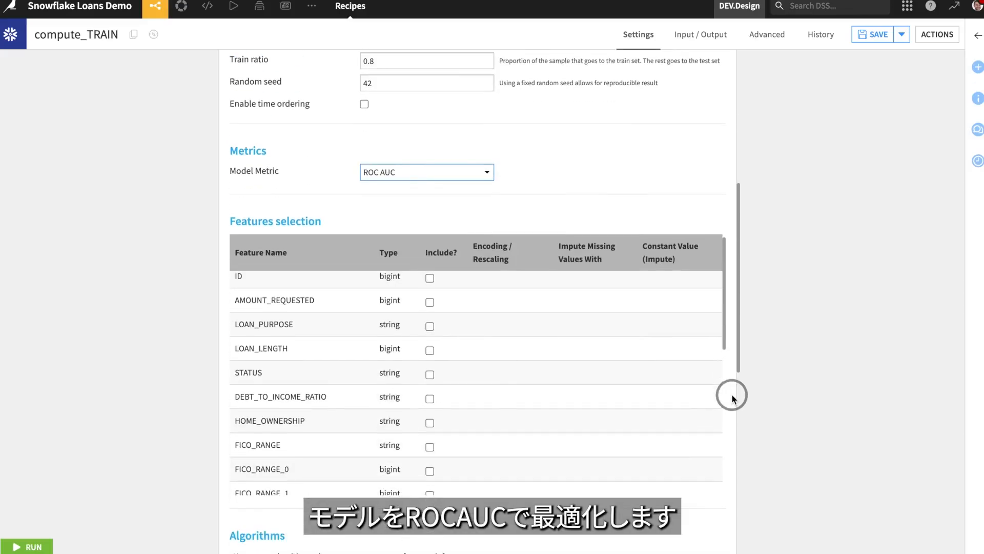
click(430, 246)
click(487, 244)
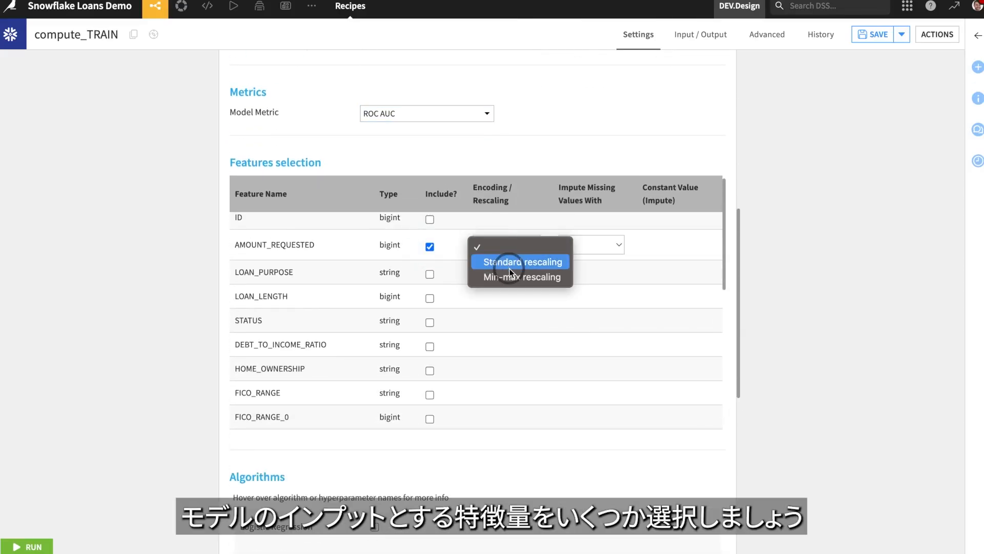
click(552, 261)
click(589, 251)
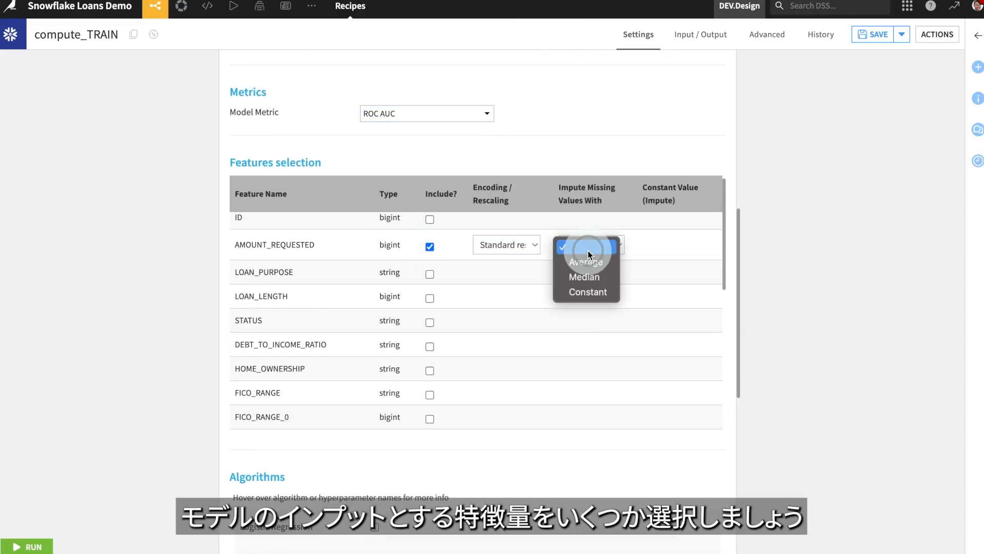
click(597, 277)
- Include the LOAN_PURPOSE feature with dummy encoding and impute its missing values with the most frequent value
click(441, 277)
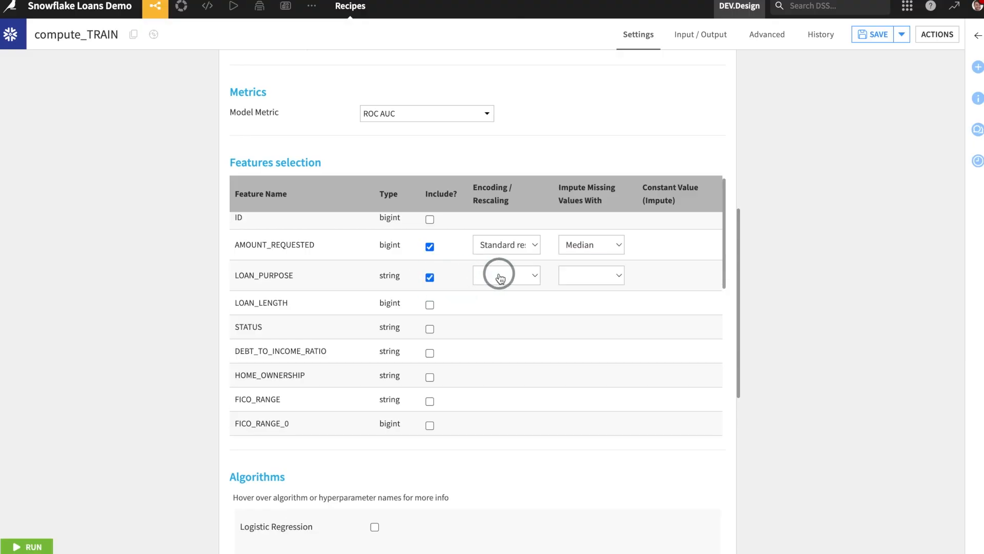
click(503, 274)
click(505, 293)
click(586, 279)
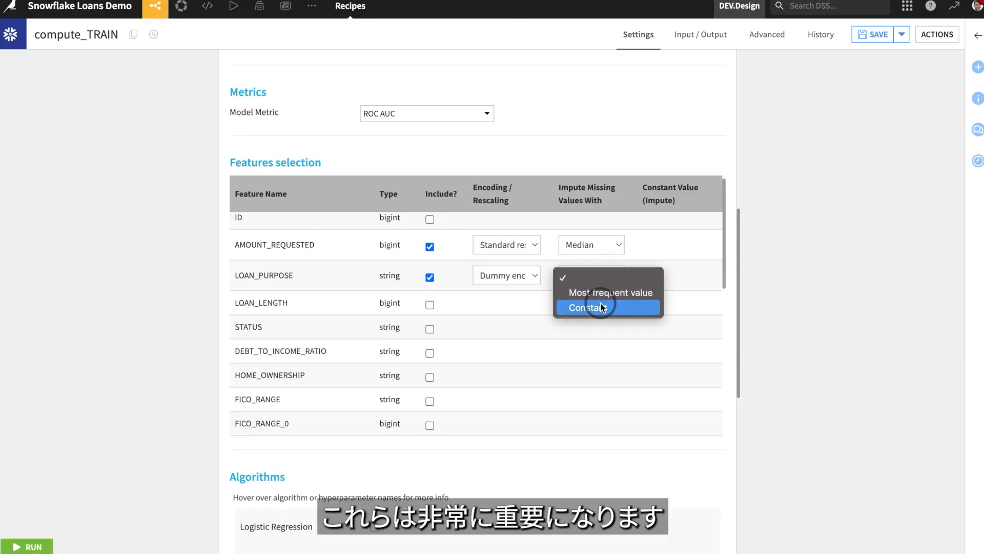
click(584, 305)
click(589, 279)
click(607, 258)
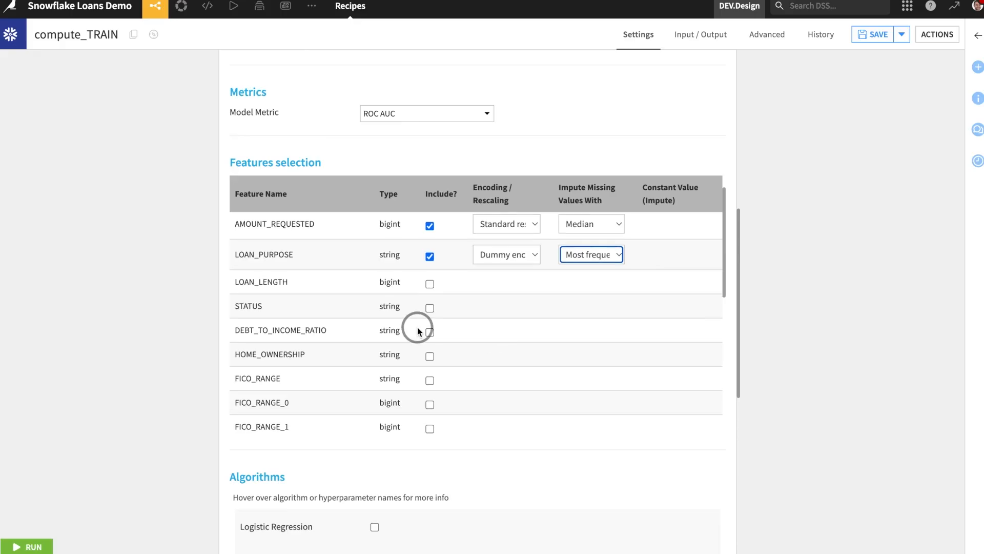
- Include the HOME_OWNERSHIP feature with dummy encoding and impute its missing values with the most frequent value
scroll(418, 327, down, 1)
click(430, 333)
click(508, 332)
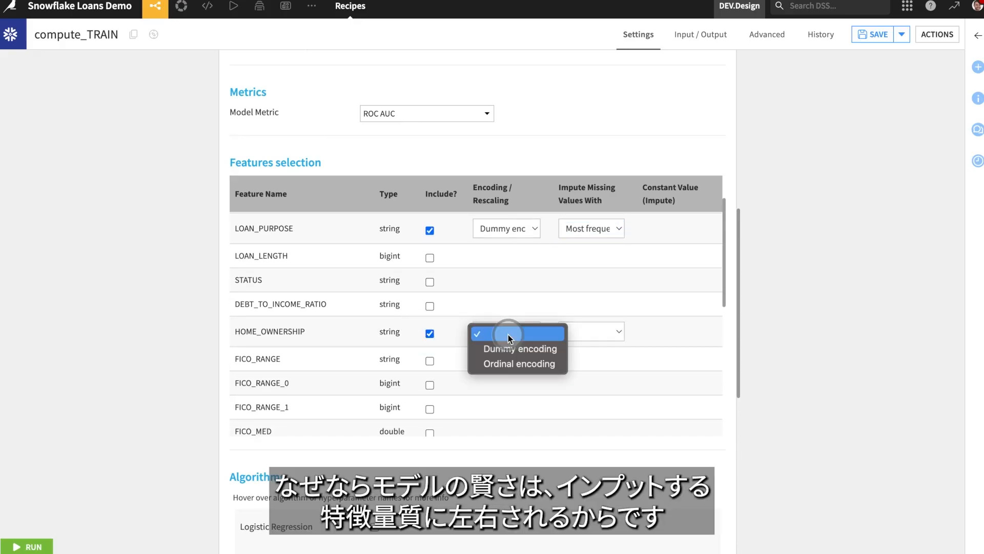
click(530, 354)
click(593, 331)
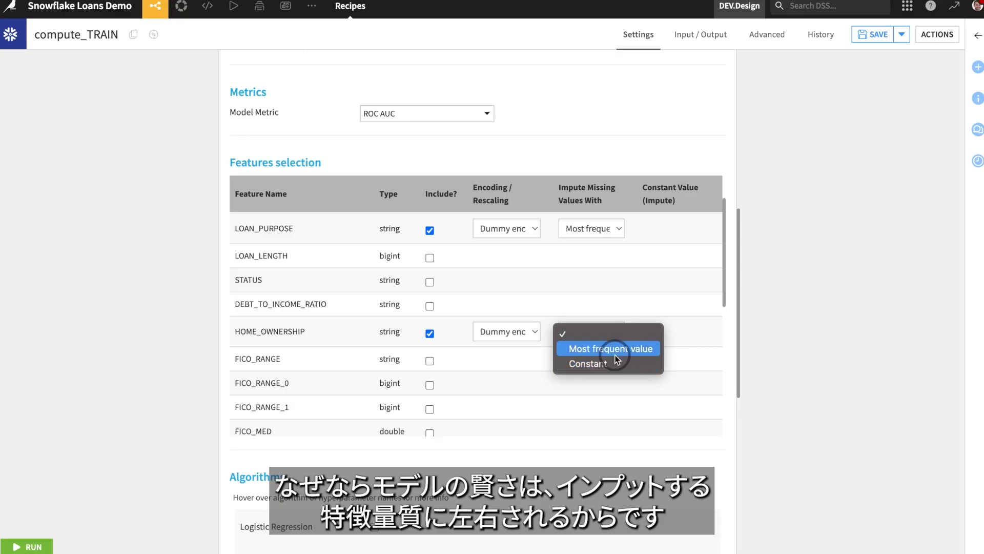
click(613, 350)
- Include the FICO_MED feature with standard rescaling and impute its missing values with the median
scroll(514, 390, down, 6)
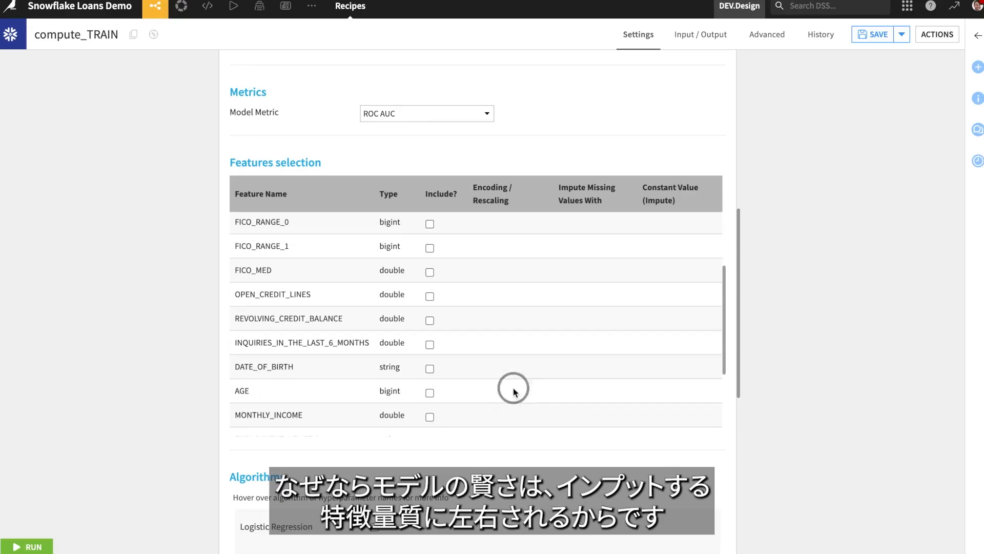
click(429, 271)
click(482, 277)
click(570, 287)
click(589, 274)
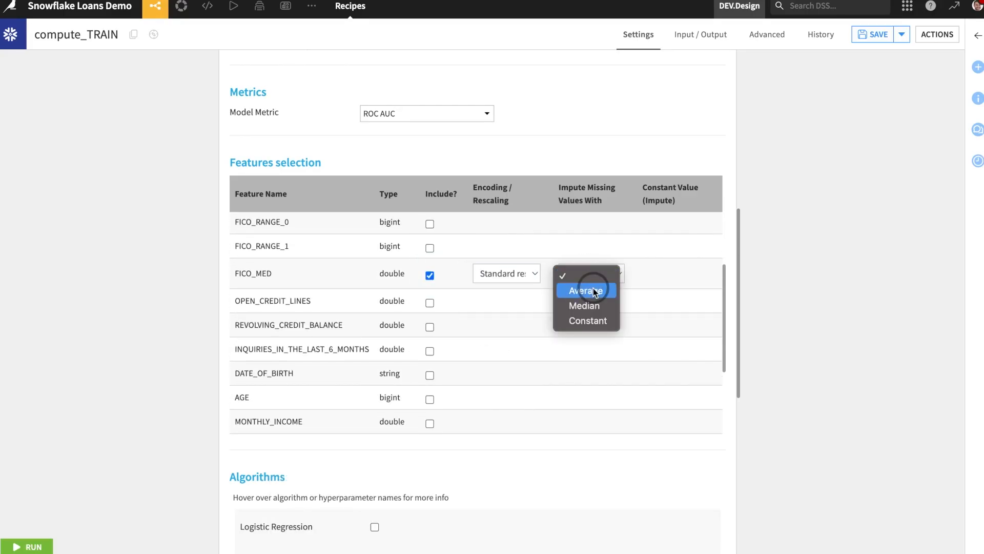
click(587, 302)
- Include the AGE feature with standard rescaling and impute its missing values with the average
scroll(488, 358, down, 3)
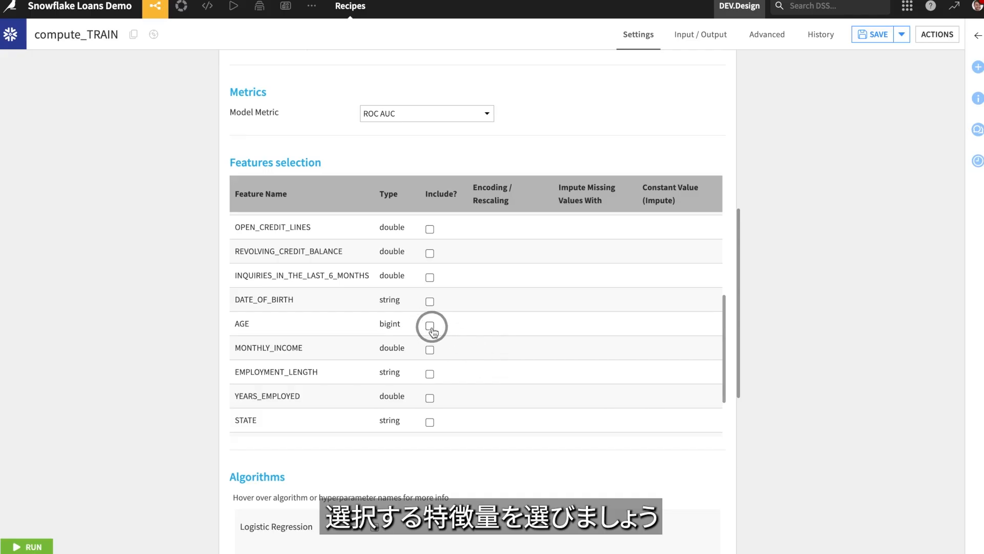
click(429, 326)
click(492, 327)
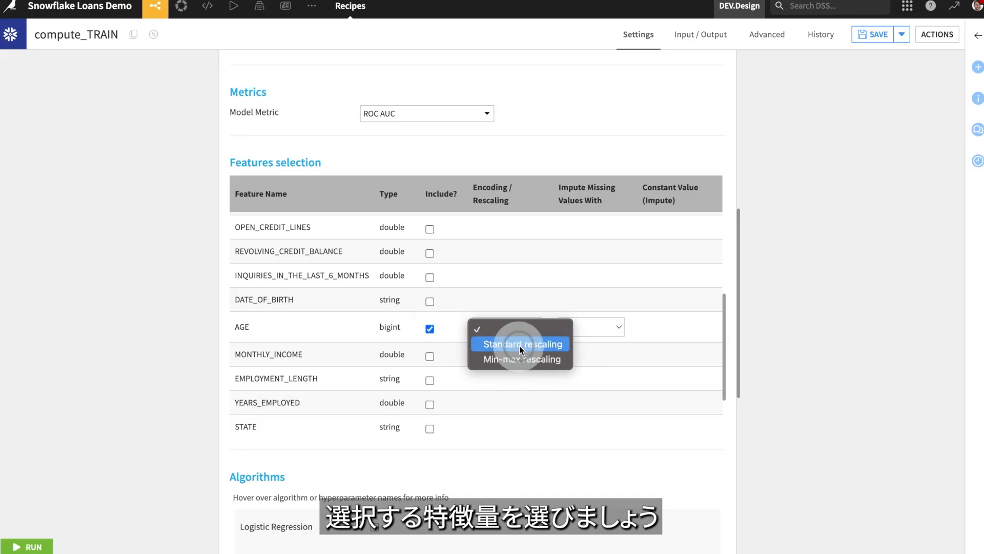
click(513, 341)
click(606, 328)
click(598, 347)
- Include the INTEREST_RATE feature with min-max rescaling and impute its missing values with the median
scroll(460, 389, down, 2)
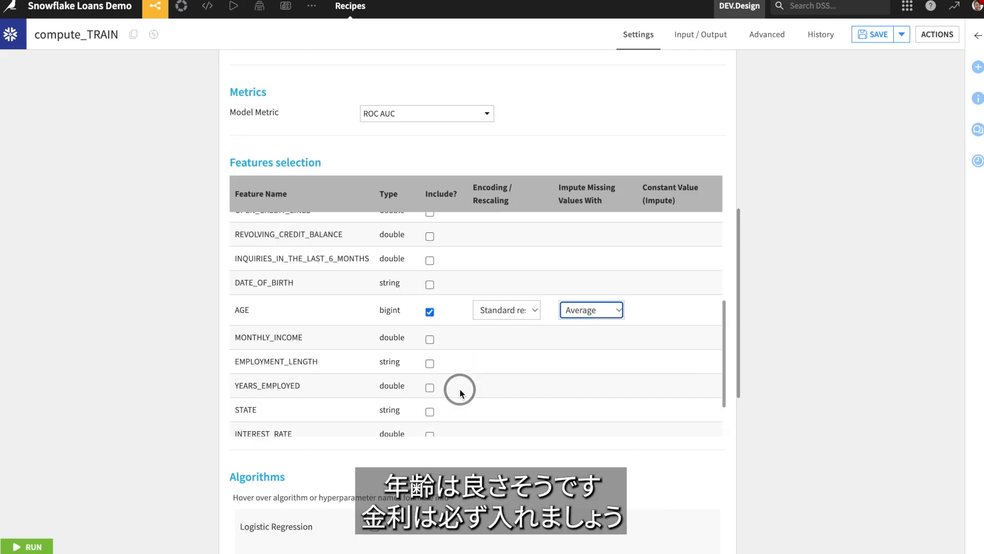
scroll(460, 389, down, 1)
click(430, 385)
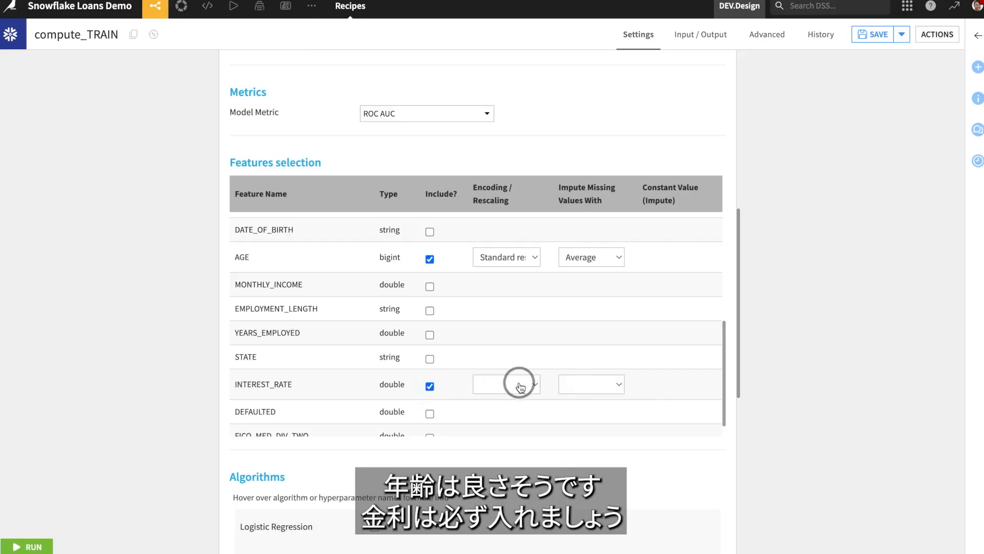
click(518, 385)
click(526, 416)
click(591, 384)
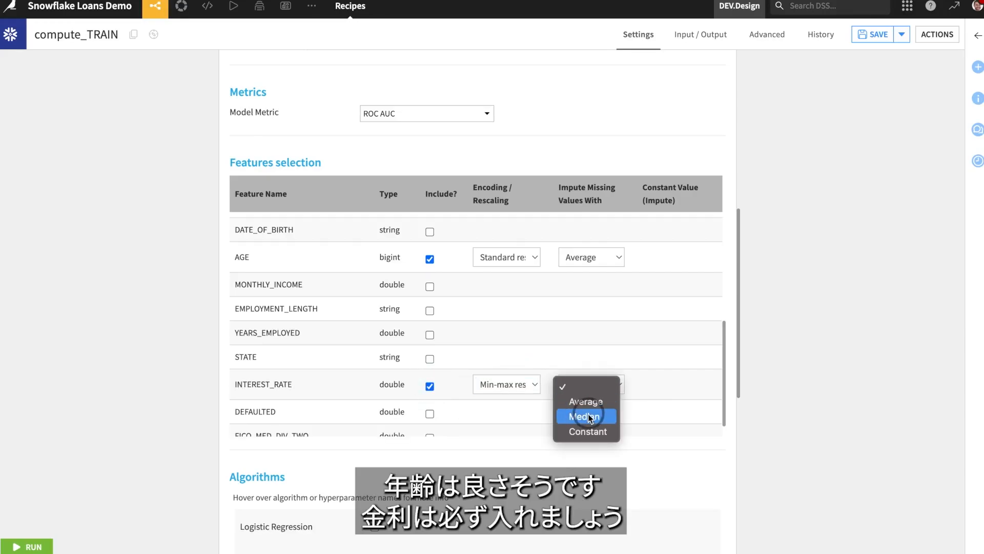
key(Return)
- Include the STATE feature with ordinal encoding and choose how its missing values are imputed
scroll(475, 398, down, 1)
scroll(476, 398, up, 3)
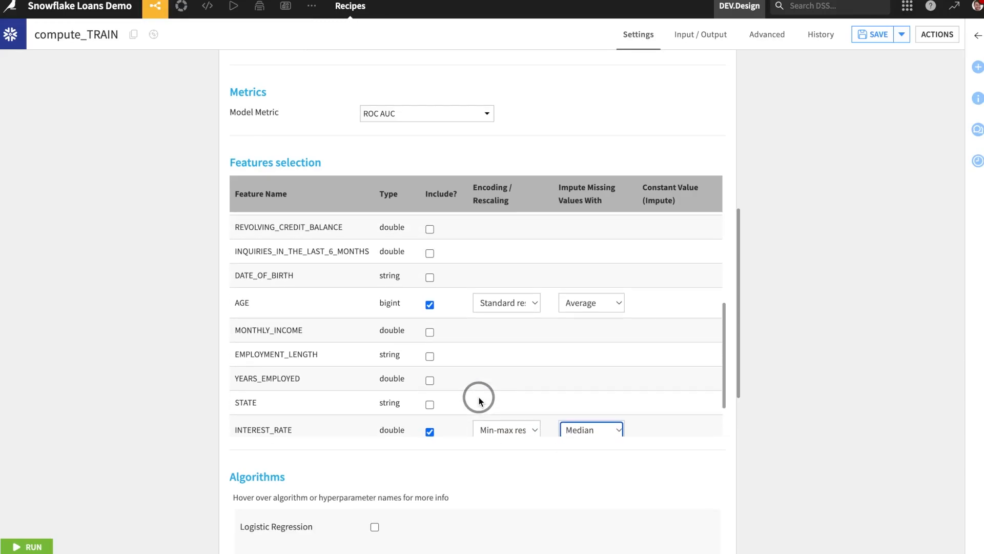
click(430, 406)
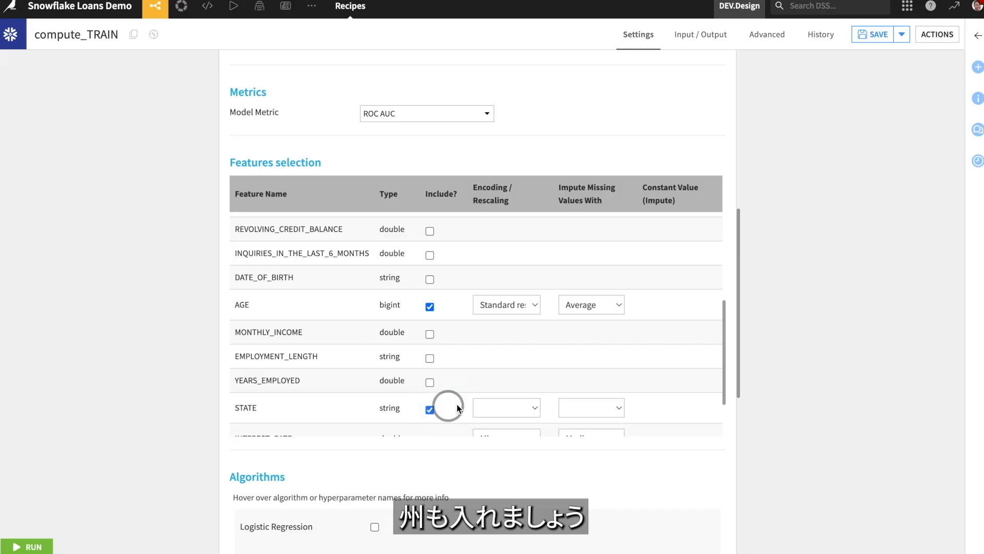
click(502, 406)
click(515, 440)
click(592, 408)
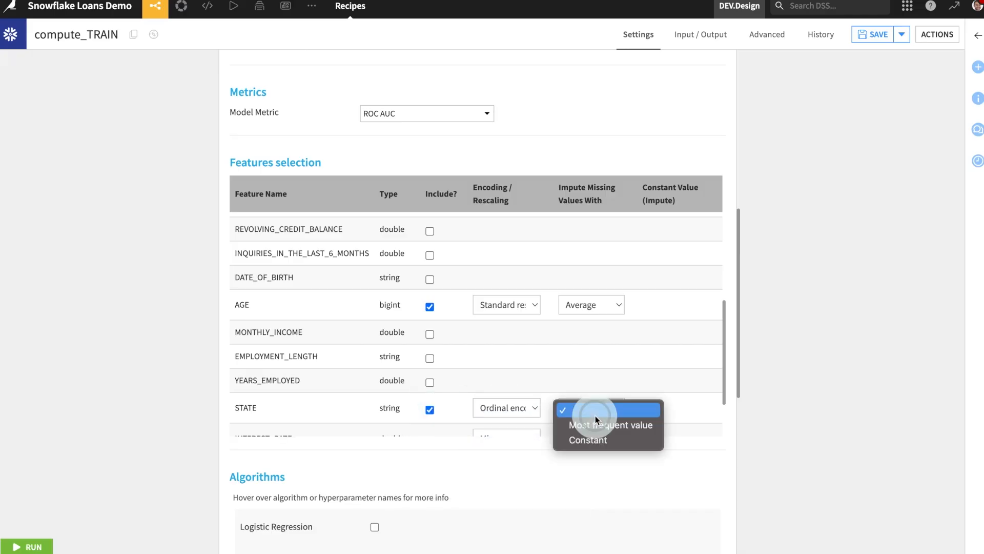
click(520, 396)
- Include the MONTHLY_INCOME feature with standard rescaling and impute its missing values with the median
scroll(484, 364, up, 3)
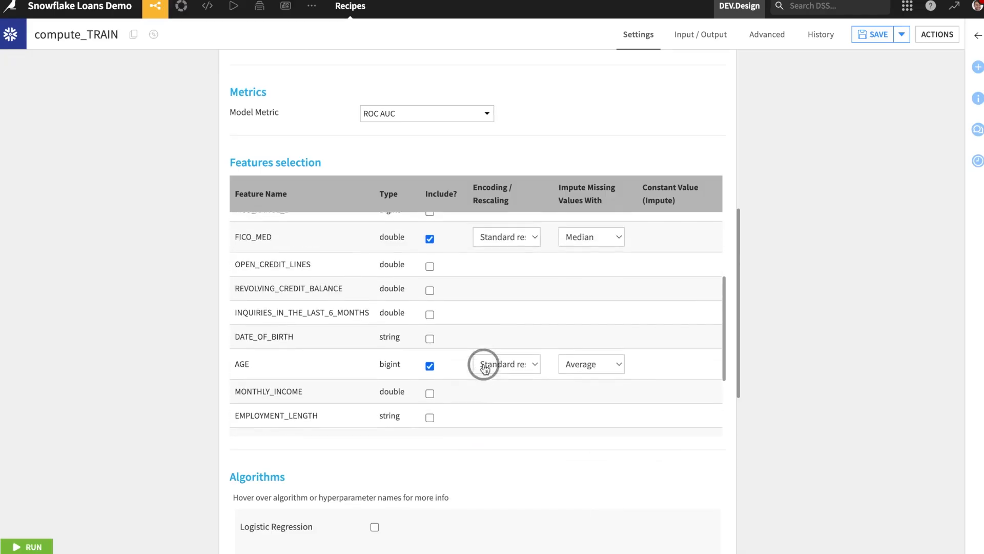
click(429, 396)
click(520, 394)
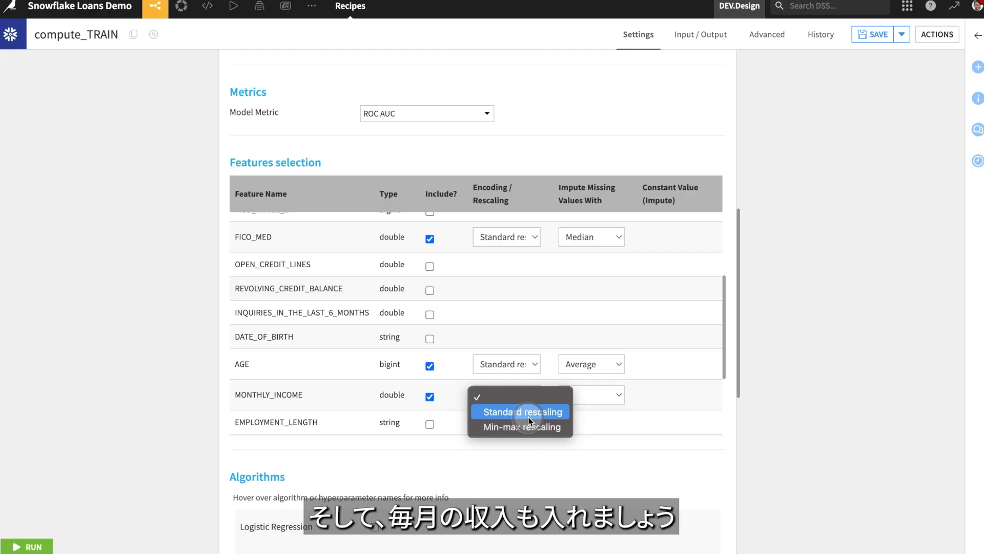
click(528, 416)
click(590, 394)
click(596, 427)
- Enable the Logistic Regression, Random Forest and XGBoost classification algorithms with their default hyperparameter ranges
scroll(677, 482, down, 6)
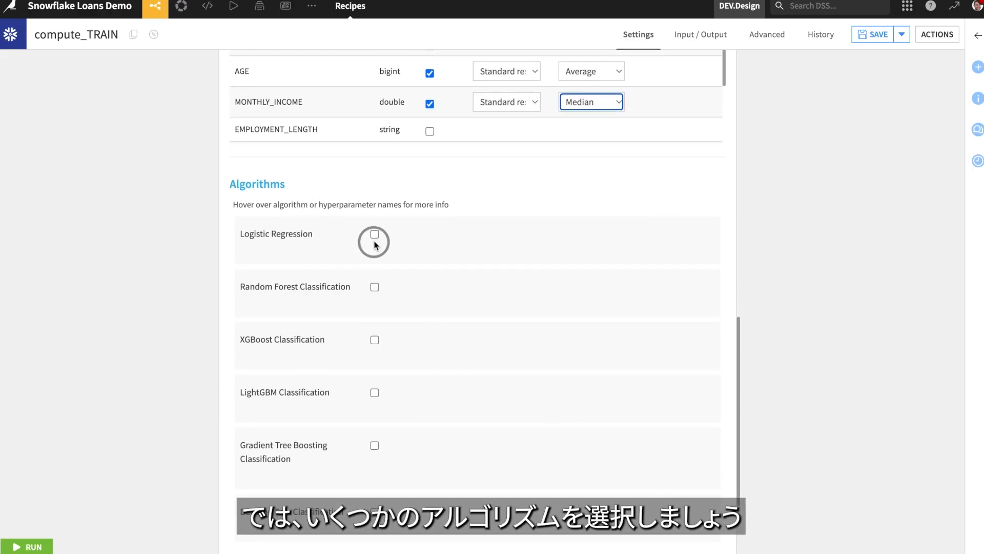
click(375, 234)
click(375, 379)
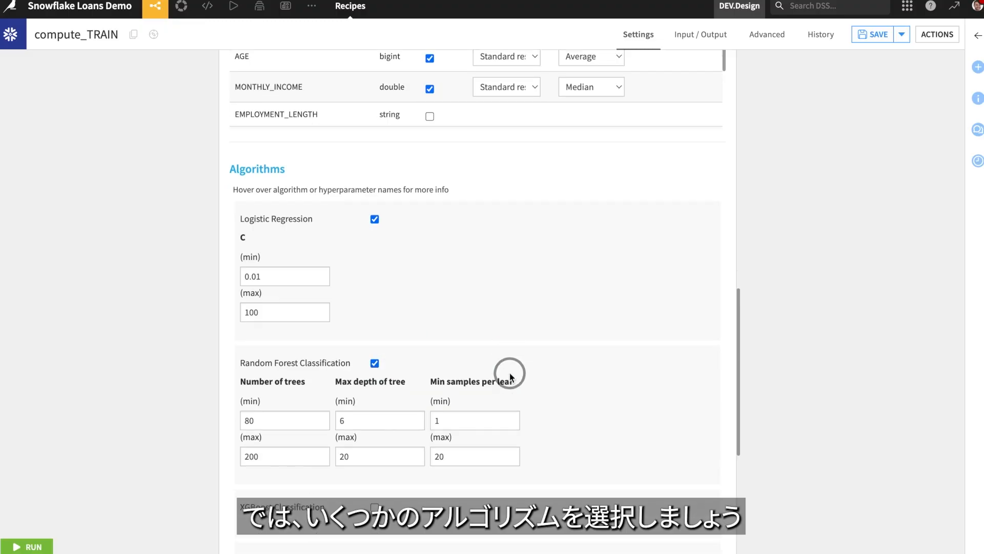
scroll(508, 369, down, 3)
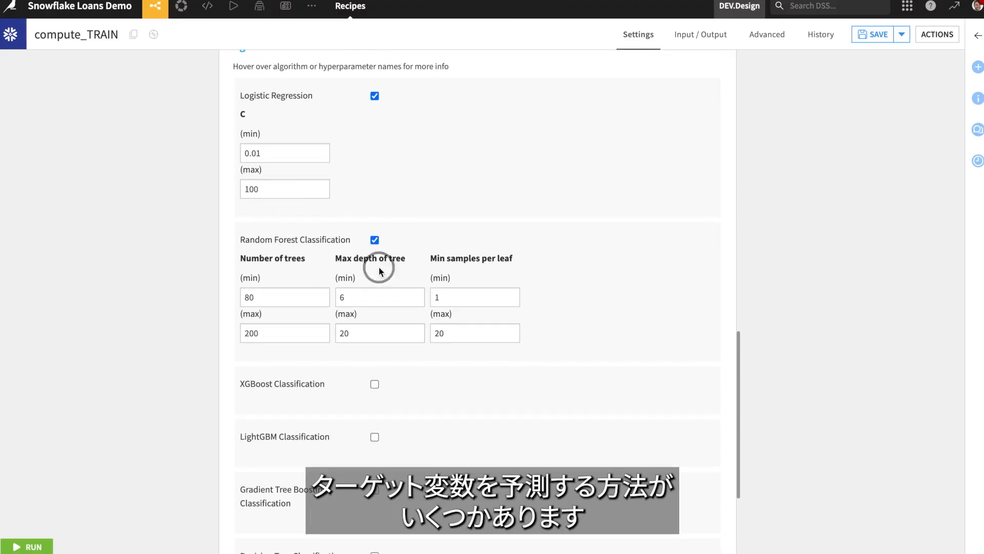
scroll(415, 336, down, 1)
click(374, 339)
scroll(449, 358, down, 3)
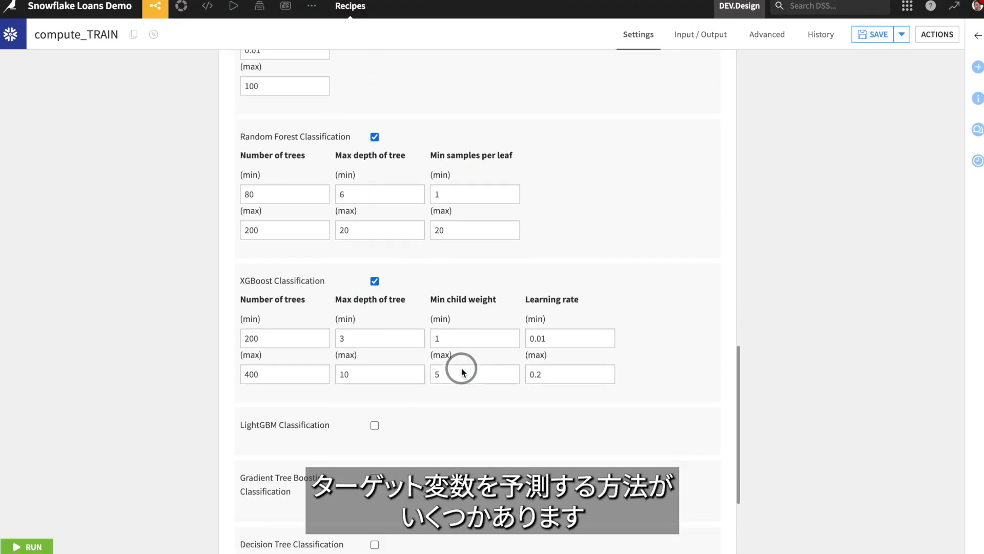
scroll(407, 337, up, 4)
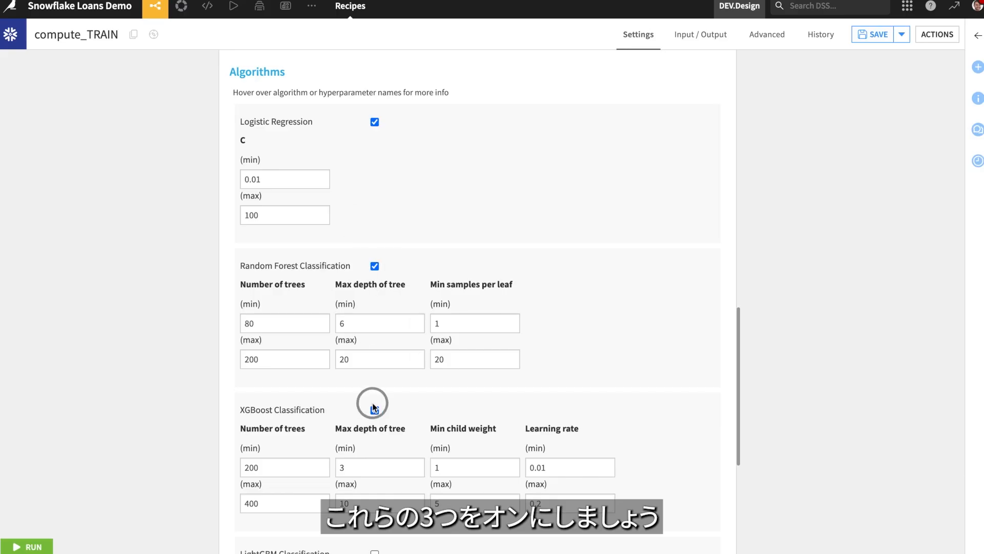
- Try a search space limit of 7 hyperparameter combinations and review the selected algorithms' ranges
scroll(372, 406, down, 7)
click(387, 426)
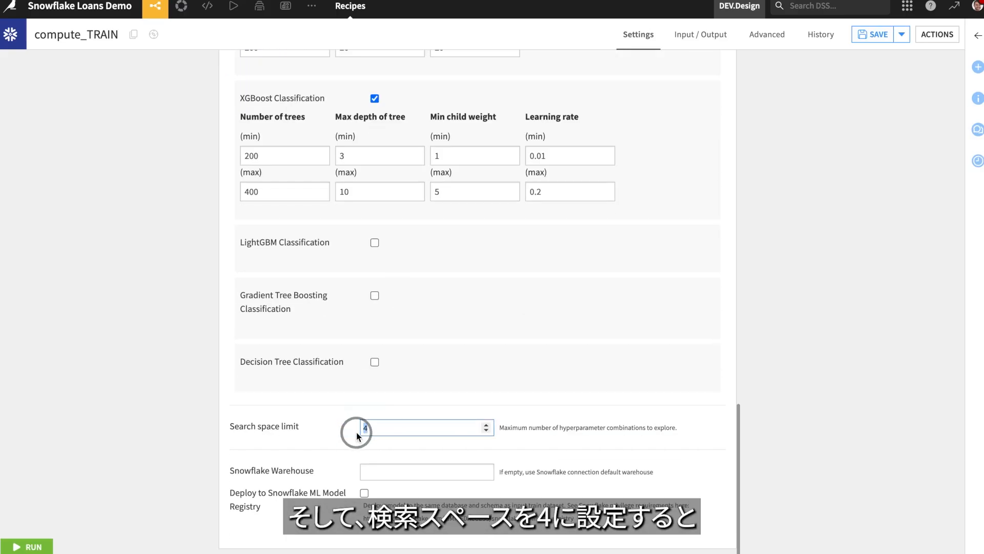
text(7)
scroll(387, 437, up, 1)
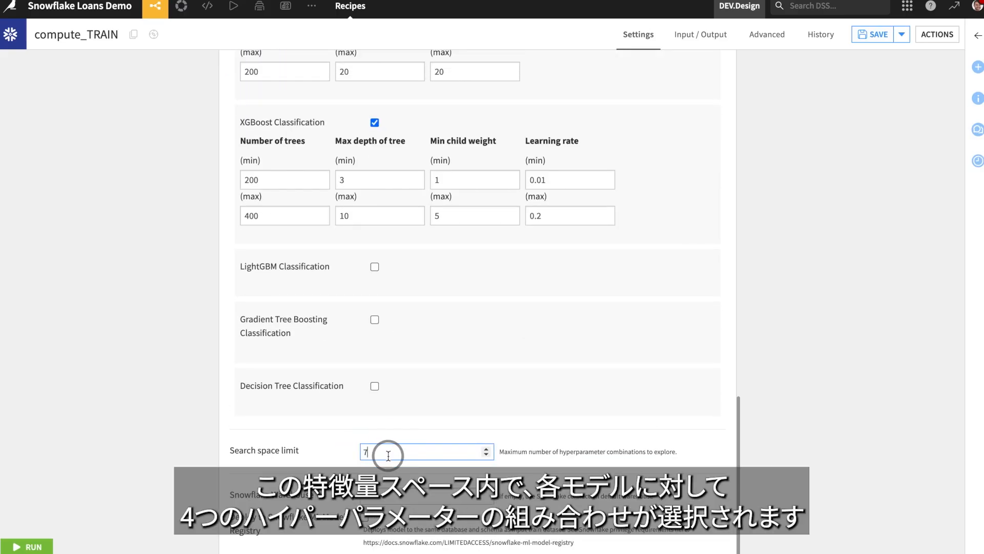
scroll(423, 426, up, 7)
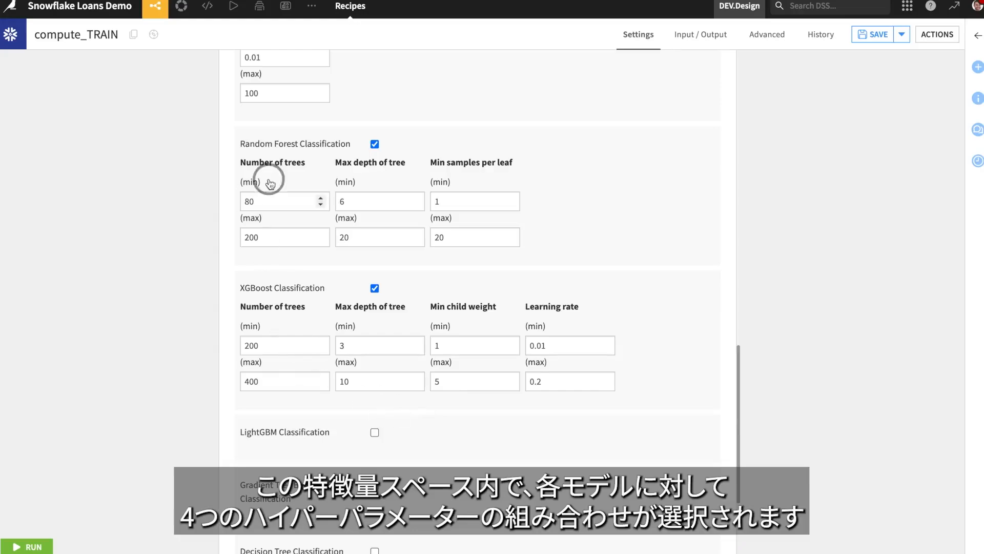
scroll(430, 293, up, 1)
scroll(489, 353, up, 2)
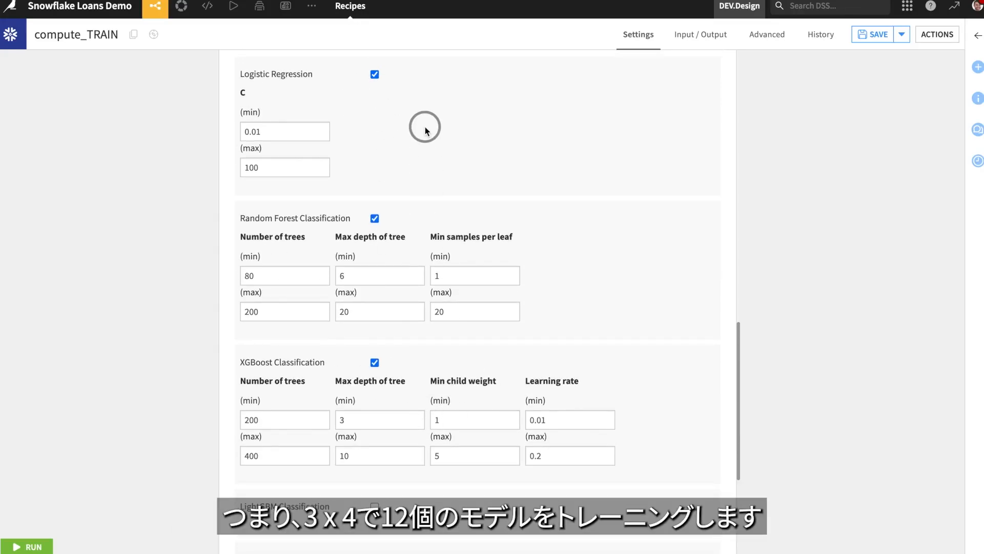
- Set the Snowflake warehouse to MEDIUM_SNOWPARK and enable deployment to the Snowflake ML Model Registry
scroll(433, 406, down, 10)
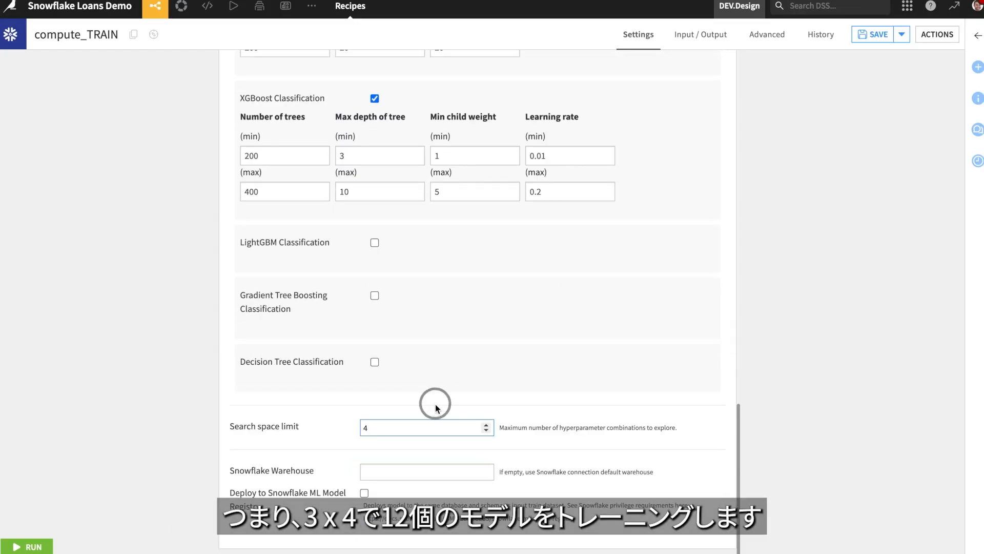
click(384, 473)
text(MED)
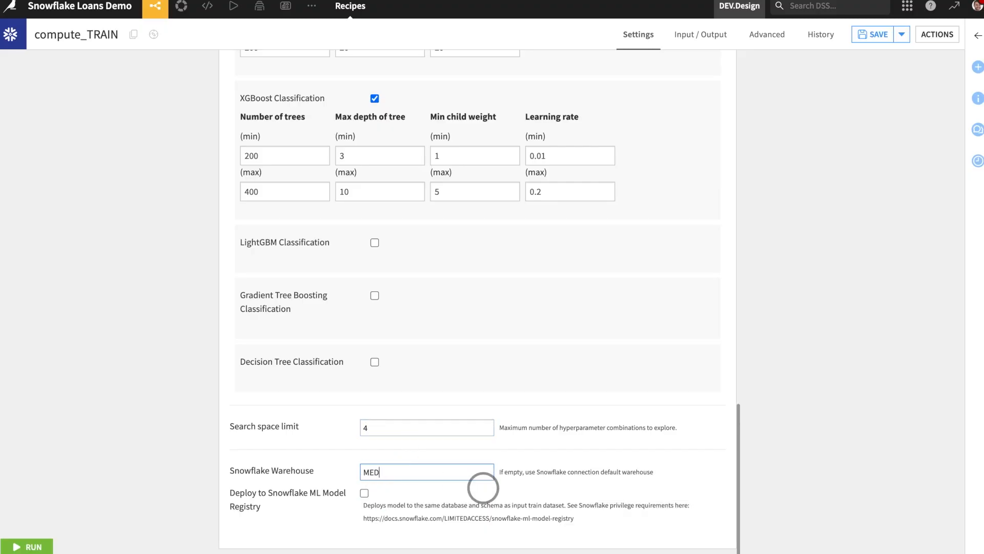
text(IUM_SNOWPARK)
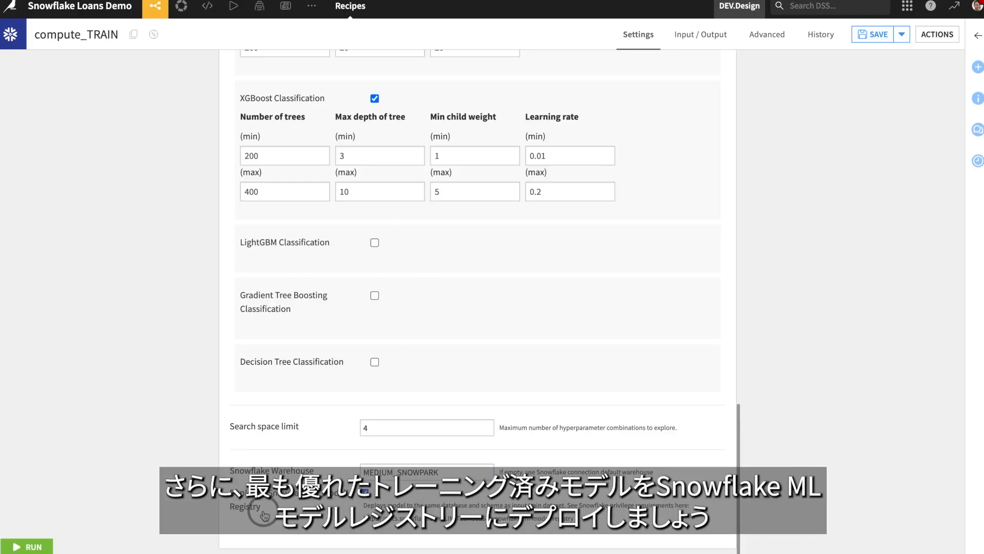
- Run the compute_TRAIN recipe to train the models and look over its settings during the job
click(31, 547)
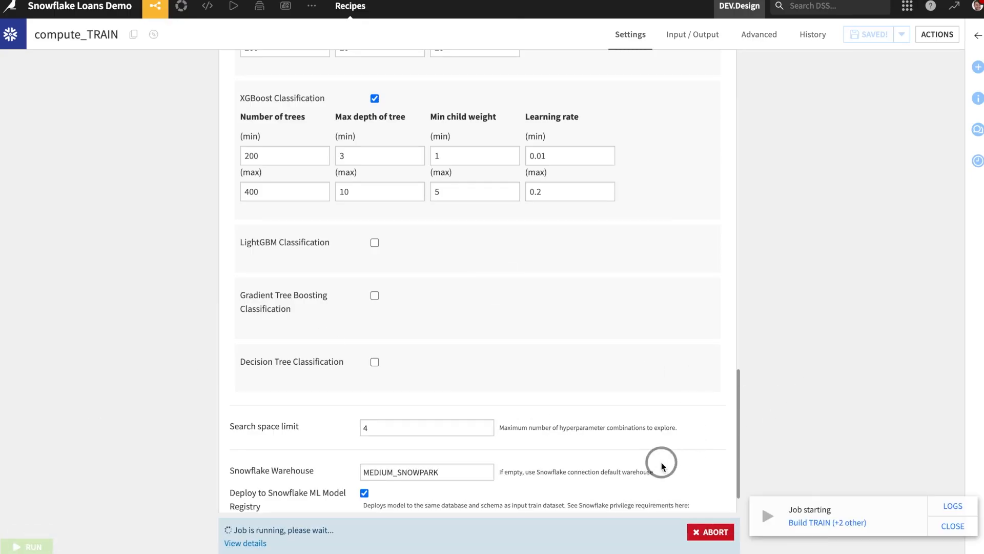
scroll(718, 457, up, 10)
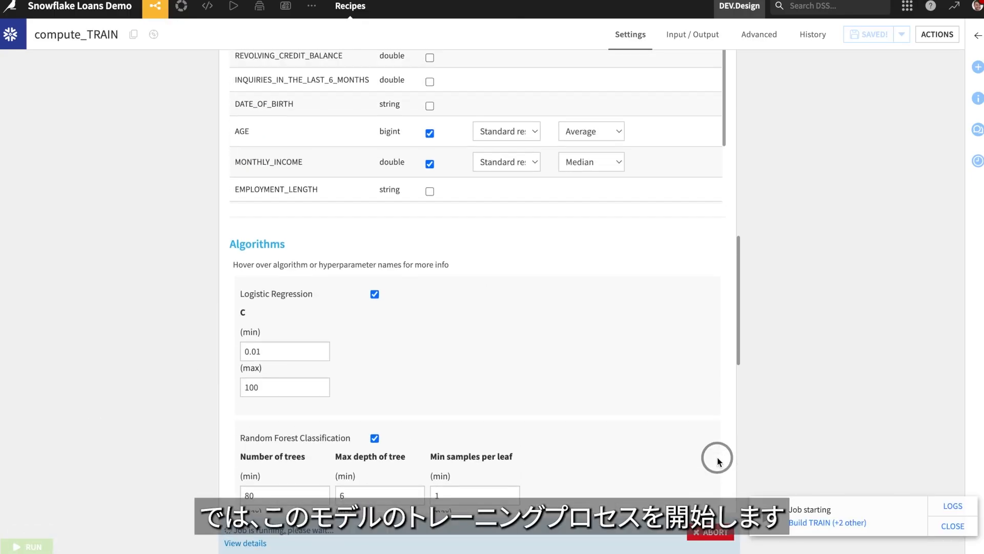
scroll(718, 457, down, 10)
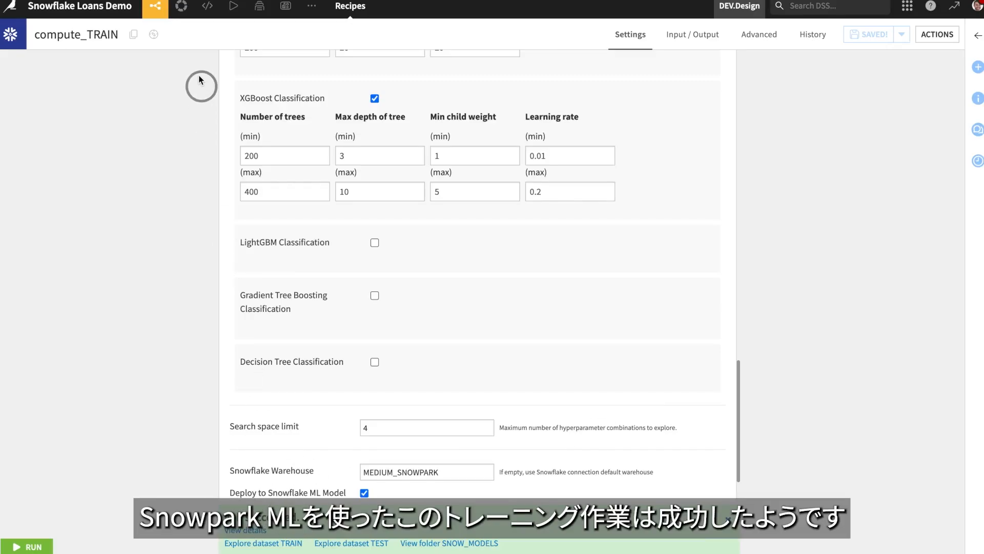
- Open the loans_snow_demo_exp experiment in Experiment Tracking to examine the training runs and their metrics
click(188, 10)
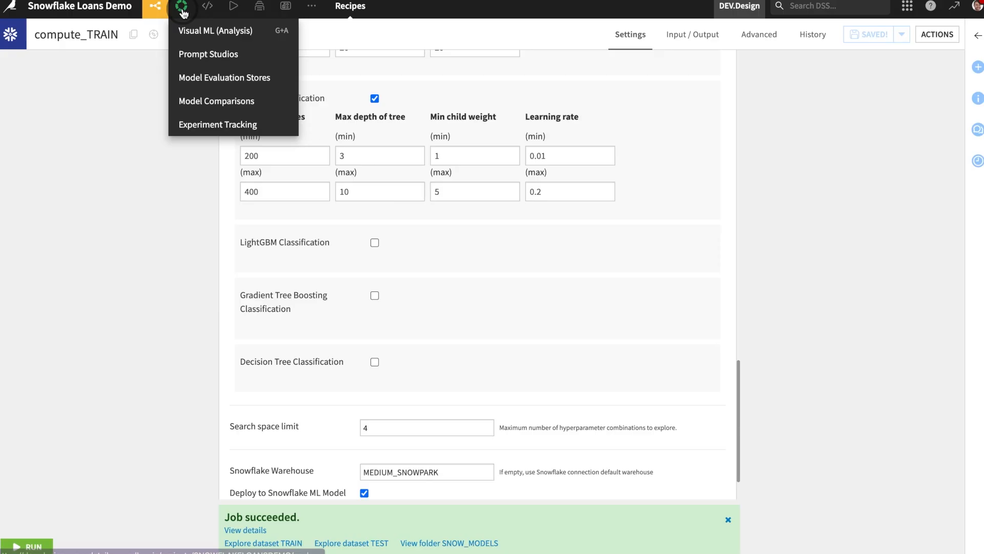
click(217, 122)
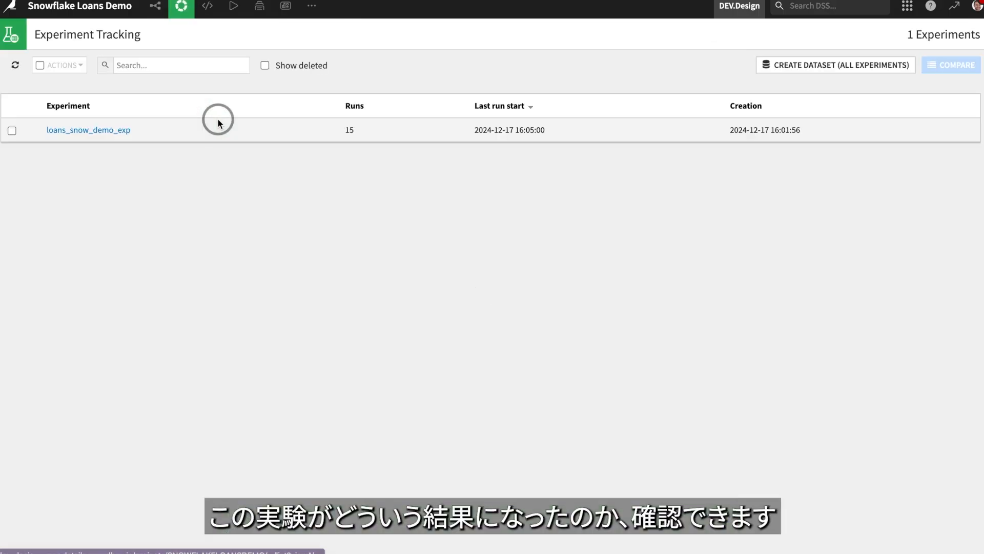
click(104, 132)
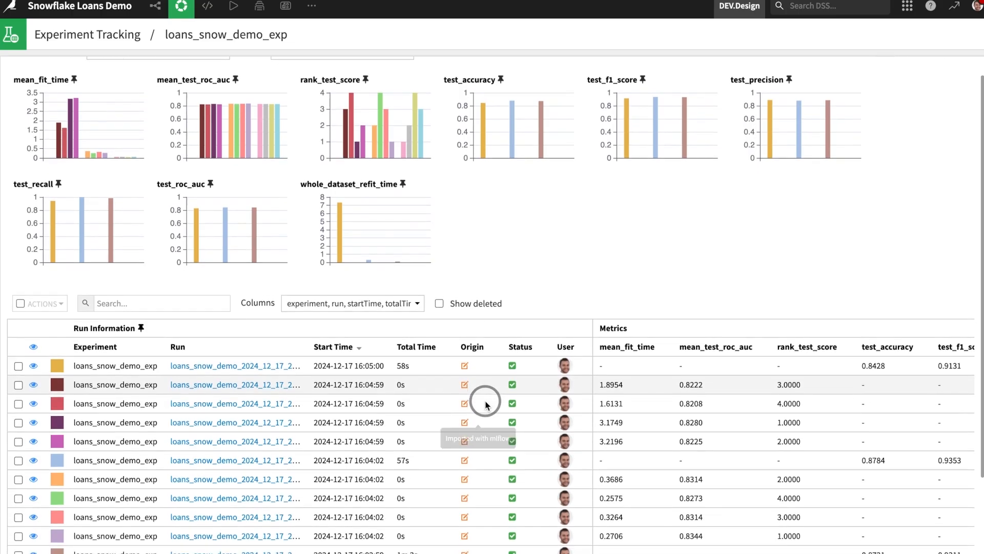
- Examine every run's metrics, algorithm and selected hyperparameters in the experiment's runs table
scroll(485, 399, down, 3)
scroll(485, 401, up, 3)
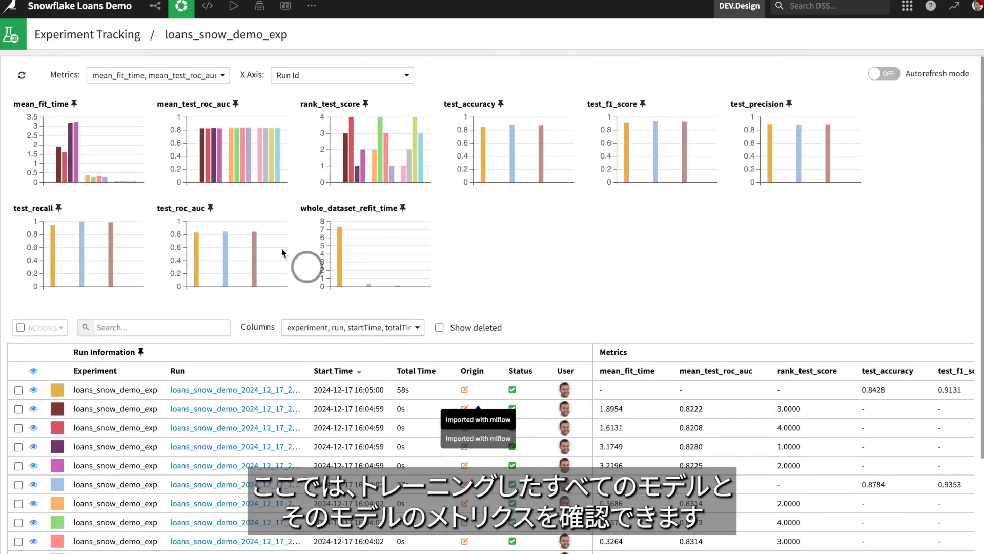
scroll(582, 460, down, 3)
scroll(582, 460, right, 10)
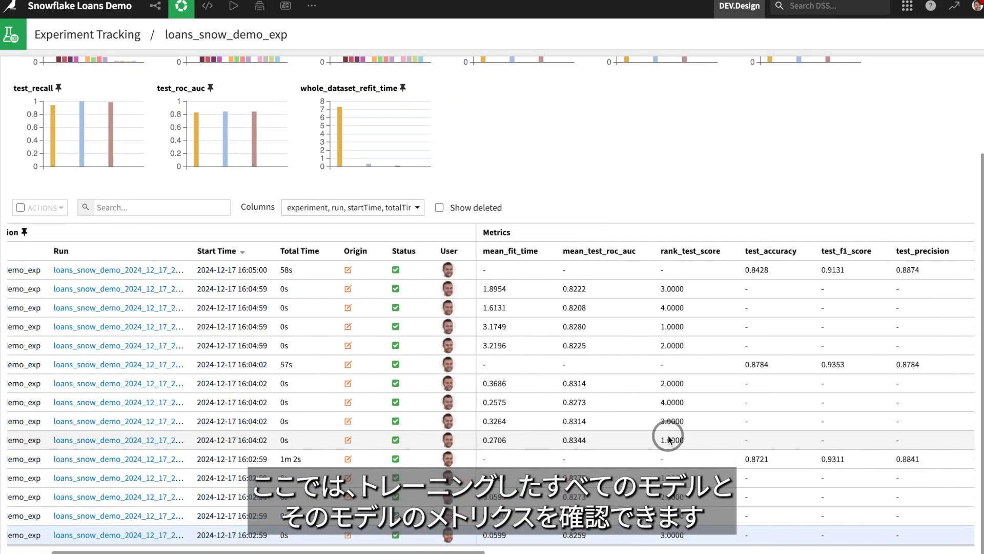
scroll(768, 440, right, 10)
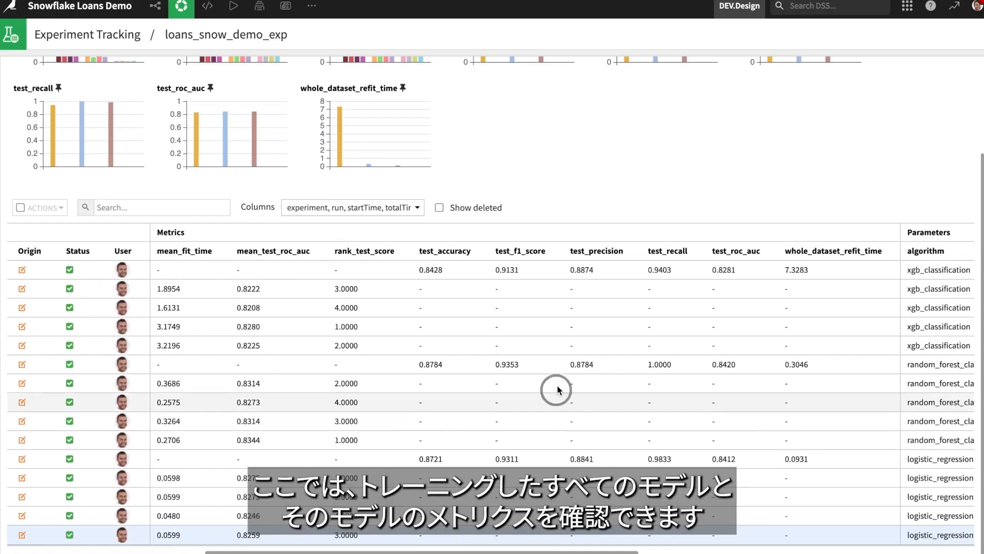
scroll(465, 463, right, 5)
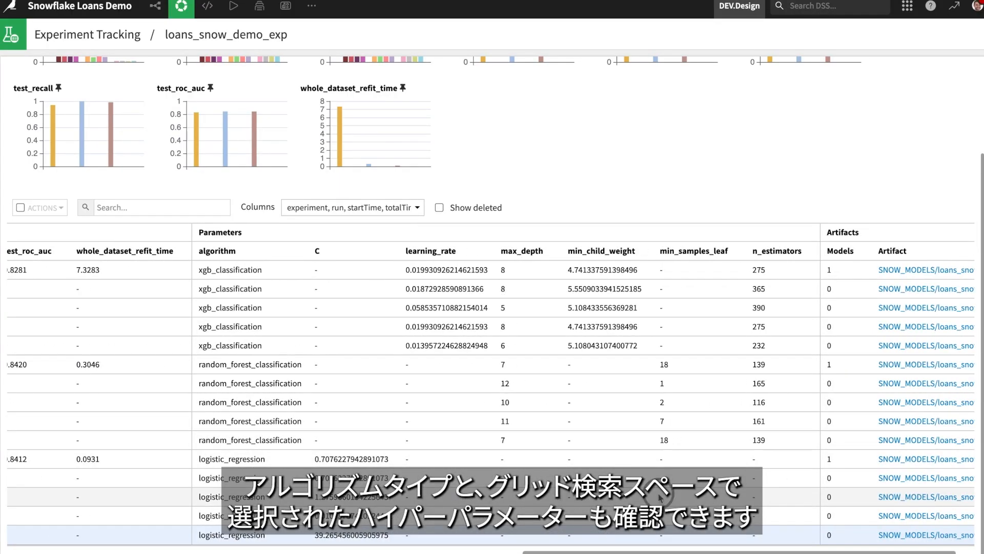
scroll(659, 496, left, 15)
scroll(600, 430, up, 3)
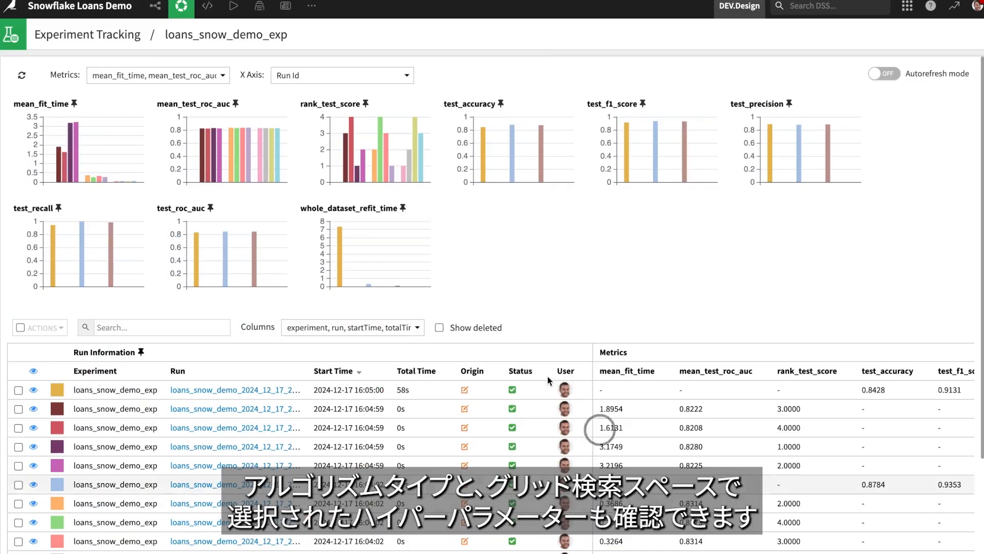
- Open the report of the active version of the loans_snow_demo model deployed in the Flow
click(155, 6)
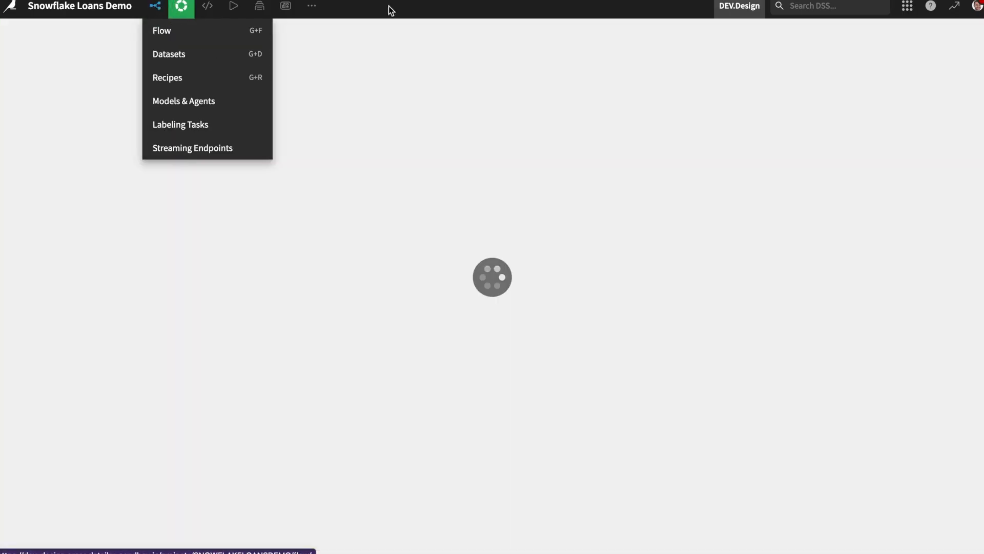
drag(632, 428, 533, 292)
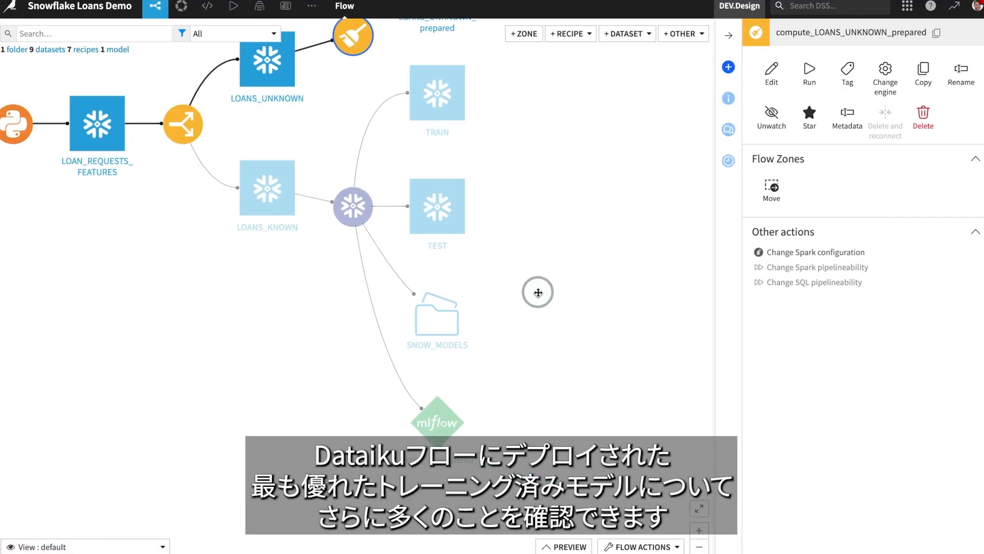
click(435, 423)
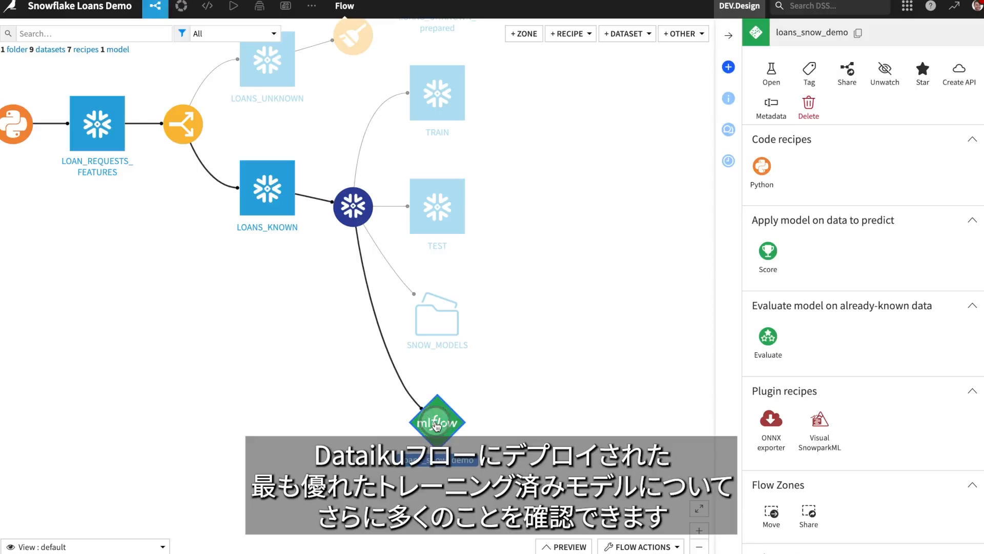
double_click(436, 424)
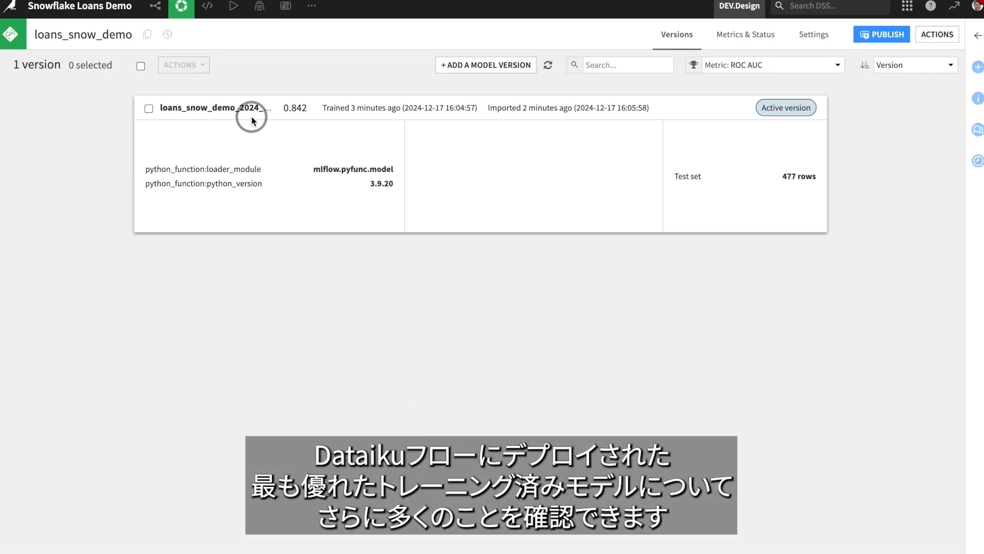
click(252, 118)
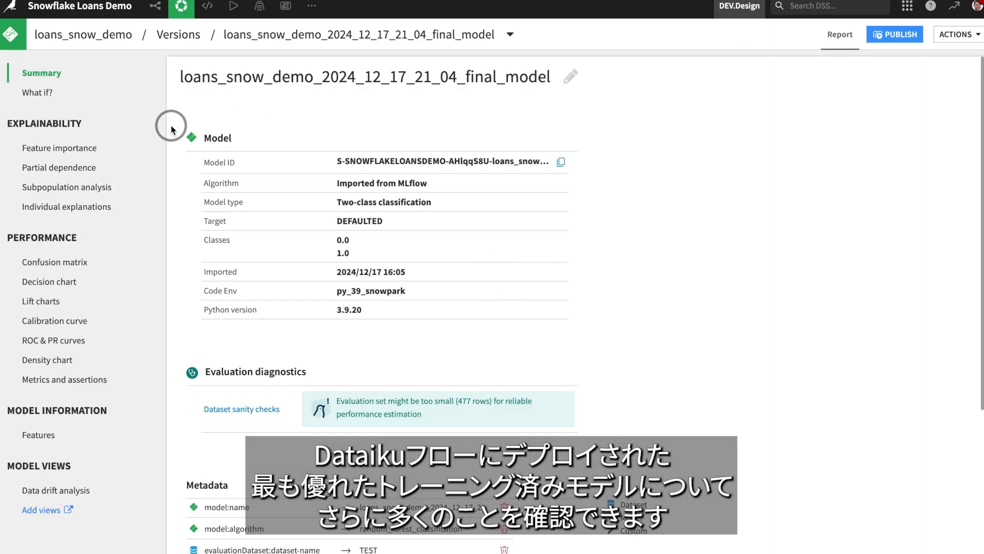
- Compute the model's Shapley feature importance and examine the absolute importance and feature effects charts
click(64, 153)
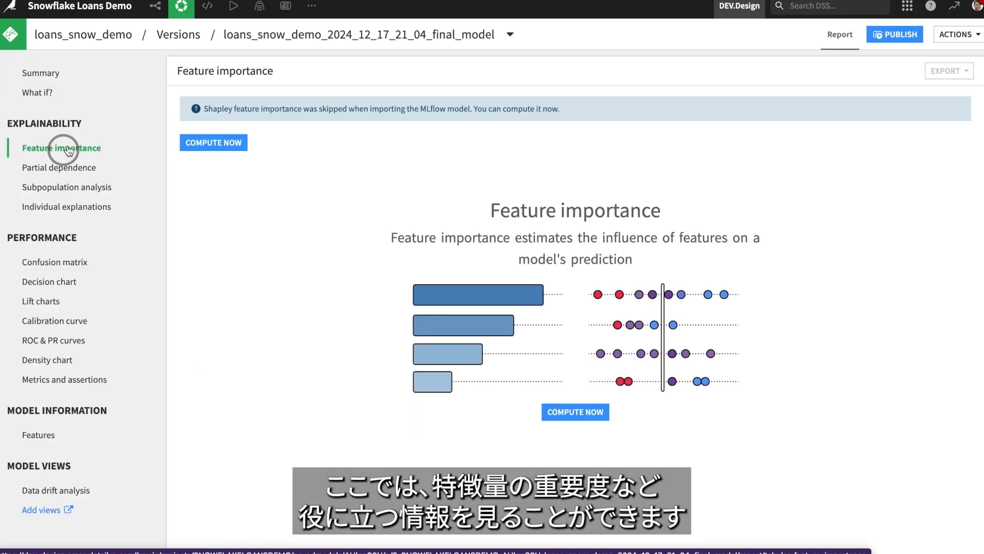
click(575, 410)
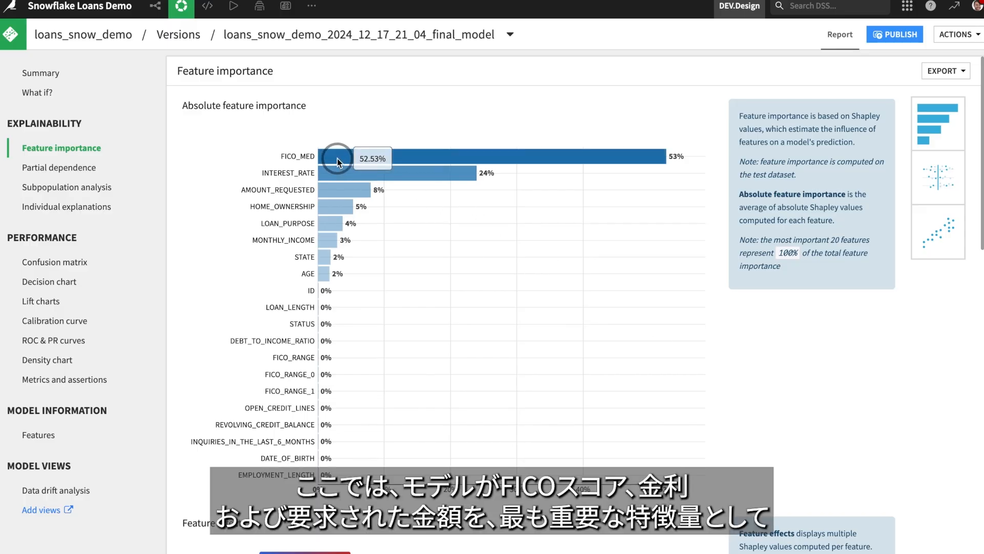
mouse_move(342, 179)
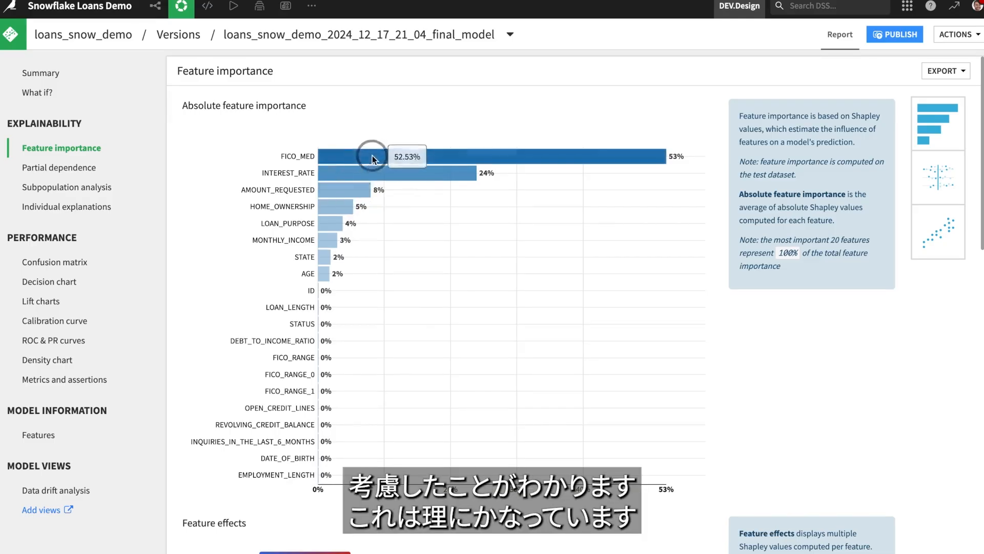
scroll(444, 341, down, 3)
scroll(443, 338, down, 5)
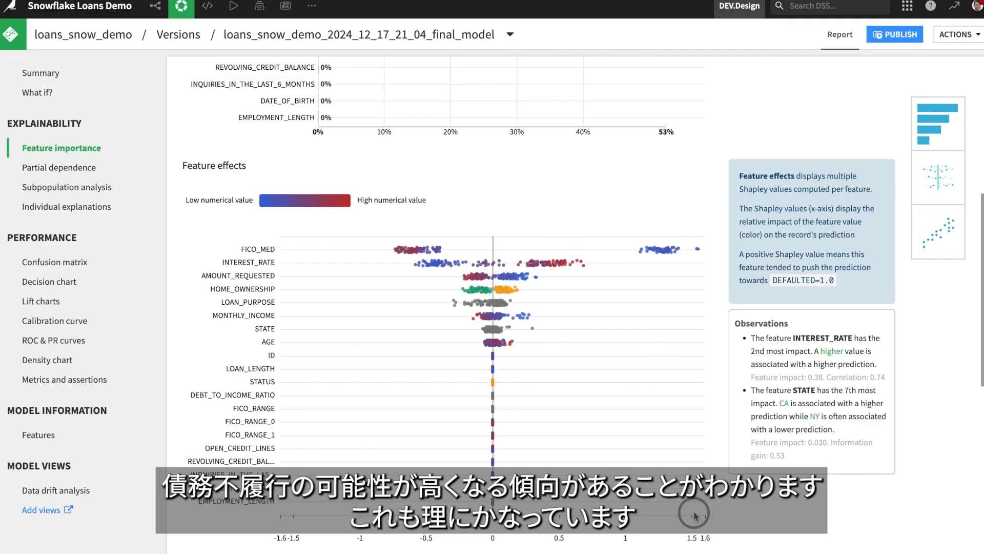
scroll(672, 528, down, 1)
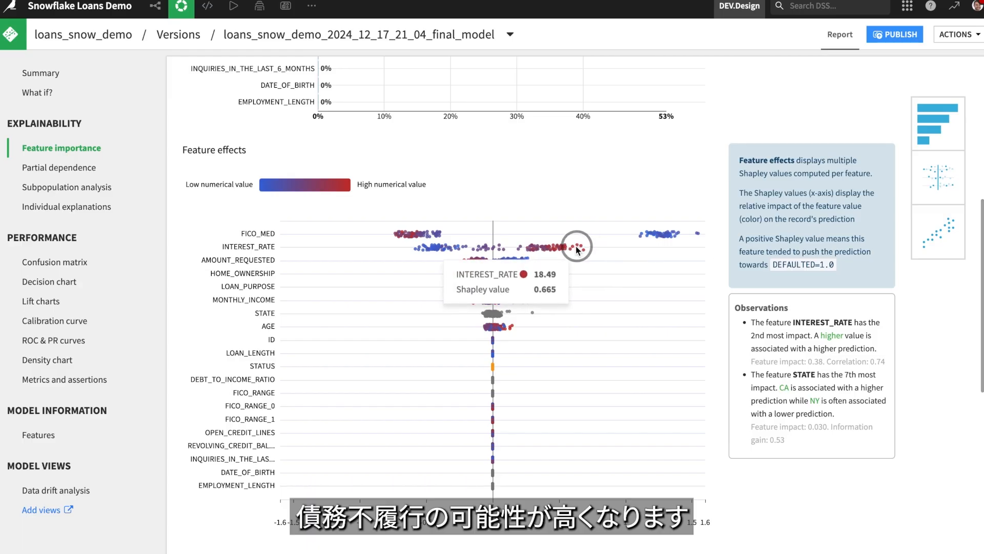
- Review the model's confusion matrix and set the classification threshold to 0.250
click(64, 266)
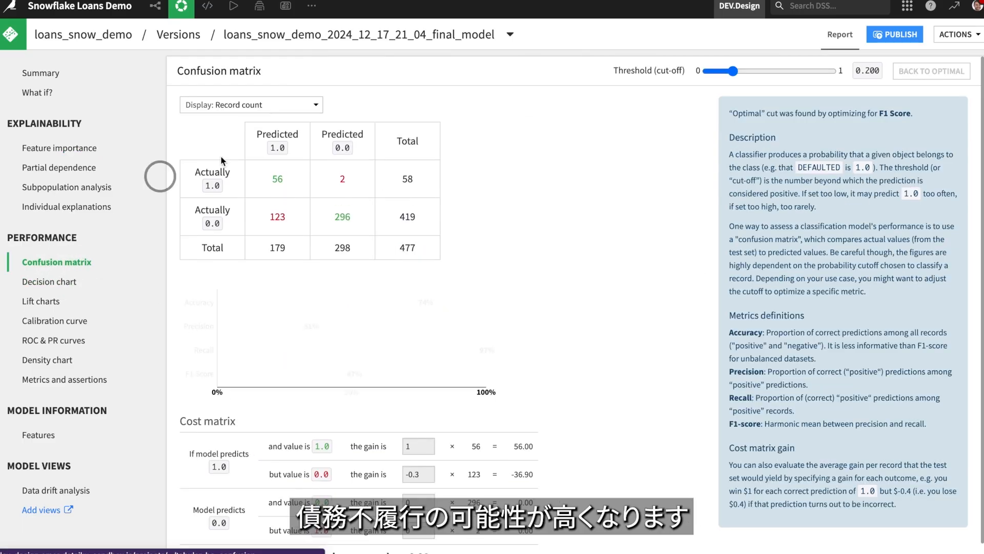
click(353, 229)
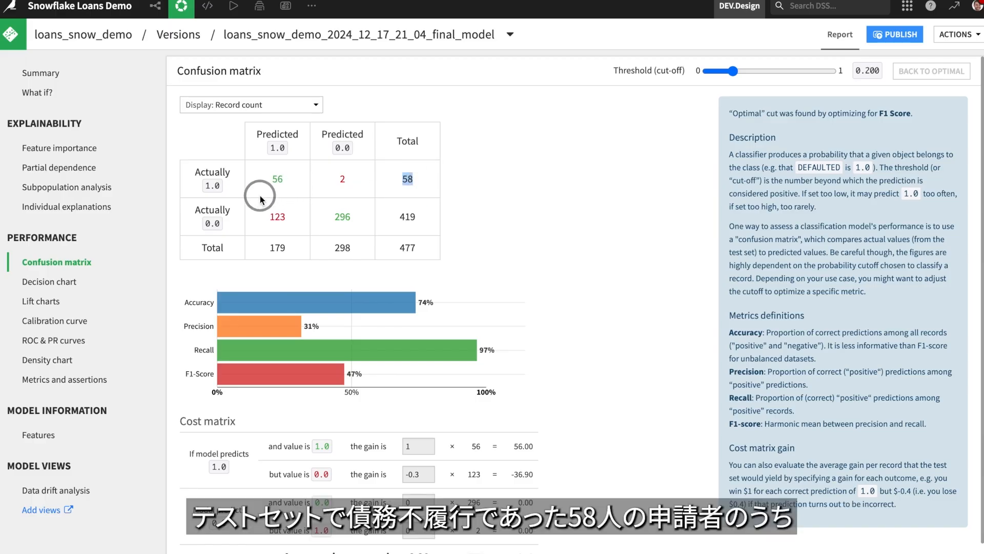
click(272, 183)
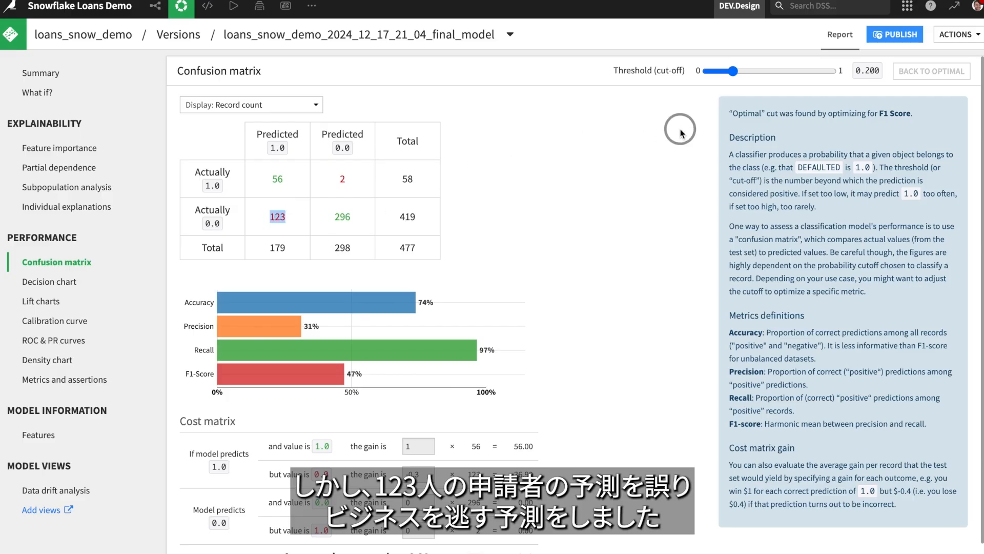
mouse_move(732, 75)
mouse_down()
mouse_move(758, 78)
mouse_move(742, 82)
mouse_up()
- Create and run a Score recipe applying loans_snow_demo to LOANS_UNKNOWN_prepared, with output LOANS_UNKNOWN_prepared_scored stored in SEDemo
click(154, 6)
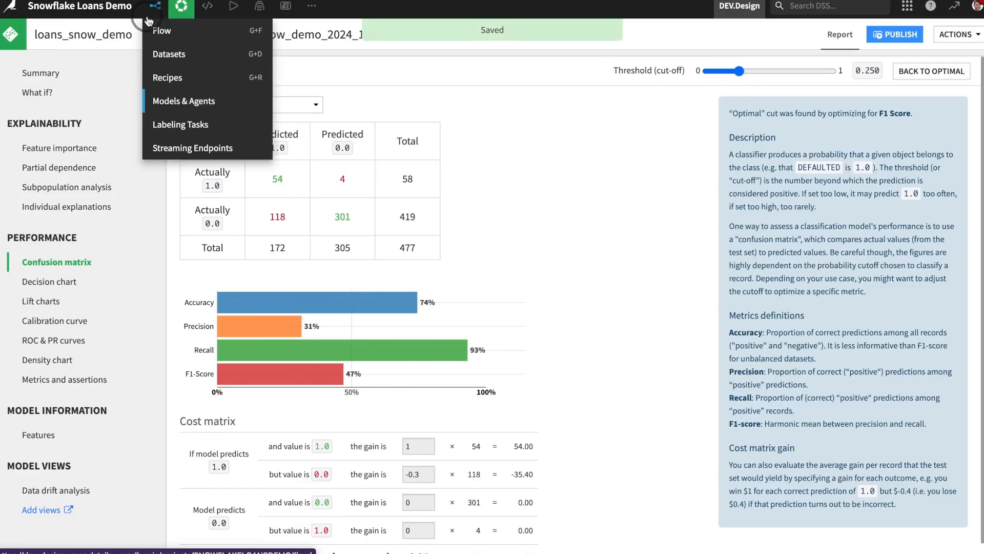
click(159, 28)
click(636, 369)
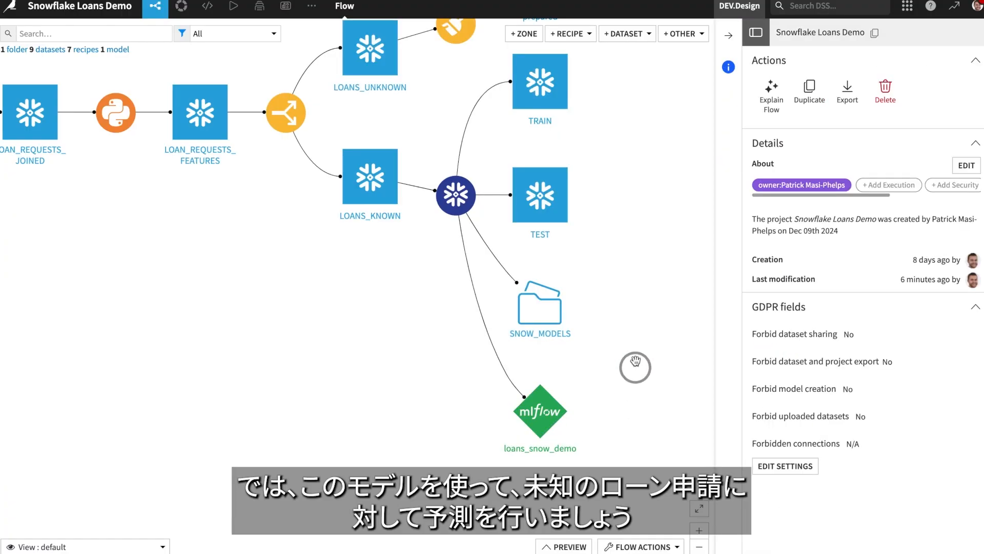
drag(635, 359, 574, 408)
scroll(571, 409, down, 1)
scroll(572, 408, down, 1)
click(515, 440)
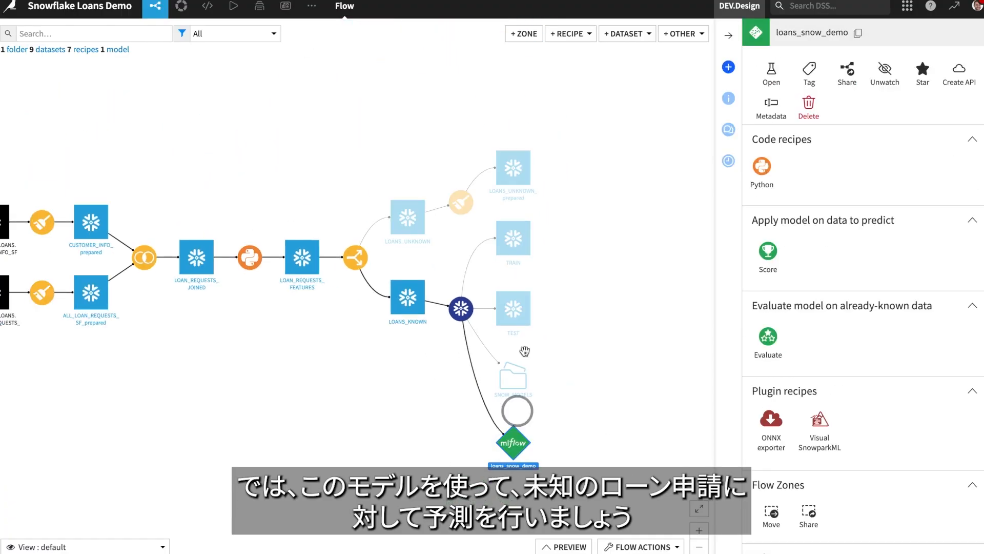
ctrl+click(515, 169)
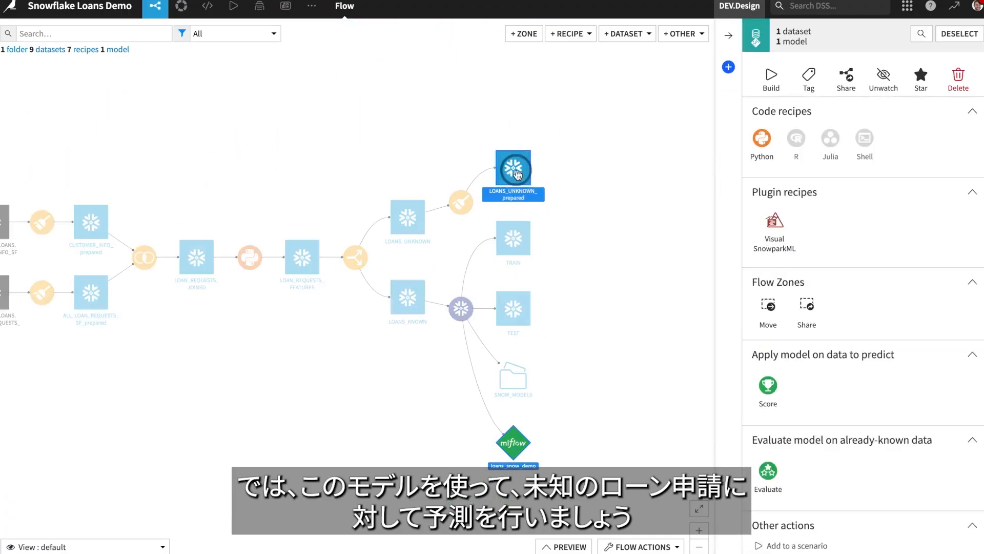
click(781, 391)
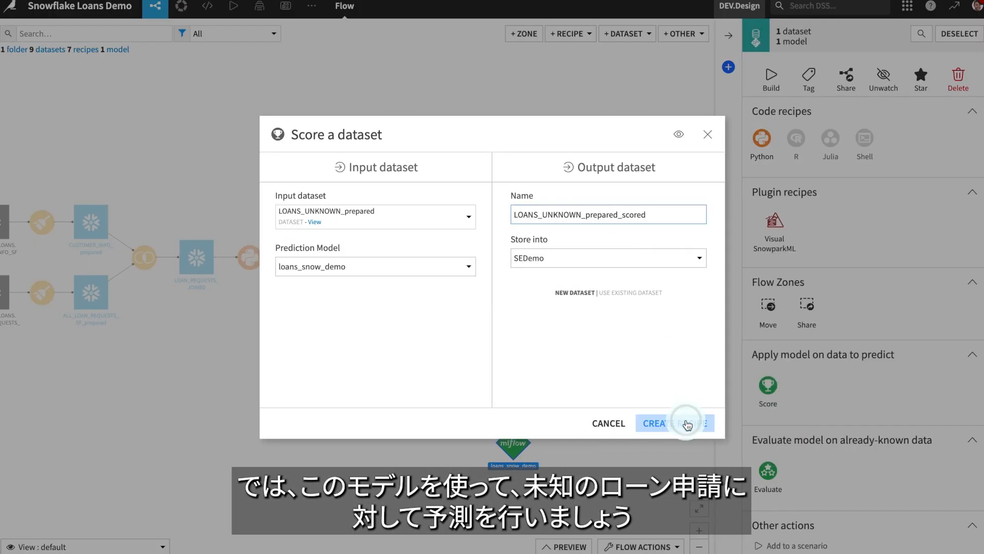
click(687, 424)
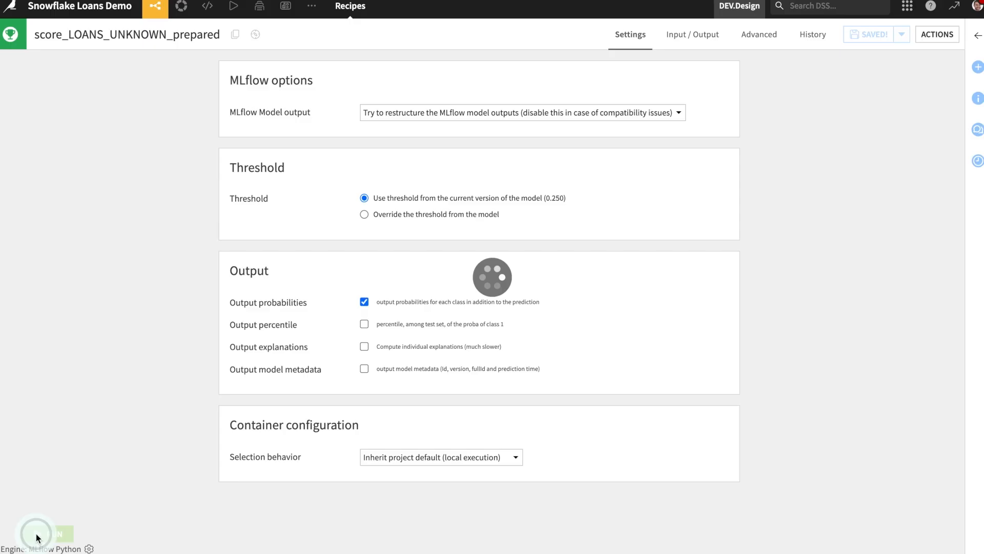
click(37, 534)
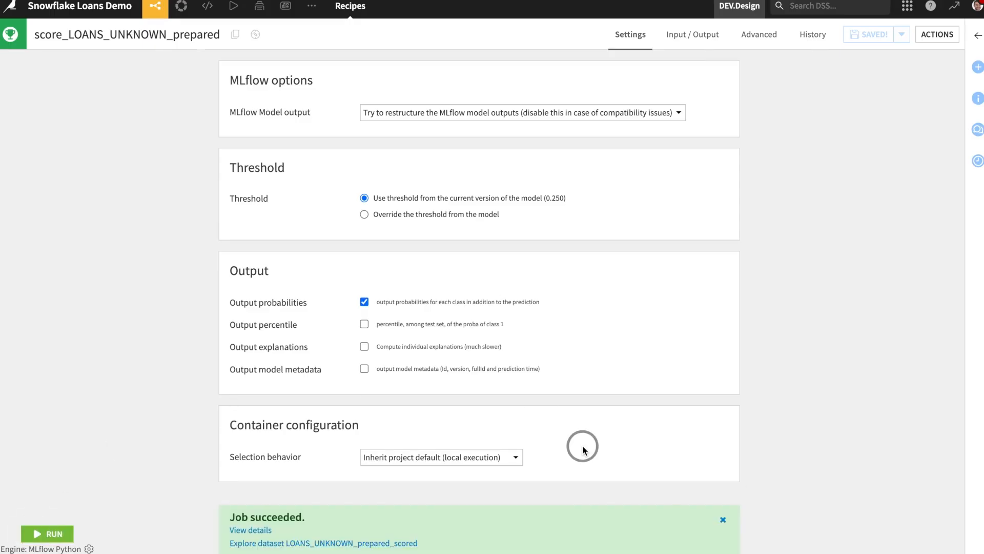
- Explore the LOANS_UNKNOWN_prepared_scored dataset from the Flow and analyze the value distribution of its prediction column
click(164, 23)
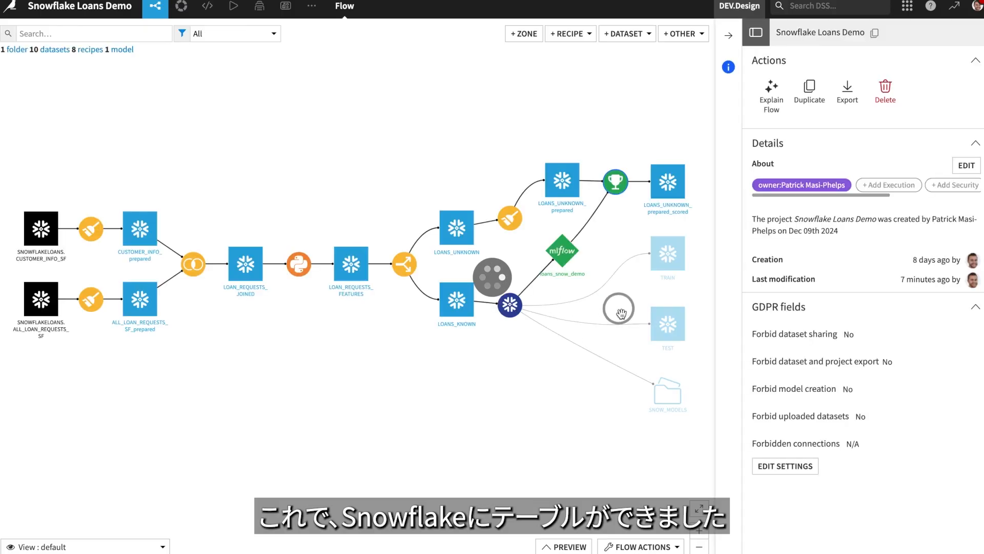
click(510, 304)
click(669, 186)
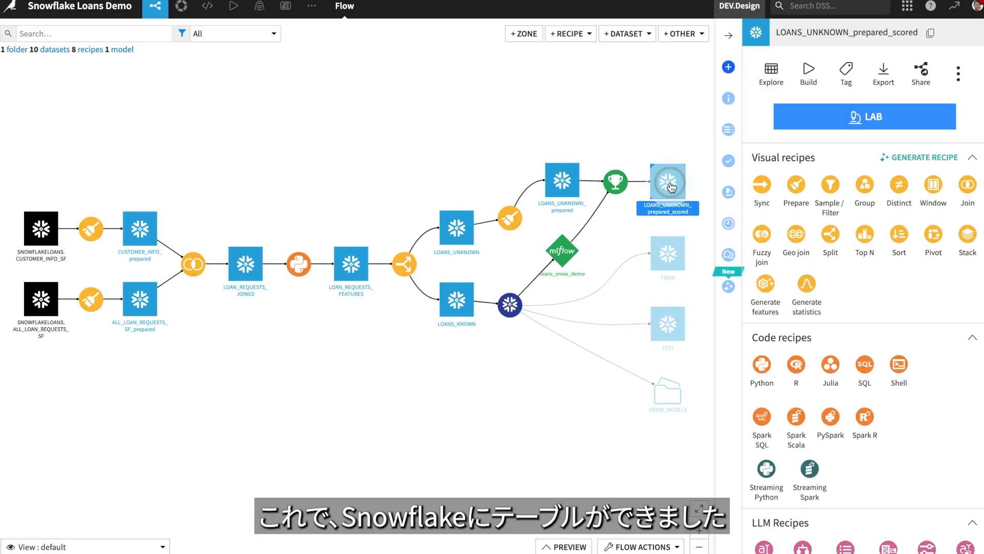
double_click(670, 186)
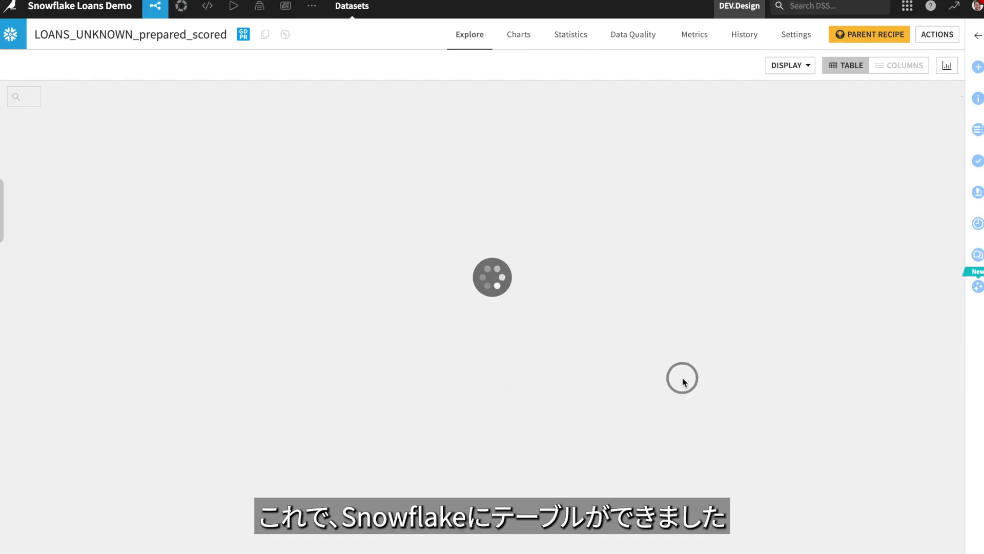
scroll(678, 381, right, 10)
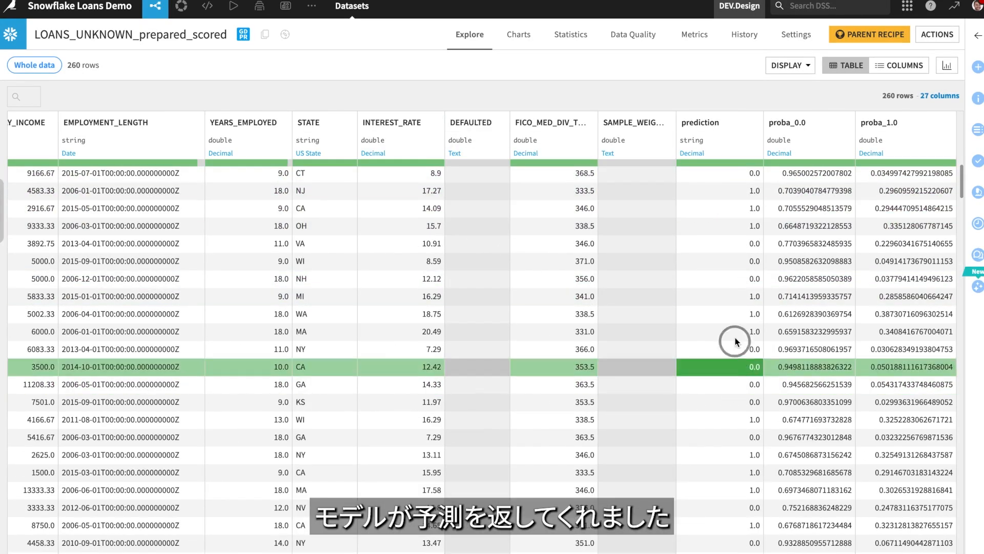
click(728, 123)
click(714, 144)
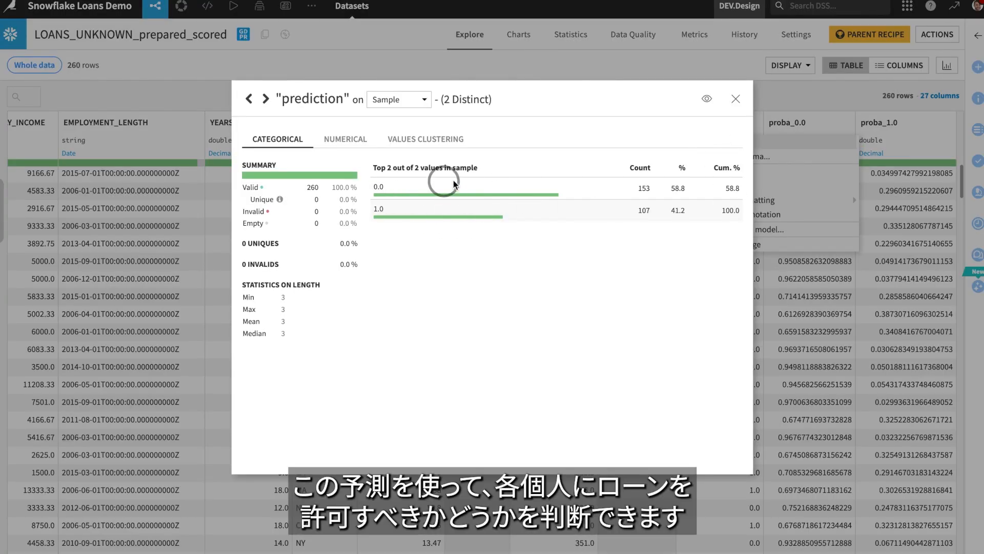
click(736, 99)
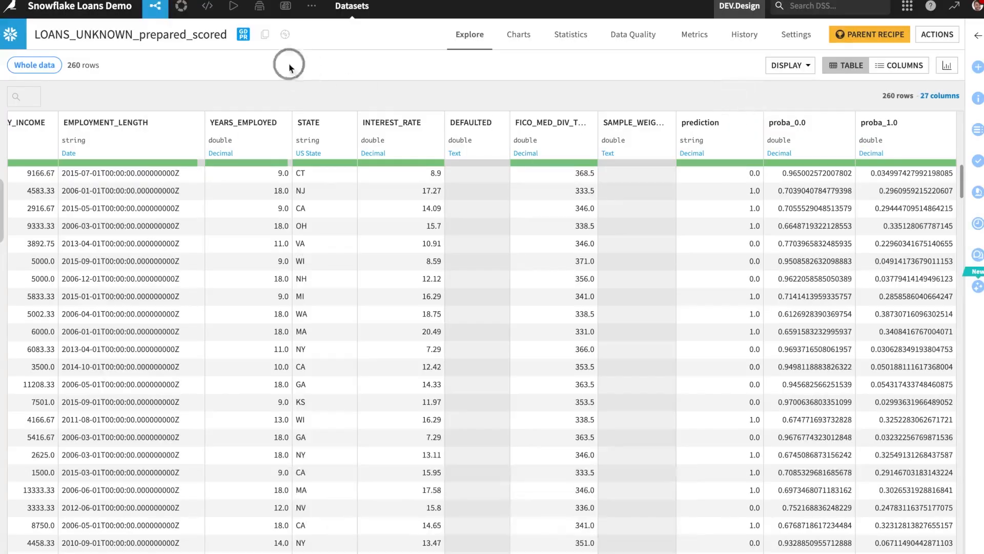
- Create a scoring API from the loans_snow_demo model in the Flow, with service ID test-api and endpoint ID predict-default
click(155, 12)
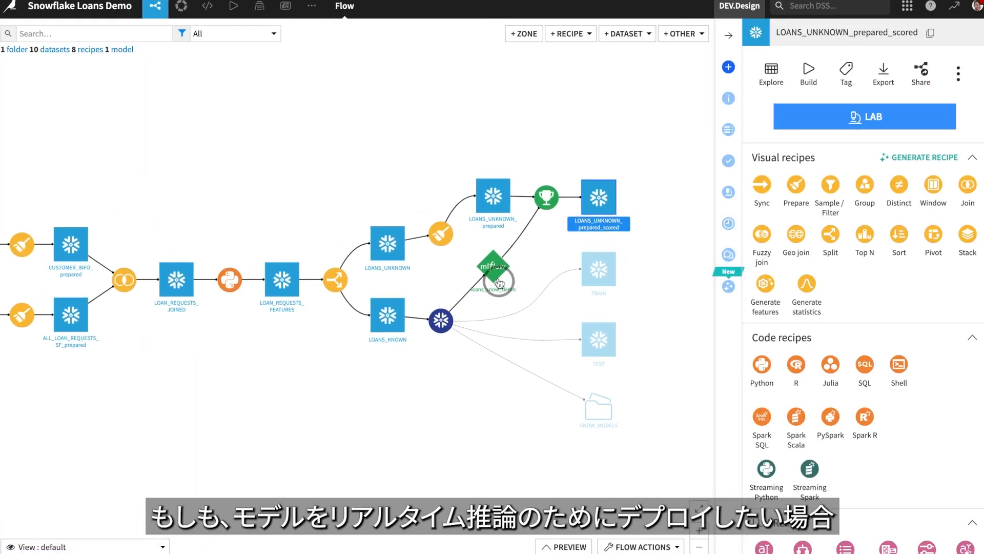
click(497, 281)
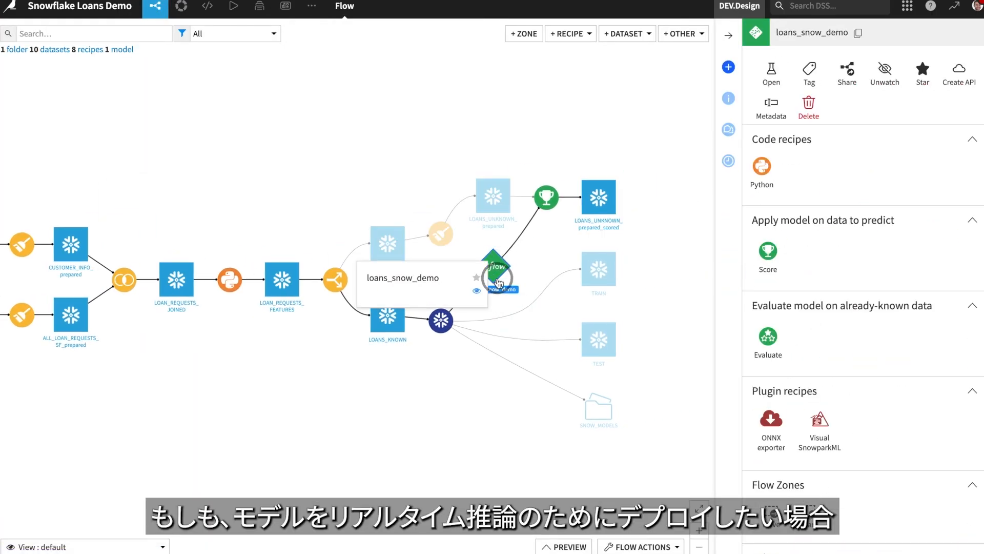
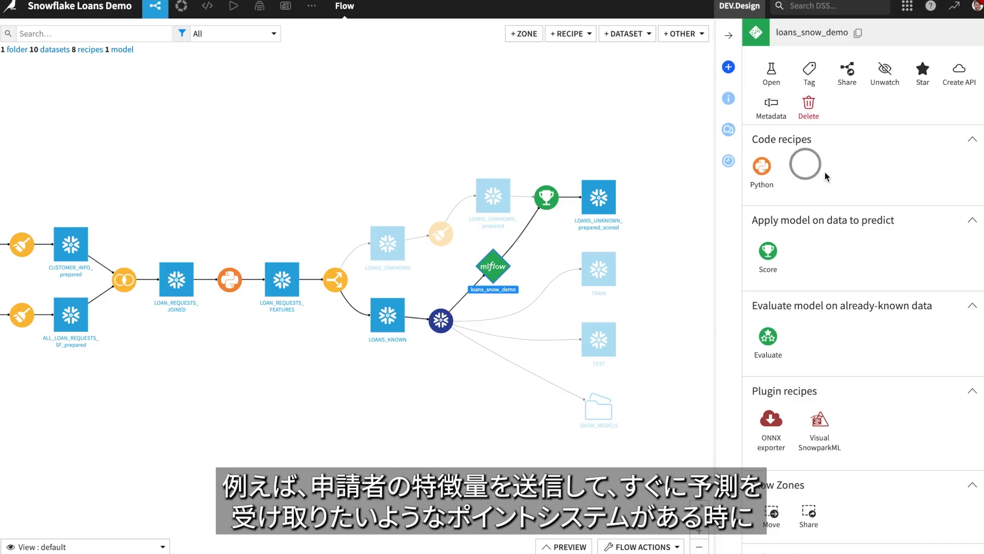
click(959, 74)
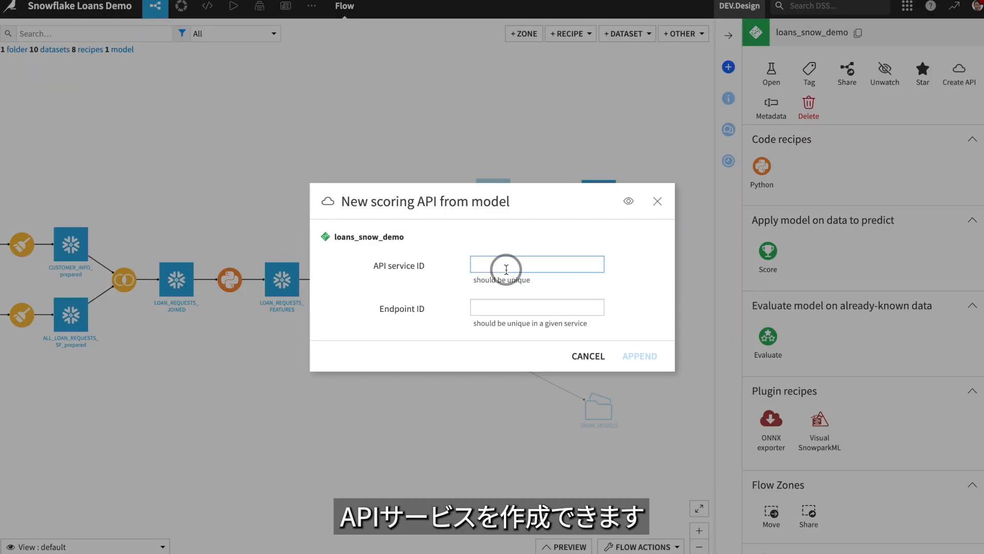
text(test-api)
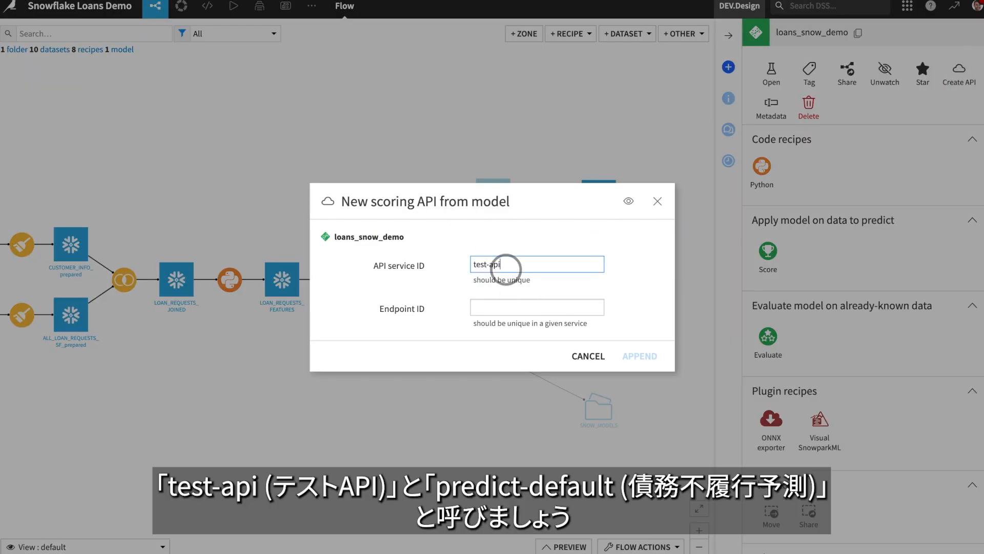
click(518, 306)
text(pred)
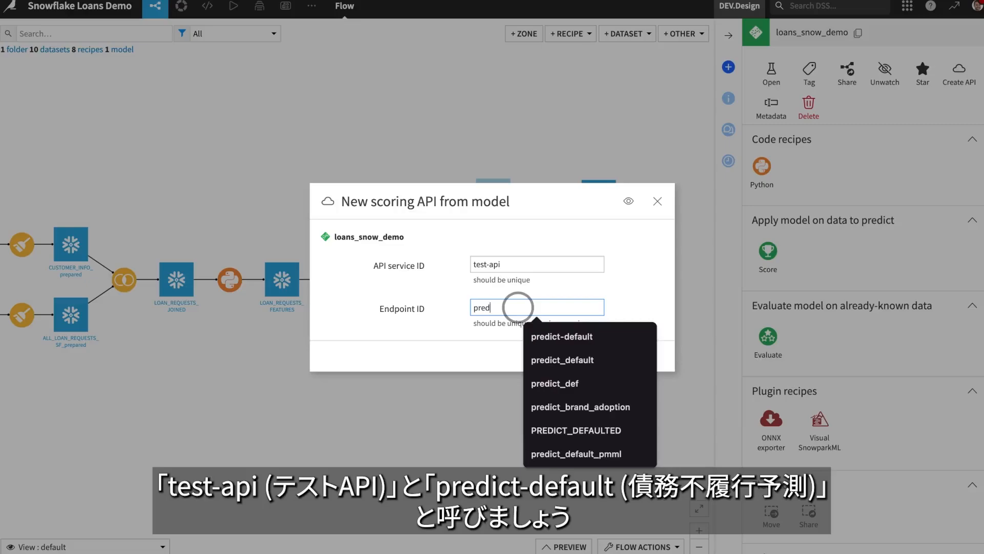
text(ict-default)
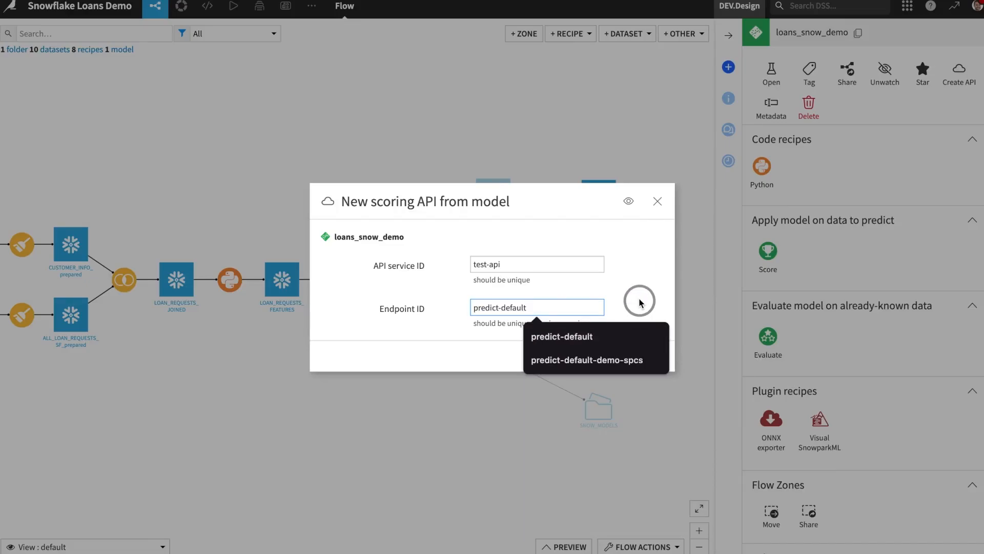
click(641, 354)
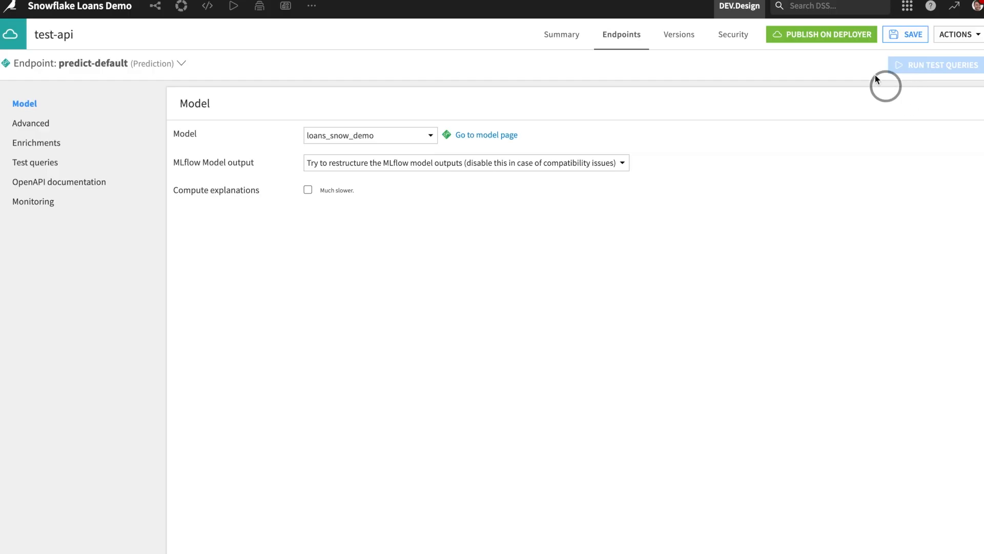
- Publish the test-api service on the Deployer and open it in the API Deployer
click(855, 34)
click(635, 400)
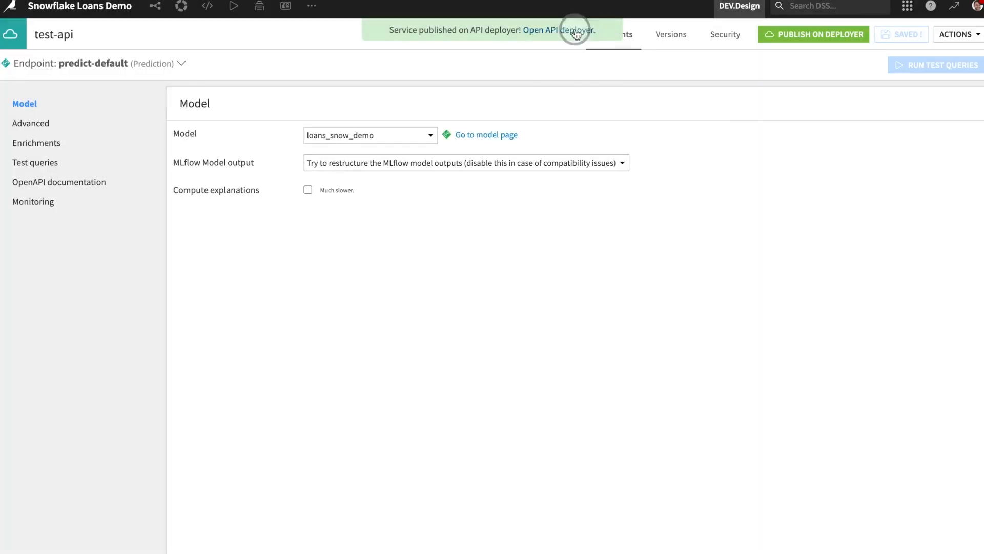
click(575, 29)
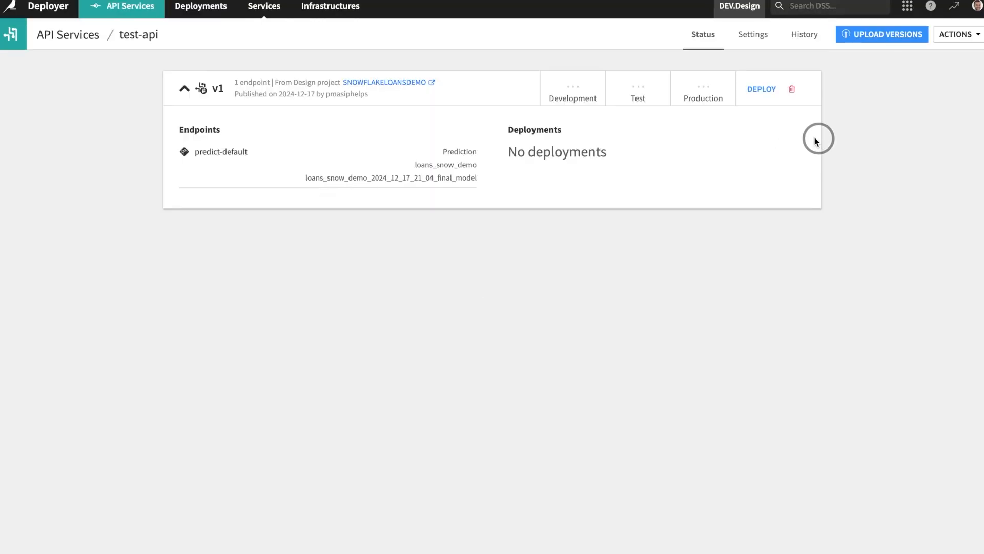
click(763, 92)
click(528, 285)
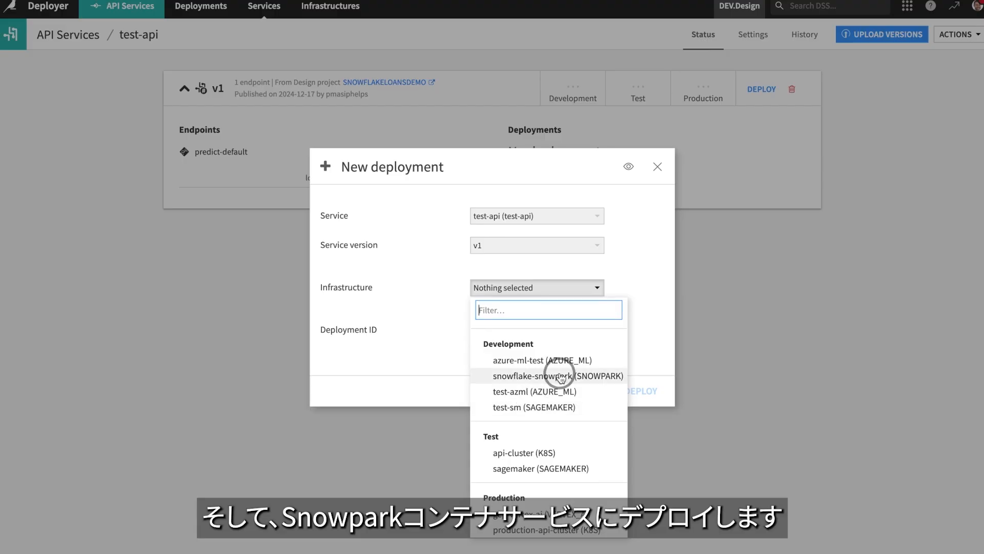
click(657, 166)
- Examine the basic parameters of the snowflake-snowpark infrastructure, including its compute pool and image registry settings
click(326, 7)
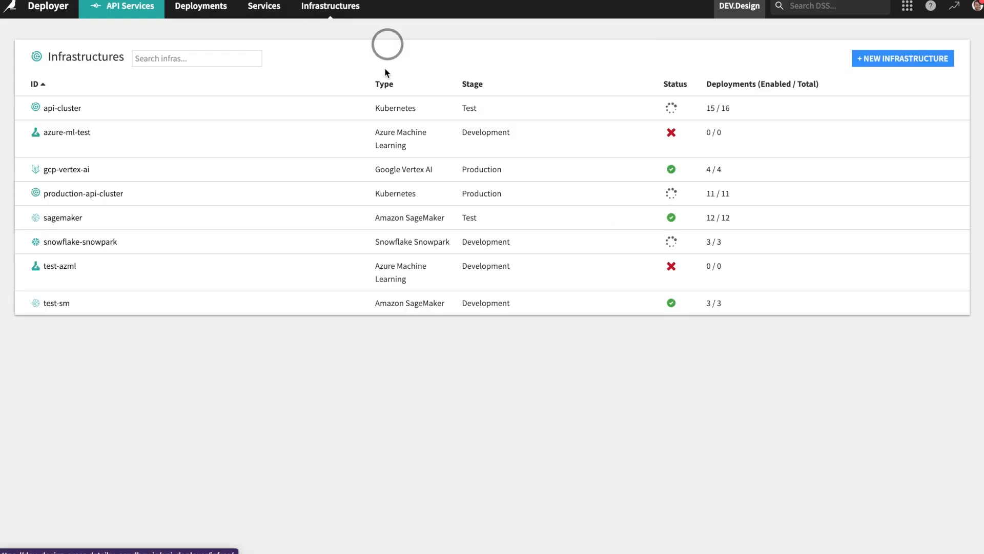
click(71, 247)
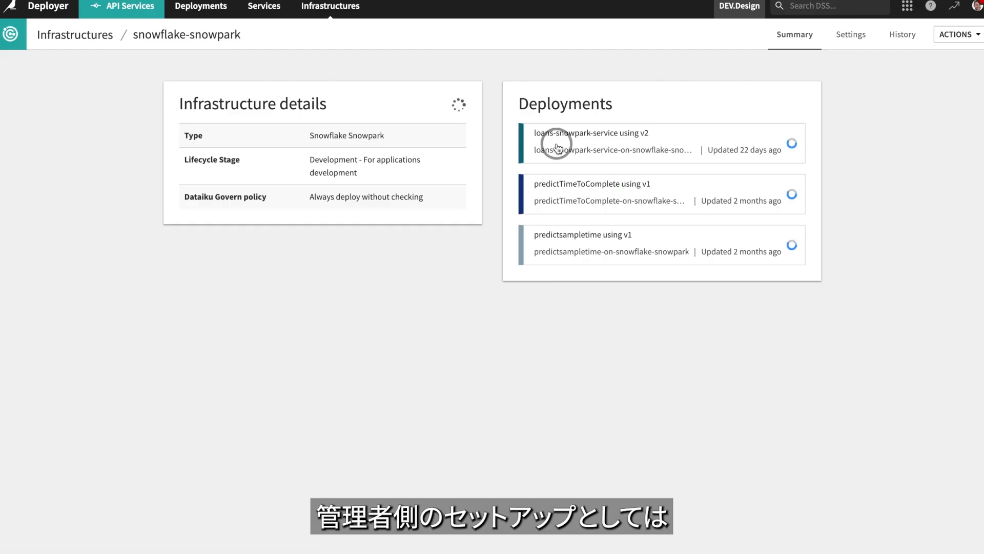
click(851, 34)
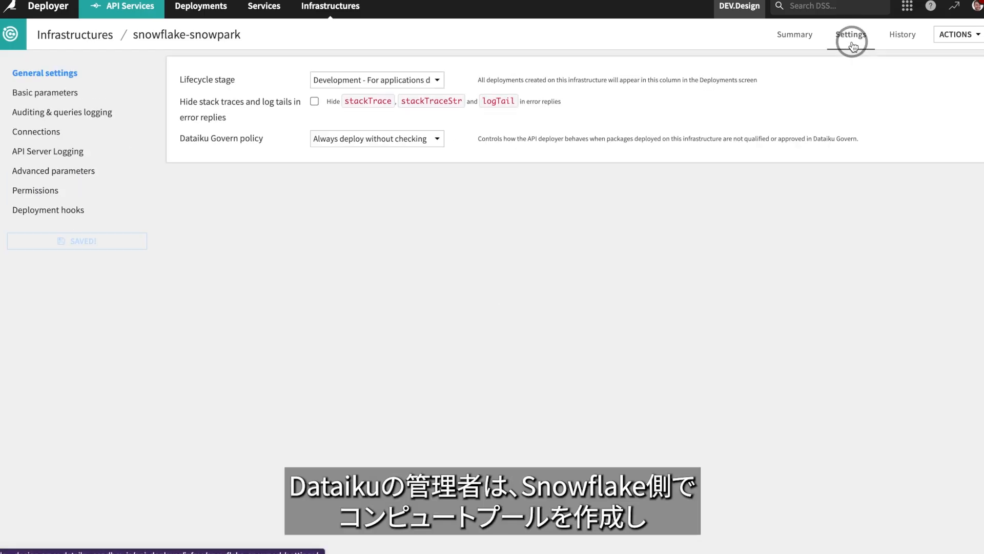
click(60, 96)
click(343, 191)
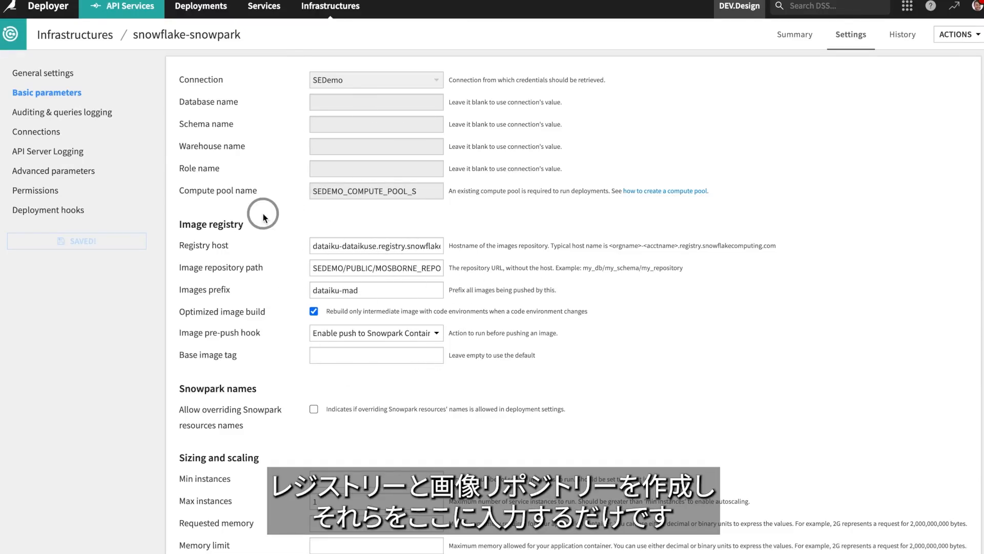
- Browse the API deployments, search them for "snow", and open the loans-snowpark-service deployment
click(205, 15)
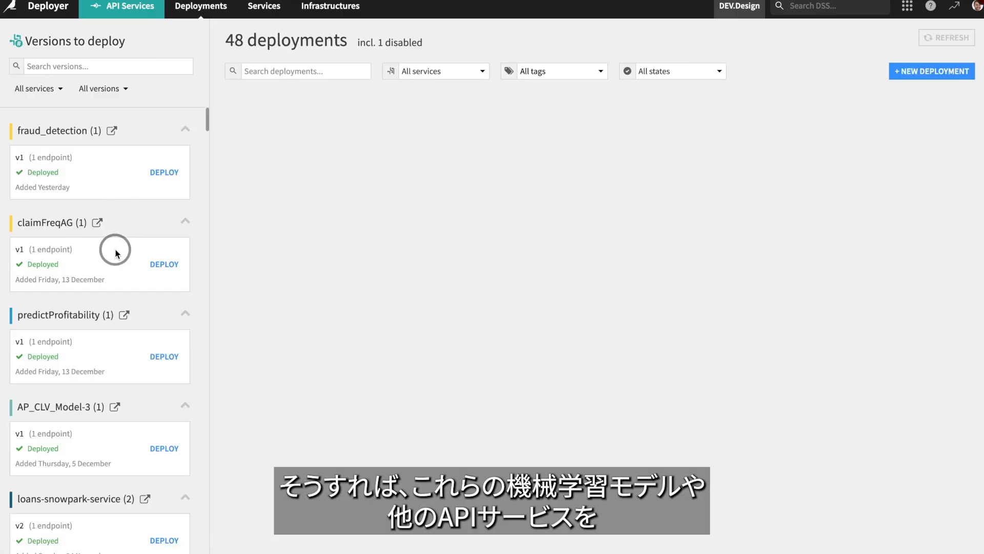
scroll(115, 251, down, 15)
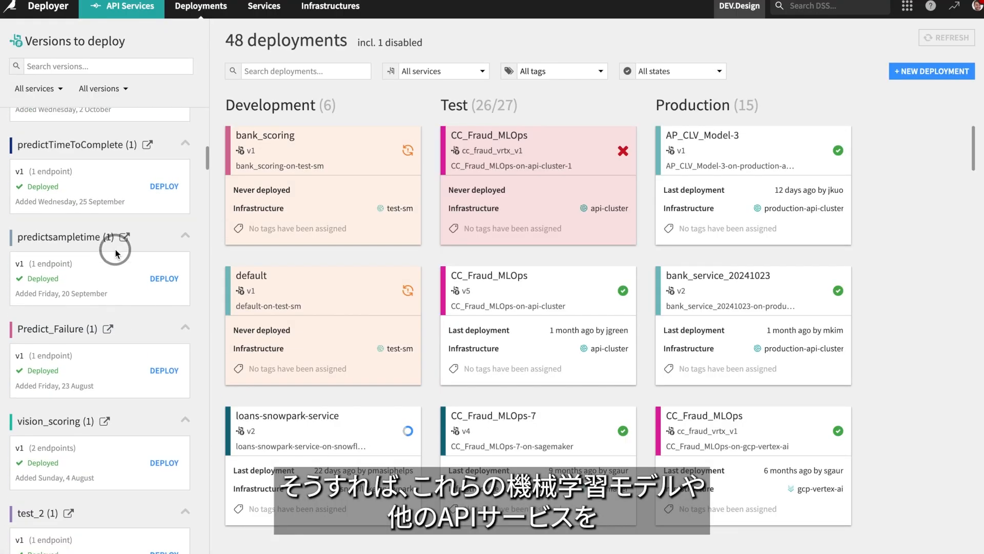
scroll(116, 253, up, 5)
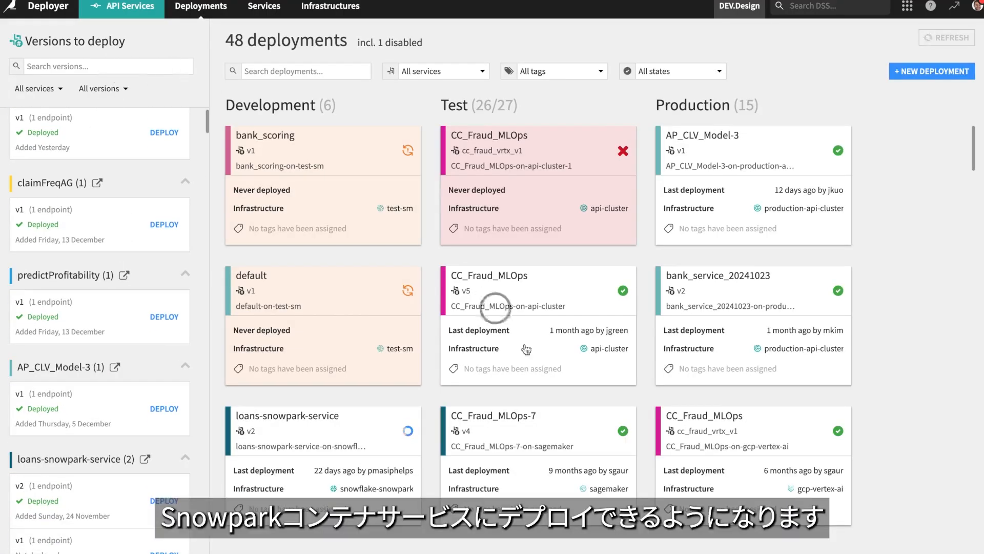
click(340, 70)
text(snow)
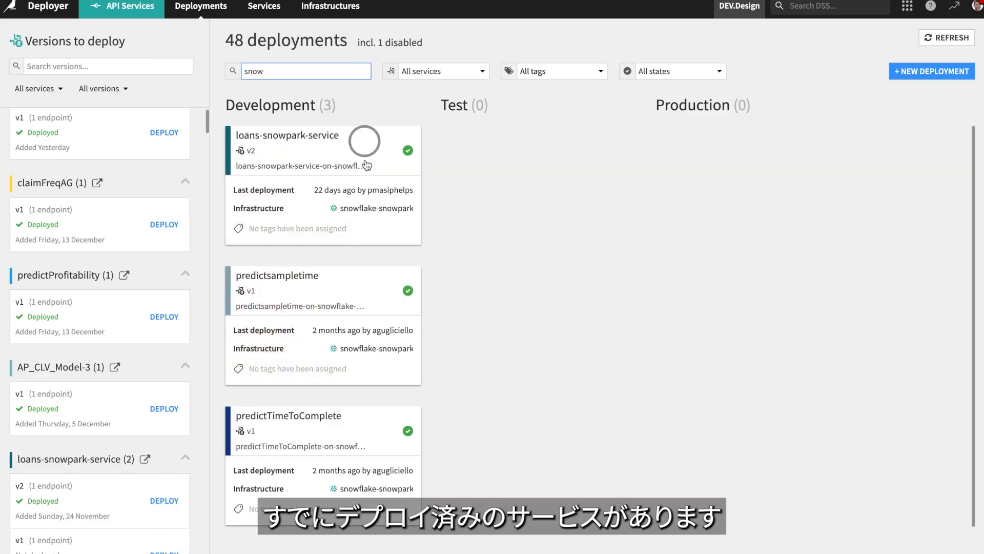
click(354, 146)
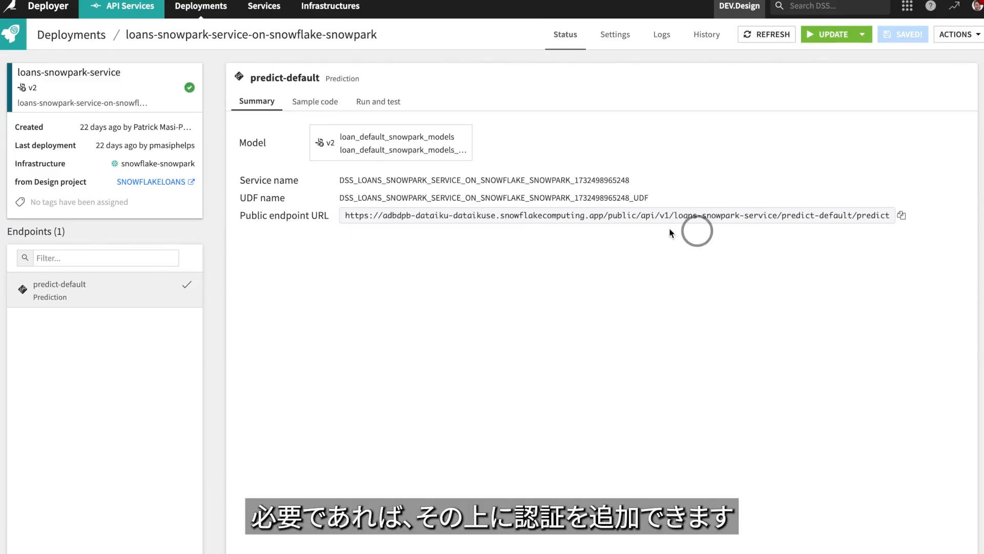
- Review the predict-default endpoint's sample code in SnowSQL and Python, examining the Python session token, authorization header and feature query
click(315, 101)
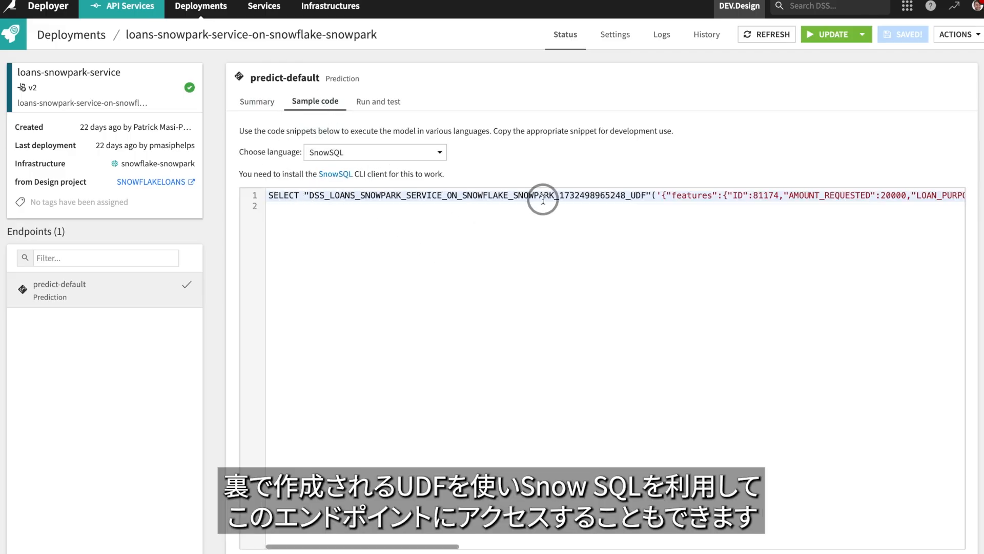
click(387, 152)
click(372, 187)
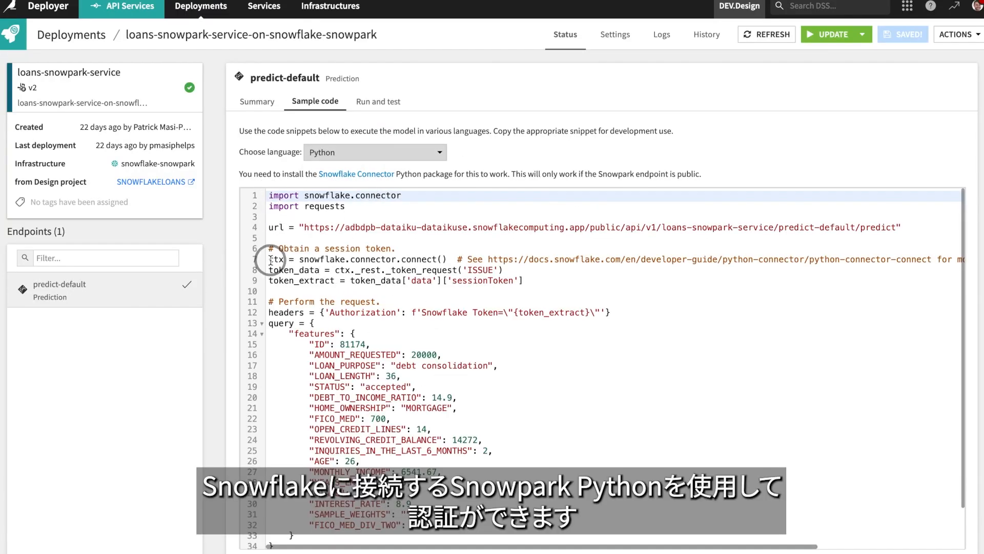
drag(270, 259, 553, 287)
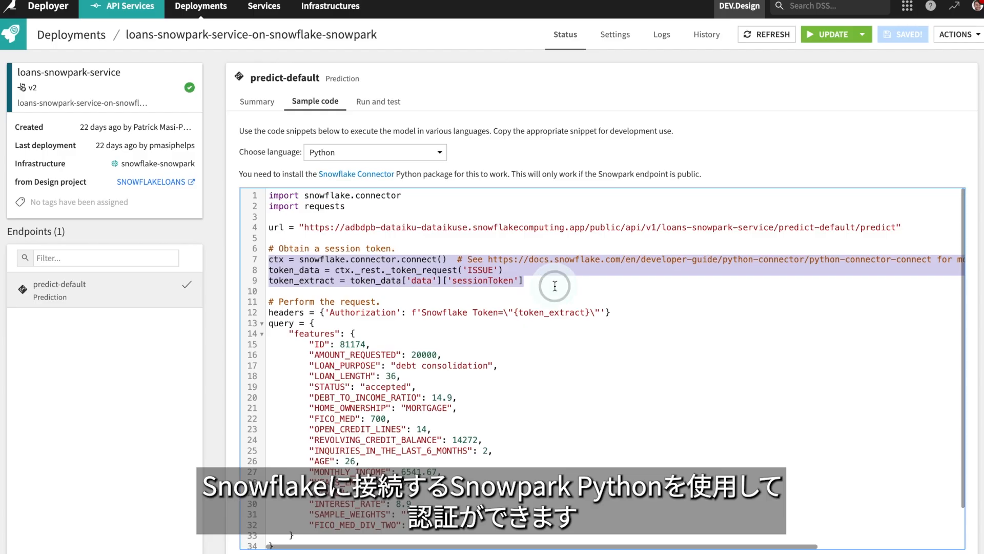
scroll(451, 292, down, 2)
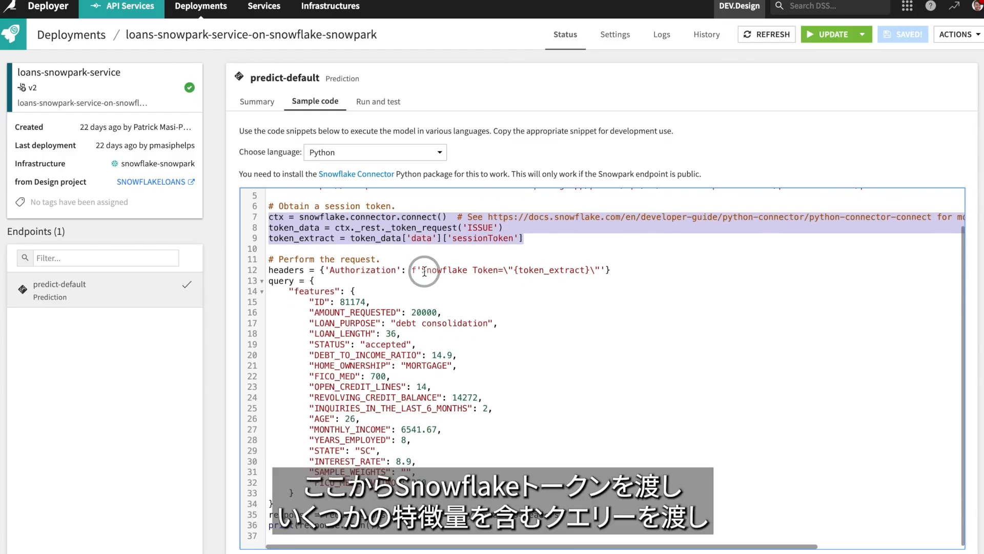
drag(423, 270, 648, 275)
drag(268, 281, 387, 505)
click(388, 526)
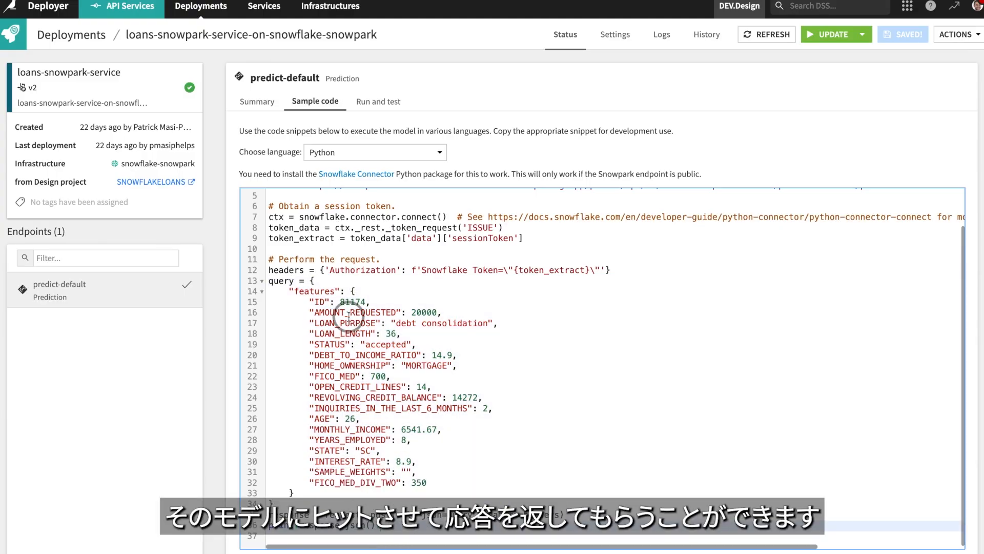
scroll(348, 316, up, 2)
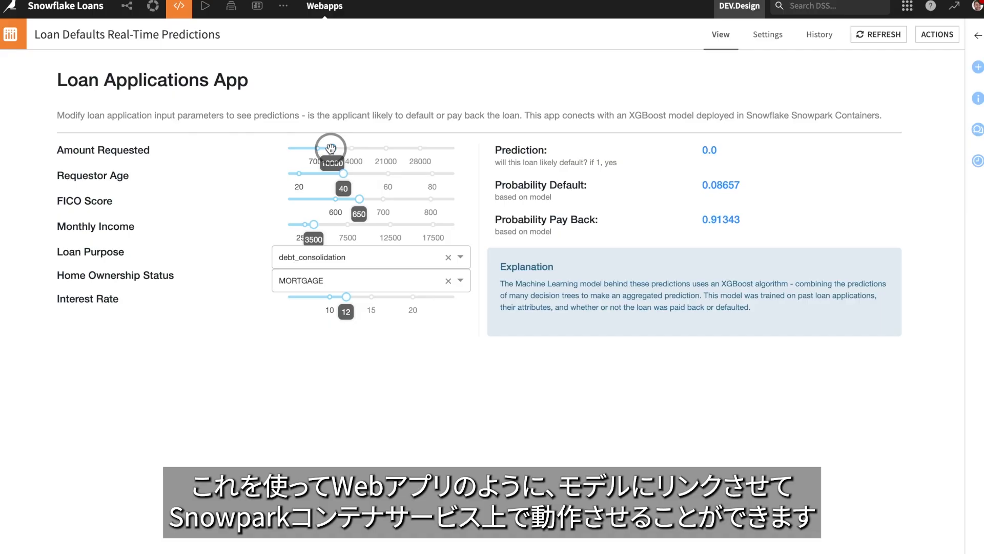
- Test the Loan Applications App with Amount Requested 25000 and Requestor Age 20 and 84, finishing with an amount of 18000
drag(331, 148, 404, 148)
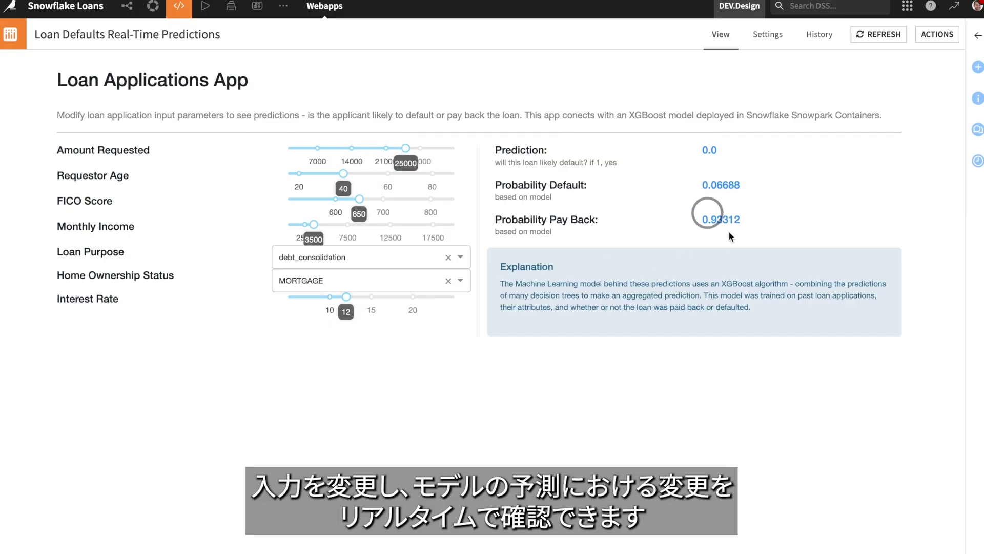
drag(342, 174, 298, 177)
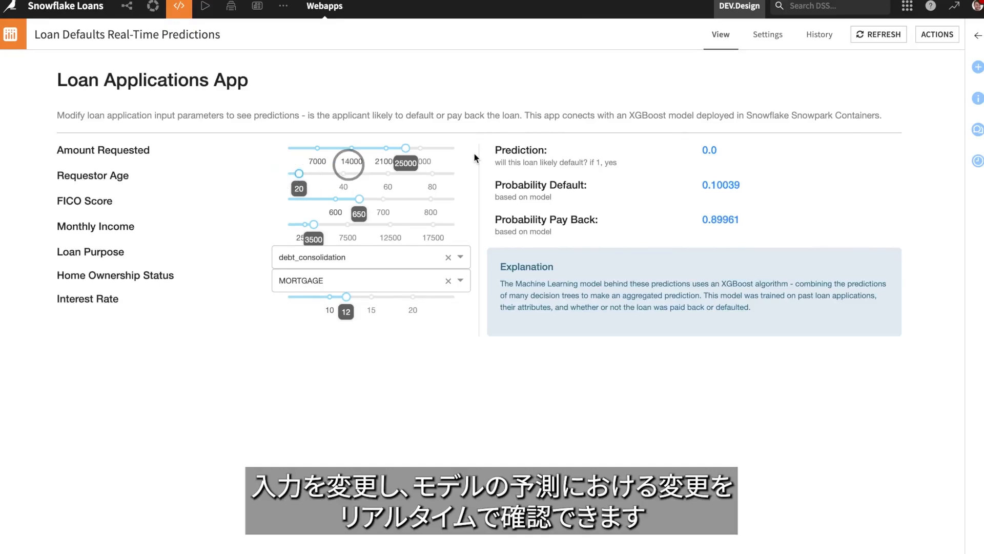
drag(298, 172, 443, 173)
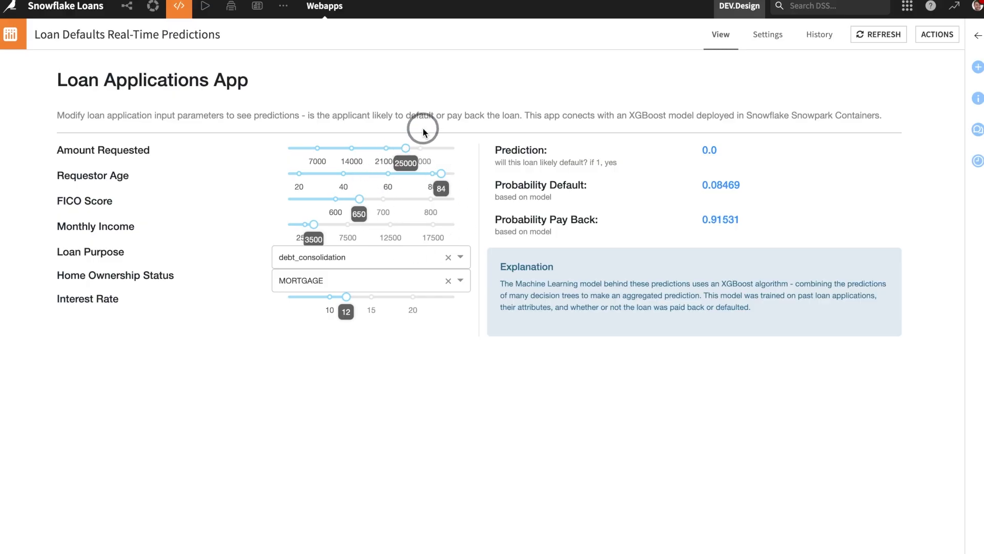
drag(404, 150, 372, 148)
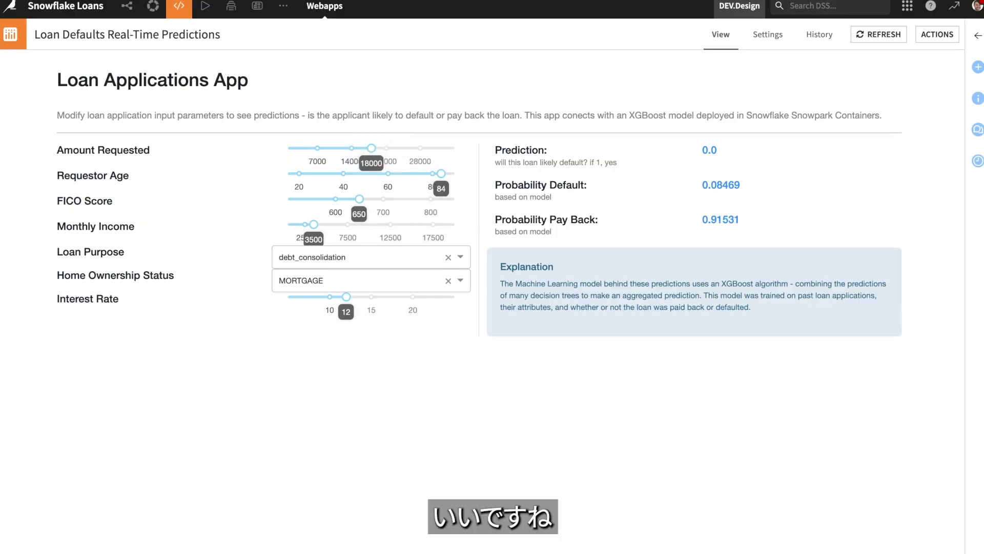
- Create a Sample/Filter recipe on LOANS_UNKNOWN_prepared_scored in the Snowflake Loans Demo flow, with LOANS_predict_payback as the output dataset
click(319, 0)
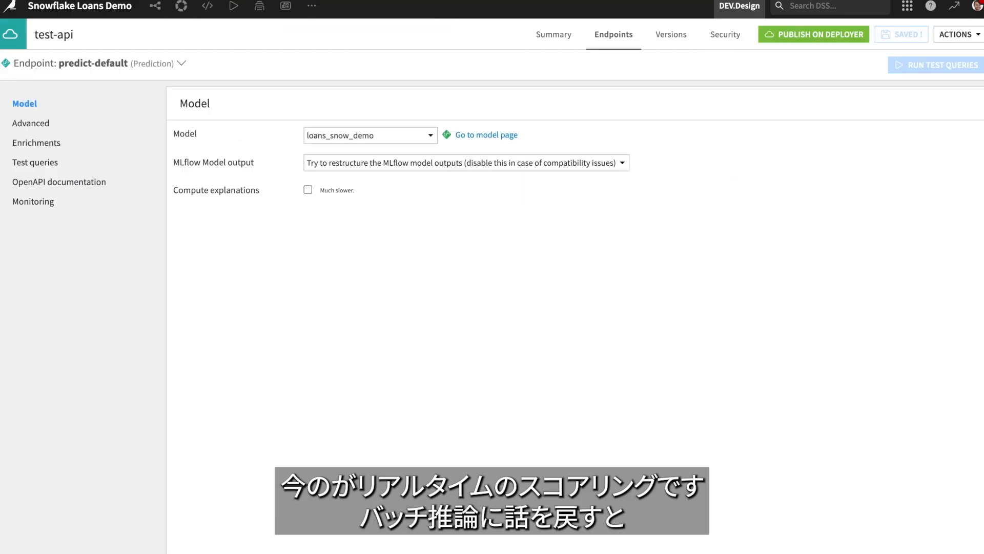
click(163, 8)
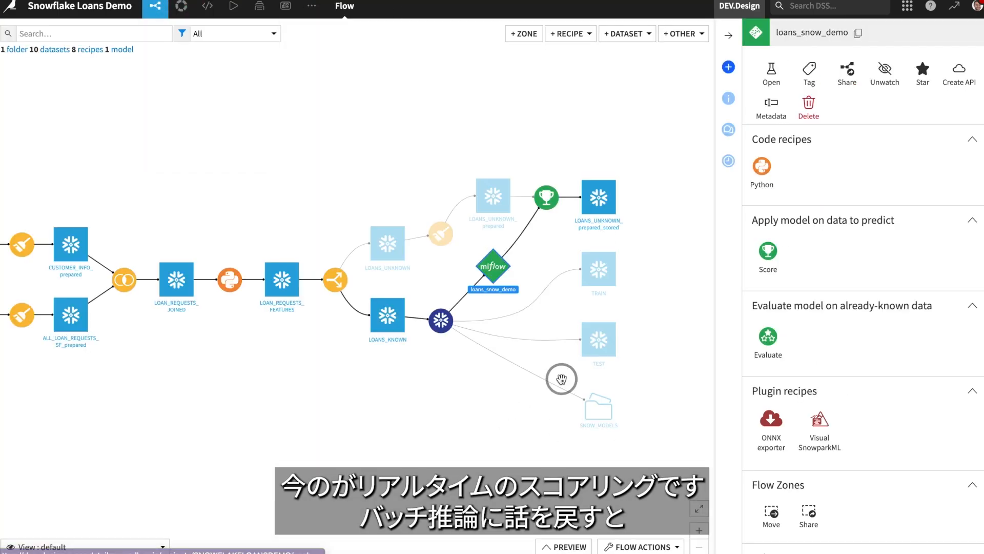
click(532, 208)
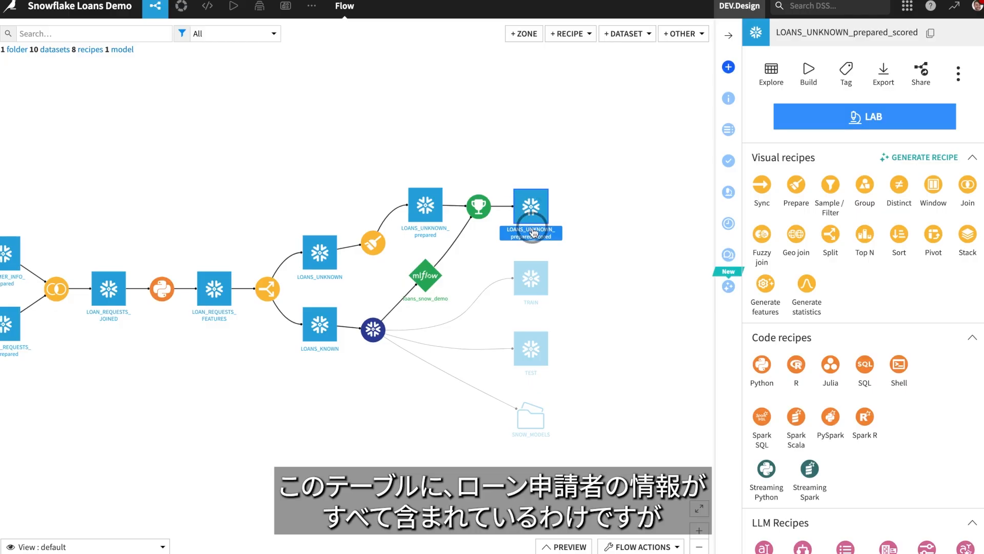
drag(624, 286, 659, 301)
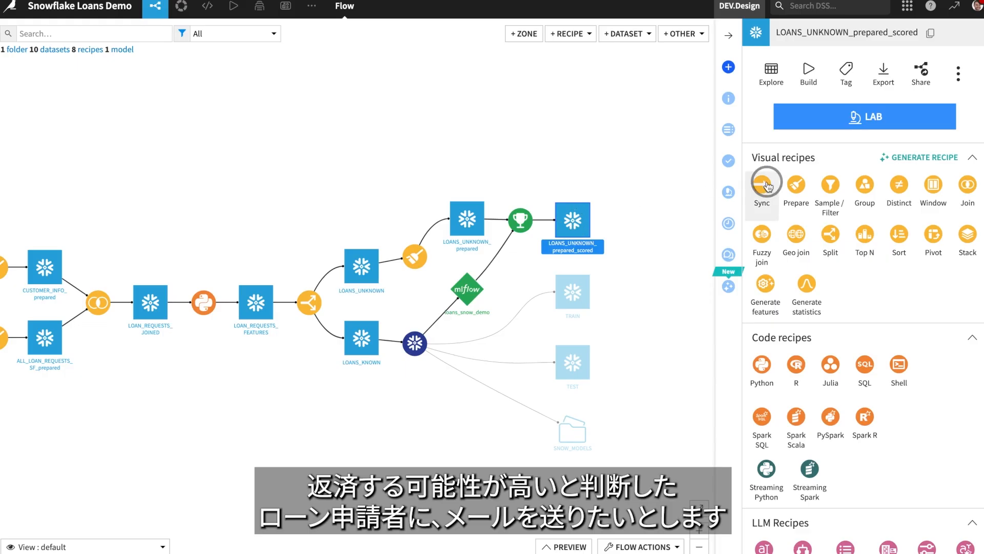
click(831, 189)
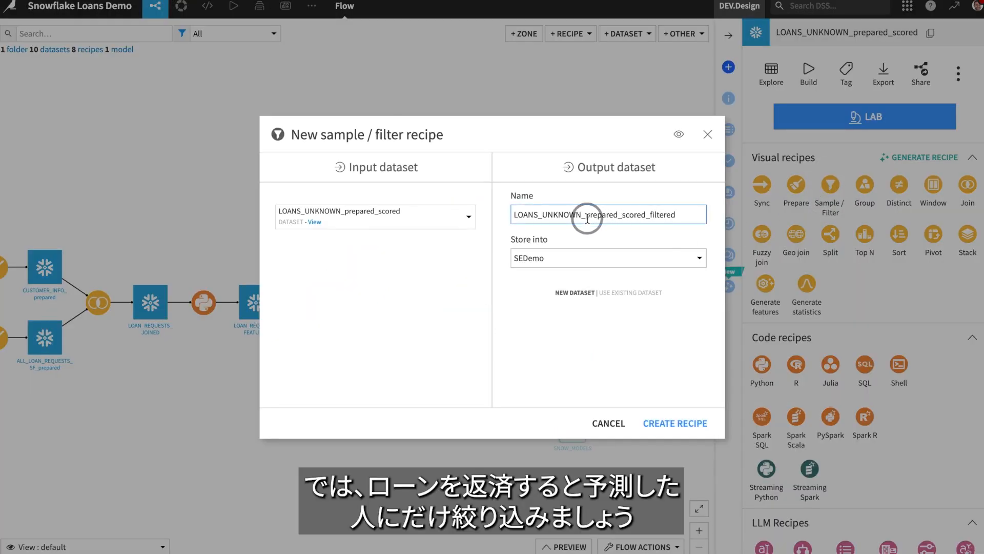
drag(545, 217, 692, 217)
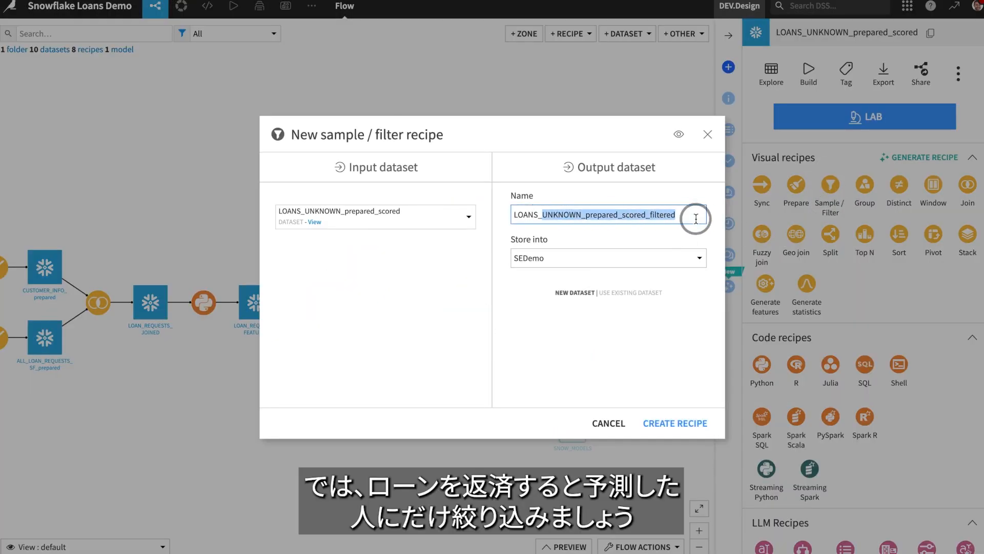
text(predict_payback)
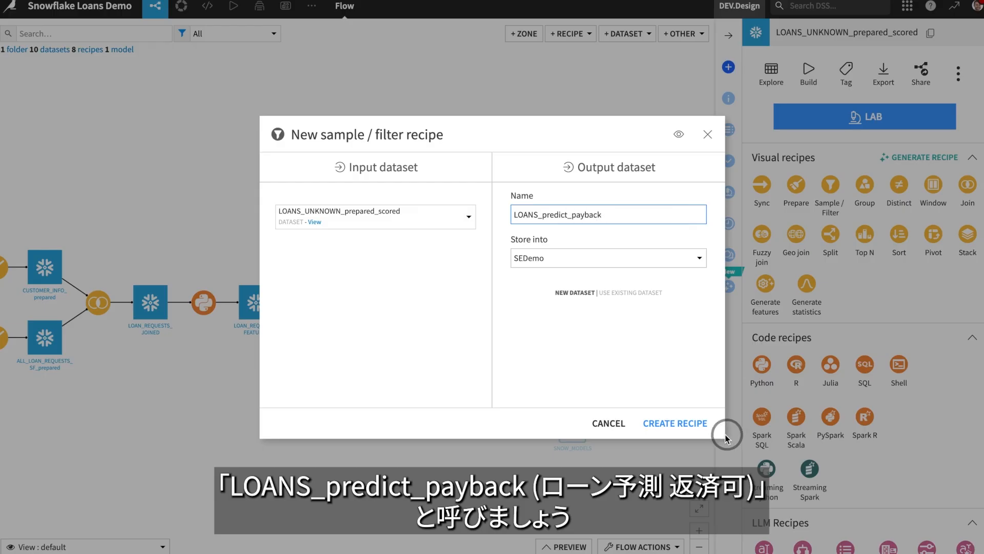
click(685, 423)
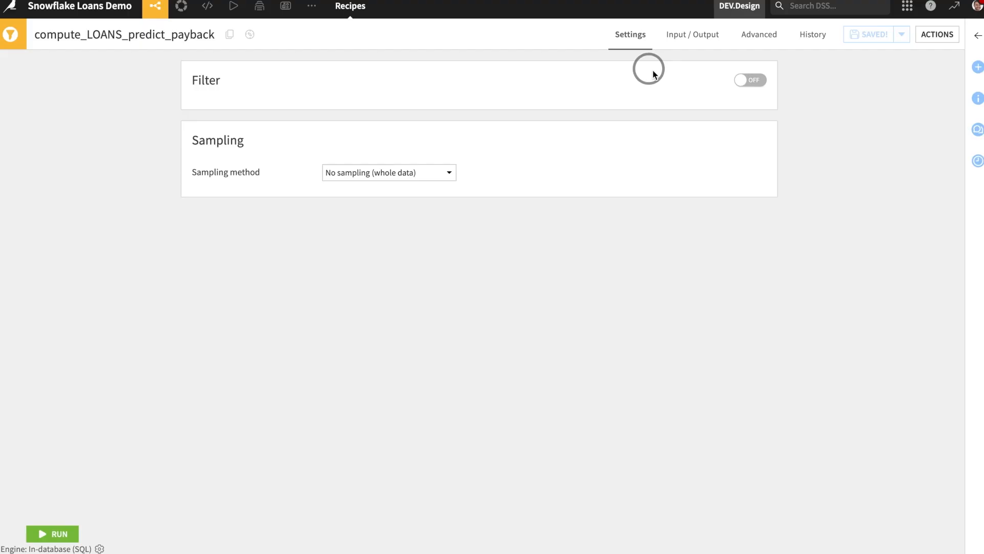
- Enable the recipe's filter, keep only rows where prediction equals 1.0, and run the recipe
click(748, 80)
click(324, 142)
scroll(317, 330, down, 2)
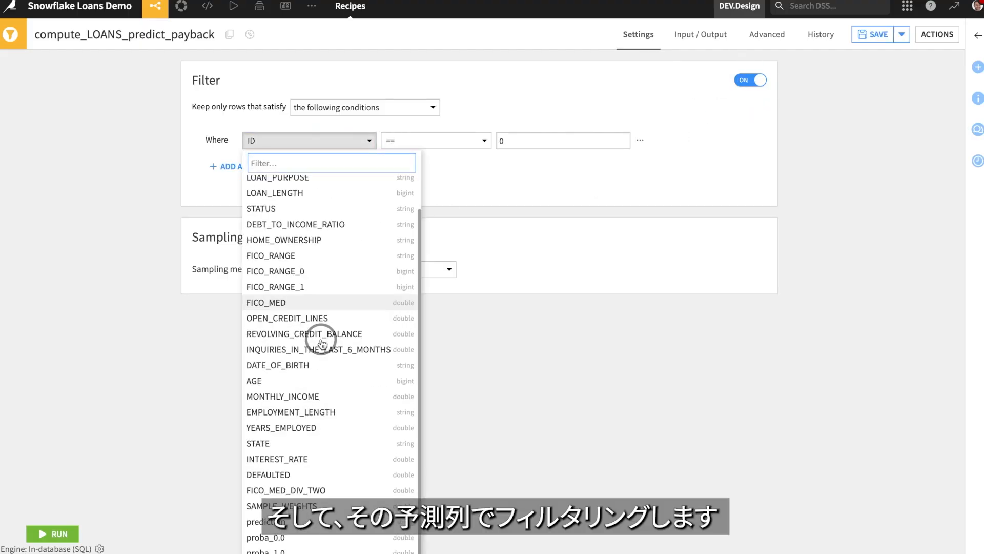
click(328, 538)
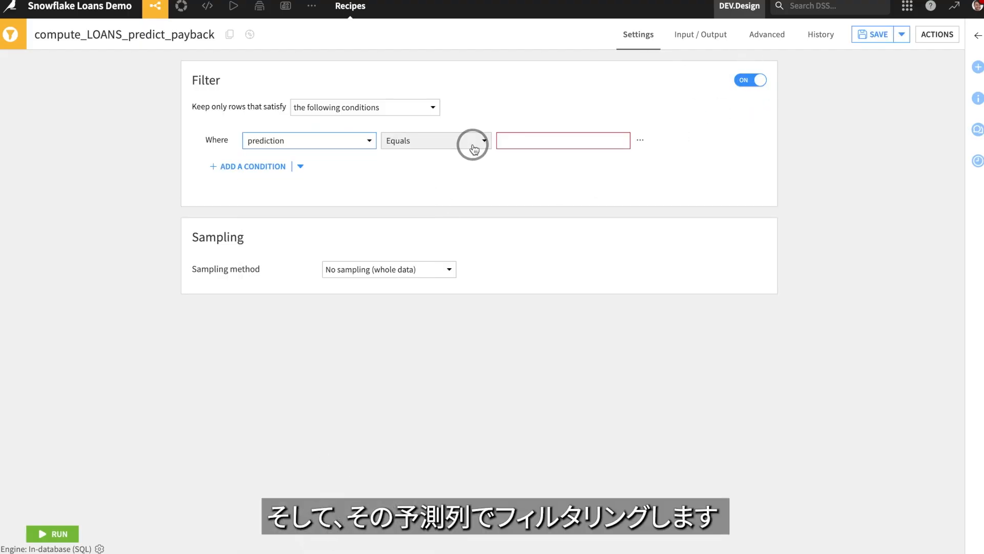
click(536, 141)
text(1)
click(616, 189)
text(.0)
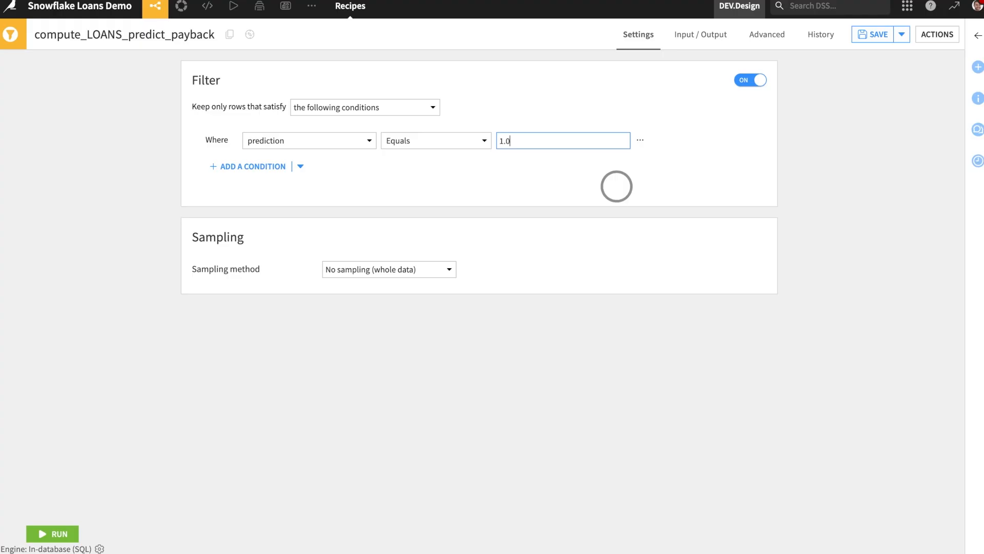
click(326, 443)
click(55, 533)
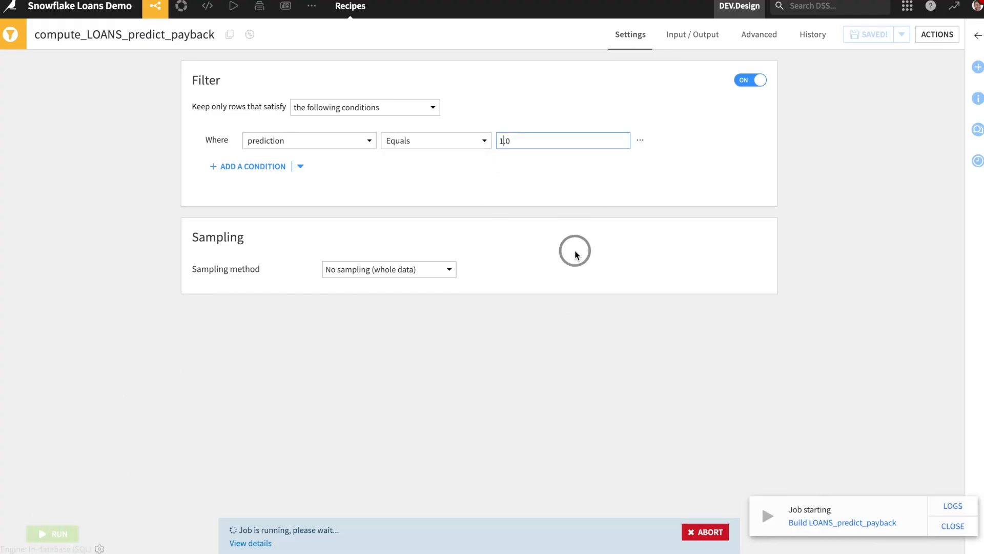
- Set the filter's prediction value to 0.0 and rerun the recipe
key(BackSpace)
text(0)
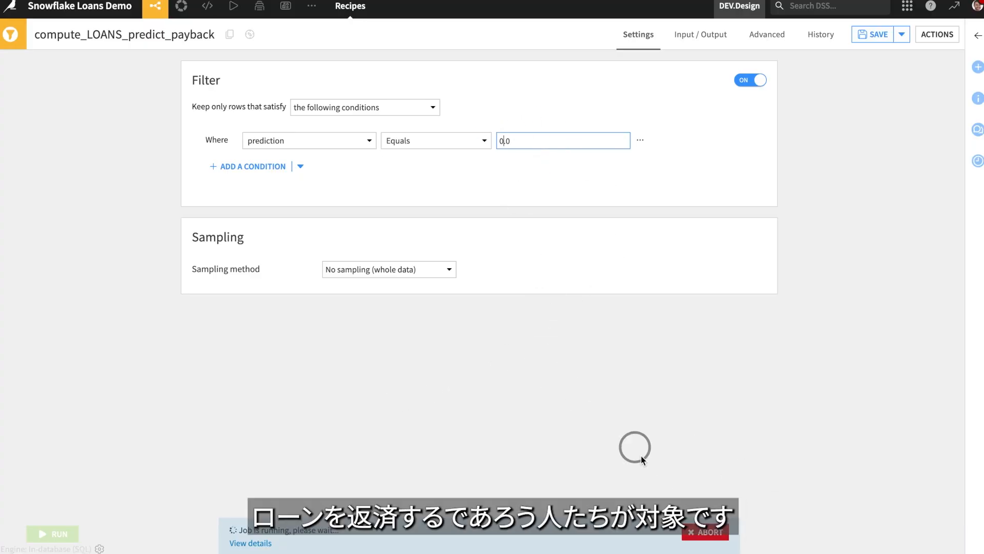
click(58, 534)
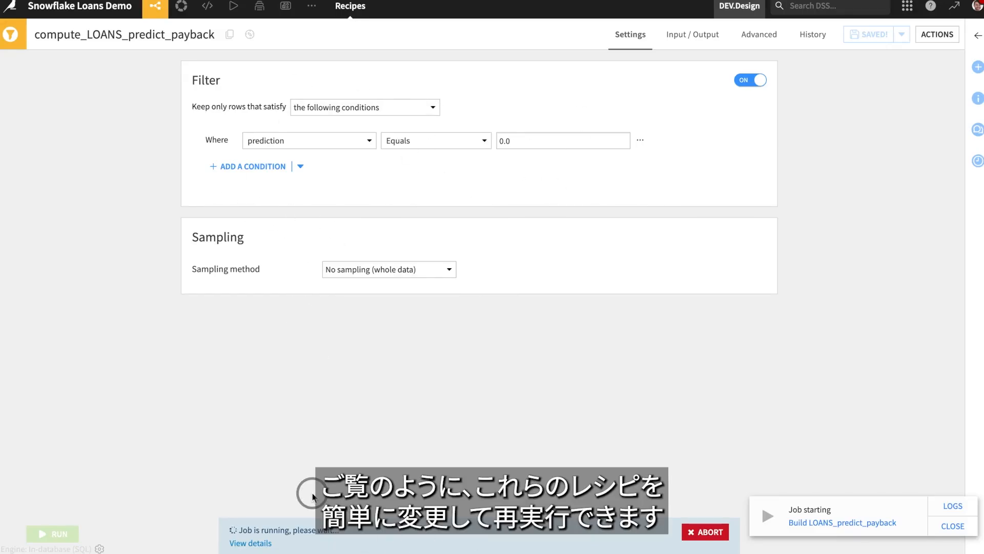
- Open the LOANS_predict_payback dataset from the flow and check its prediction and probability columns
mouse_move(153, 8)
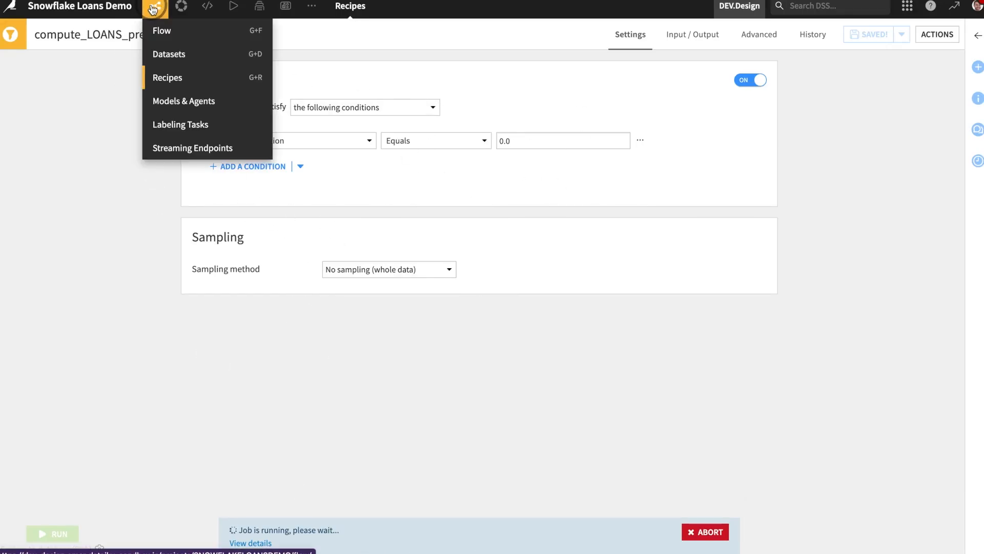
click(153, 9)
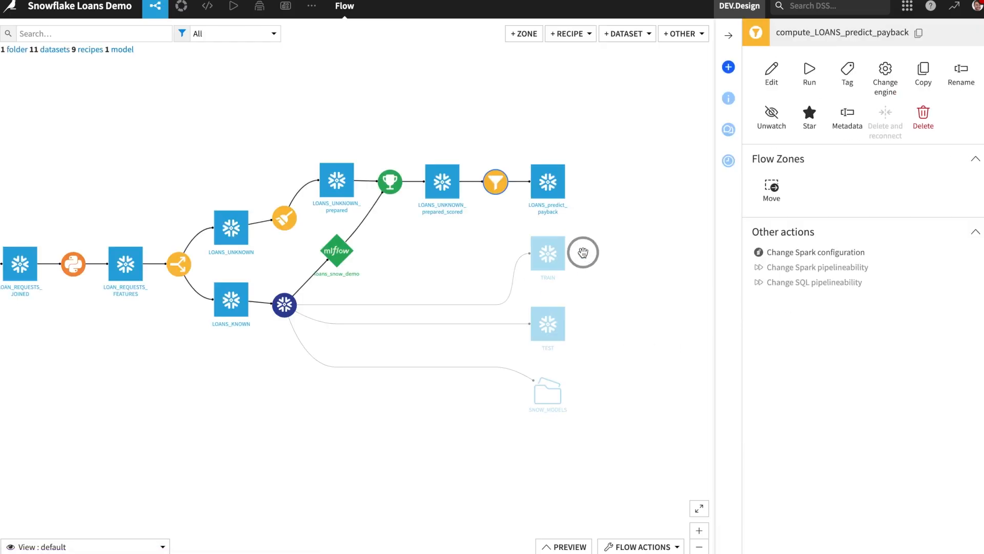
click(551, 191)
double_click(550, 190)
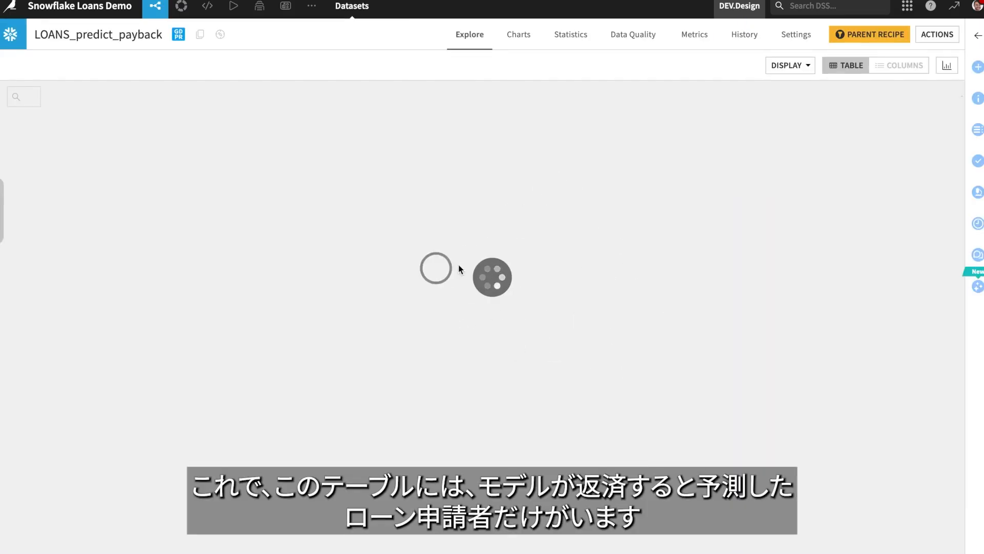
scroll(482, 348, right, 10)
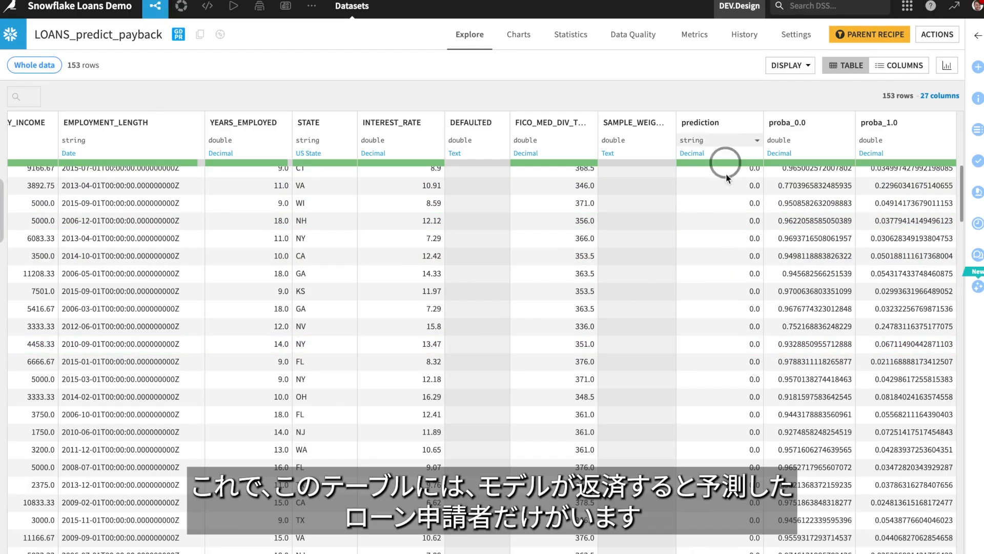
- Create a new prompt studio named "Generate Loan App Email" in the project
click(157, 10)
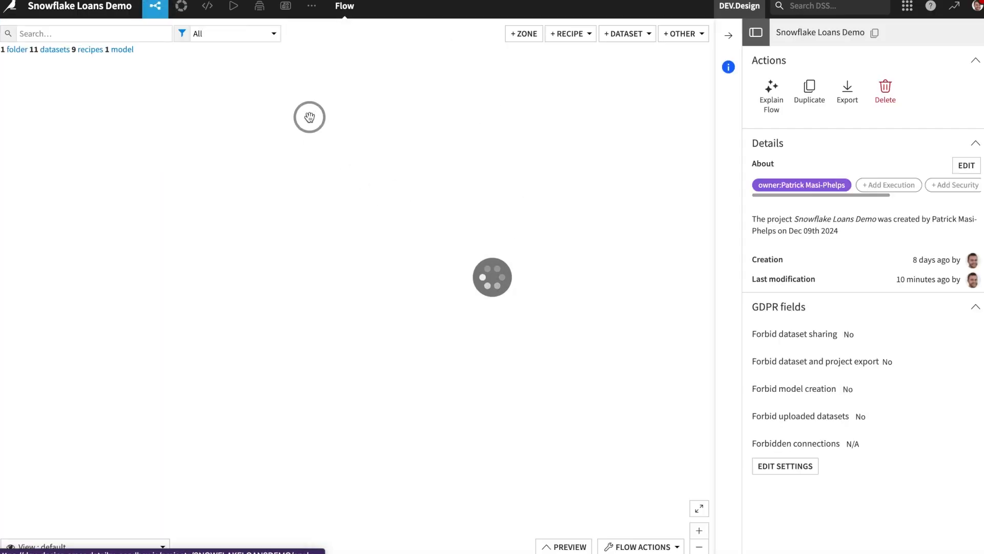
mouse_move(180, 18)
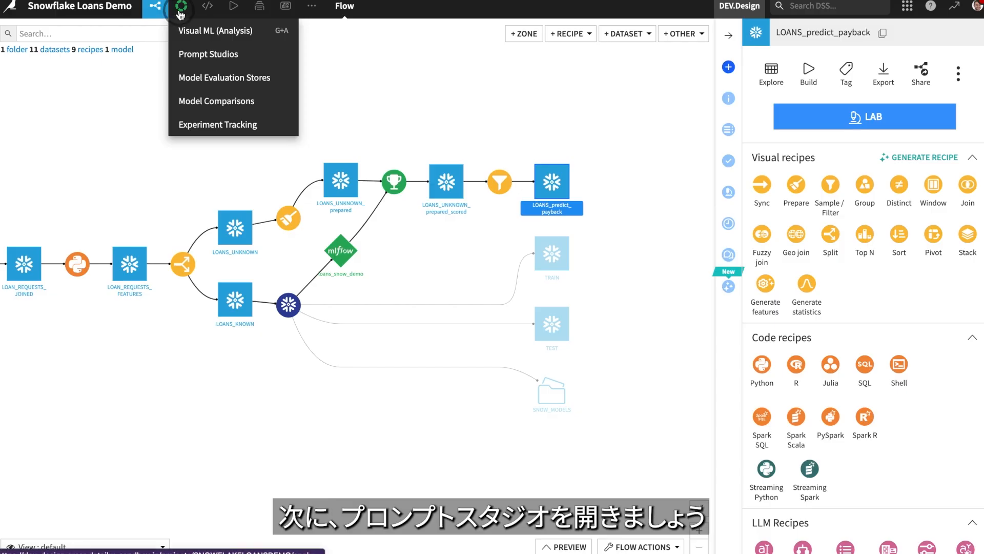
click(202, 55)
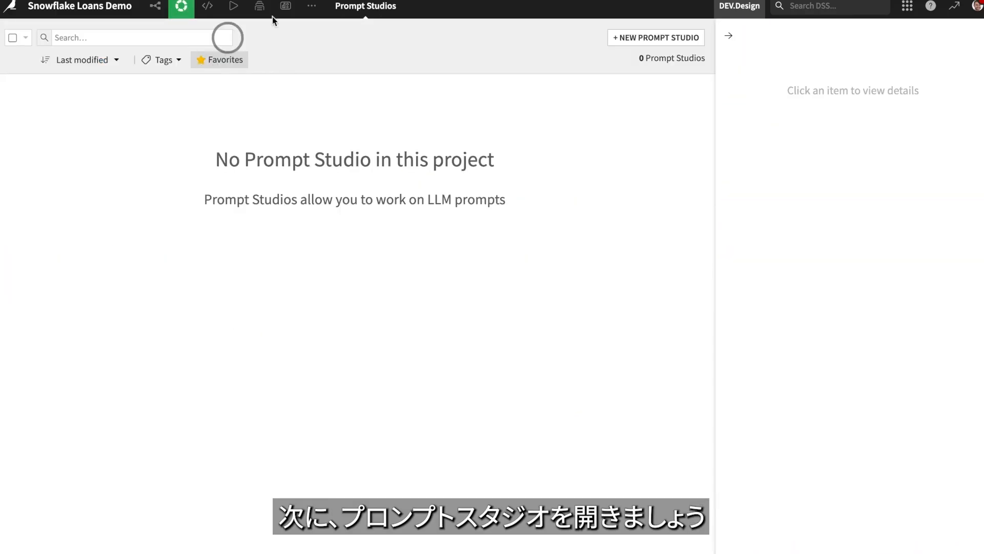
click(648, 38)
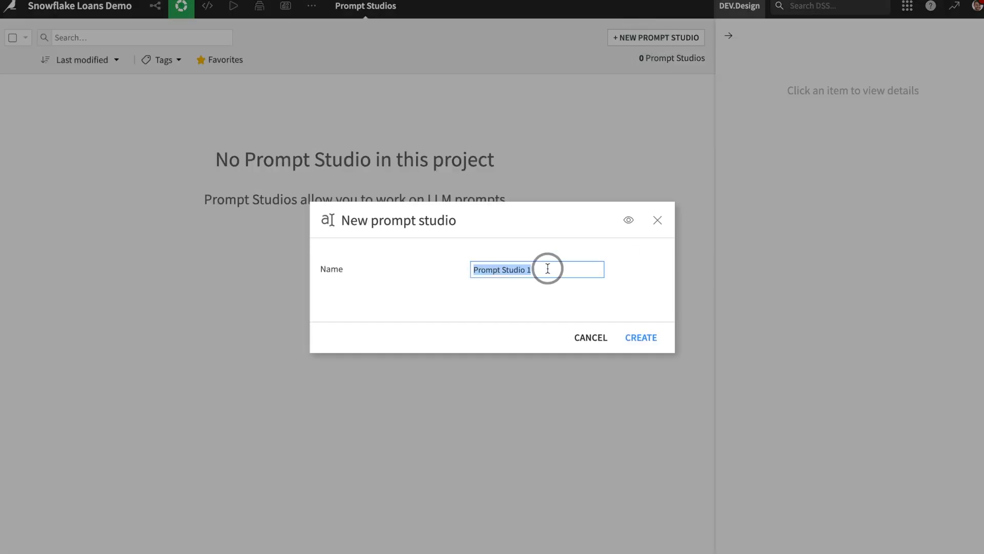
text(Generate)
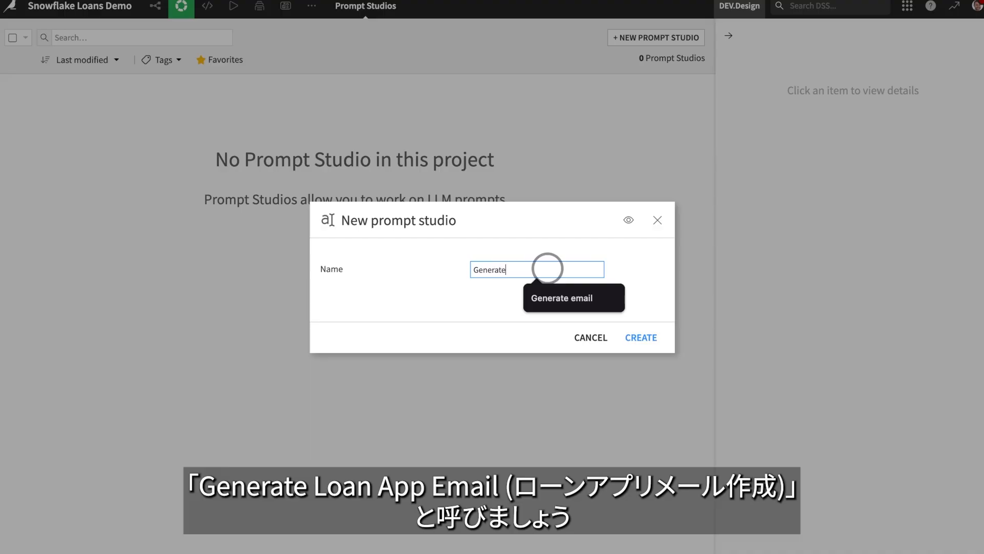
text( Loan App Email)
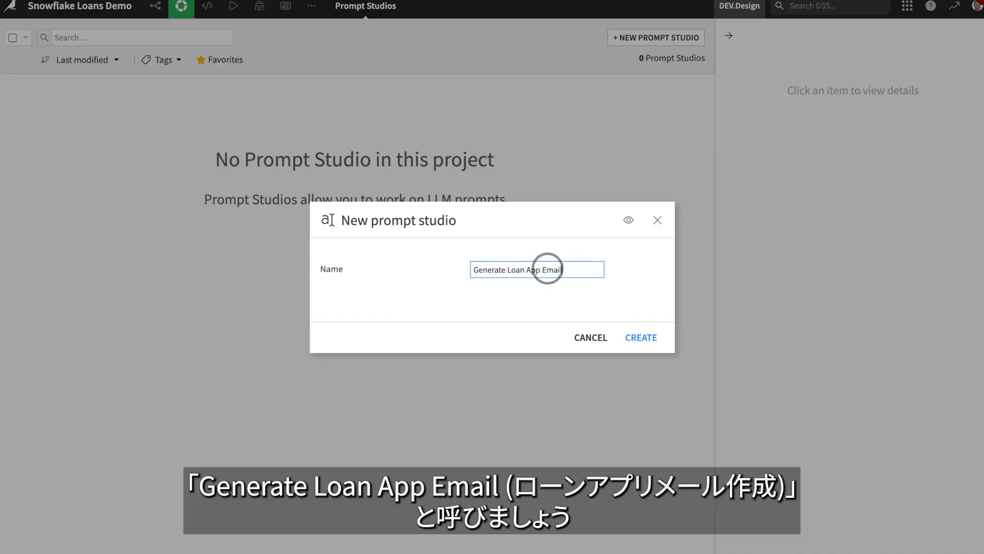
click(640, 337)
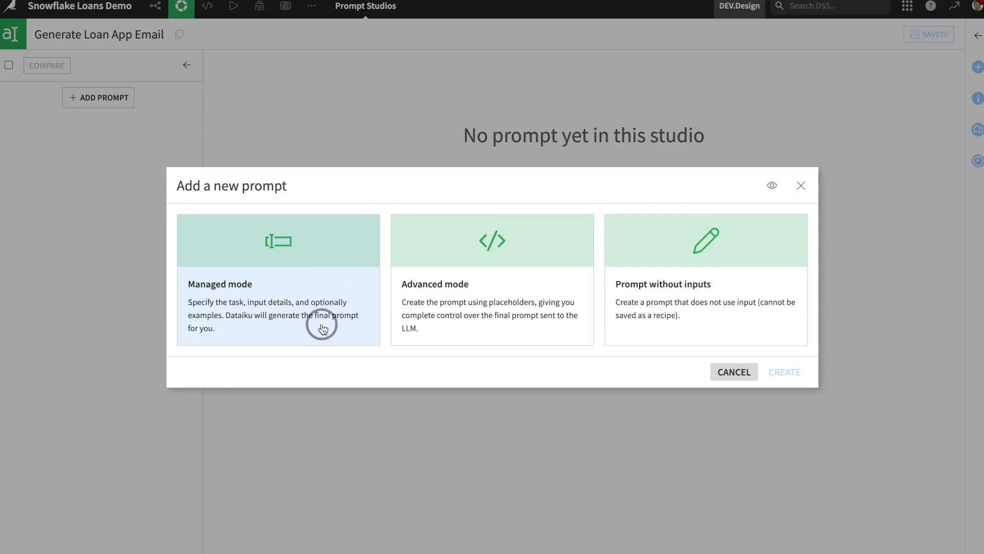
- Add a managed-mode prompt from the blank template and choose Snowflake Cortex's Mixtral-8x7B (Cortex-SEDemo) as its LLM
click(323, 323)
scroll(439, 406, down, 2)
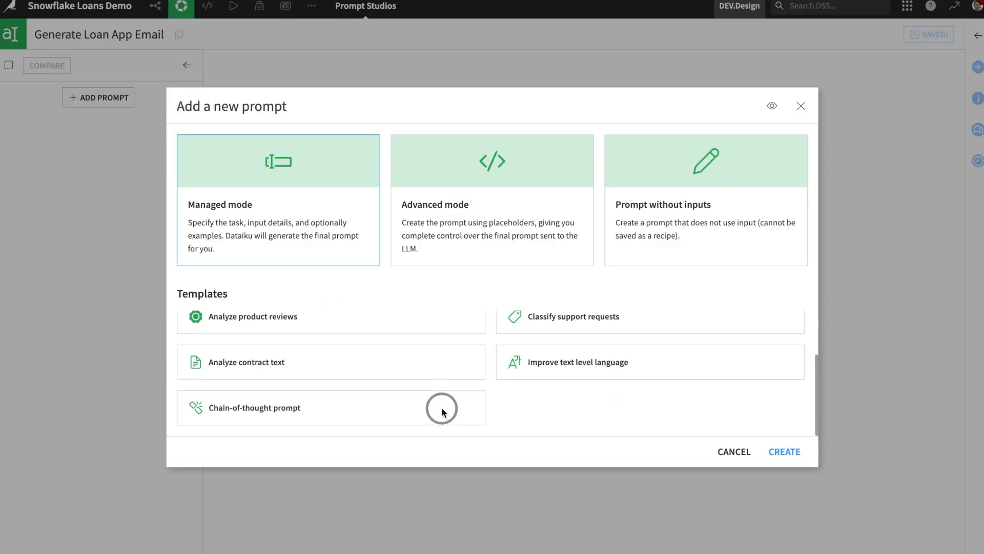
scroll(439, 406, up, 2)
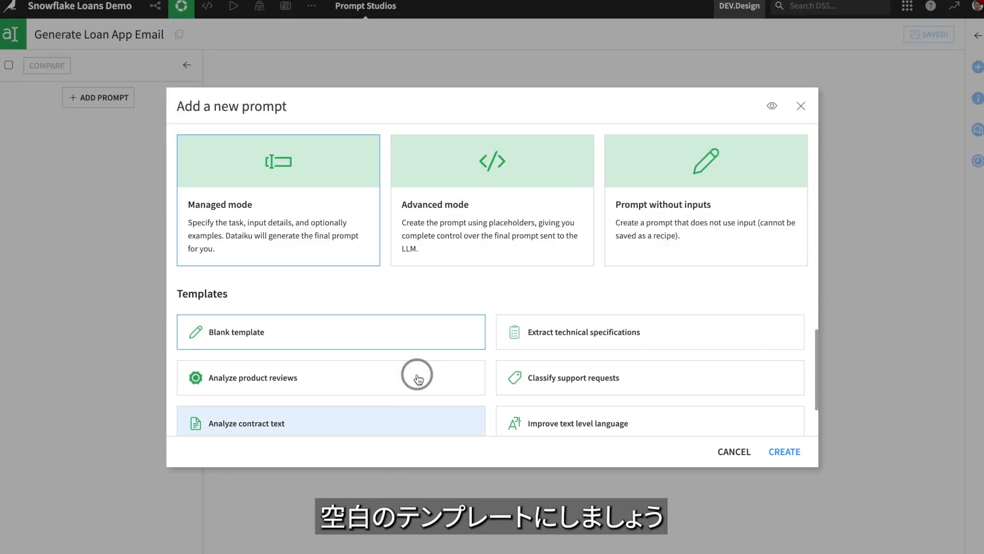
click(783, 451)
scroll(407, 198, down, 15)
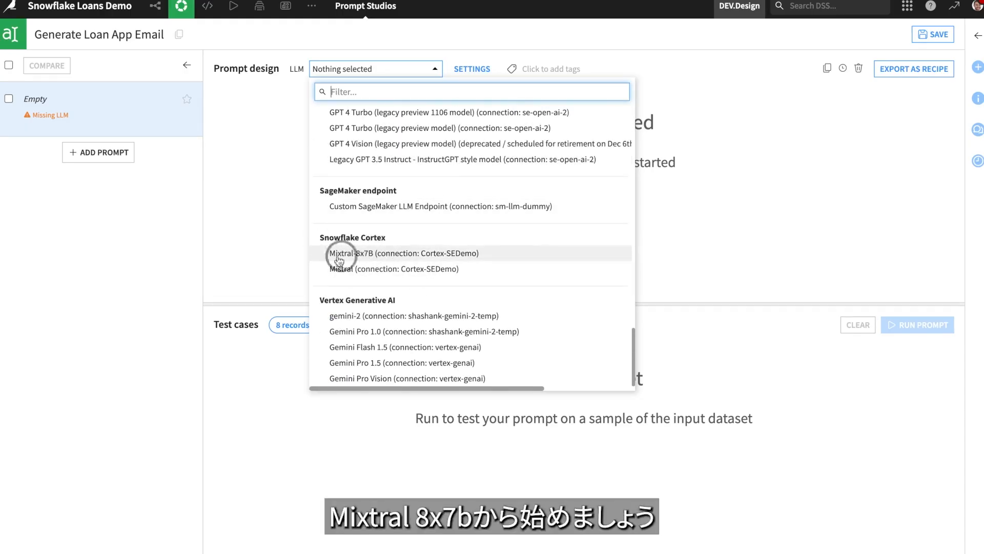
click(365, 252)
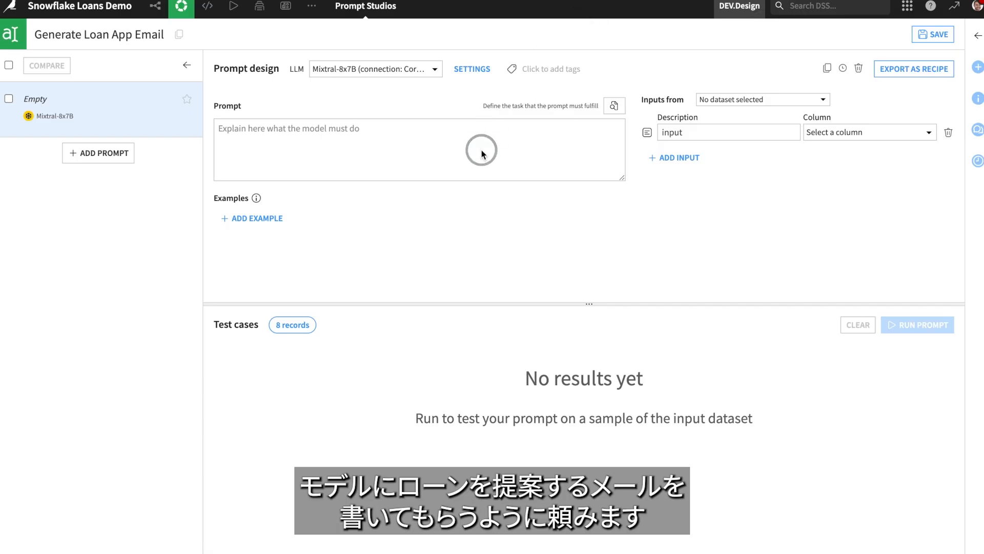
- Write the prompt text "write me an email offering a loan. please be friendly!"
click(465, 144)
text(write me an email offering a lo)
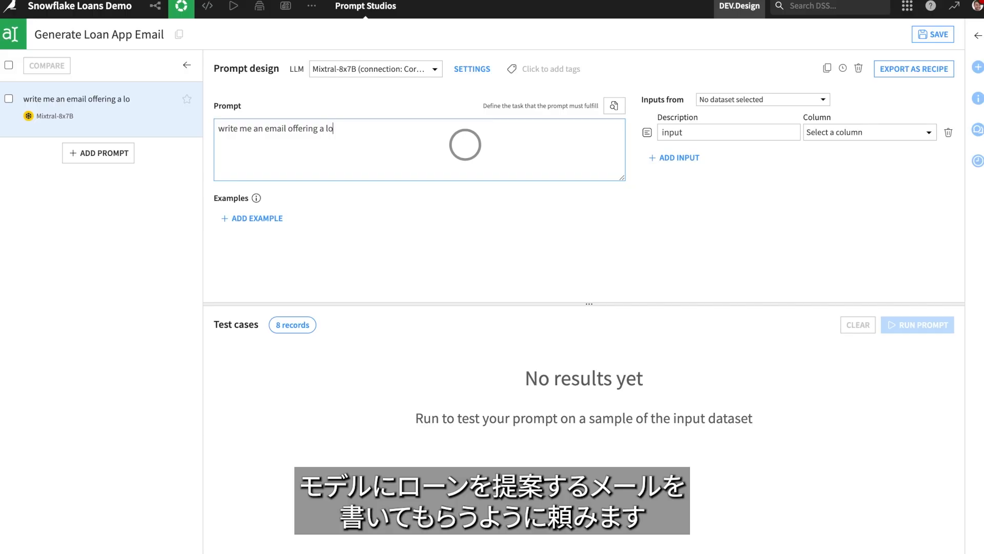
text(an. please be friendly!)
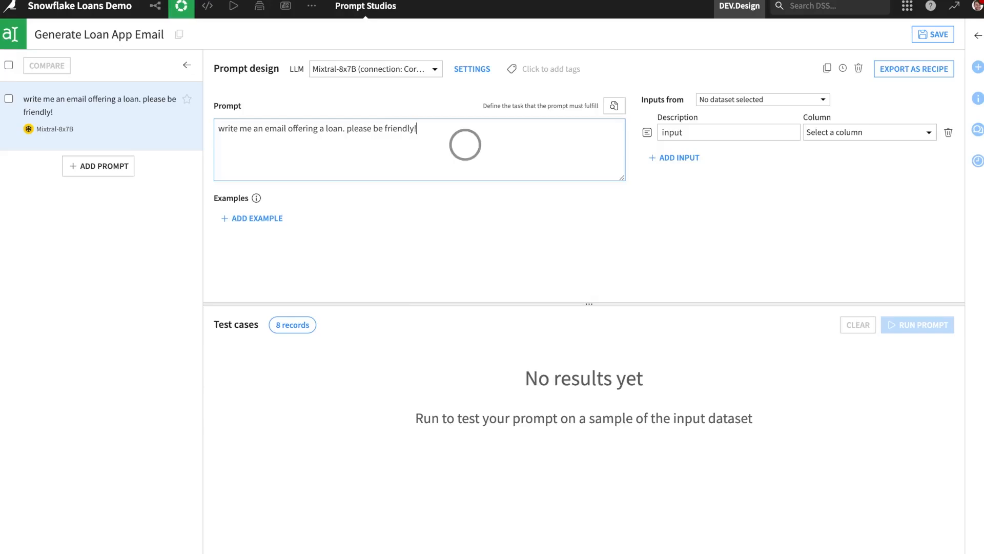
- Set the LOANS_predict_payback dataset as the source of the prompt's inputs
click(740, 102)
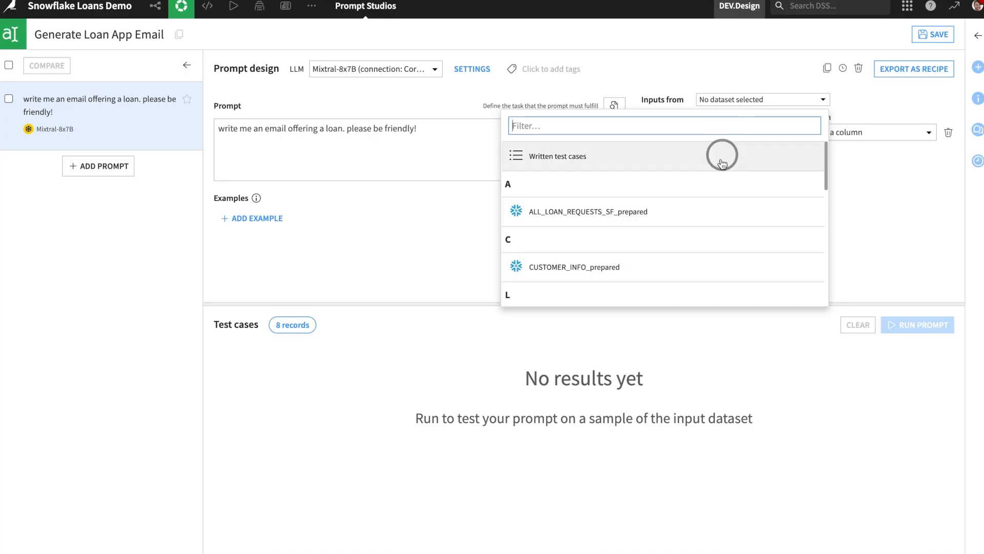
scroll(699, 198, down, 5)
scroll(701, 201, down, 2)
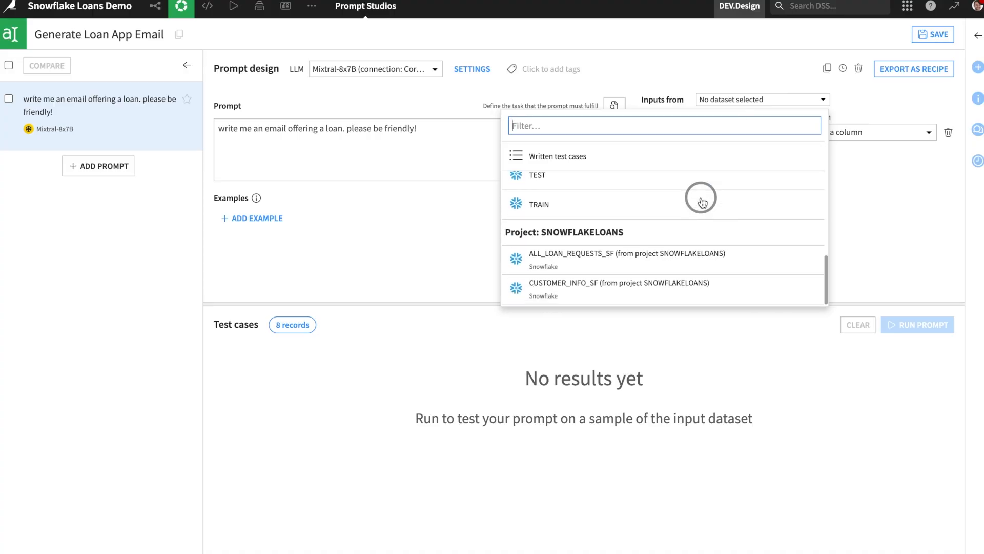
scroll(685, 248, up, 4)
scroll(685, 250, down, 1)
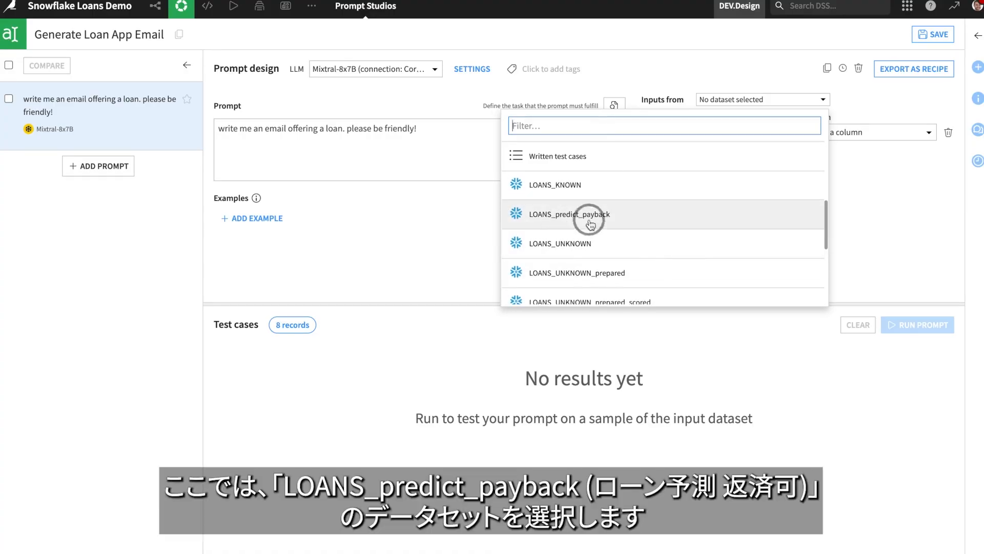
click(557, 220)
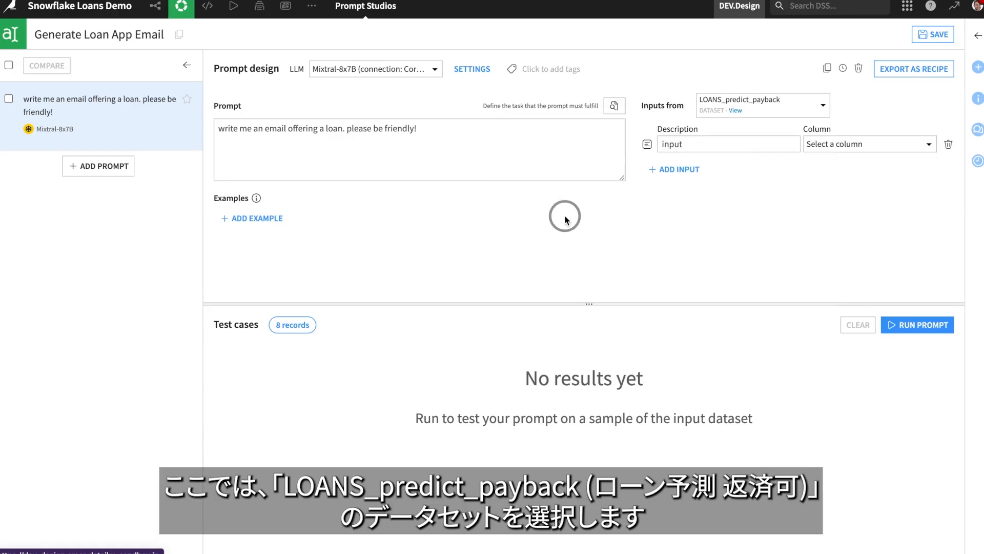
- Define two prompt inputs: "amount requested" mapped to the AMOUNT_REQUESTED column and "loan length" mapped to LOAN_LENGTH
double_click(730, 140)
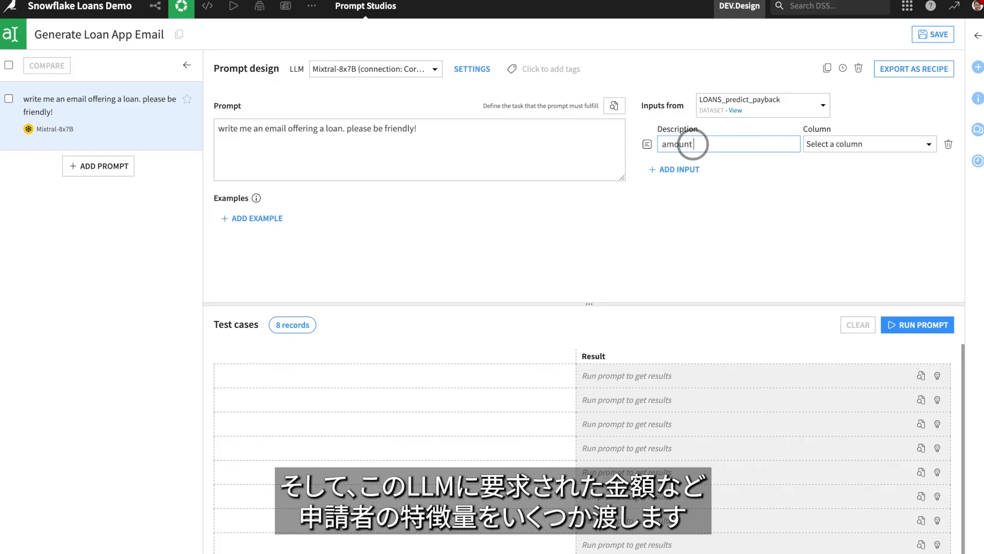
click(840, 144)
click(848, 202)
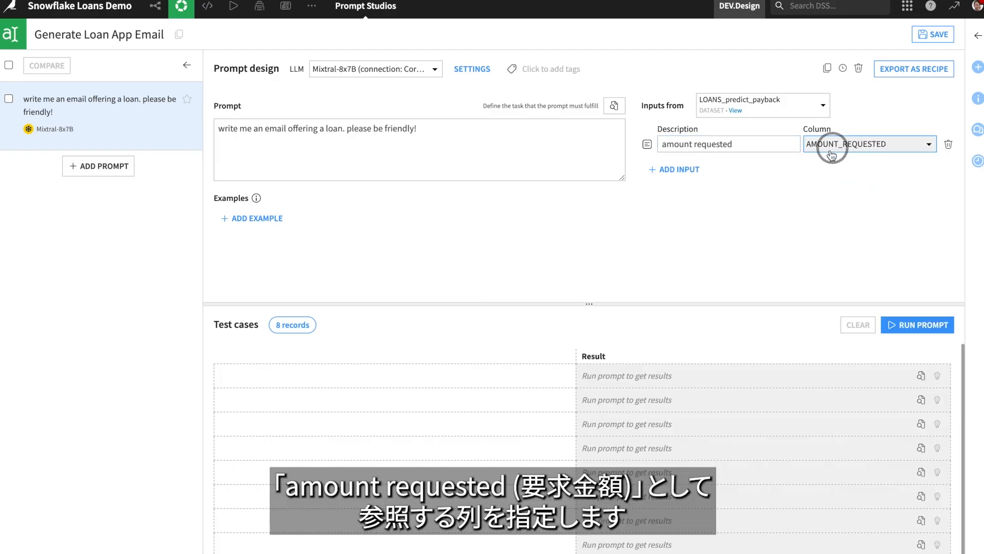
click(674, 169)
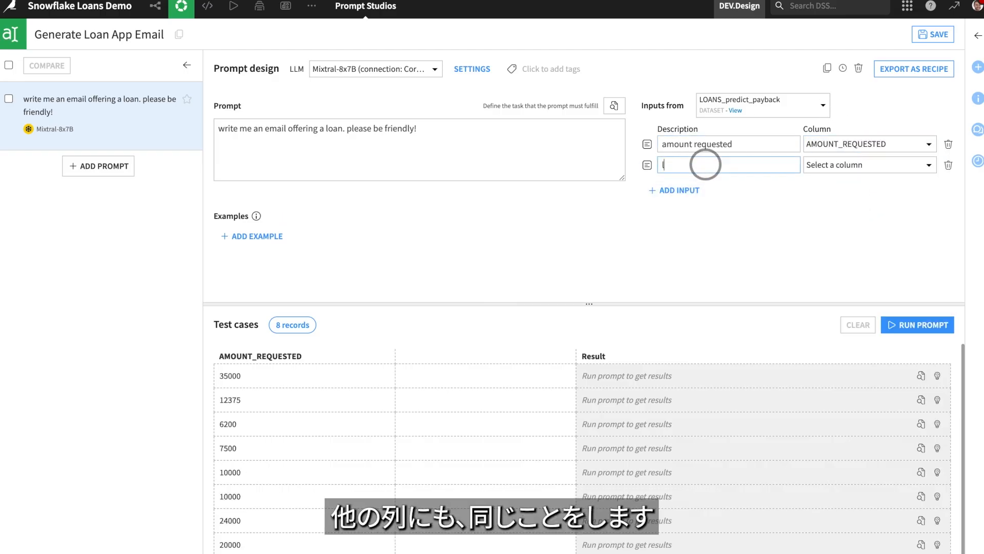
text(loan length)
click(851, 164)
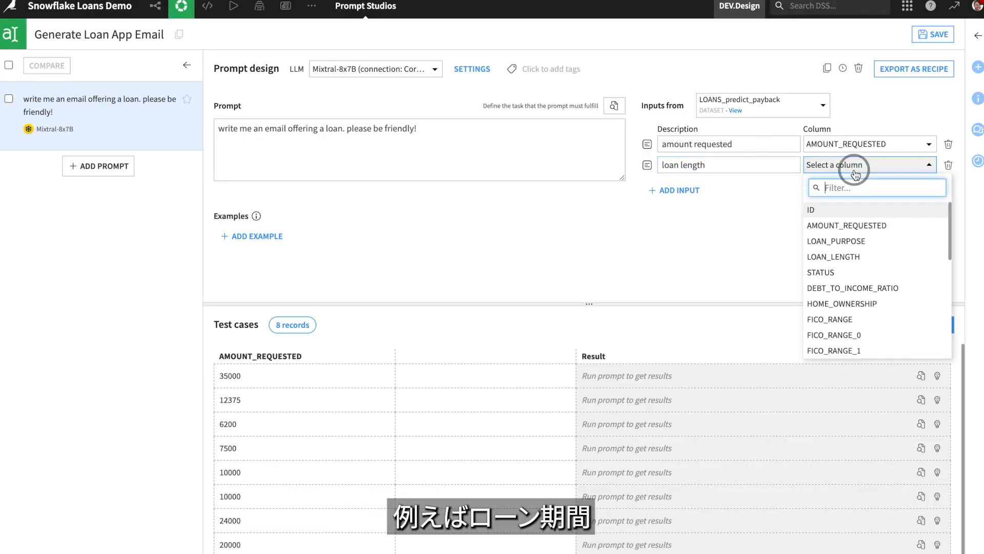
click(843, 256)
- Add a third prompt input described as "fico score" and map it to the FICO_MED column
click(698, 191)
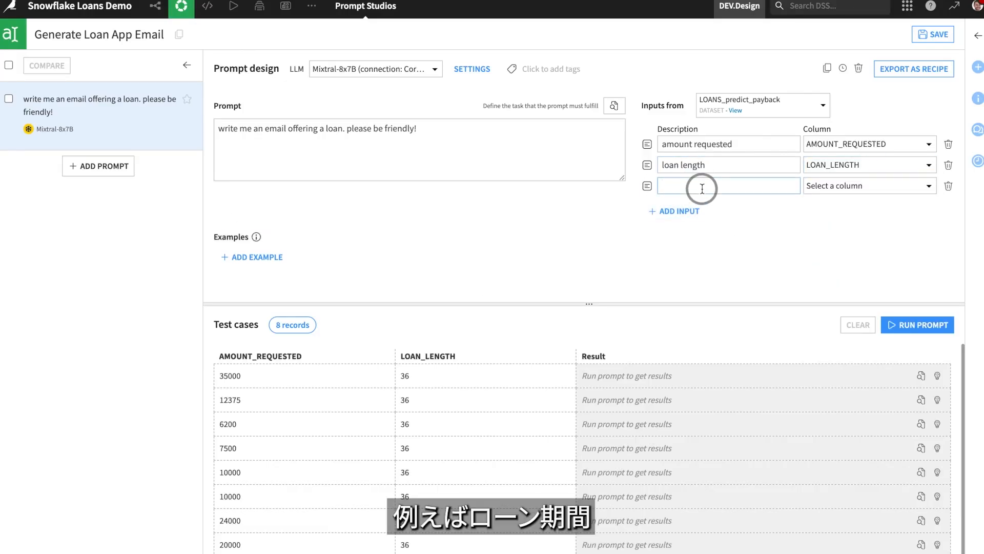
text(fico score)
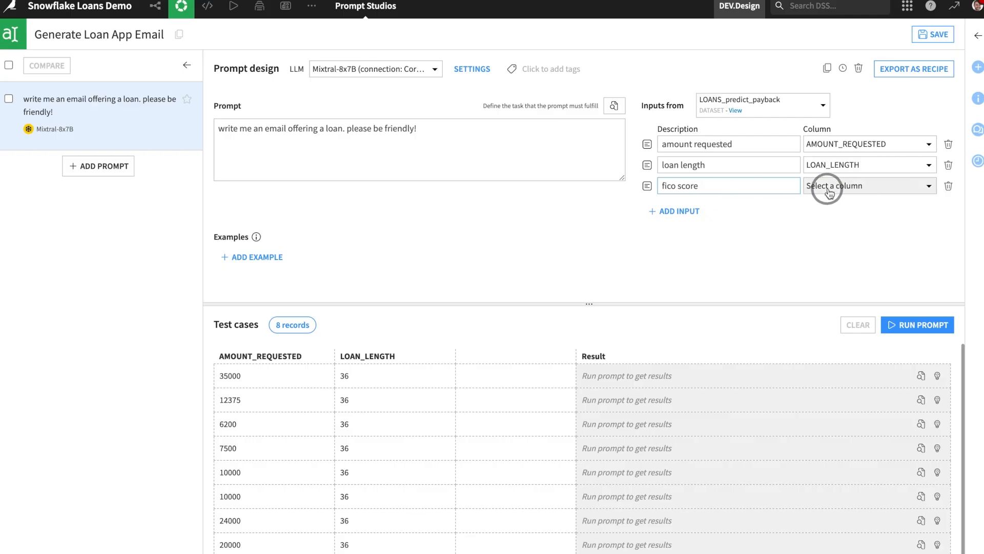
click(828, 186)
scroll(847, 297, down, 3)
click(847, 326)
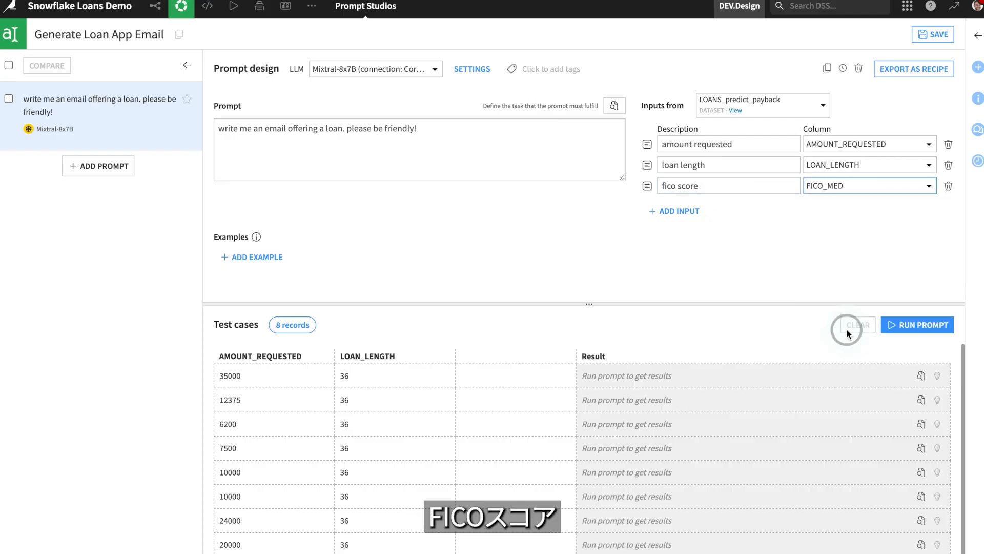
- Add an "interest rate" prompt input mapped to the INTEREST_RATE column and run the prompt on the test records
click(692, 210)
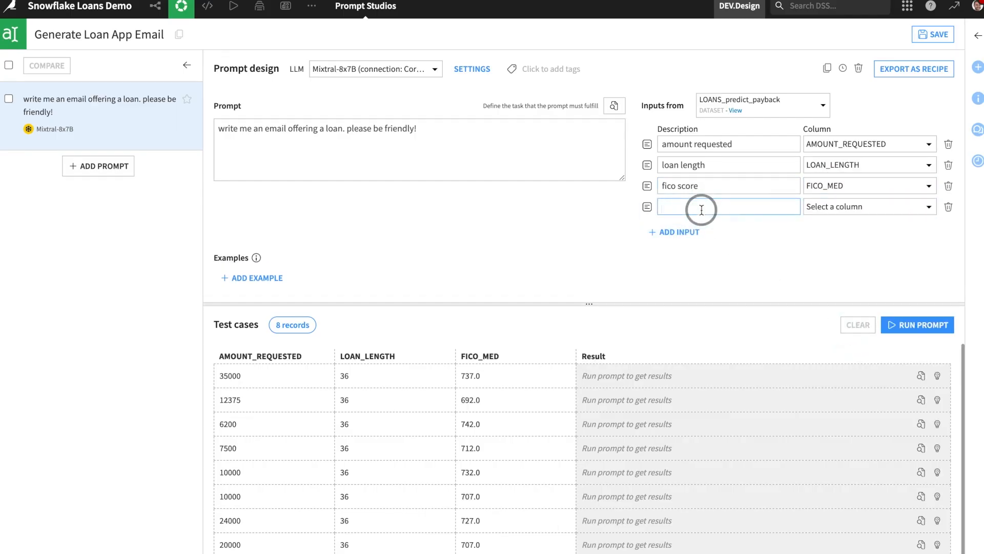
text(interest rat)
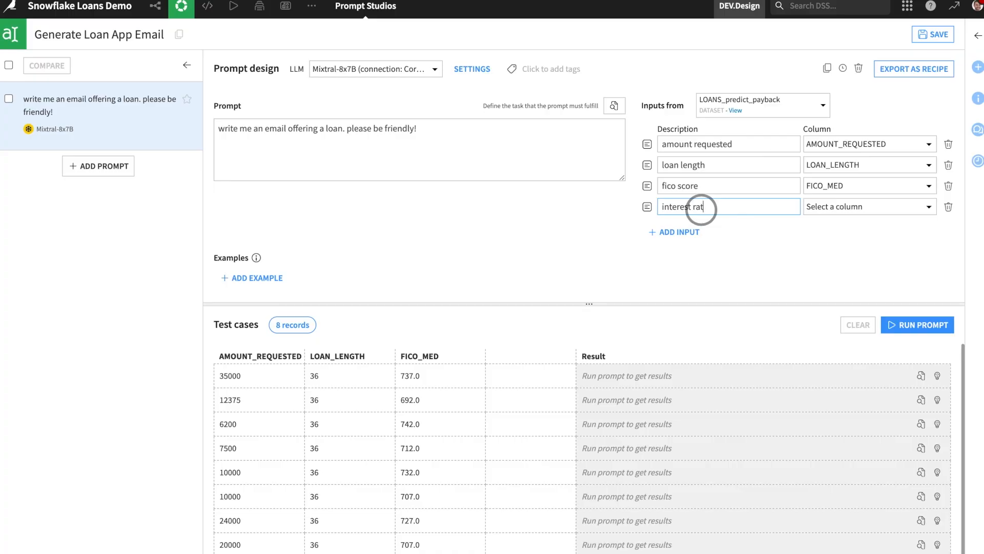
text(e)
click(829, 207)
scroll(845, 318, down, 5)
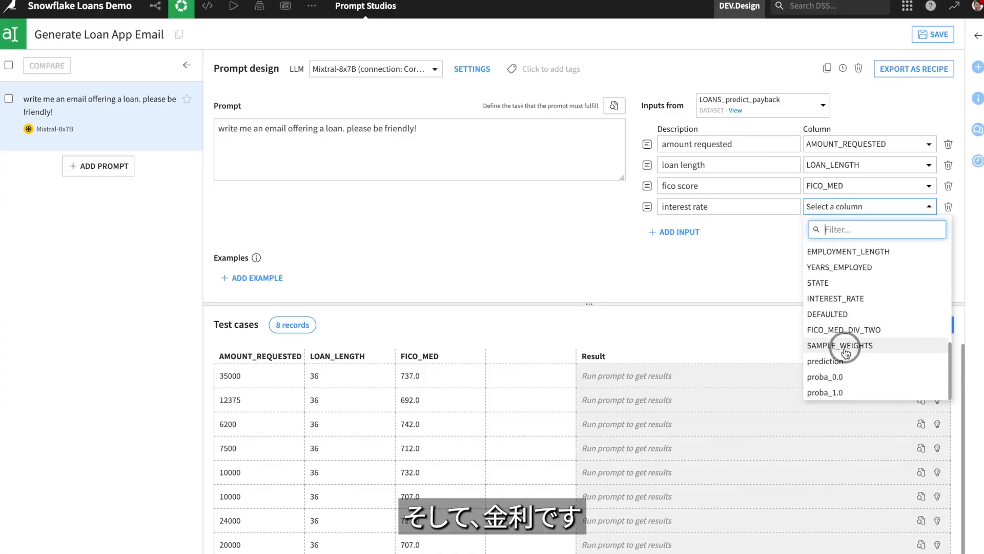
click(851, 301)
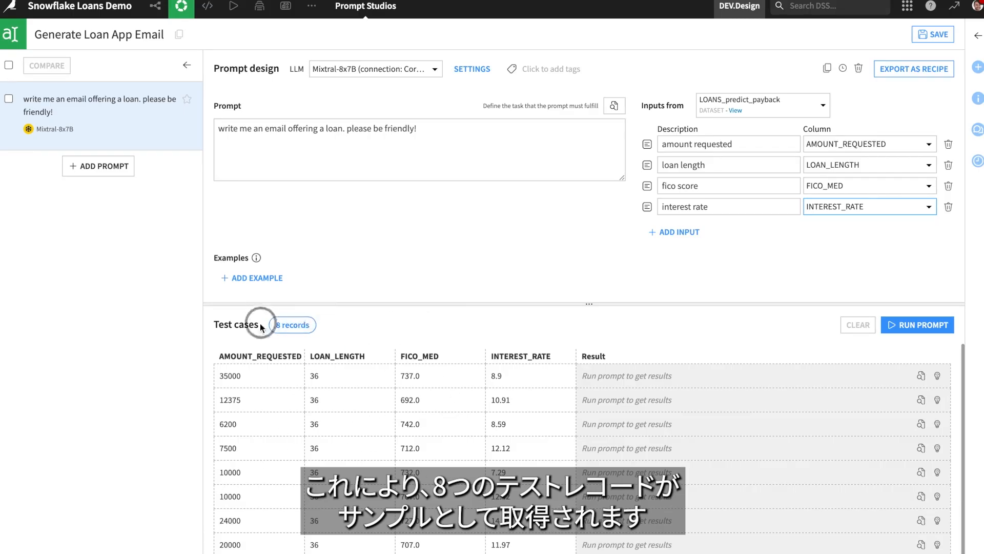
click(923, 325)
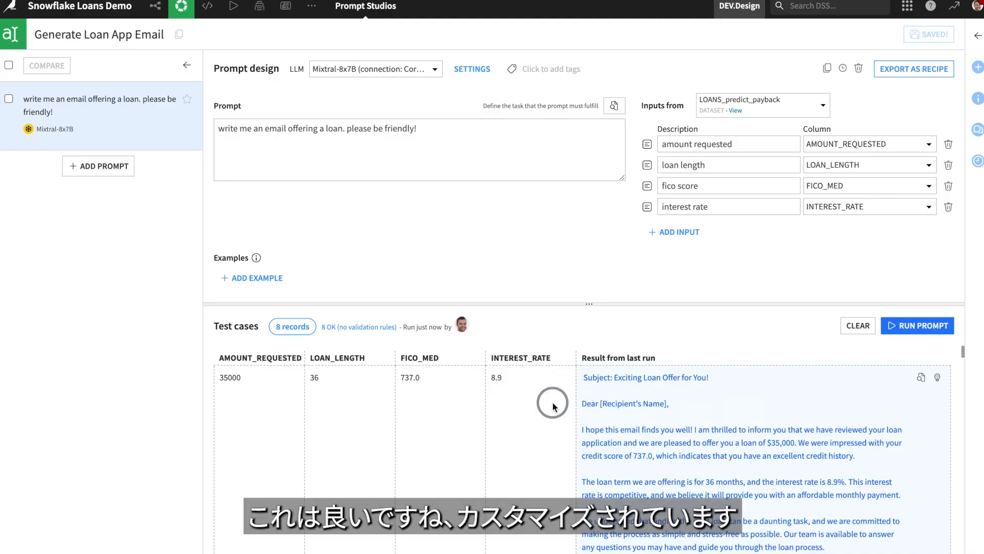
- Read the generated emails and check that each applicant's requested amount, FICO score and loan terms are worked into the text
scroll(599, 391, down, 1)
scroll(600, 393, up, 1)
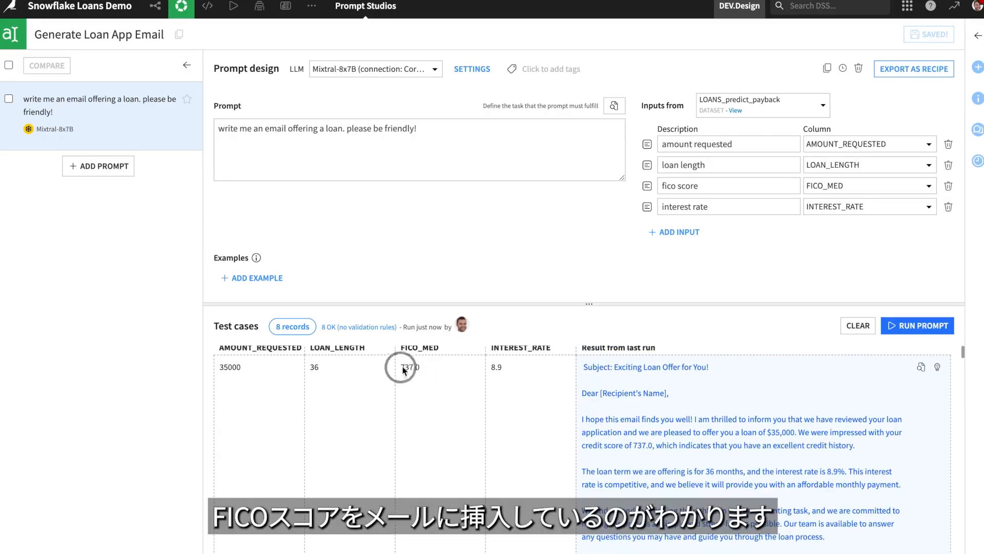
drag(632, 446, 662, 446)
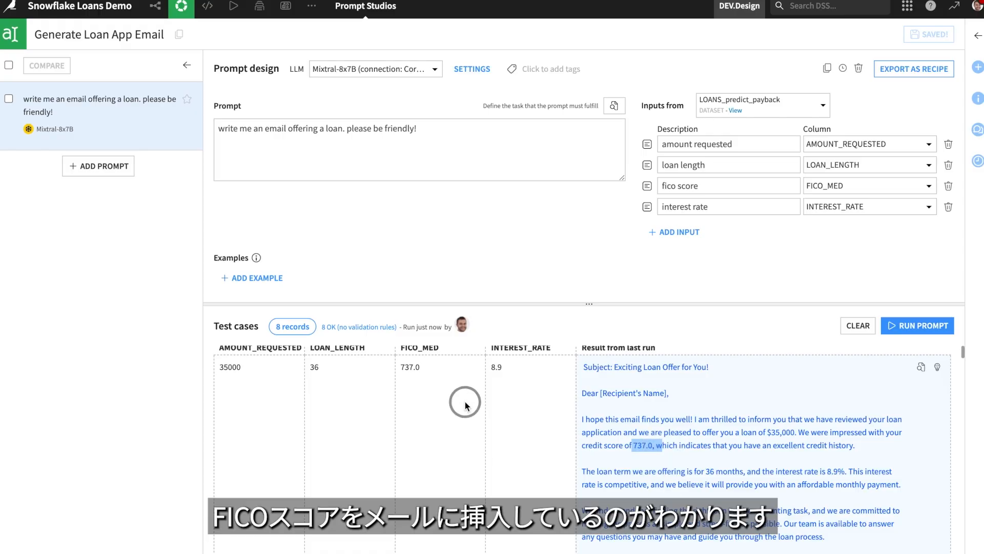
click(222, 368)
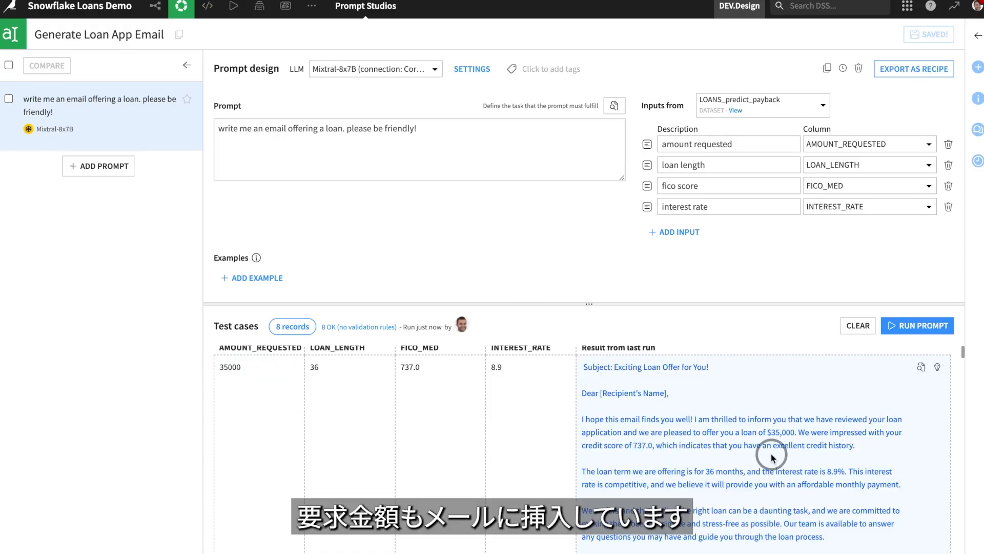
drag(767, 432, 838, 433)
scroll(681, 477, down, 1)
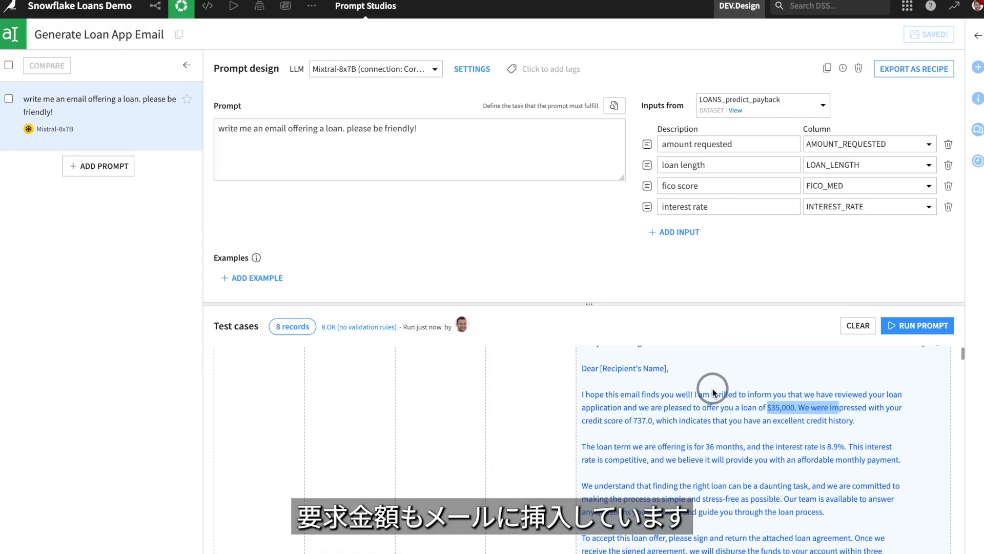
drag(694, 394, 737, 410)
scroll(736, 410, down, 10)
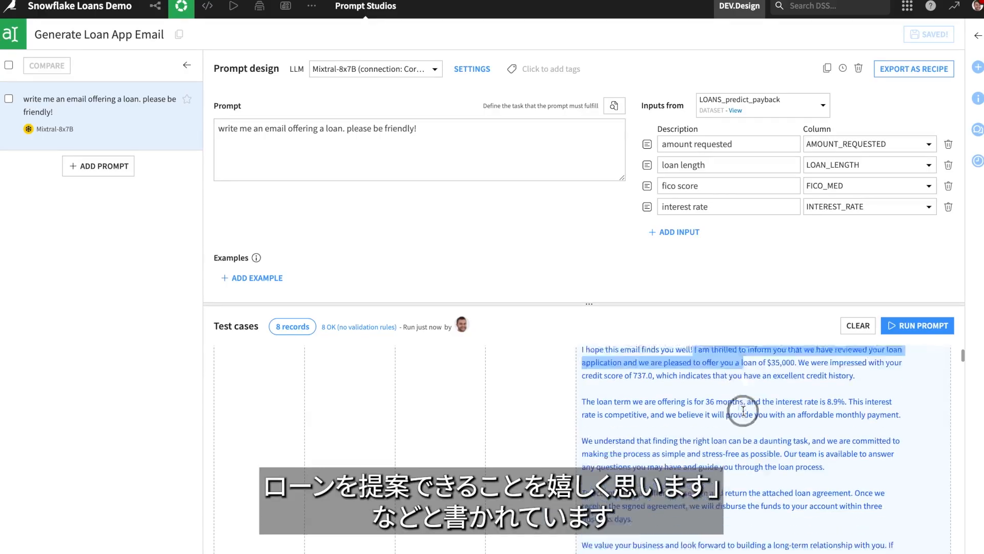
scroll(689, 454, down, 4)
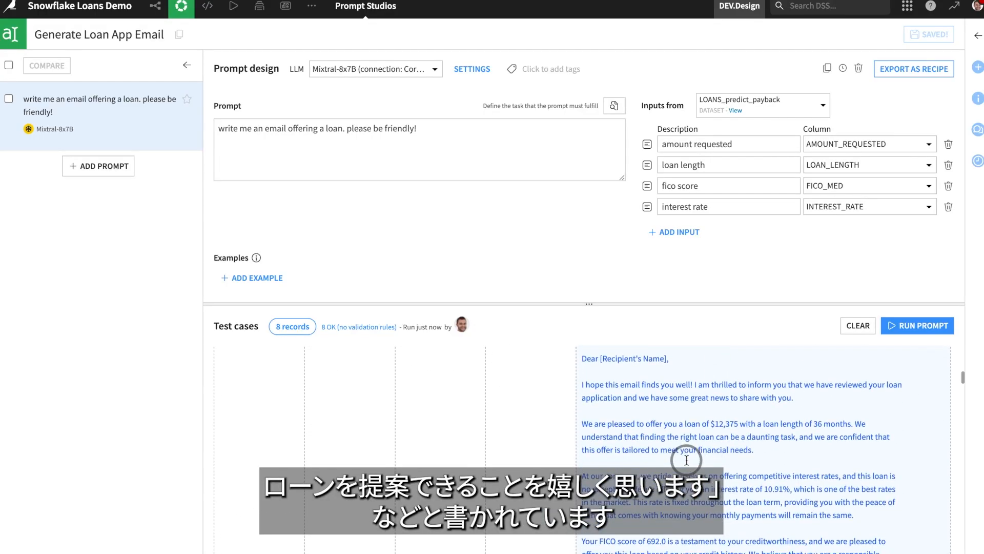
scroll(694, 446, up, 2)
scroll(695, 441, down, 7)
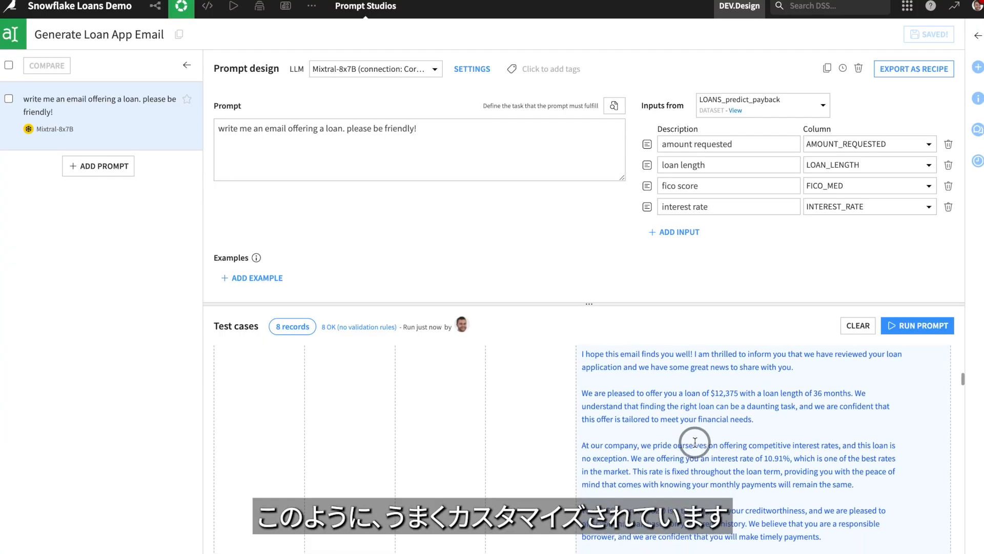
scroll(694, 441, up, 15)
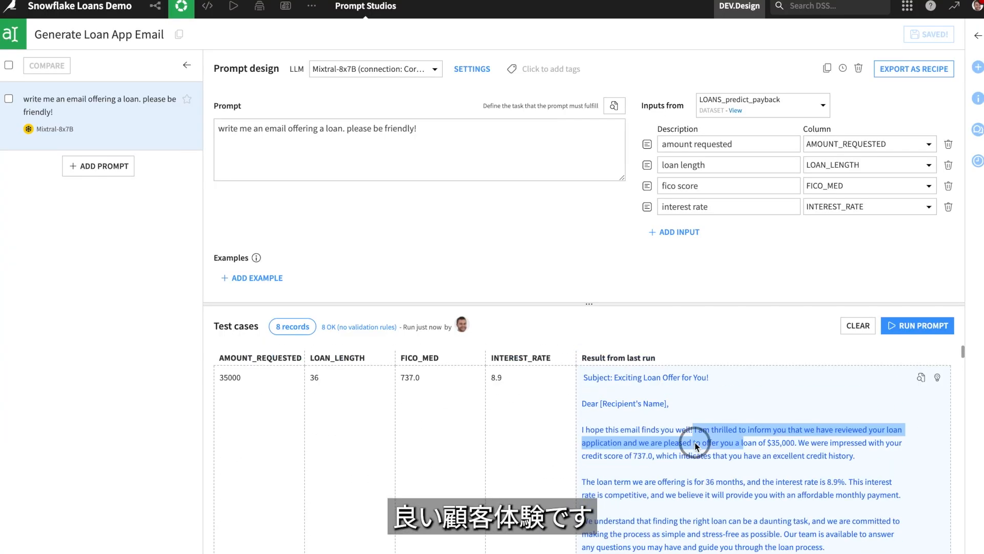
- Export the prompt as a new prompt recipe from LOANS_predict_payback to the output dataset LOANS_predict_payback_generated, stored in SEDemo
click(408, 69)
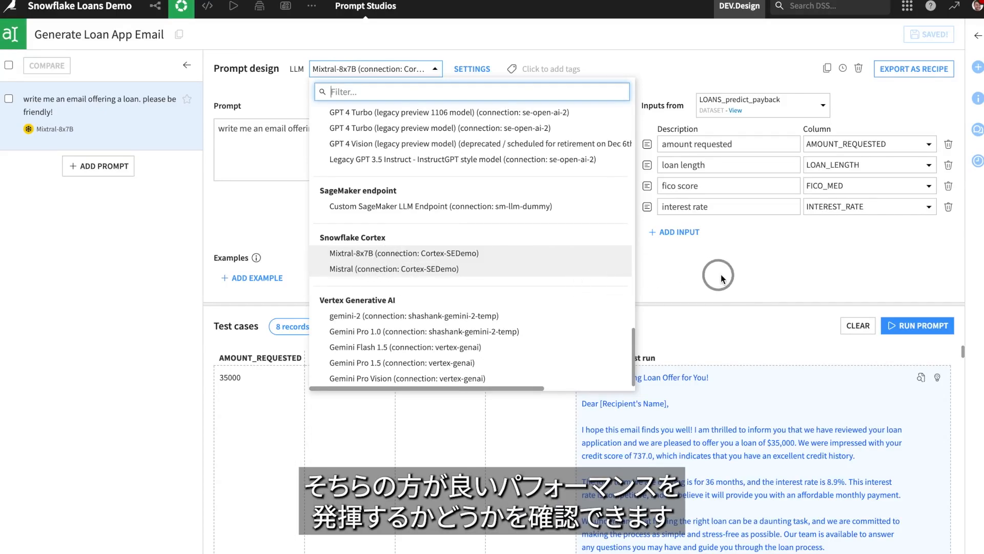
click(816, 279)
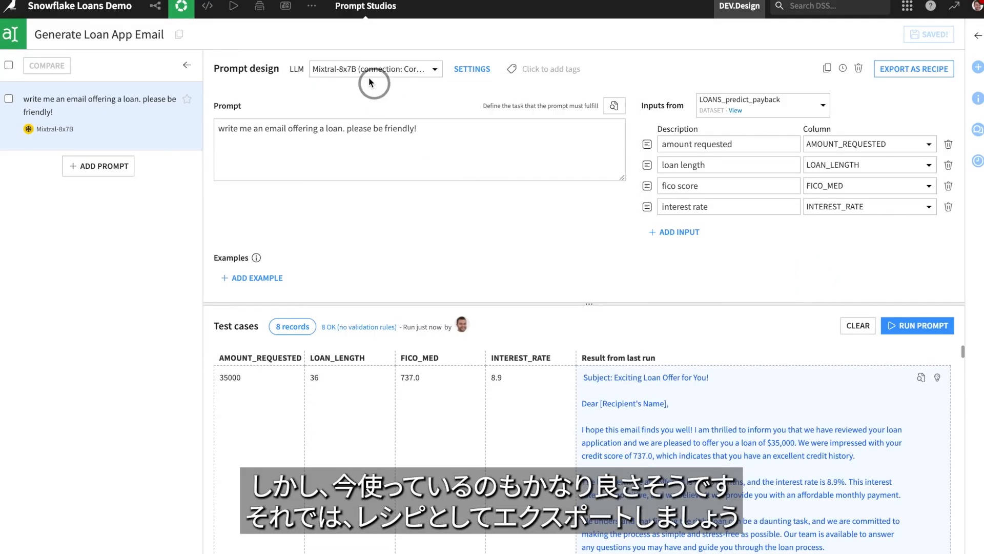
click(930, 69)
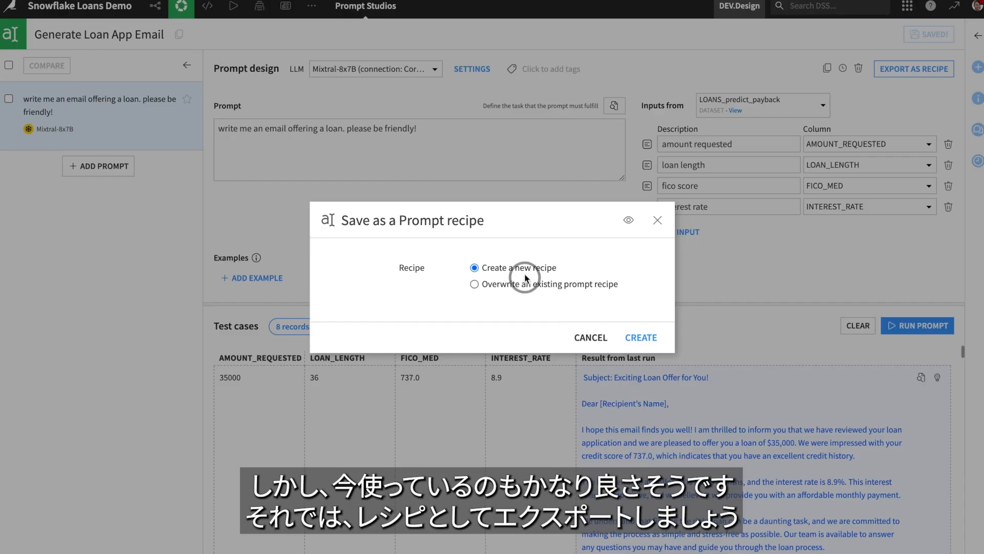
click(641, 336)
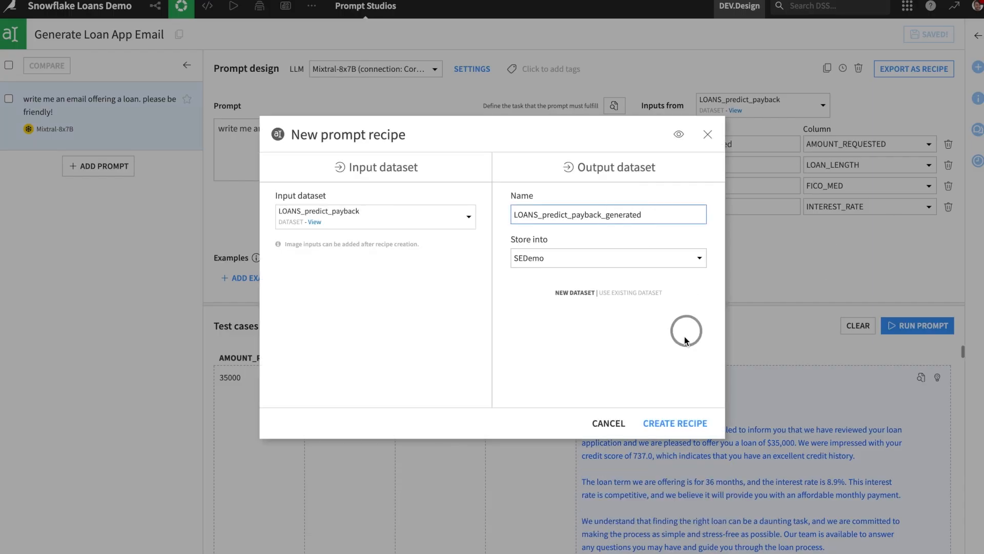
click(693, 424)
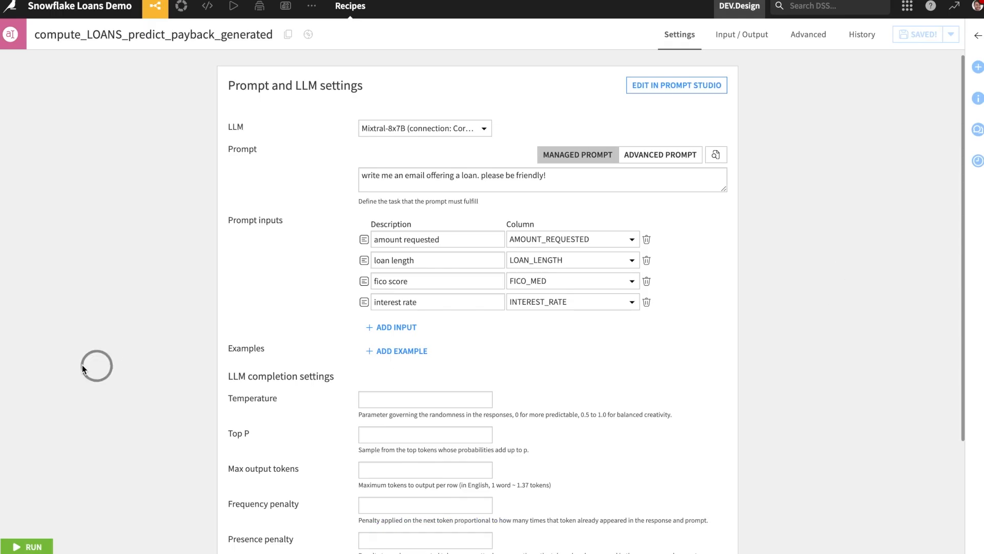
- Run the new prompt recipe on the full input dataset and return to the project flow
click(35, 547)
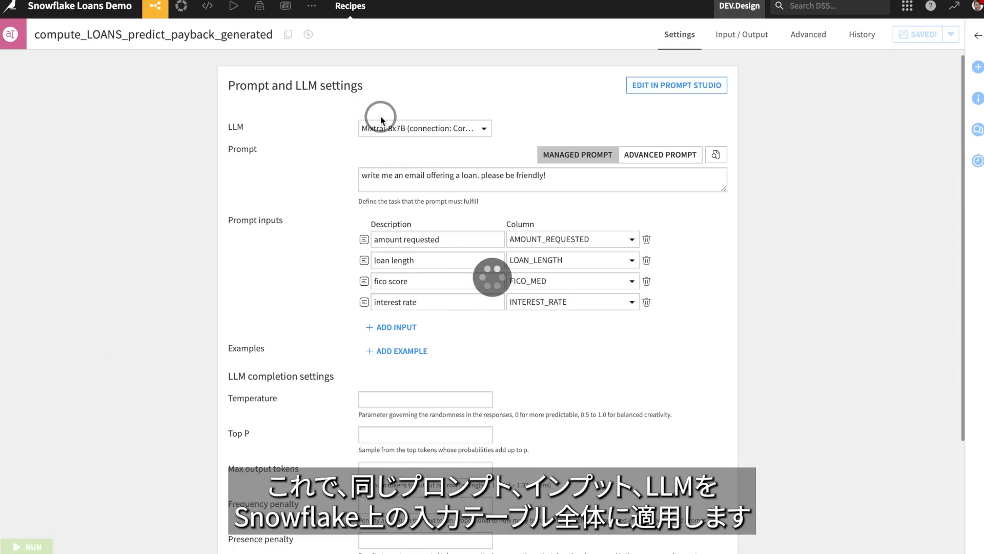
drag(363, 173, 580, 184)
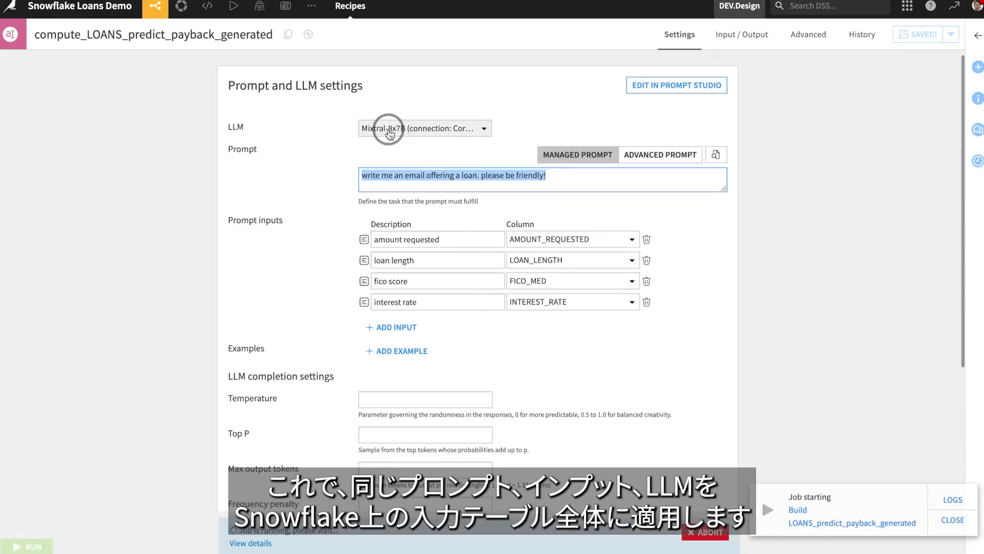
click(157, 12)
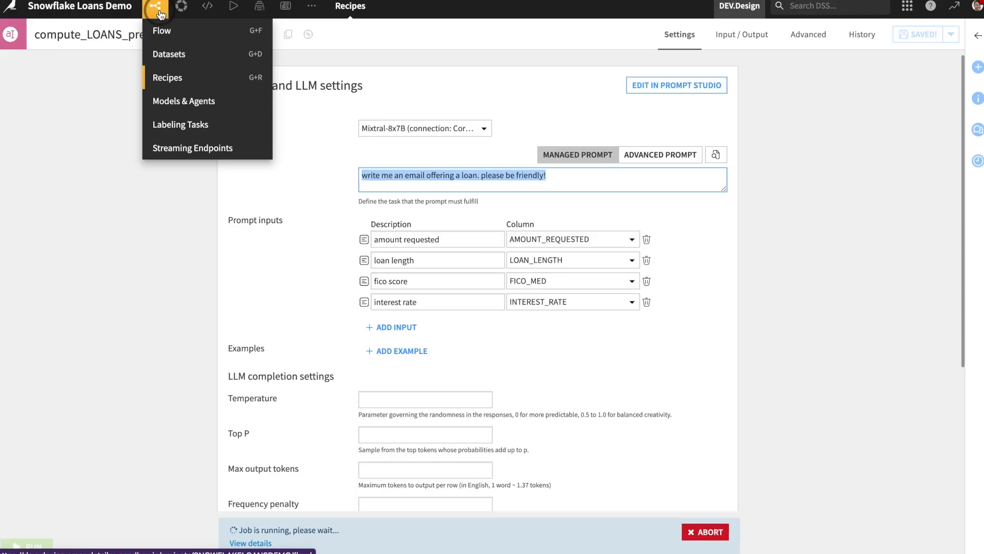
click(162, 30)
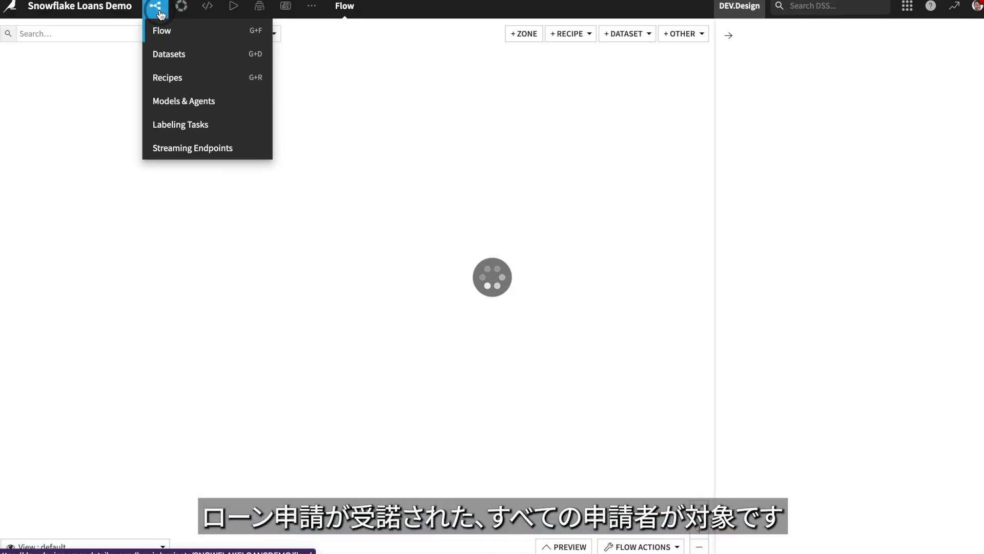
- Inspect the prompt recipe in the flow together with its input dataset and its generated output dataset
click(607, 331)
click(496, 183)
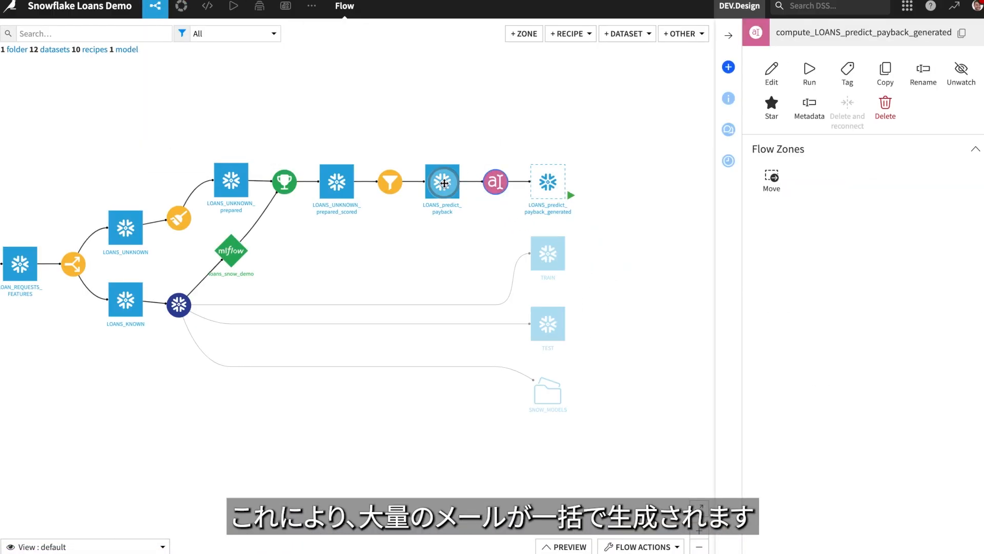
click(443, 182)
click(558, 184)
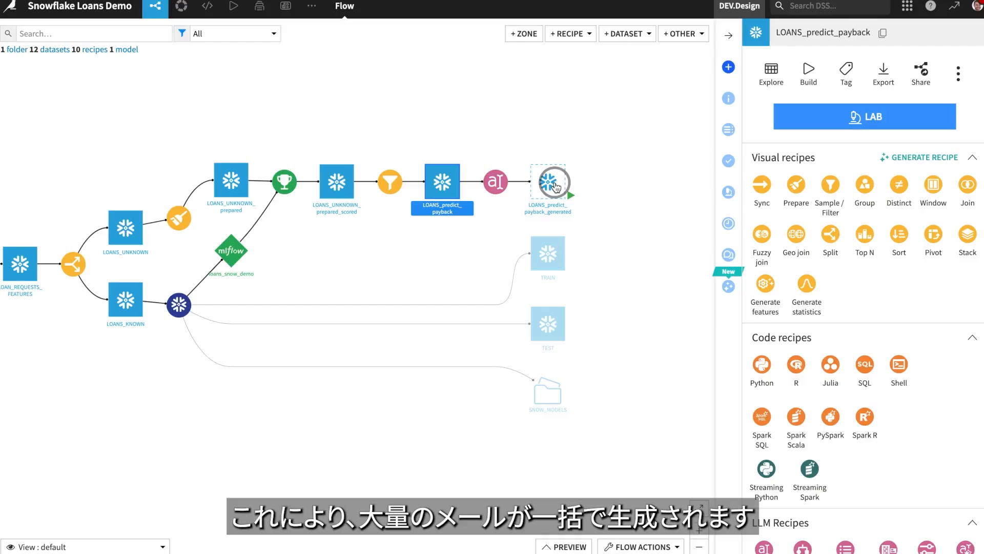
click(556, 186)
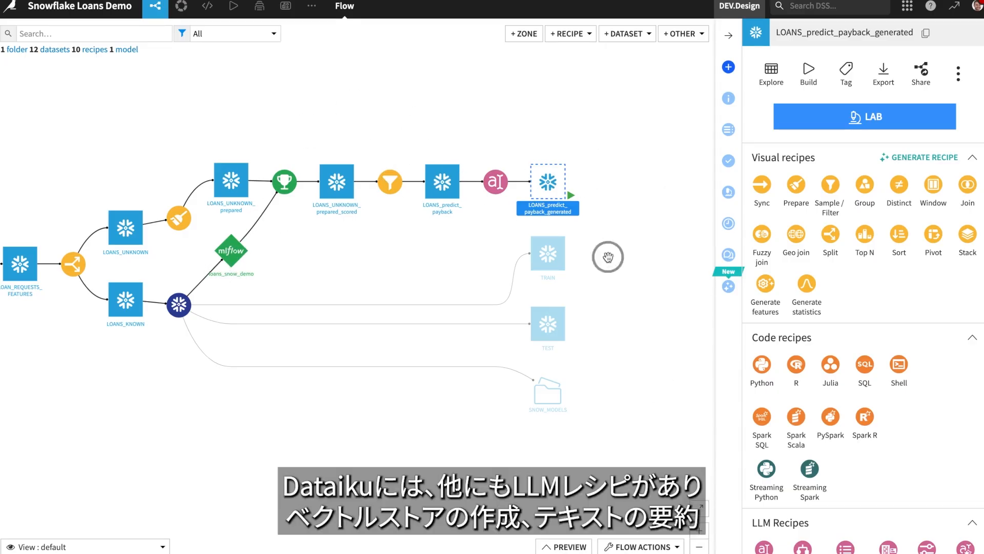
- Examine the LLM recipes available for the LOANS_predict_payback dataset and look over the pipeline leading up to it
click(445, 197)
scroll(819, 415, down, 4)
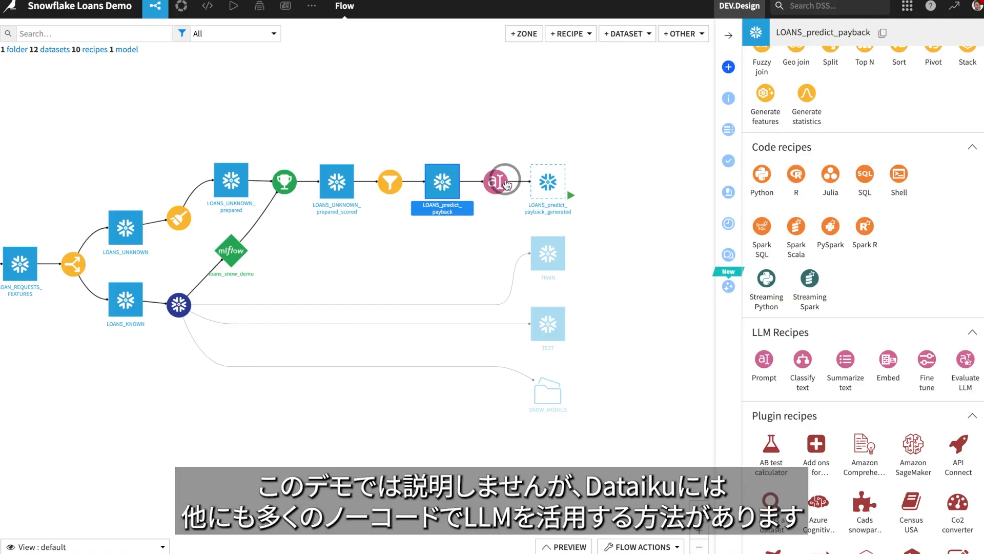
drag(487, 145, 543, 164)
scroll(569, 185, up, 3)
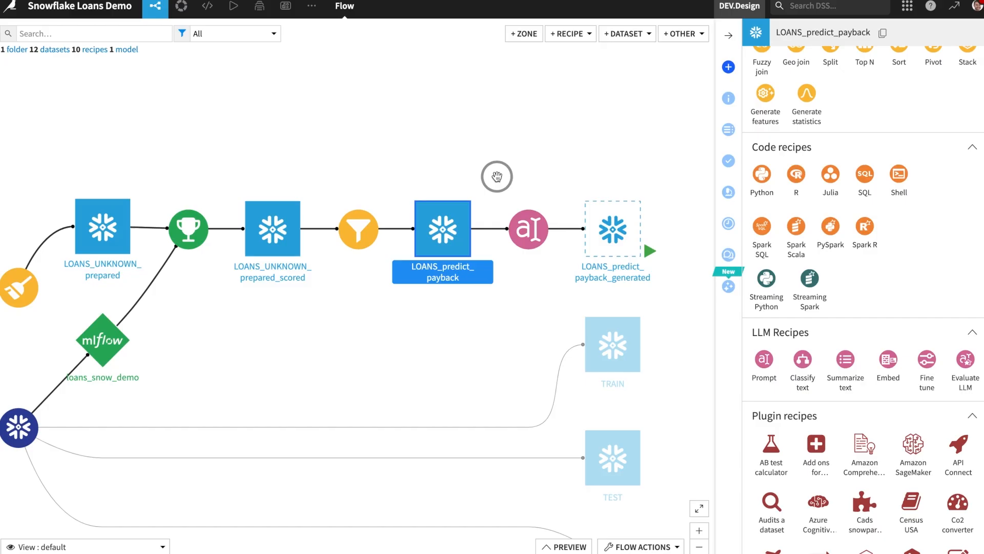
scroll(485, 193, down, 5)
drag(465, 169, 541, 202)
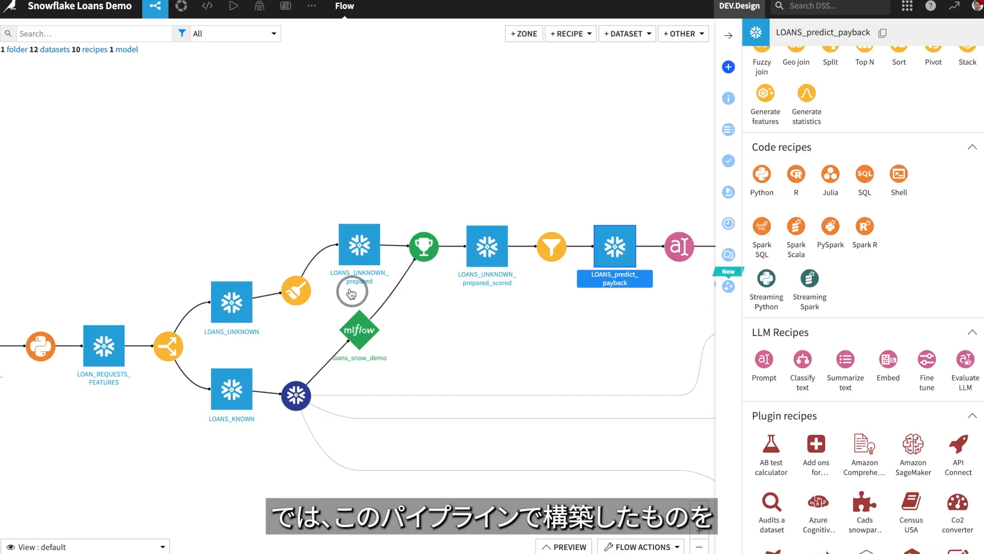
- Create a story titled "snow demo" in the Finance workspace, synchronized with the LOAN_REQUESTS_KNOWN dataset
drag(298, 204, 154, 199)
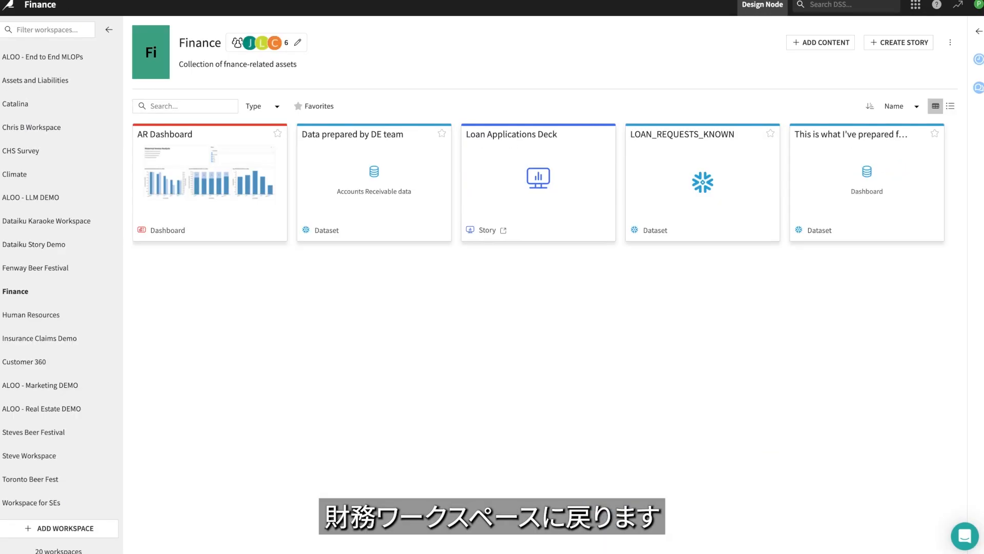
click(46, 295)
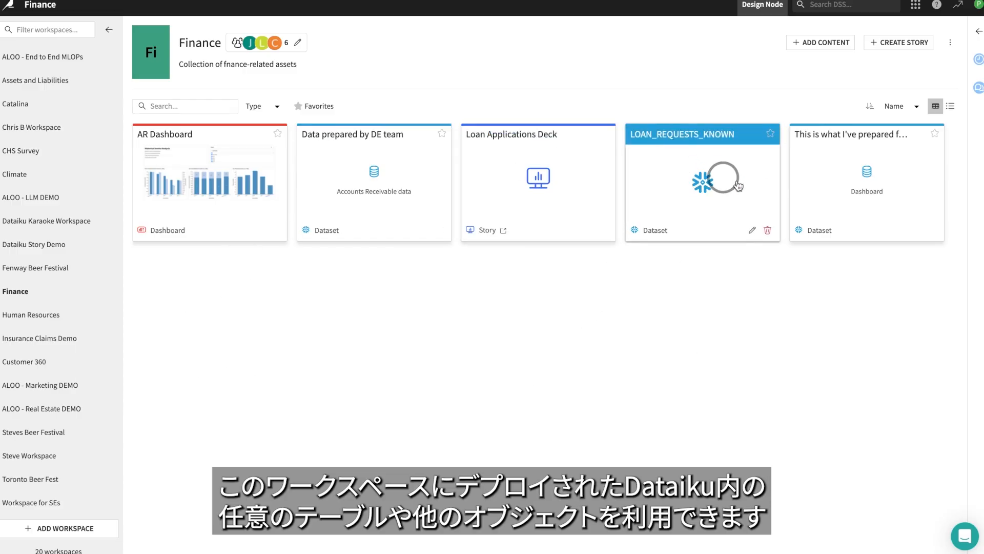
click(917, 51)
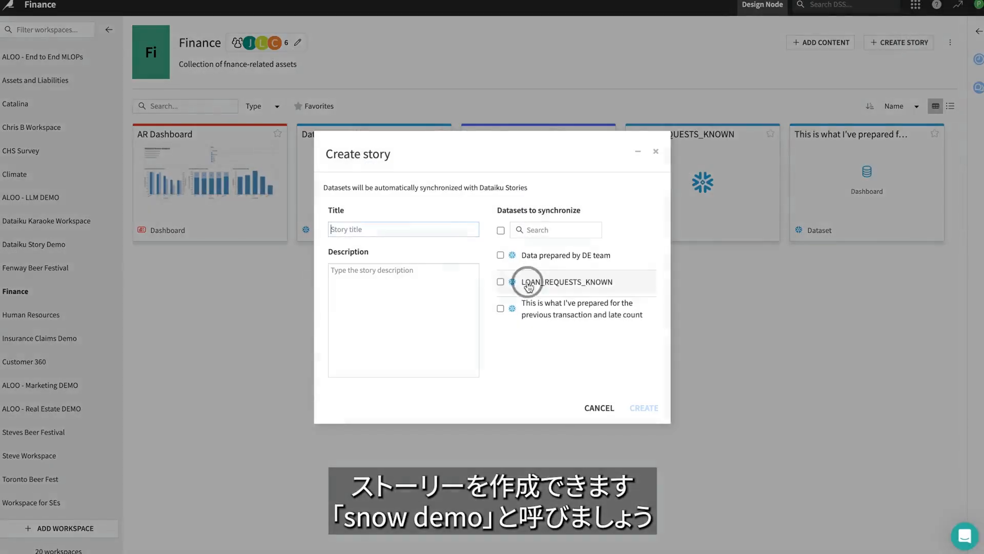
text(snow)
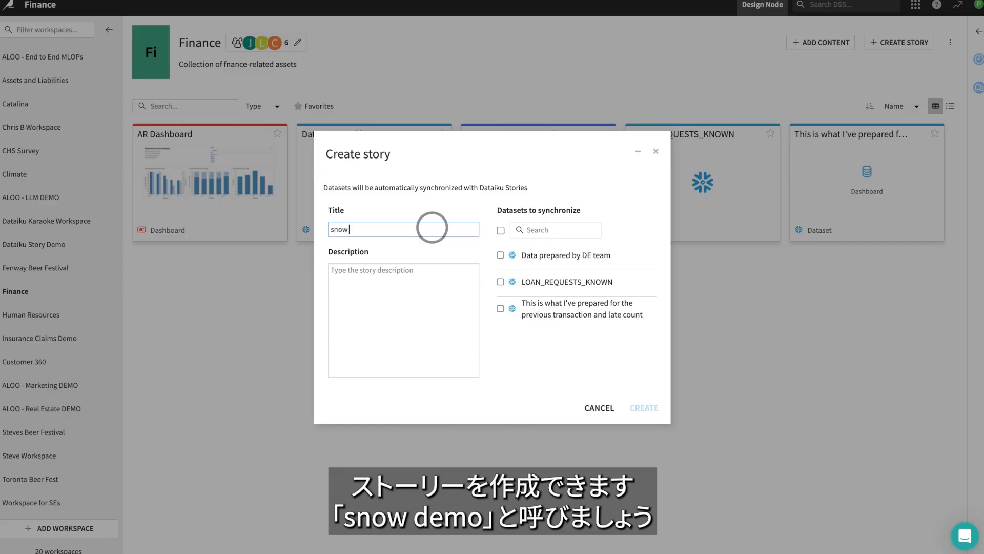
text( demo)
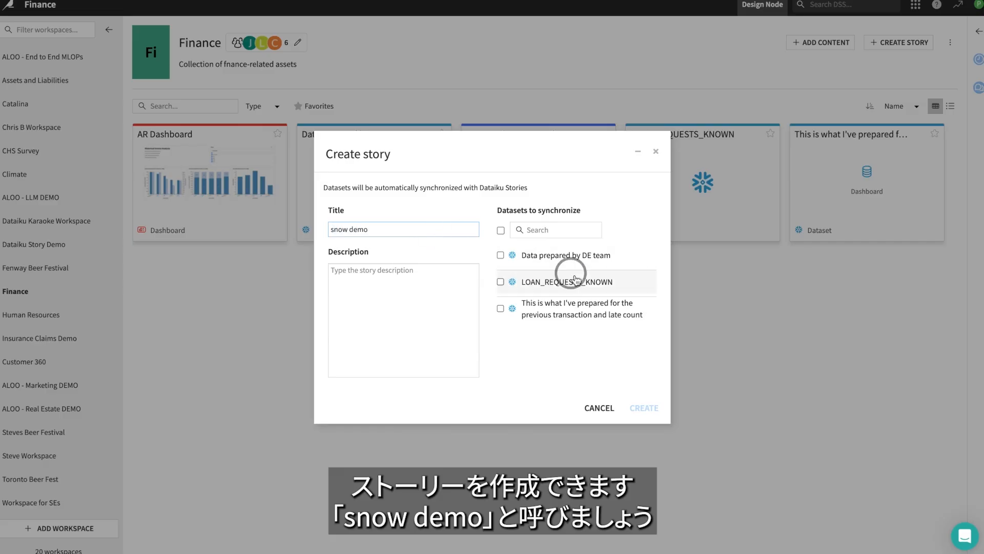
click(501, 282)
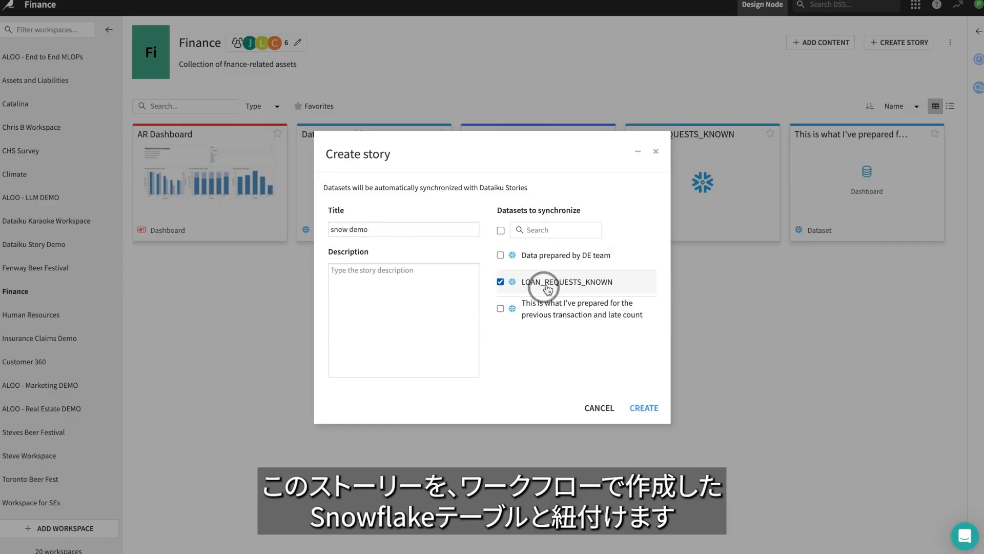
click(647, 408)
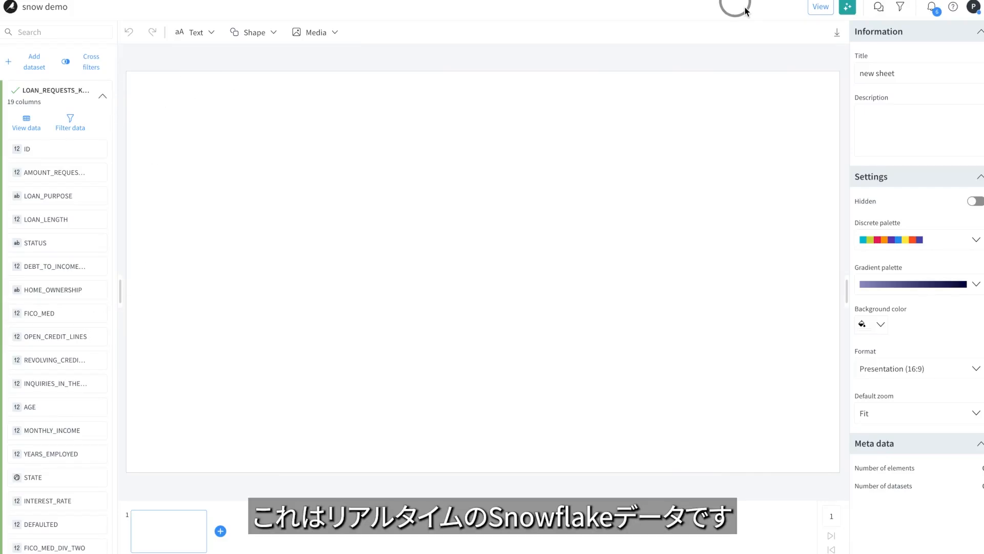
- Ask Story AI to "create a beautiful presentation showing relationships in the loan application data, including with the DEFAULTED column"
click(843, 6)
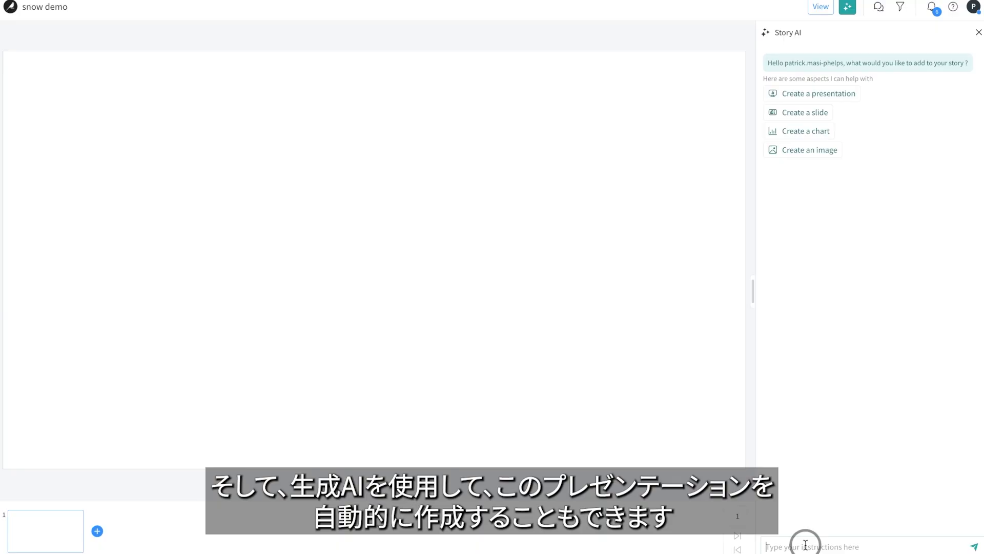
text(create a beautiful presentation showing relationships in the loan application data, including with the DEFAULTED column)
key(Return)
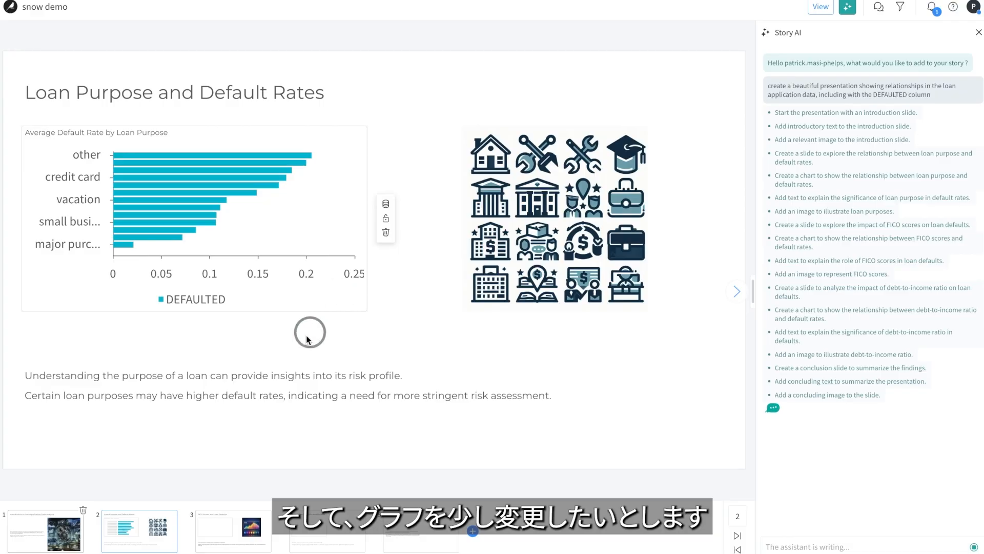
- Have the AI assistant recolor the Average Default Rate by Loan Purpose chart with the instruction "please make the colors in red palette"
click(213, 310)
click(265, 329)
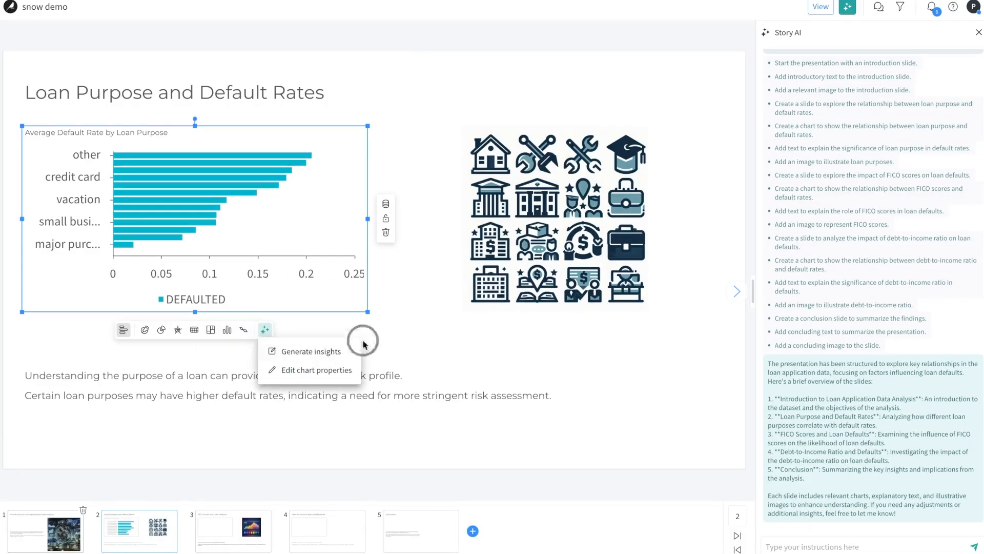
click(335, 369)
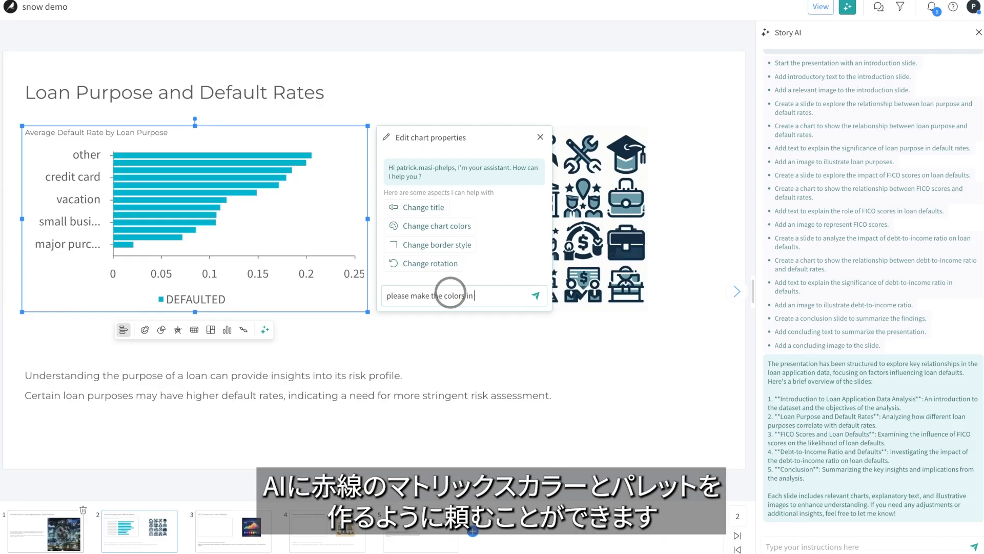
text(red palette)
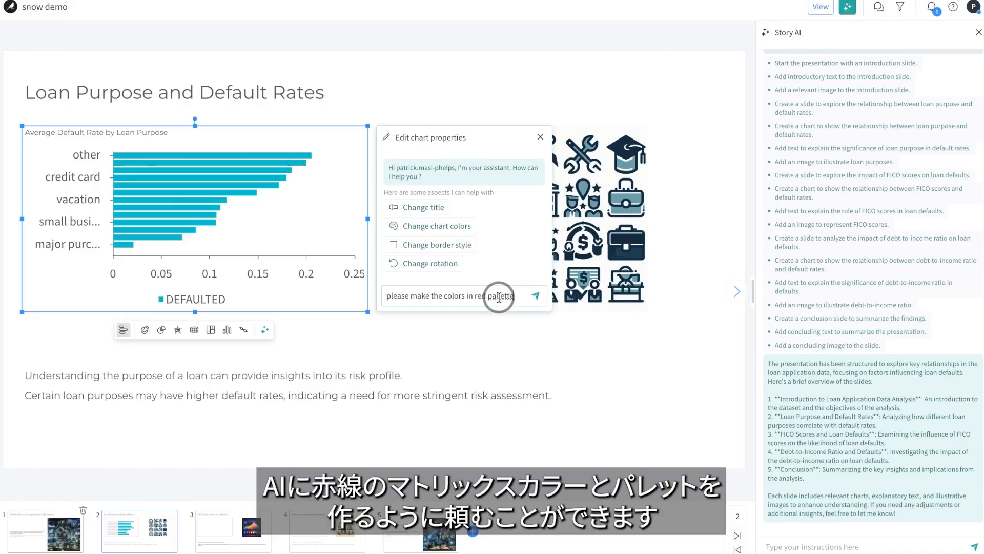
click(533, 294)
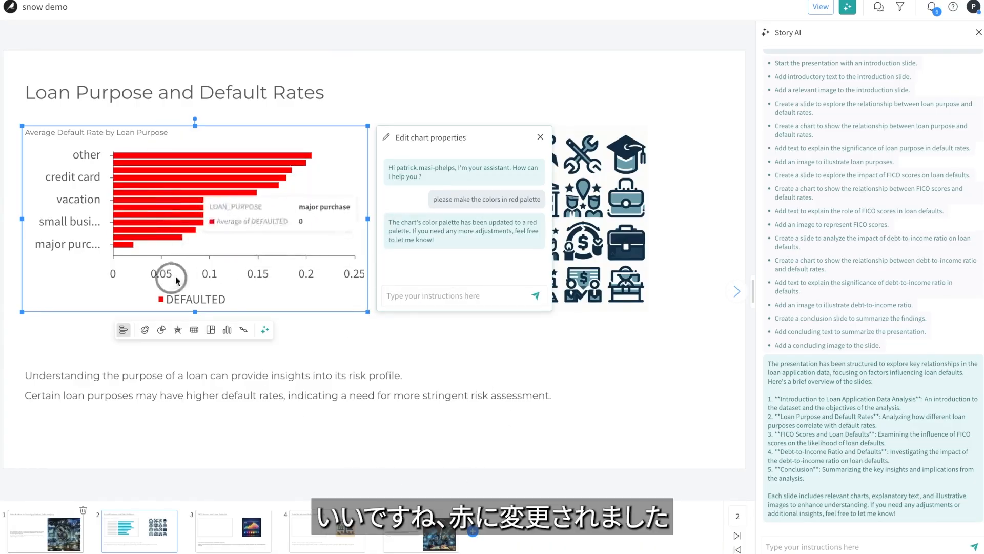
click(246, 538)
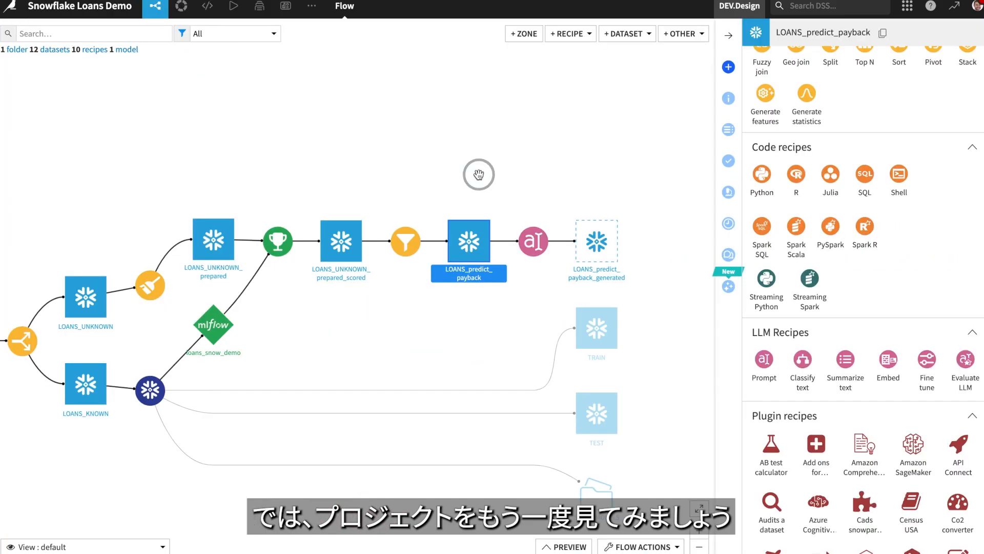
- Return to the Snowflake Loans Demo project, check its job list for the prompt recipe build, and go back to the flow
click(365, 118)
click(233, 6)
click(235, 28)
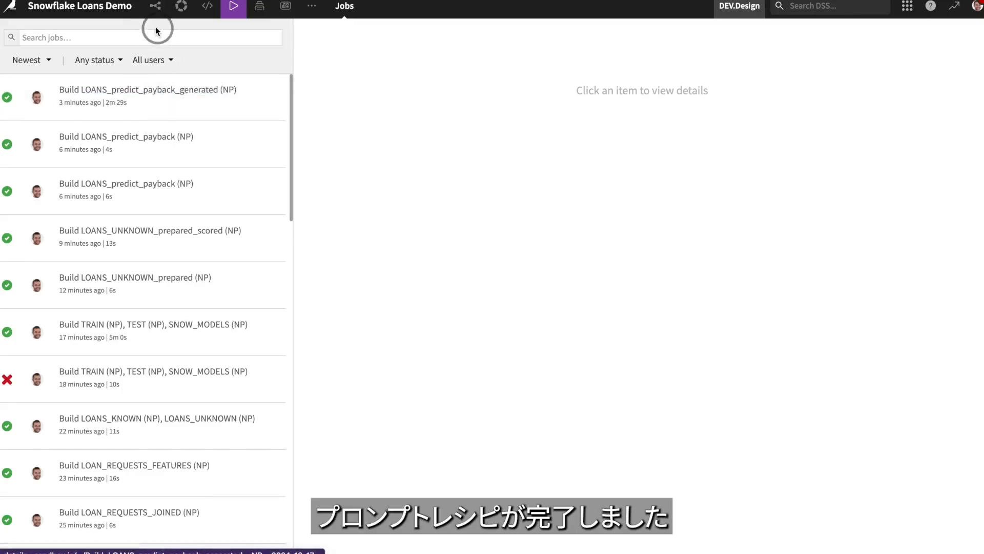
click(155, 6)
click(161, 28)
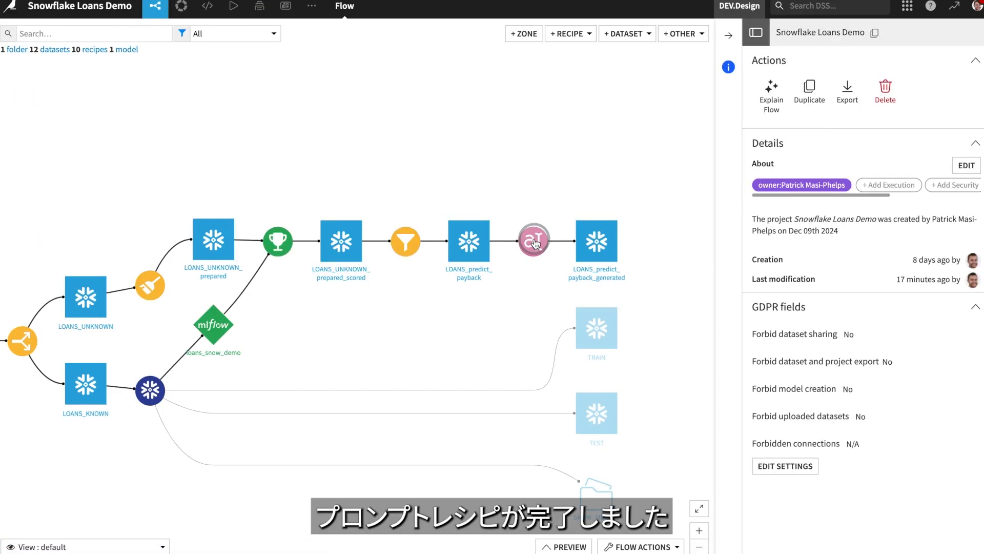
- Explore the LOANS_predict_payback_generated dataset and examine the generated emails in the llm_output column
click(534, 243)
click(601, 247)
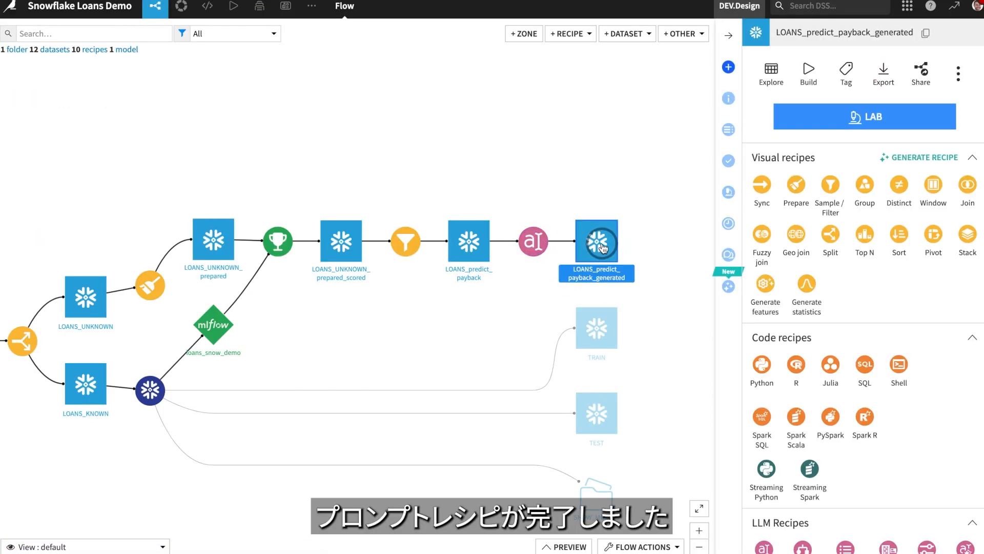
double_click(602, 248)
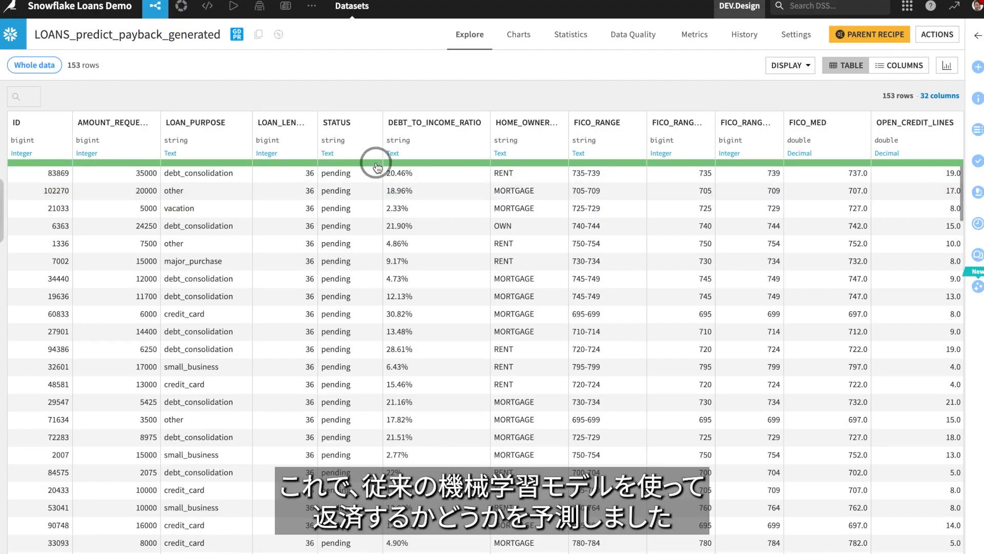
scroll(444, 273, right, 10)
scroll(444, 273, right, 5)
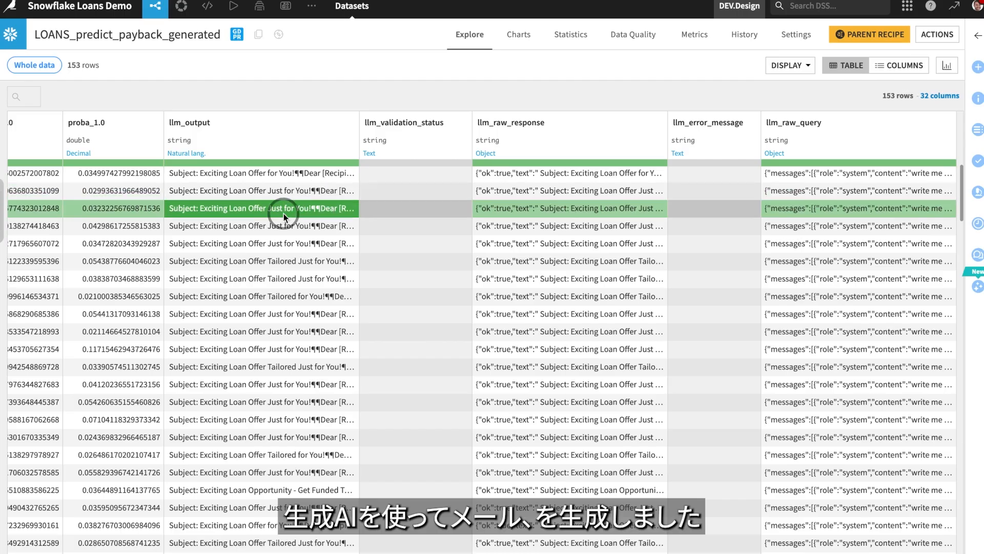
scroll(283, 429, down, 10)
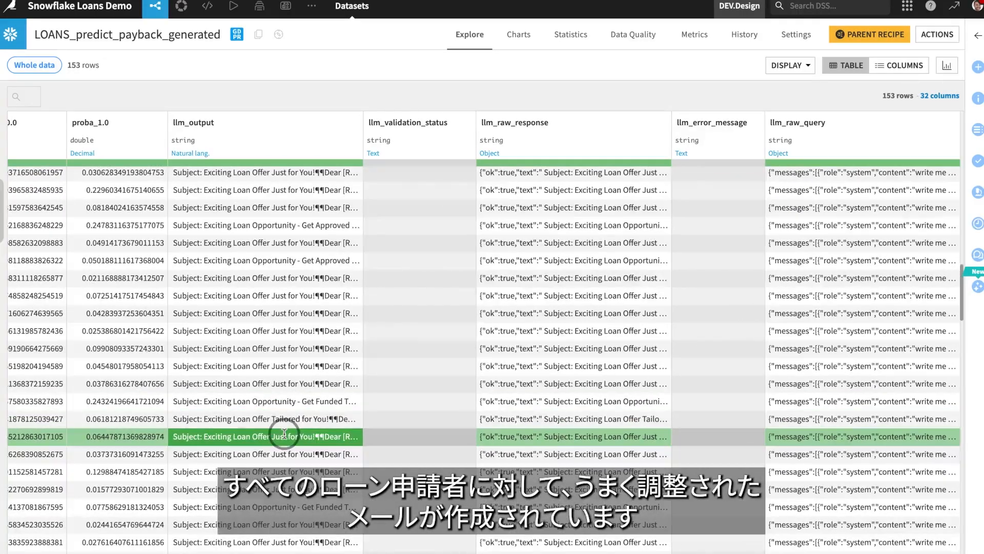
mouse_move(285, 436)
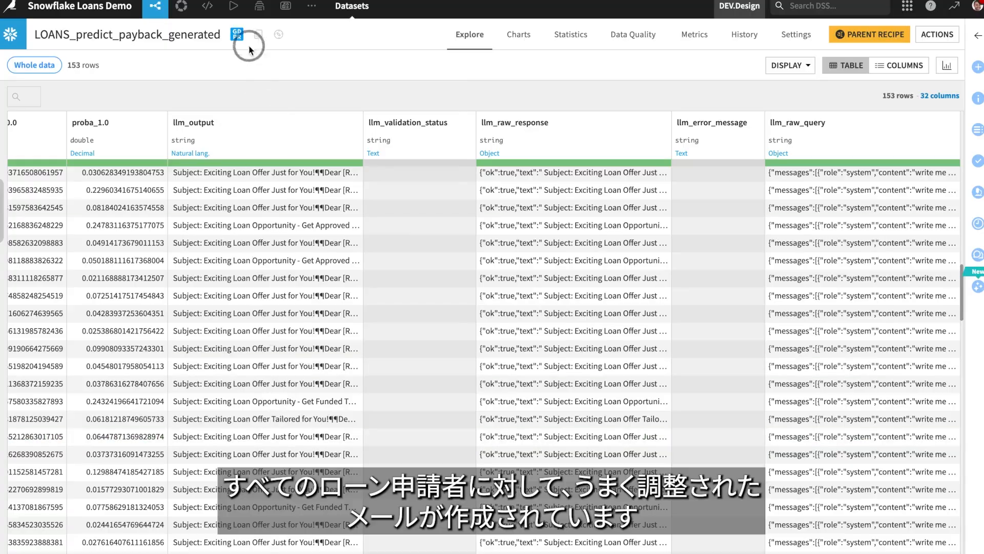
- Create a sequence-of-steps scenario named "weekly build" in the project
click(234, 7)
click(242, 79)
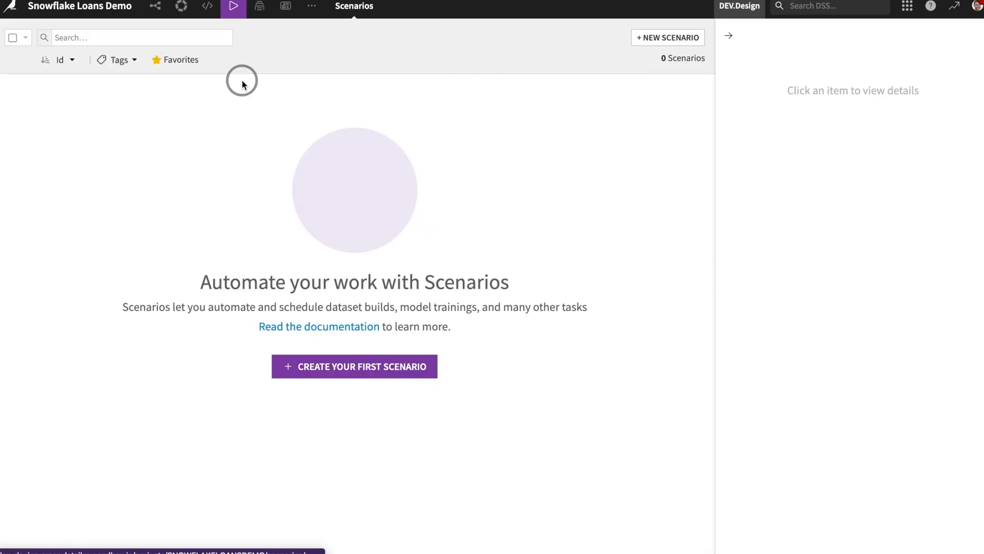
click(396, 362)
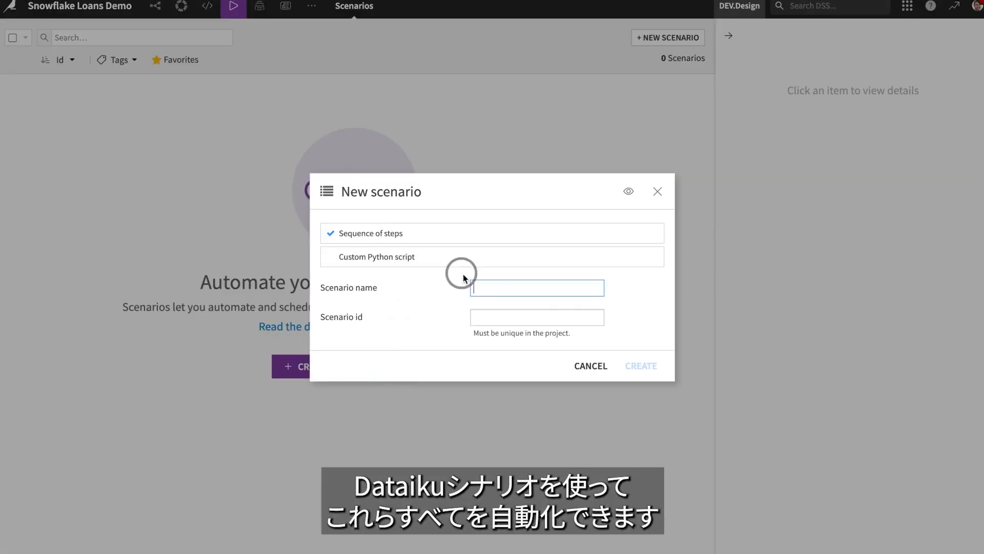
text(wee)
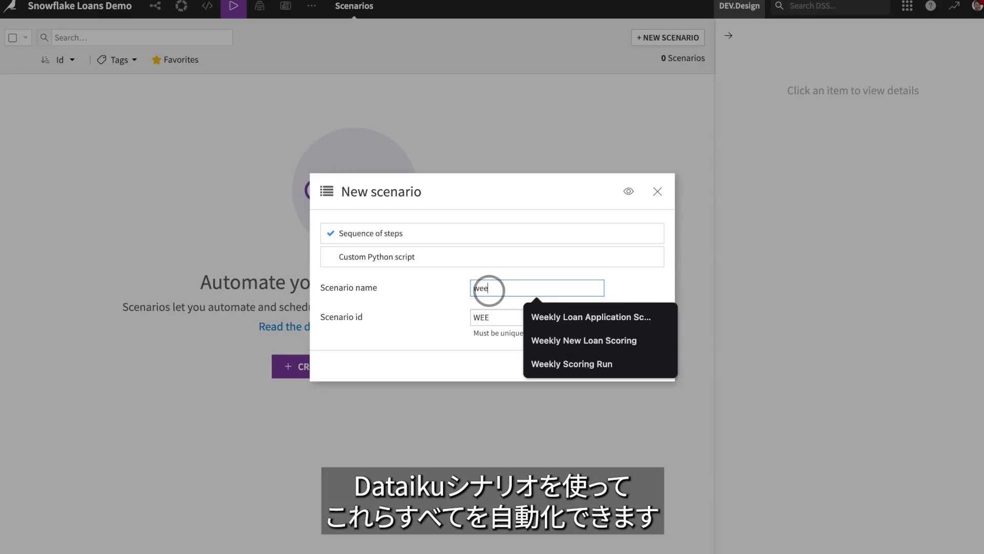
text(kly build)
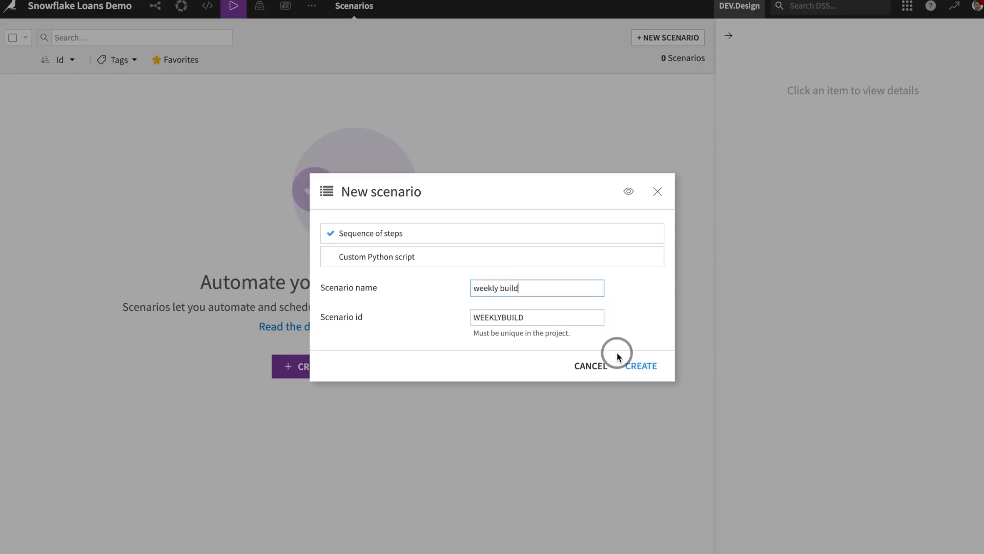
click(642, 365)
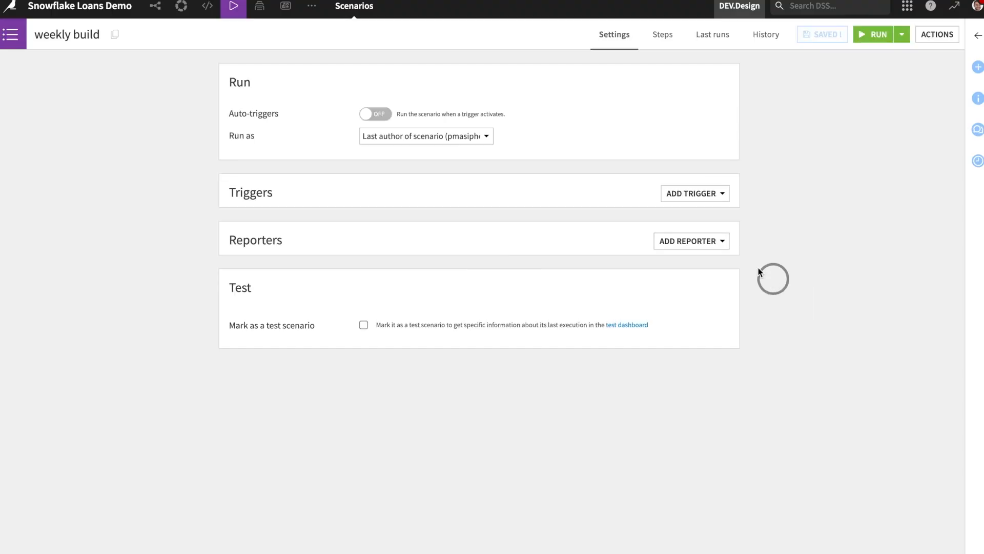
- Add a time-based trigger to the weekly build scenario that repeats every 1 week
click(691, 193)
click(667, 208)
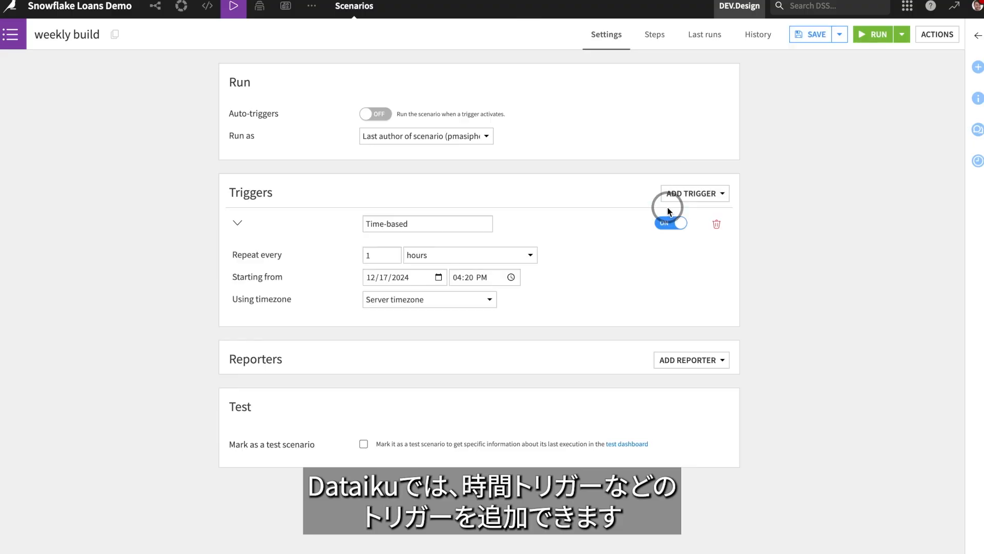
click(440, 256)
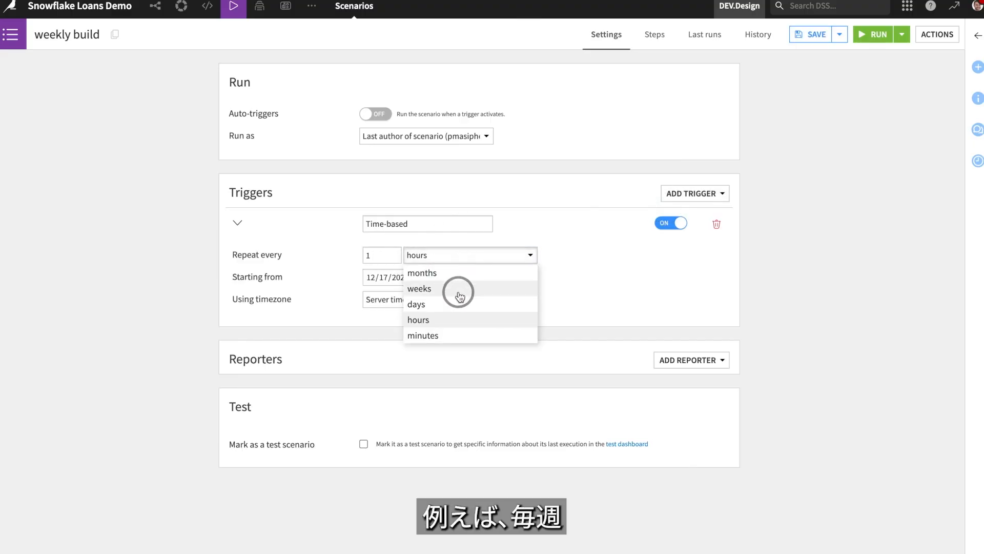
click(451, 273)
click(451, 255)
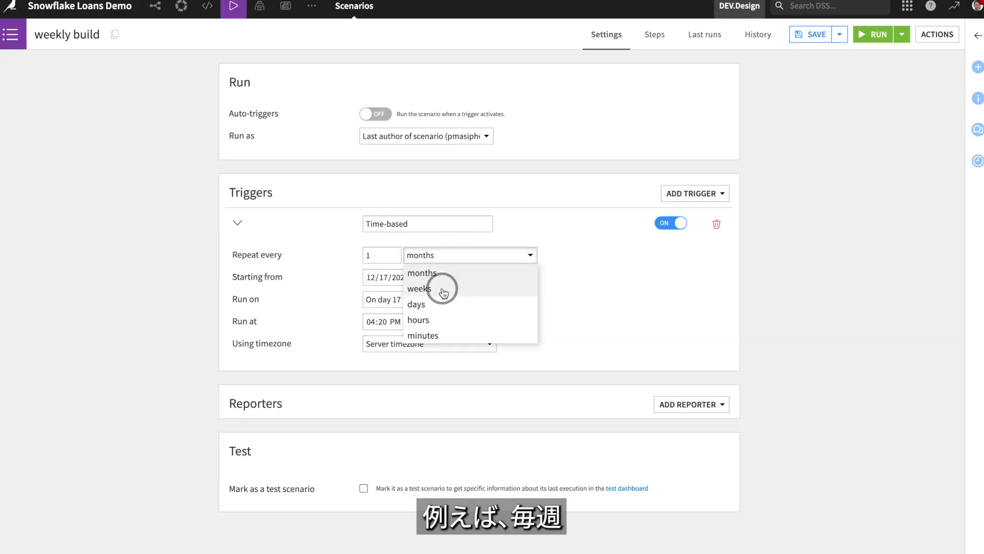
click(415, 289)
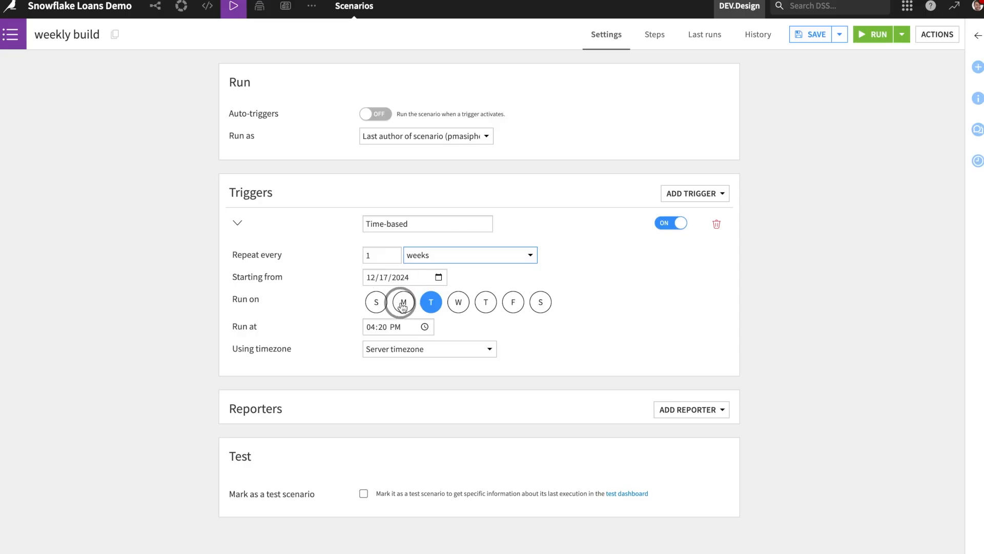
- Schedule the weekly trigger to run only on Monday at 04:20 AM
click(405, 305)
click(431, 306)
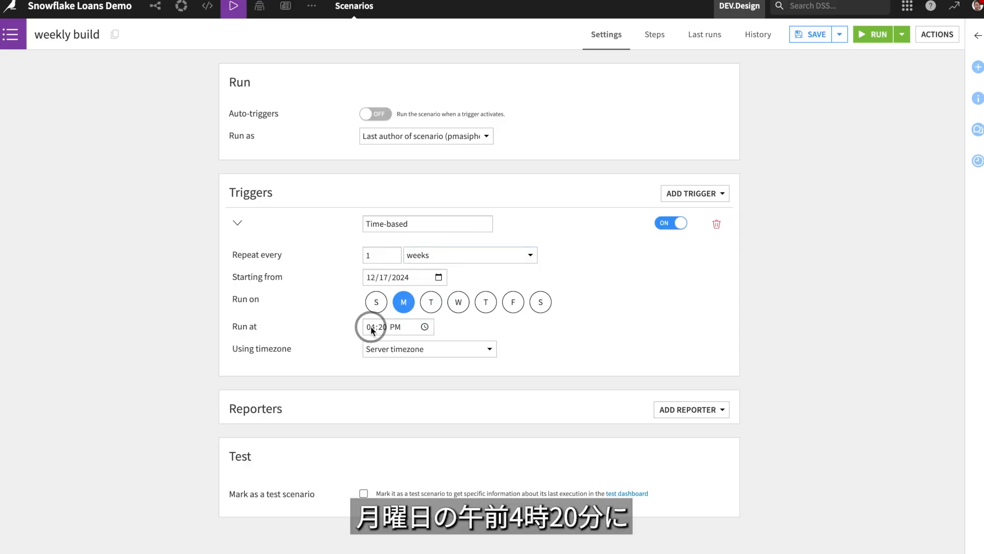
click(393, 328)
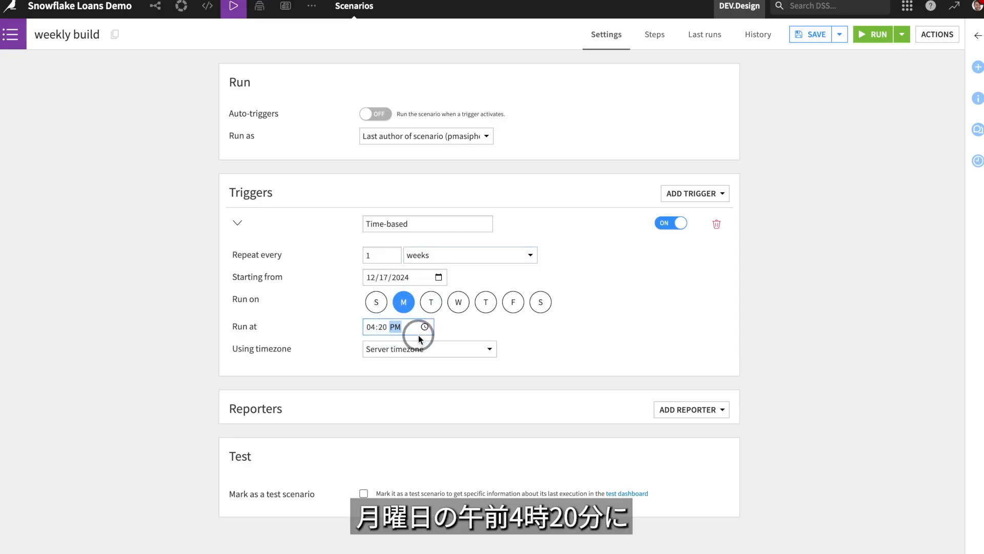
key(a)
click(638, 329)
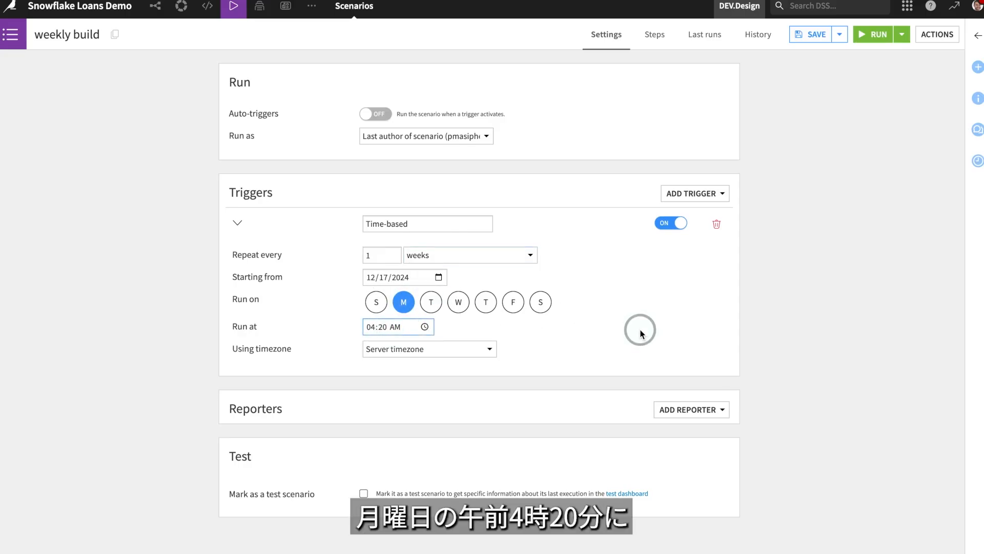
- Add a Verify rules or run checks step to the weekly build scenario, targeting the LOANS_KNOWN dataset
click(656, 35)
click(108, 546)
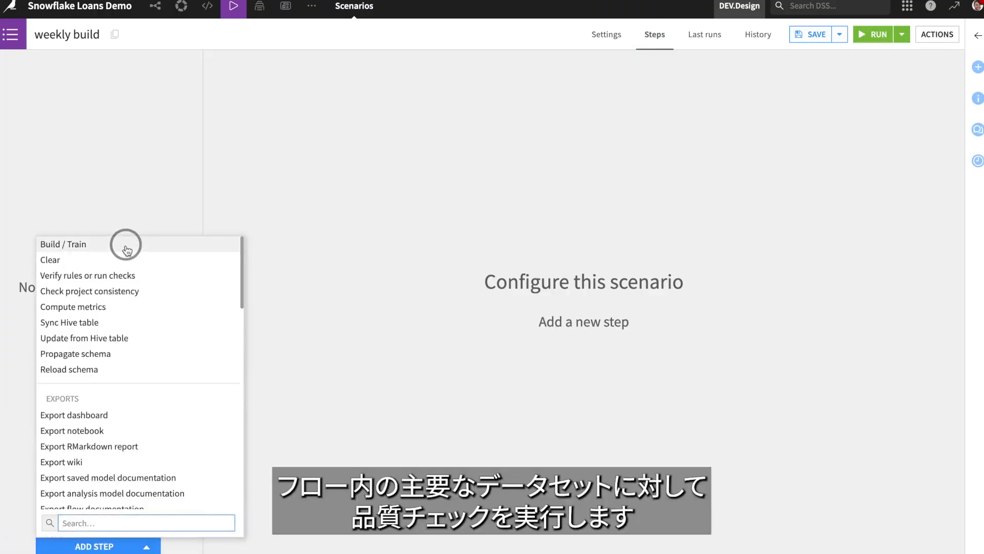
click(123, 277)
click(250, 223)
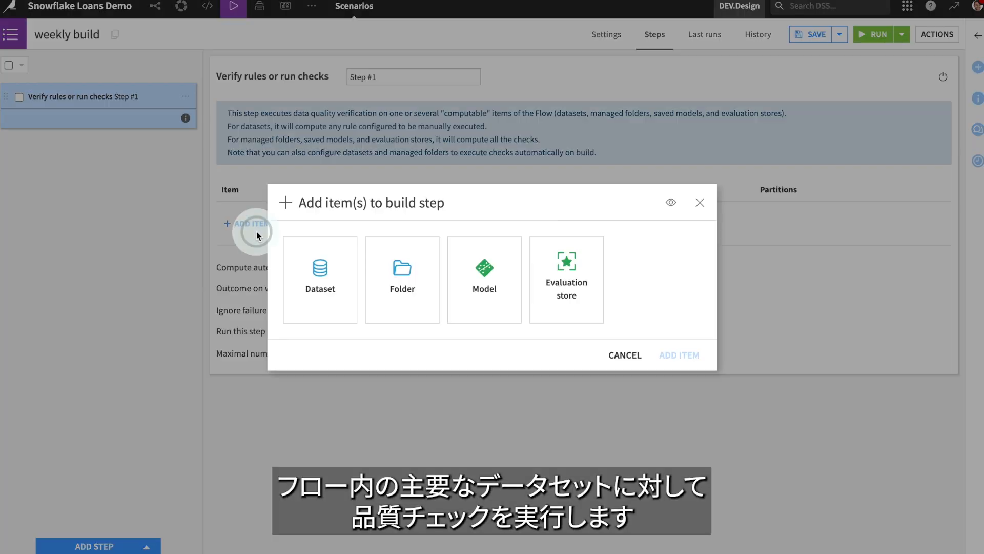
click(328, 249)
click(479, 317)
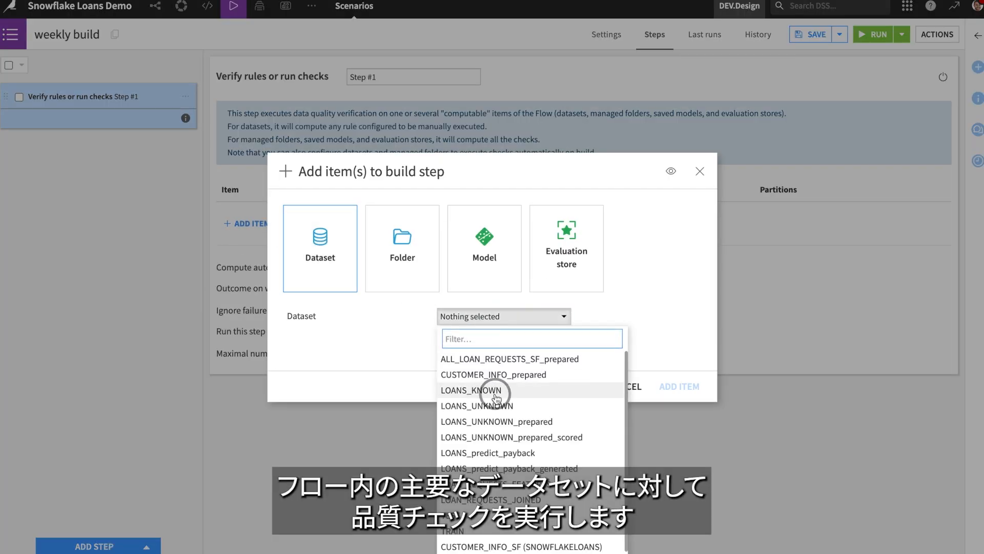
click(486, 391)
click(682, 387)
- Add a Build / Train step to the scenario that builds the LOANS_UNKNOWN dataset
click(118, 544)
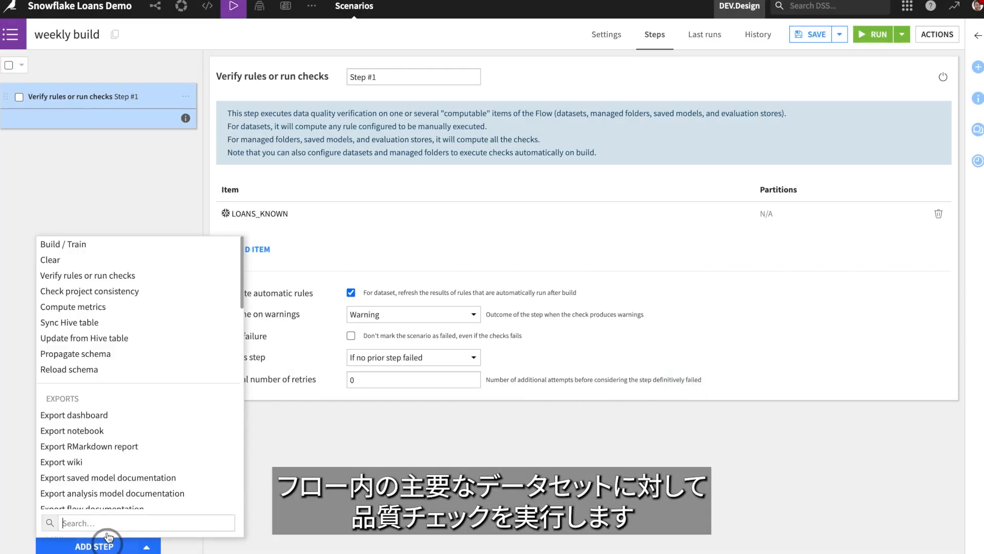
click(154, 247)
click(252, 203)
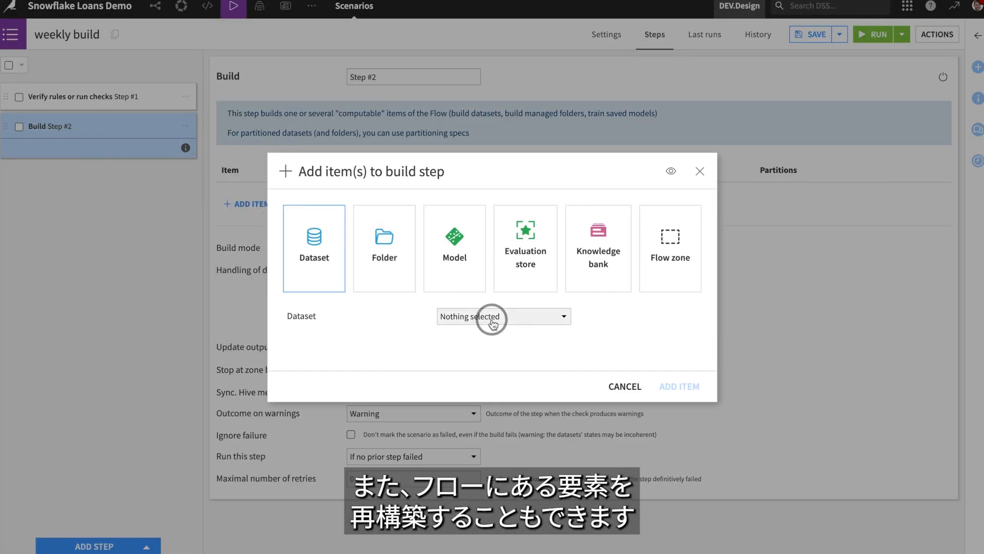
click(492, 321)
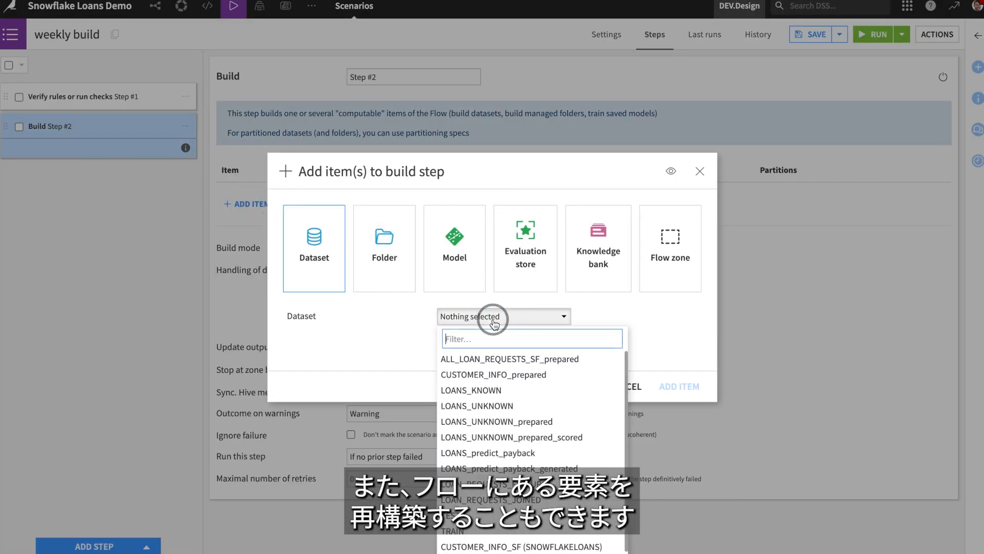
click(532, 410)
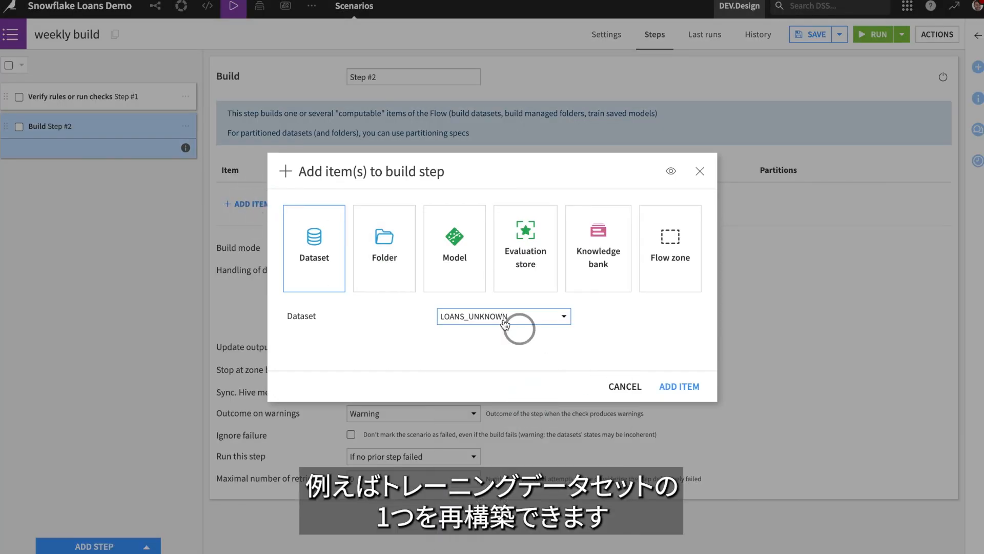
click(688, 388)
- Add another Build / Train step to the scenario that retrains the loans_snow_demo model
click(129, 543)
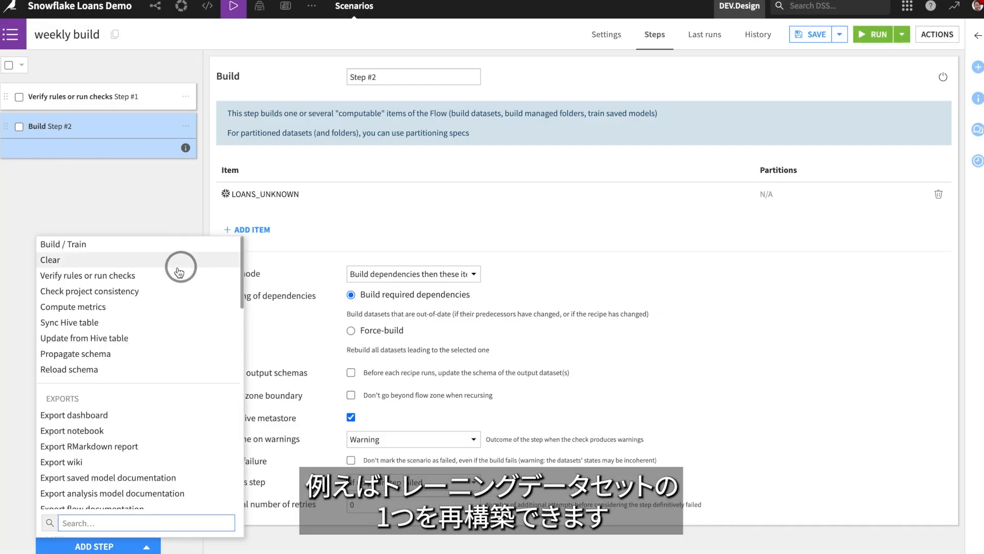
click(171, 246)
click(251, 207)
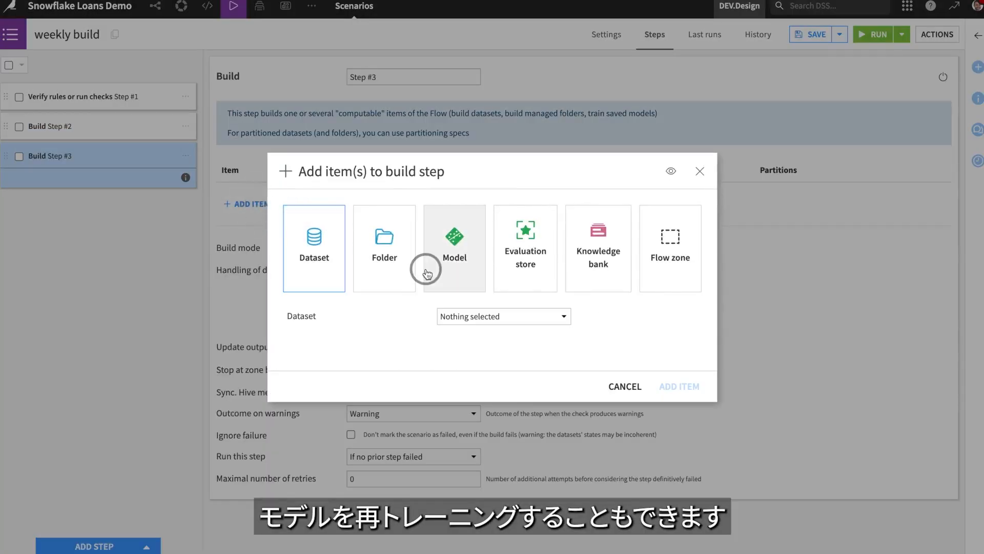
click(451, 256)
click(527, 316)
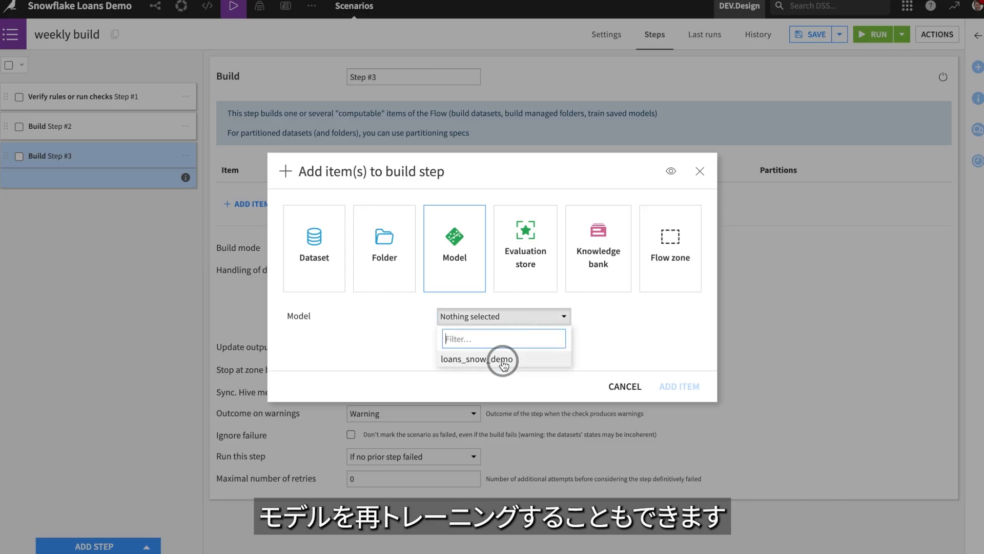
click(502, 358)
click(667, 386)
- Look through the other scenario step types, including the deployer ones, and save the weekly build scenario
click(134, 544)
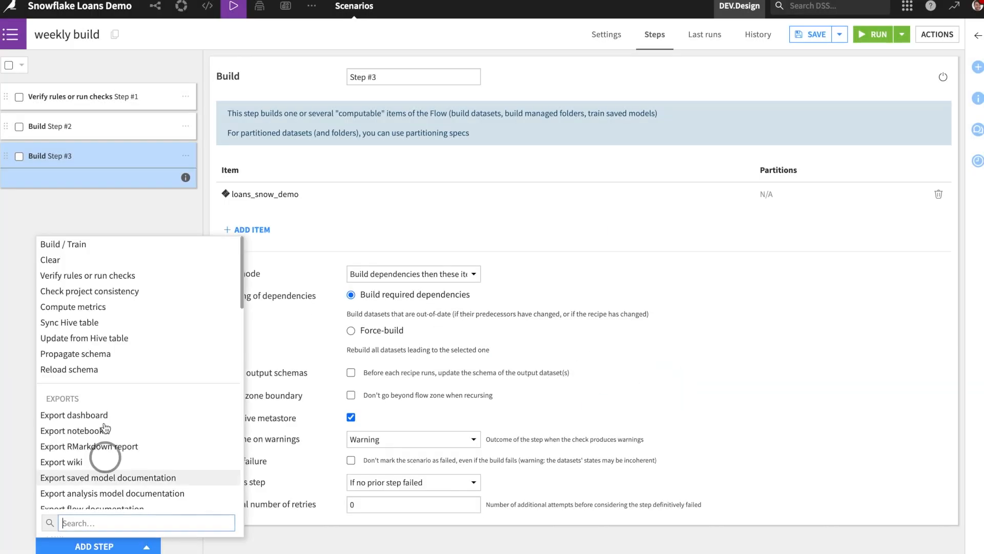
scroll(125, 430, down, 1)
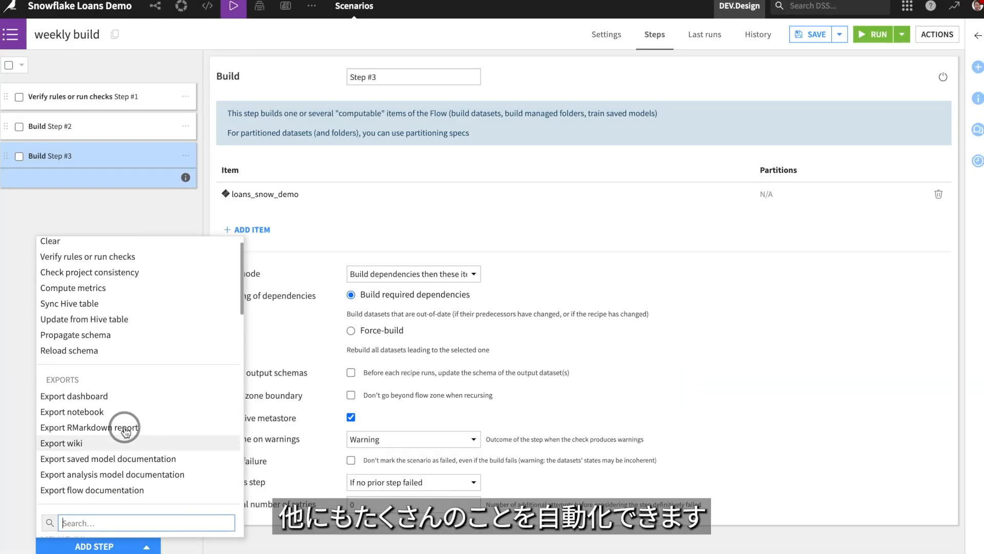
scroll(125, 432, down, 6)
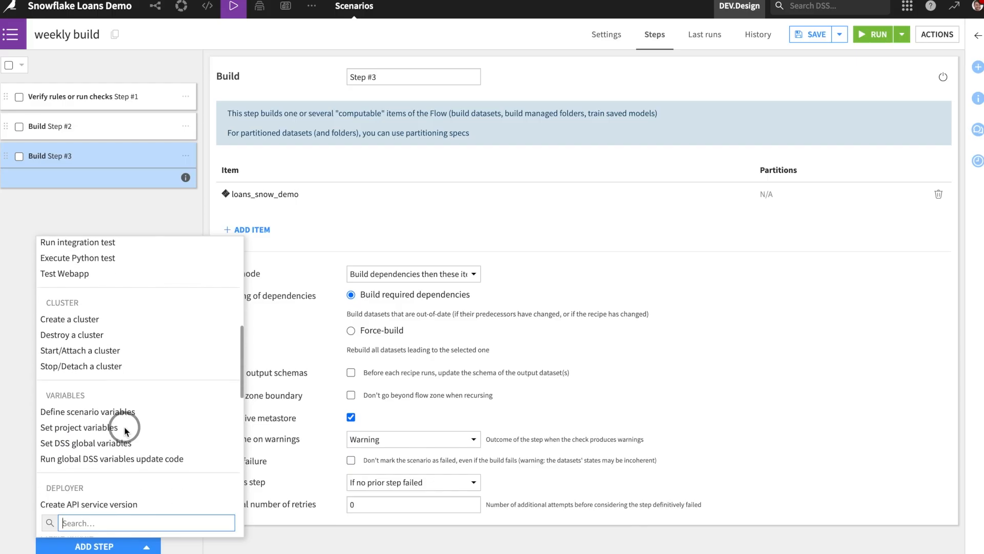
scroll(125, 429, down, 6)
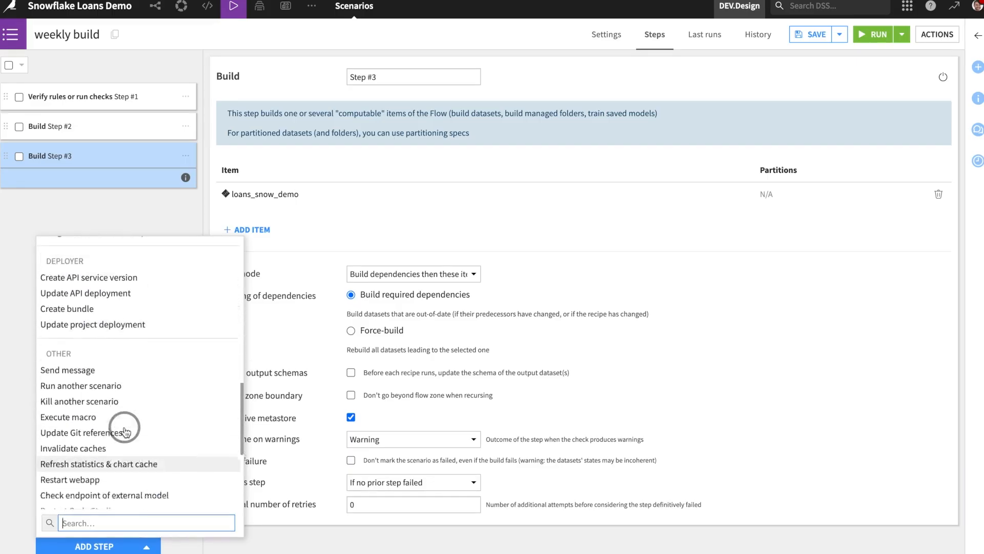
scroll(125, 432, up, 3)
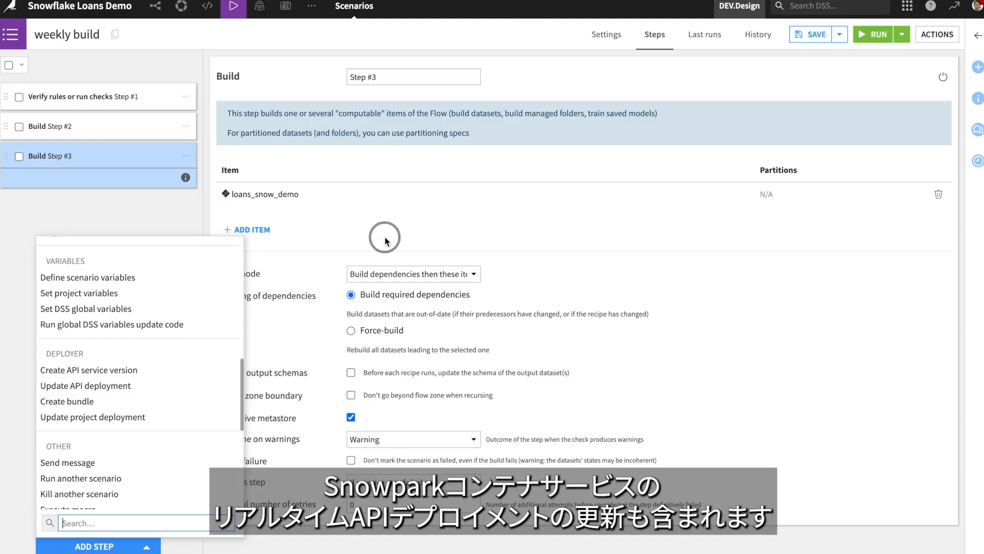
click(172, 215)
click(820, 35)
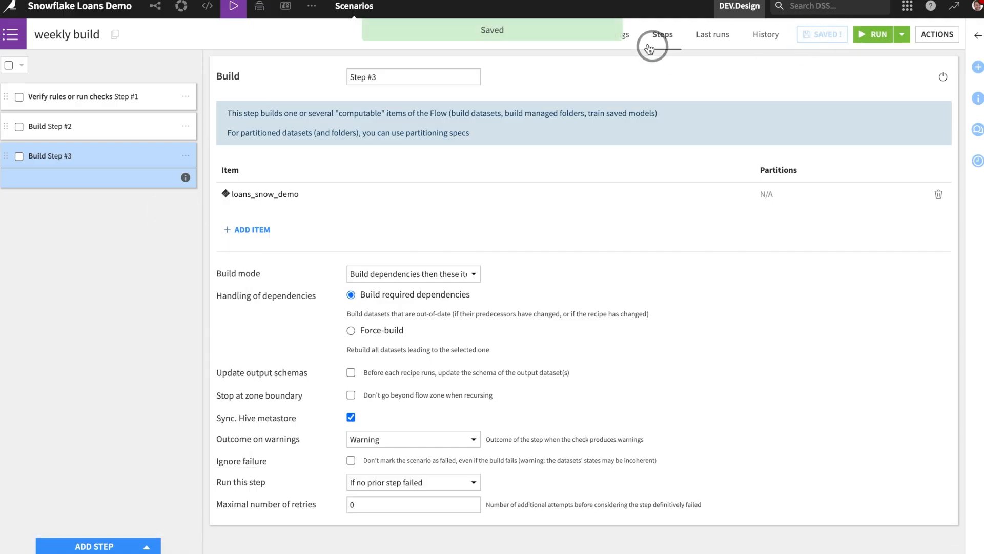
- Review the reporter channels available in the weekly build scenario's settings without adding one
click(614, 34)
click(682, 408)
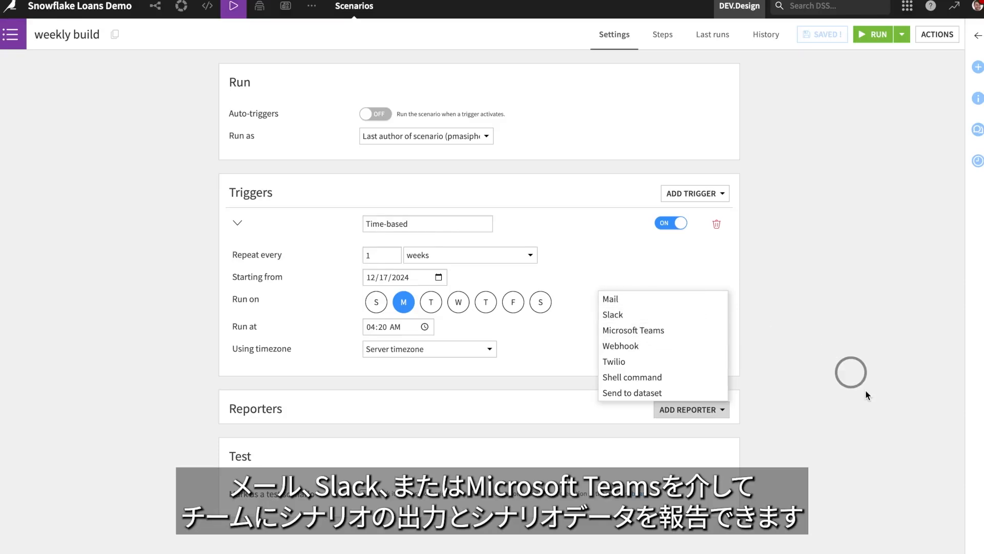
click(857, 431)
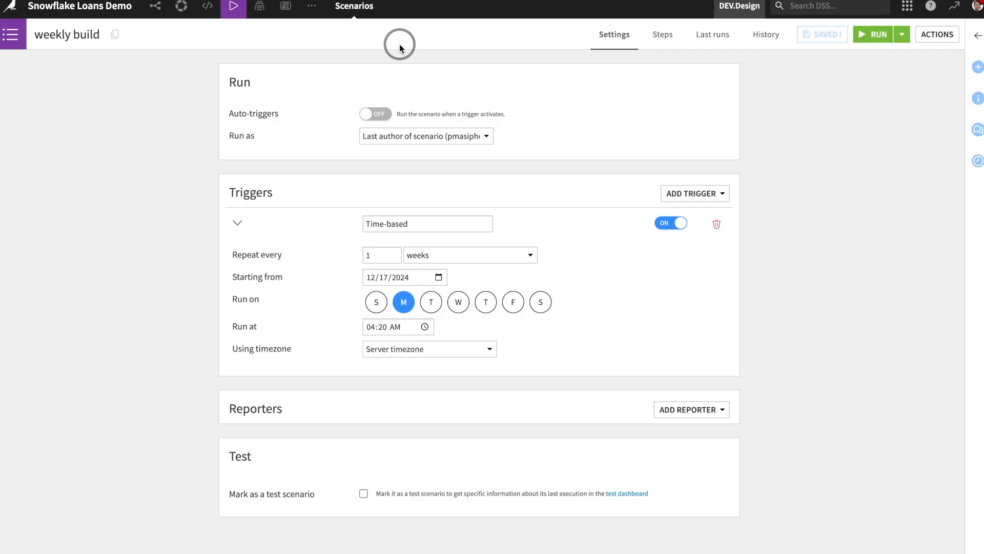
- Return to the project's Flow and view the loan pipeline around the scored and generated datasets
click(157, 6)
click(463, 92)
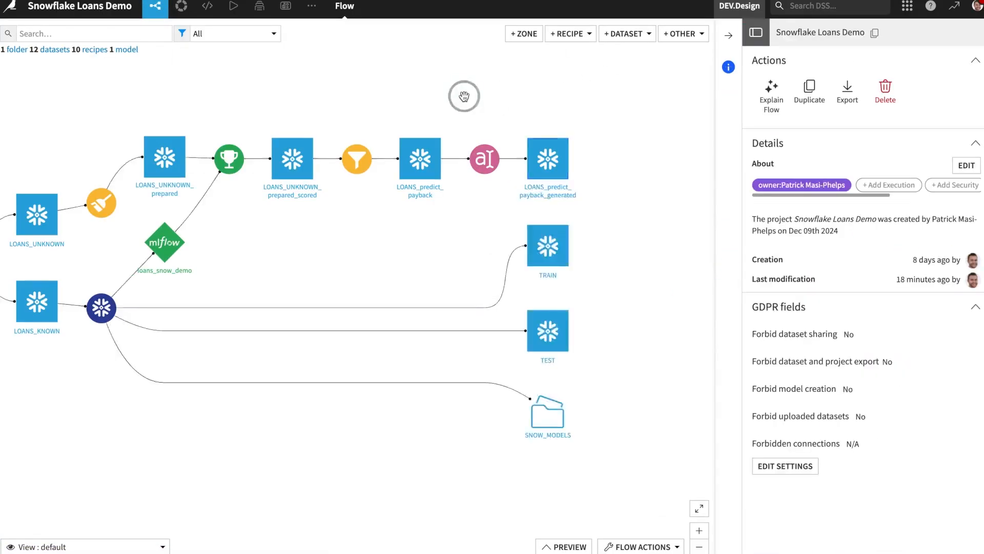
drag(463, 92, 558, 129)
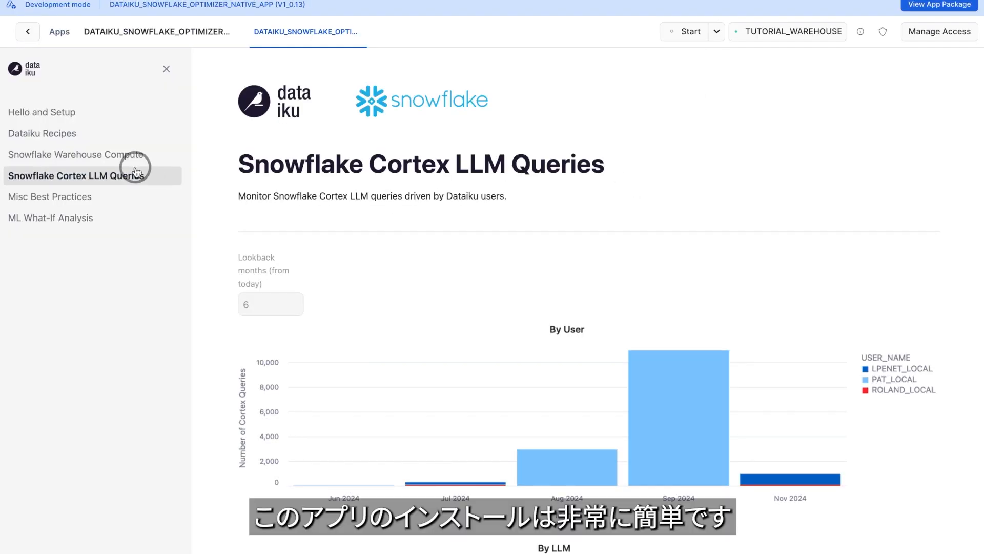
- In the Dataiku Snowflake optimizer native app, examine the September 2024 bar in the Cortex LLM queries by user chart
click(94, 137)
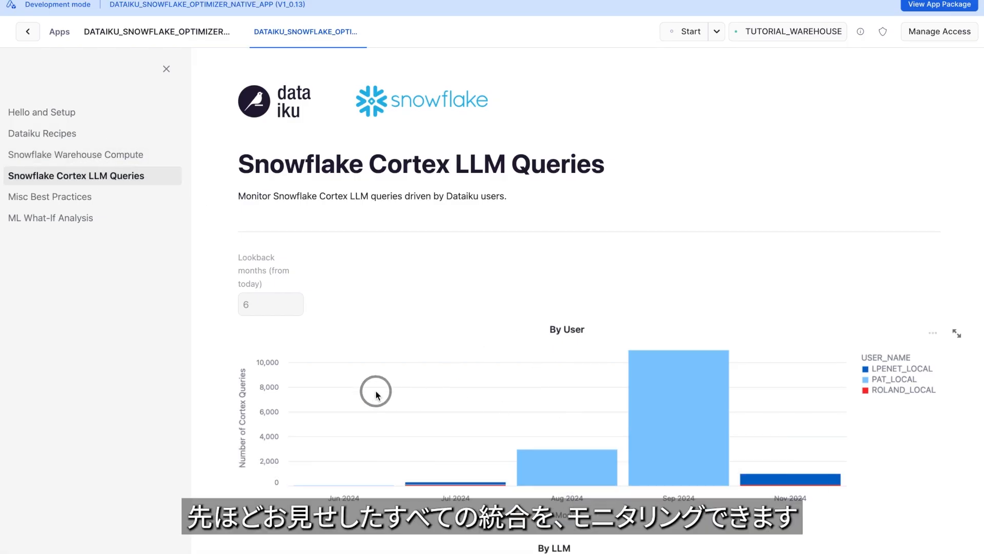
mouse_move(716, 383)
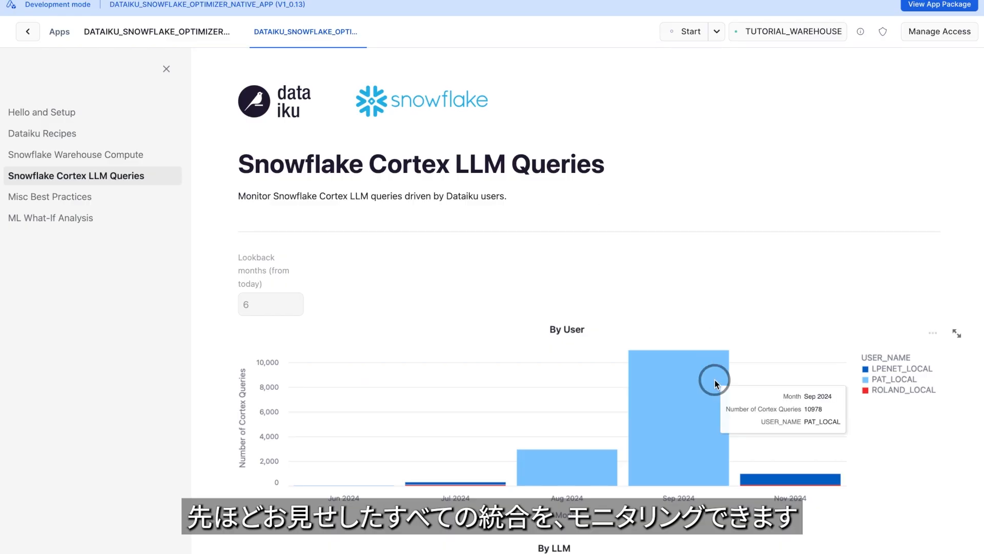